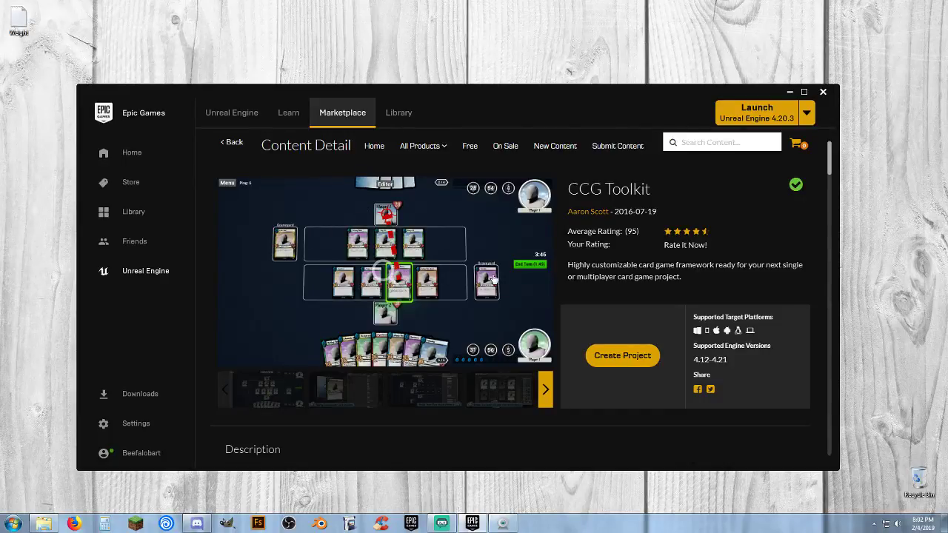
- Look through the CCG Toolkit's preview images, from card creation and battle arenas to the card position editor and blueprint framework
{"action": "left_click", "coordinate": [343, 397]}
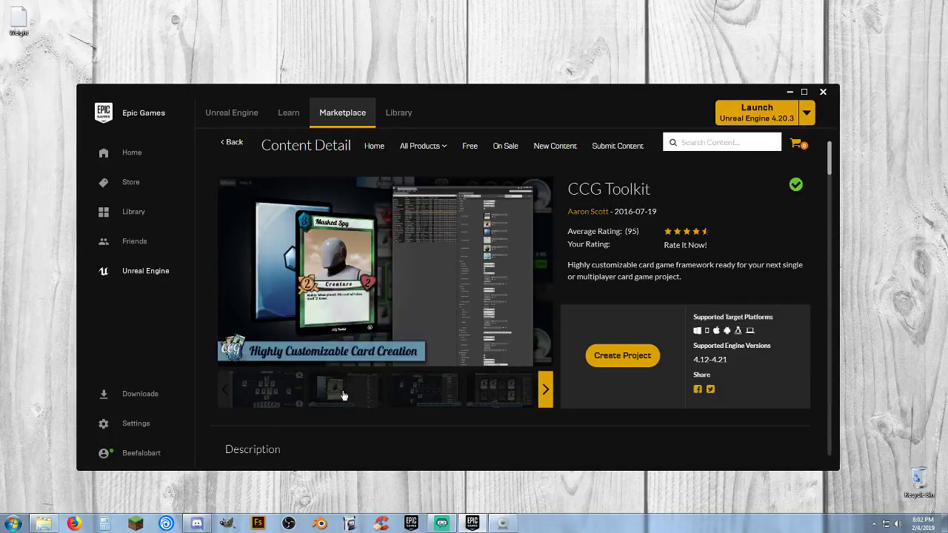
{"action": "left_click", "coordinate": [428, 400]}
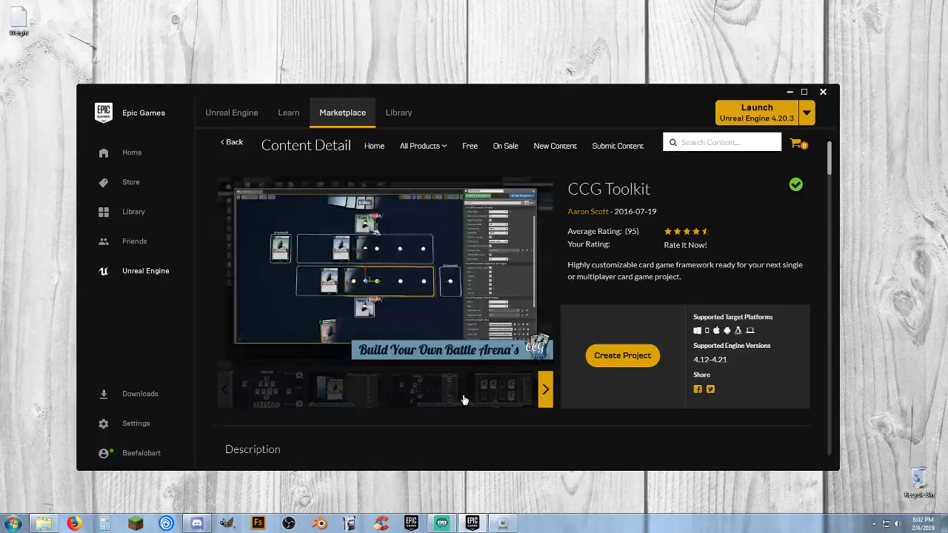
{"action": "left_click", "coordinate": [487, 397]}
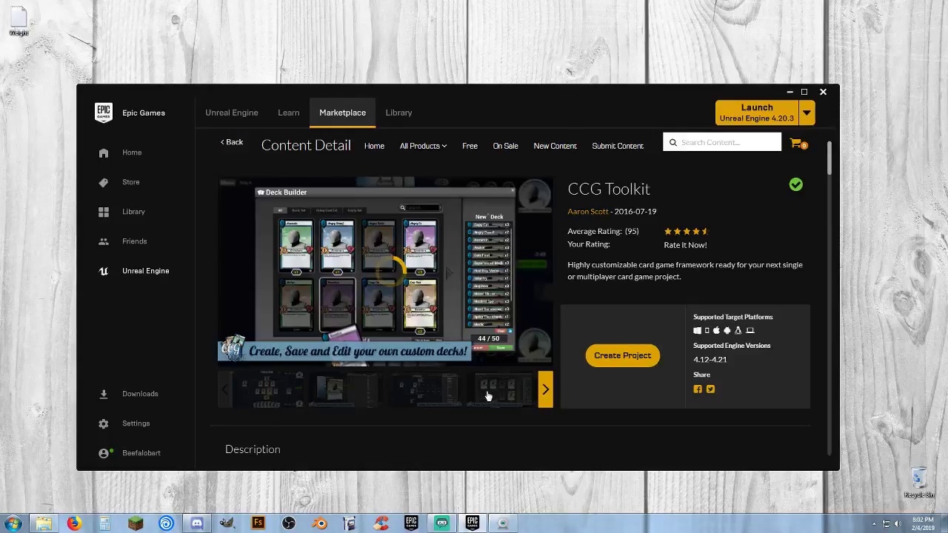
{"action": "left_click", "coordinate": [543, 391]}
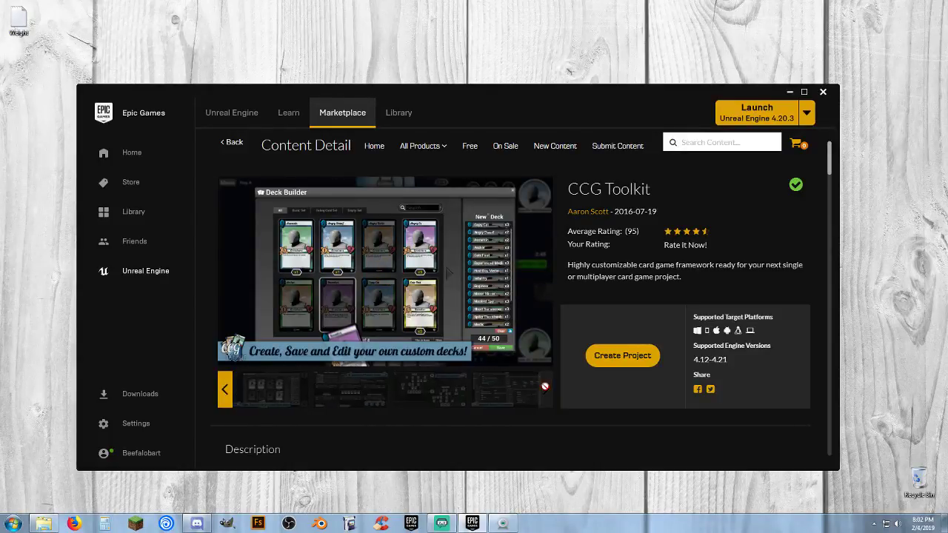
{"action": "left_click", "coordinate": [327, 398]}
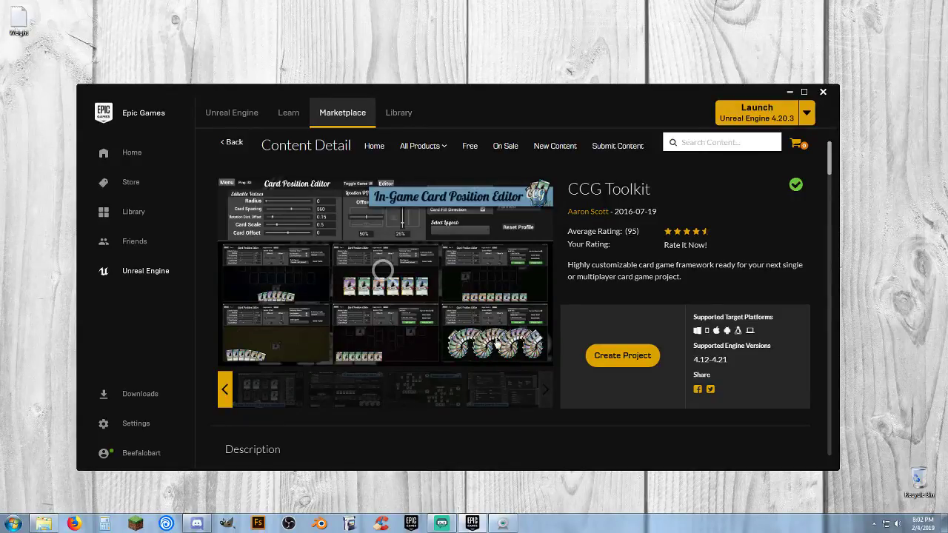
{"action": "scroll", "coordinate": [490, 330], "scroll_direction": "down", "scroll_amount": 1}
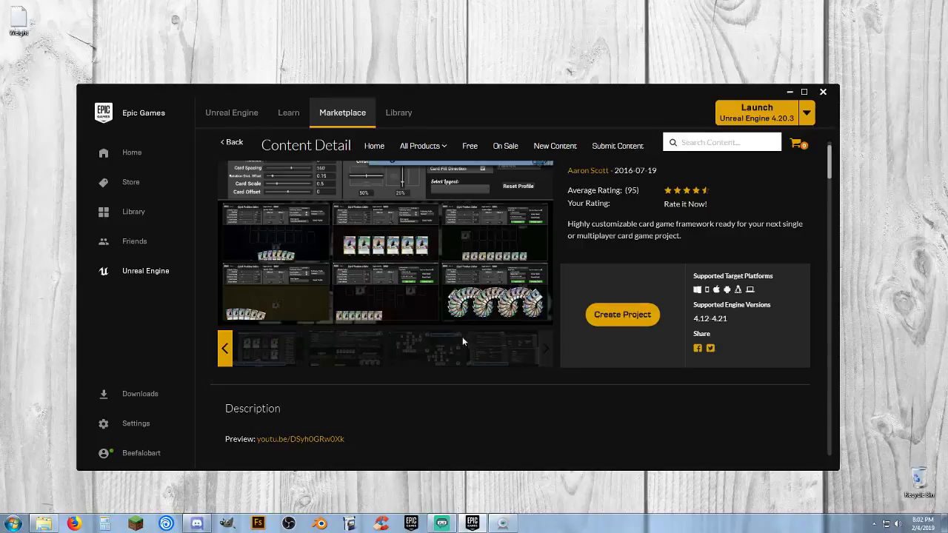
{"action": "left_click", "coordinate": [476, 354]}
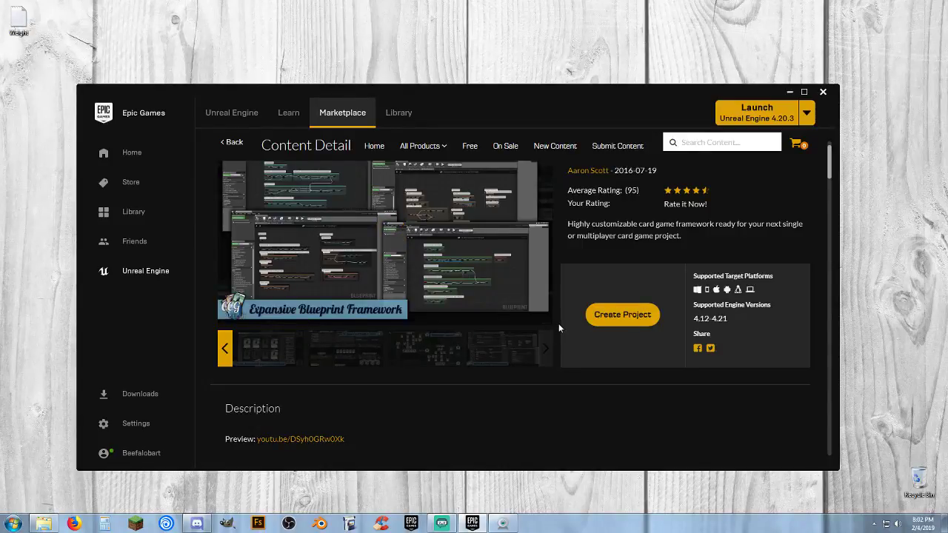
- Read the CCG Toolkit's description, feature list and technical details, and return to the start of its page
{"action": "scroll", "coordinate": [558, 323], "scroll_direction": "down", "scroll_amount": 3}
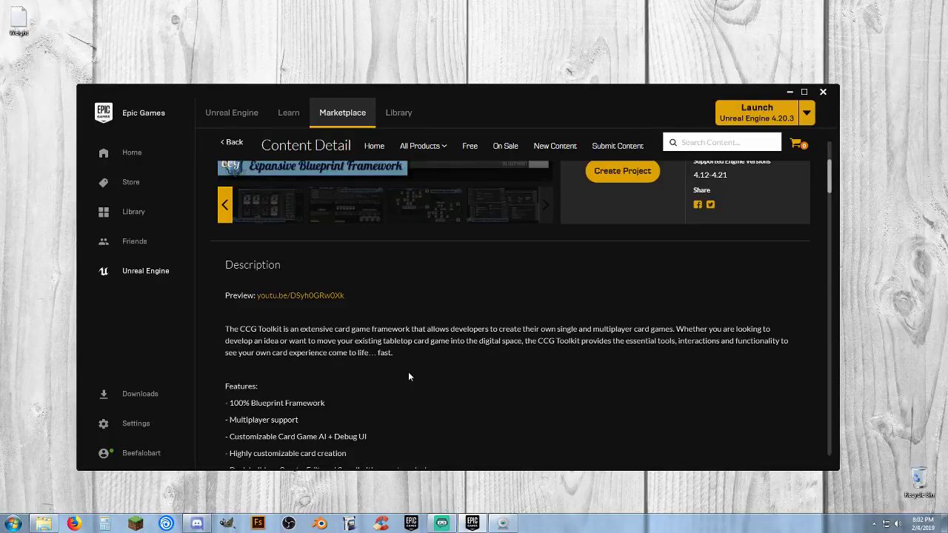
{"action": "scroll", "coordinate": [426, 372], "scroll_direction": "down", "scroll_amount": 1}
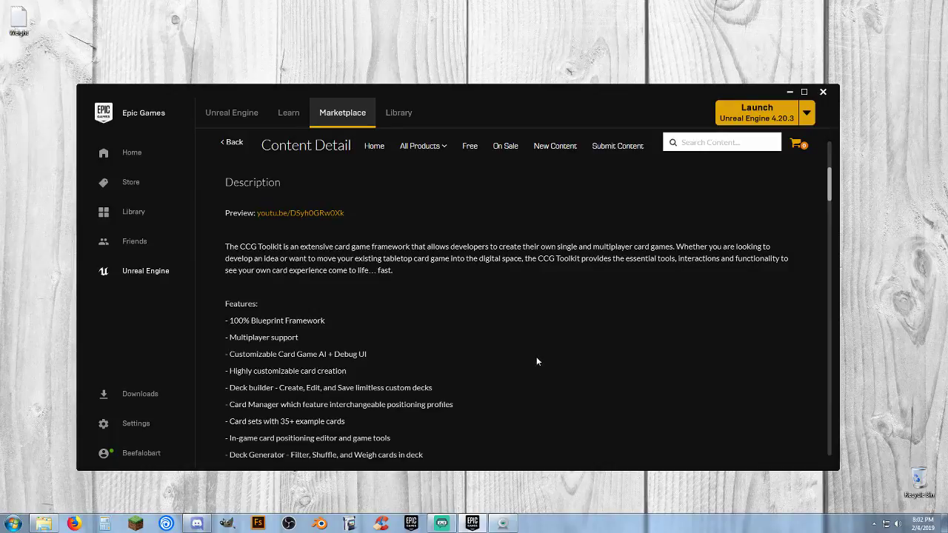
{"action": "scroll", "coordinate": [537, 361], "scroll_direction": "down", "scroll_amount": 1}
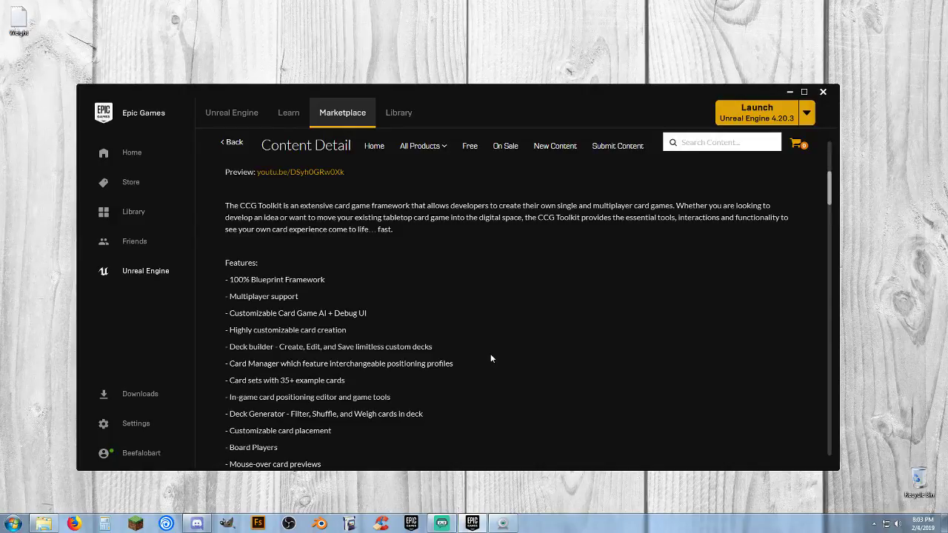
{"action": "scroll", "coordinate": [490, 359], "scroll_direction": "down", "scroll_amount": 1}
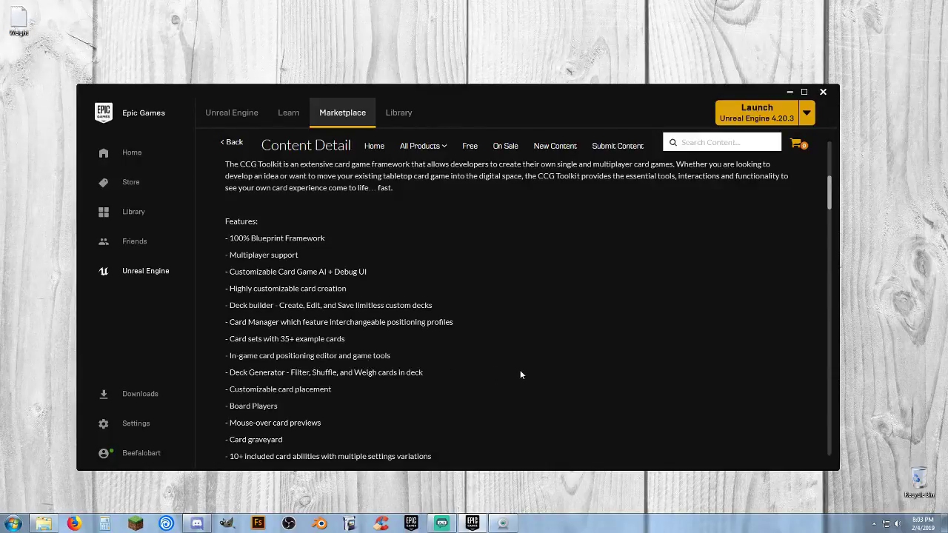
{"action": "scroll", "coordinate": [519, 374], "scroll_direction": "down", "scroll_amount": 1}
{"action": "scroll", "coordinate": [520, 375], "scroll_direction": "down", "scroll_amount": 1}
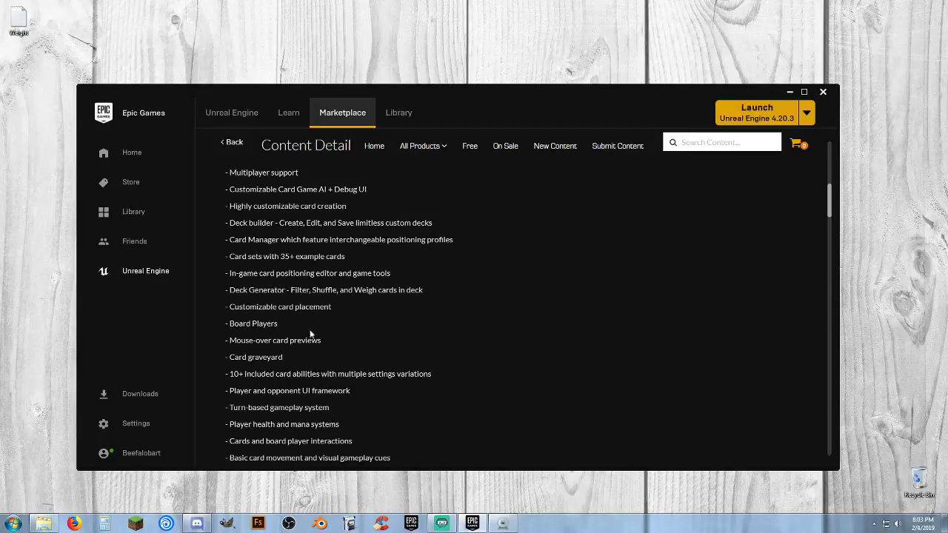
{"action": "scroll", "coordinate": [464, 344], "scroll_direction": "down", "scroll_amount": 1}
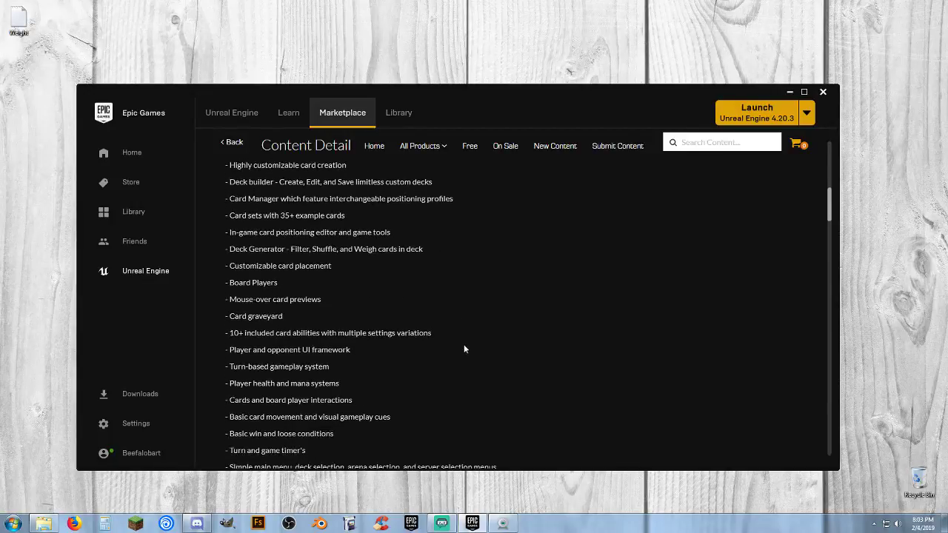
{"action": "scroll", "coordinate": [465, 350], "scroll_direction": "down", "scroll_amount": 1}
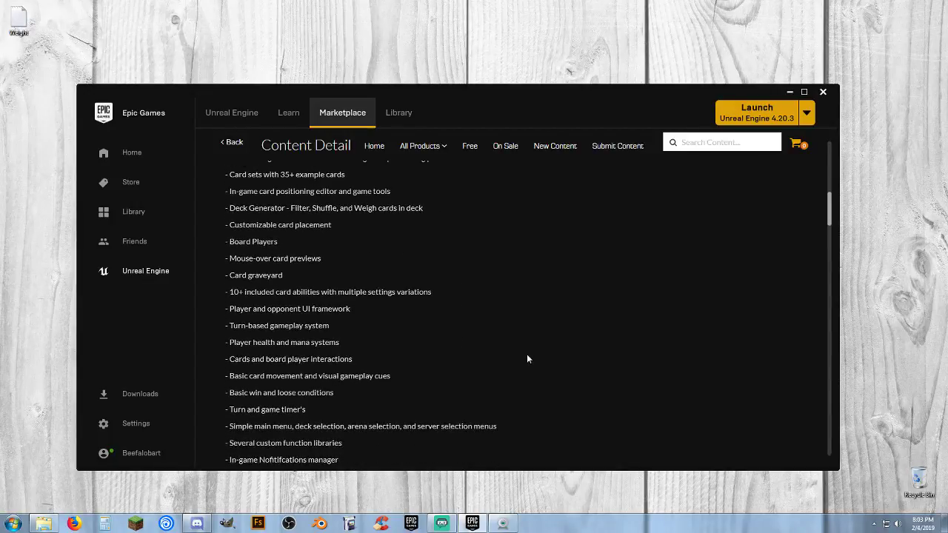
{"action": "scroll", "coordinate": [528, 359], "scroll_direction": "down", "scroll_amount": 3}
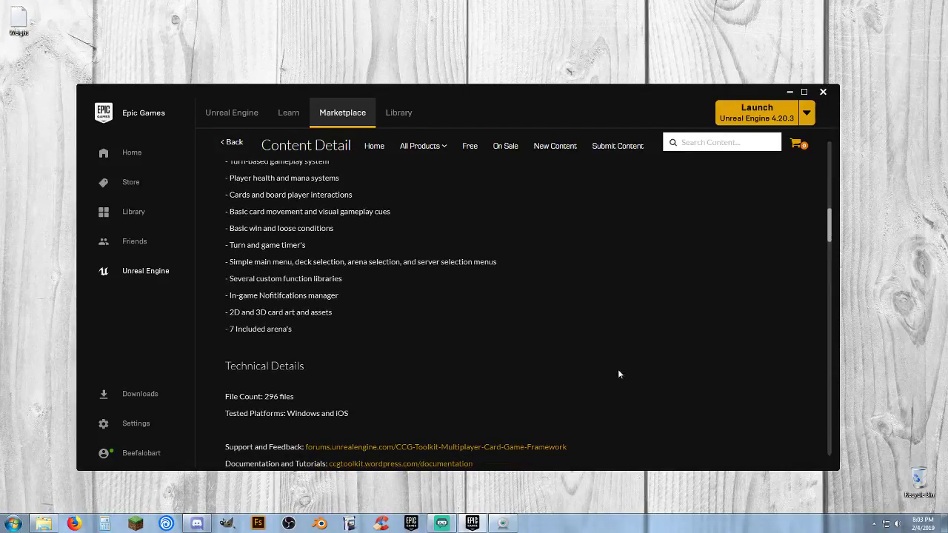
{"action": "scroll", "coordinate": [643, 369], "scroll_direction": "down", "scroll_amount": 3}
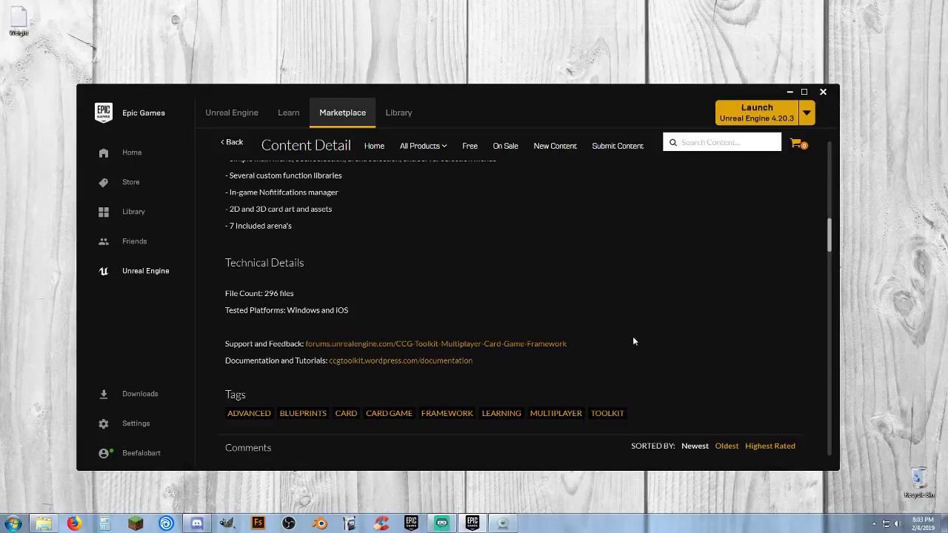
{"action": "scroll", "coordinate": [605, 337], "scroll_direction": "up", "scroll_amount": 10}
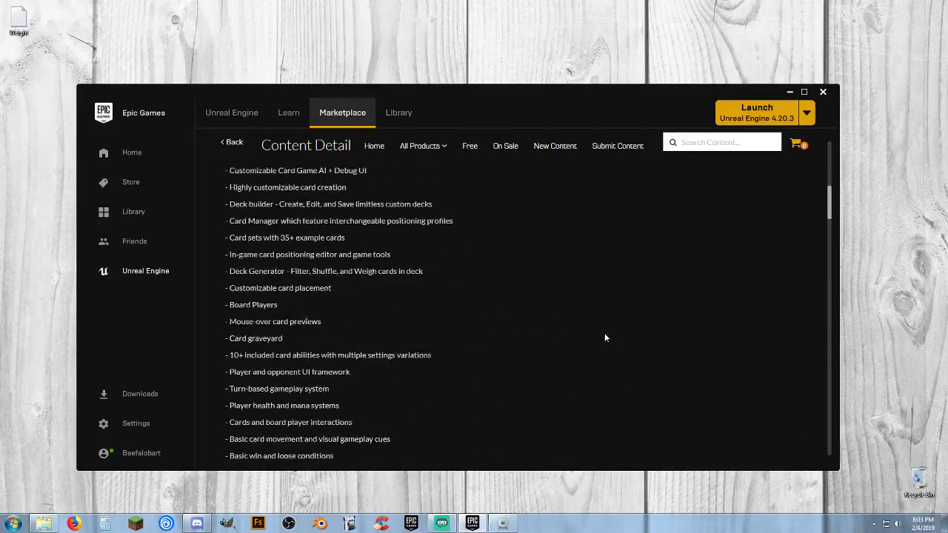
{"action": "scroll", "coordinate": [606, 337], "scroll_direction": "up", "scroll_amount": 3}
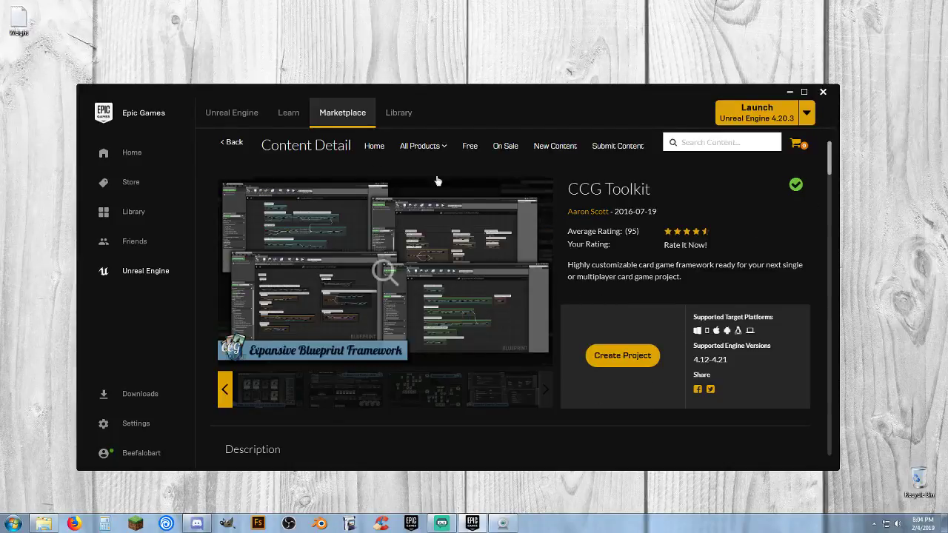
- Return to the Marketplace home page and open the Hand Painted Textures Starter Kit from Free For The Month
{"action": "left_click", "coordinate": [231, 142]}
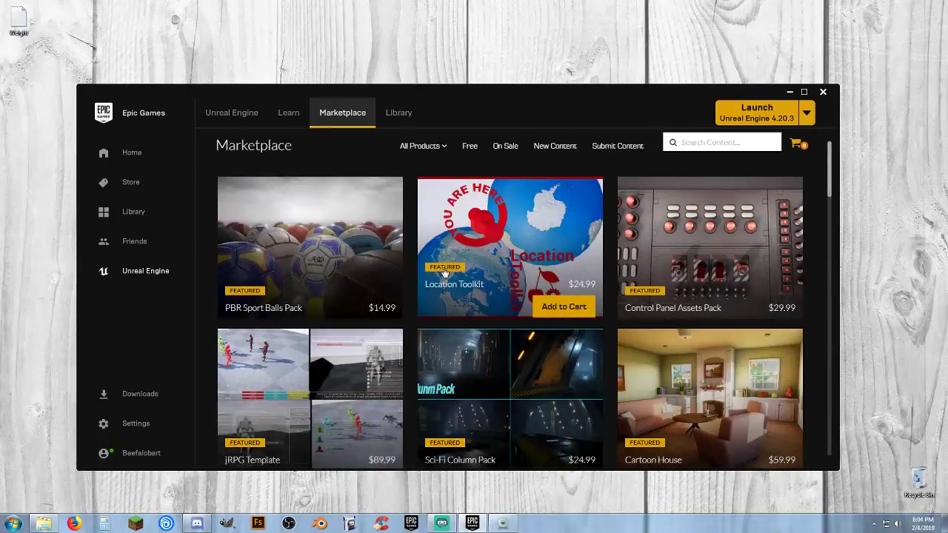
{"action": "scroll", "coordinate": [444, 274], "scroll_direction": "down", "scroll_amount": 4}
{"action": "scroll", "coordinate": [622, 306], "scroll_direction": "down", "scroll_amount": 2}
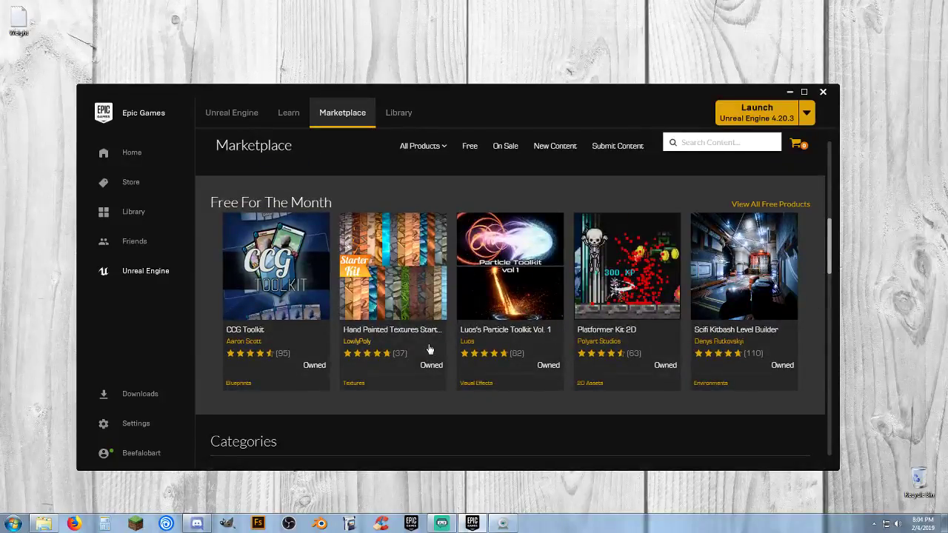
{"action": "left_click", "coordinate": [421, 311]}
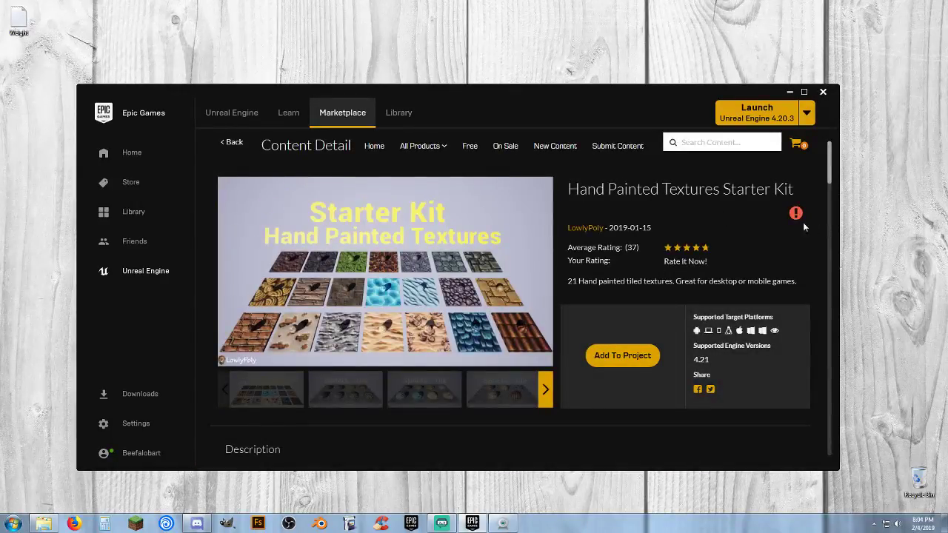
- View the Sphere - tile preview images of the Hand Painted Textures Starter Kit
{"action": "mouse_move", "coordinate": [796, 217]}
{"action": "scroll", "coordinate": [716, 364], "scroll_direction": "down", "scroll_amount": 1}
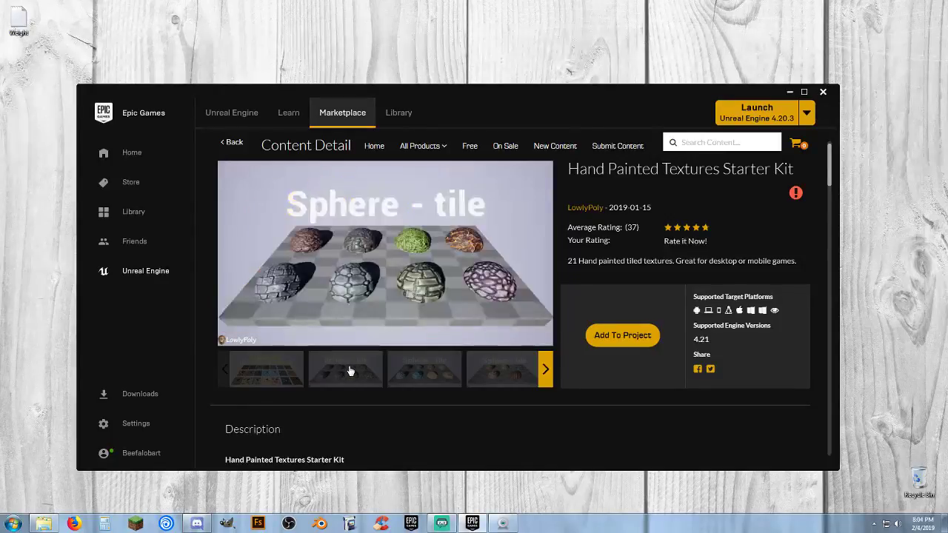
{"action": "left_click", "coordinate": [417, 370]}
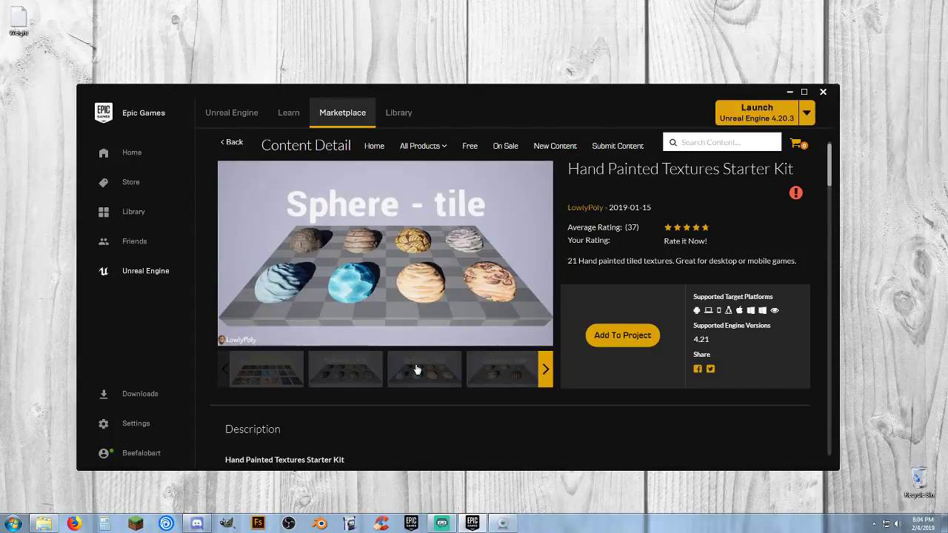
{"action": "scroll", "coordinate": [417, 366], "scroll_direction": "down", "scroll_amount": 1}
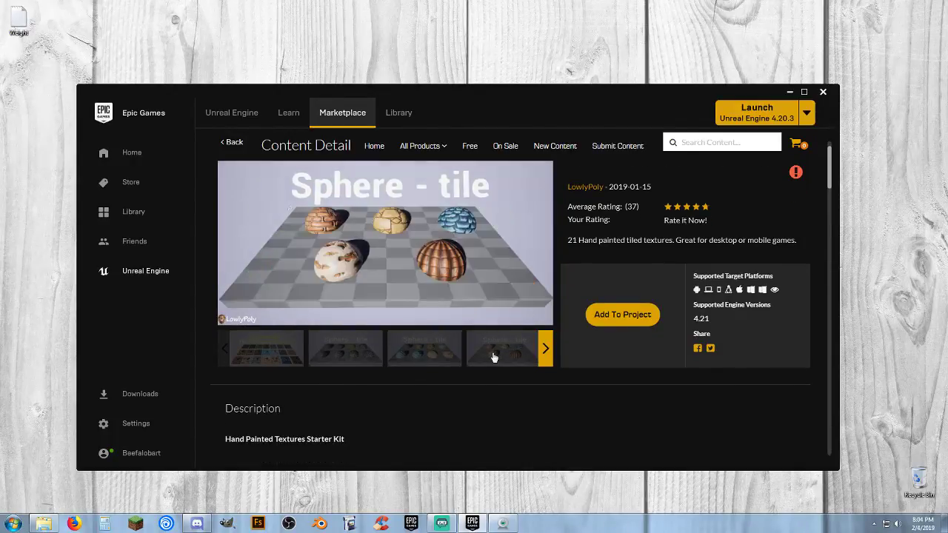
- Browse the starter kit's remaining gallery, viewing the Plane - tile images and the first close-up of textured spheres
{"action": "left_click", "coordinate": [545, 352]}
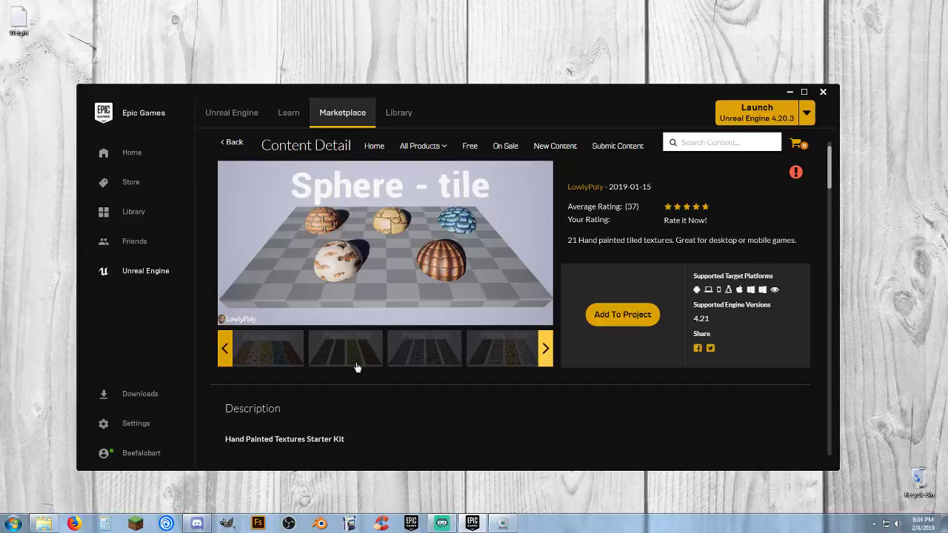
{"action": "left_click", "coordinate": [260, 348]}
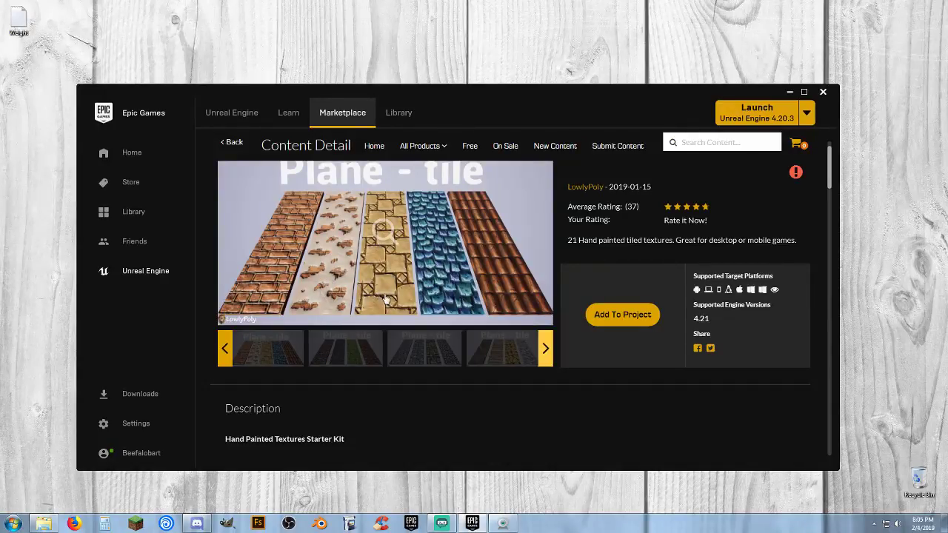
{"action": "left_click", "coordinate": [348, 350]}
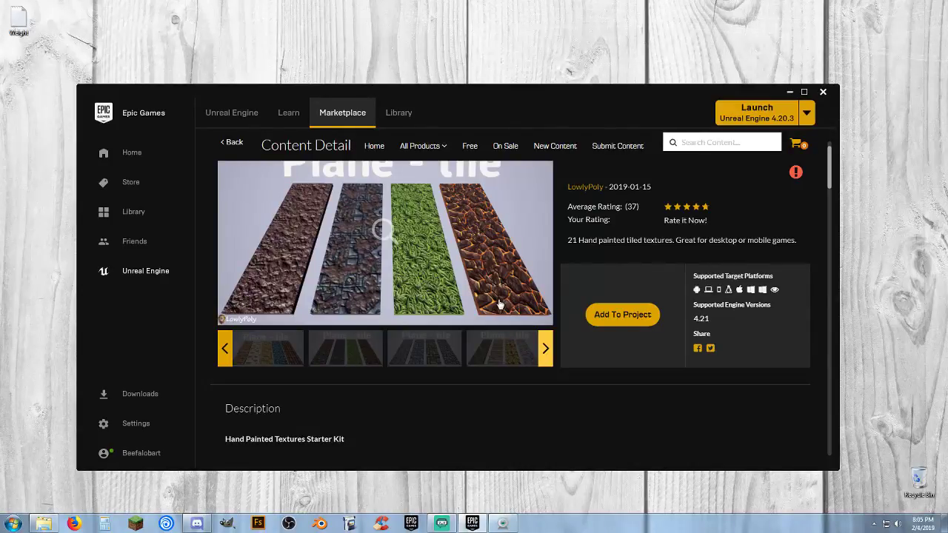
{"action": "left_click", "coordinate": [416, 361]}
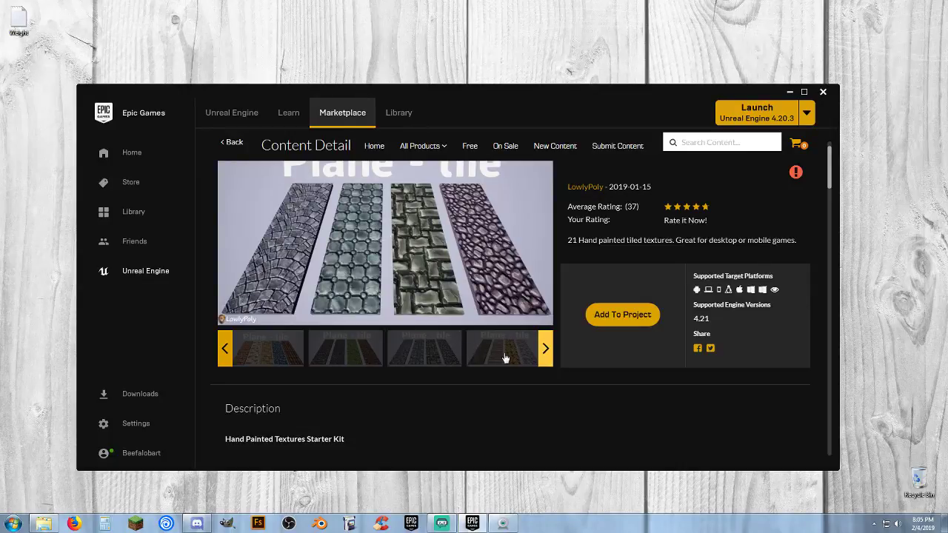
{"action": "left_click", "coordinate": [544, 353]}
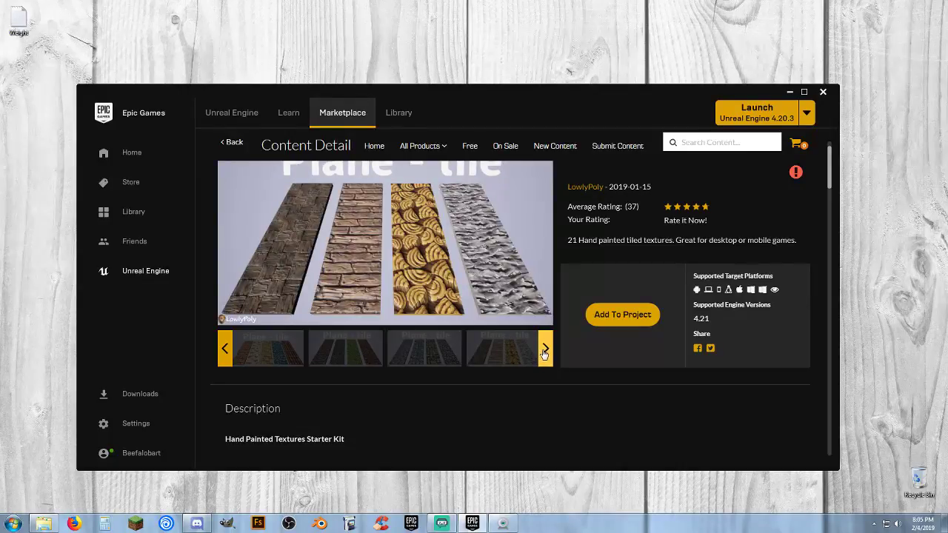
{"action": "left_click", "coordinate": [545, 353]}
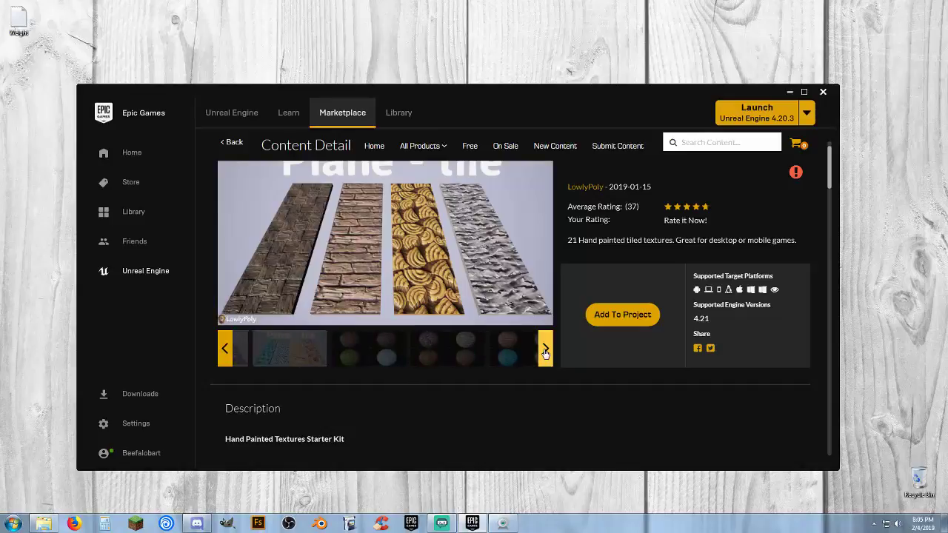
{"action": "left_click", "coordinate": [280, 357]}
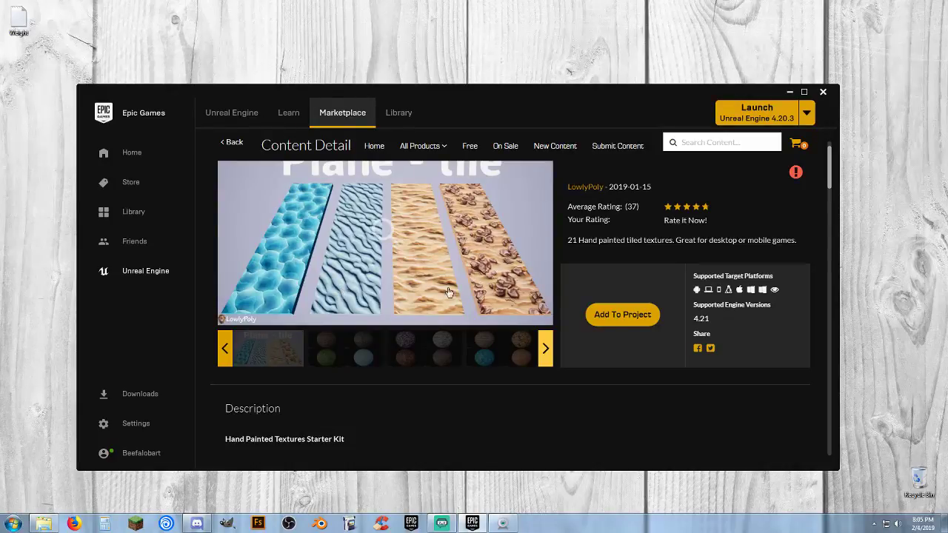
{"action": "left_click", "coordinate": [366, 358]}
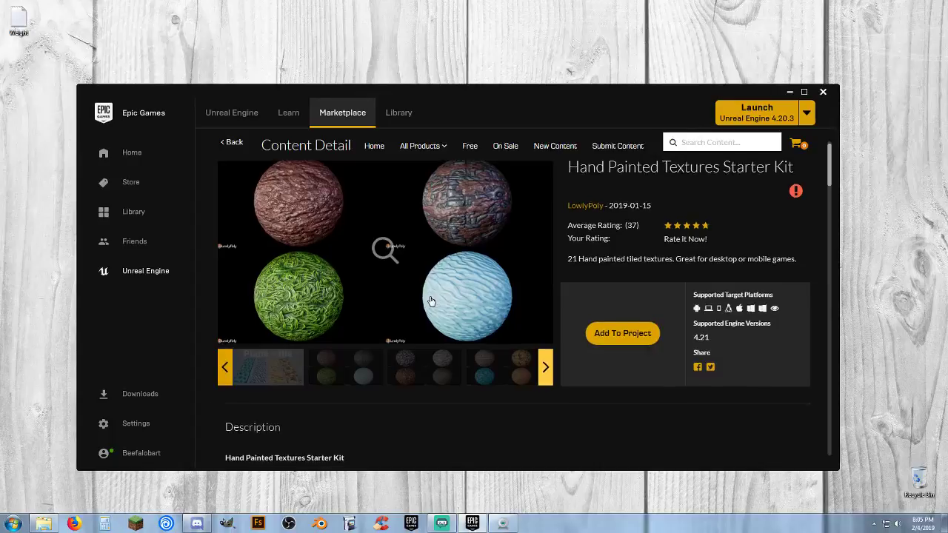
- Read the Hand Painted Textures Starter Kit's description, features and technical details
{"action": "scroll", "coordinate": [430, 300], "scroll_direction": "down", "scroll_amount": 3}
{"action": "scroll", "coordinate": [430, 301], "scroll_direction": "down", "scroll_amount": 1}
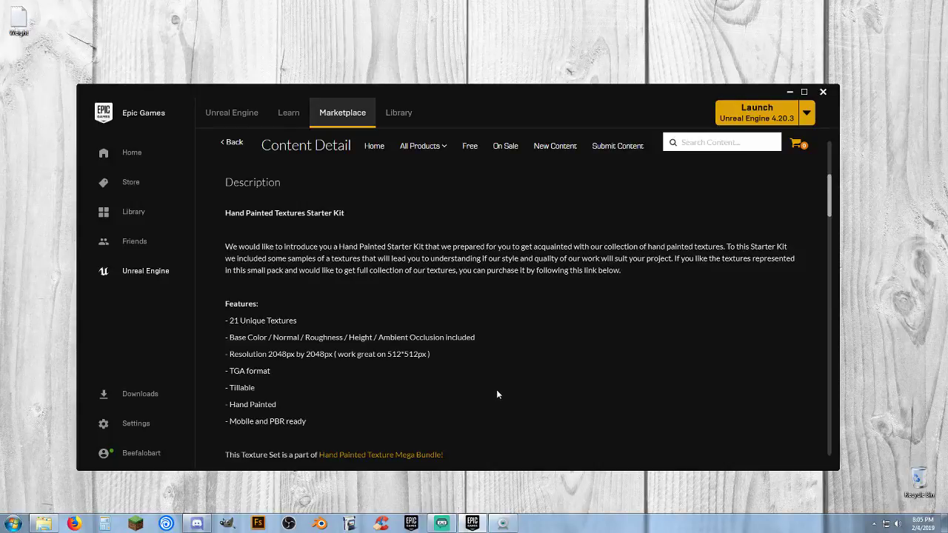
{"action": "scroll", "coordinate": [497, 389], "scroll_direction": "down", "scroll_amount": 1}
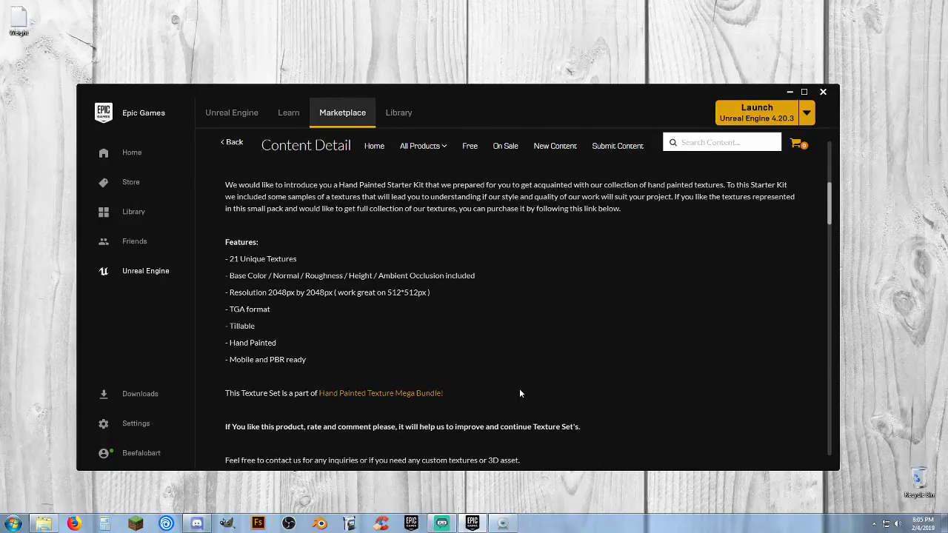
{"action": "scroll", "coordinate": [583, 383], "scroll_direction": "down", "scroll_amount": 4}
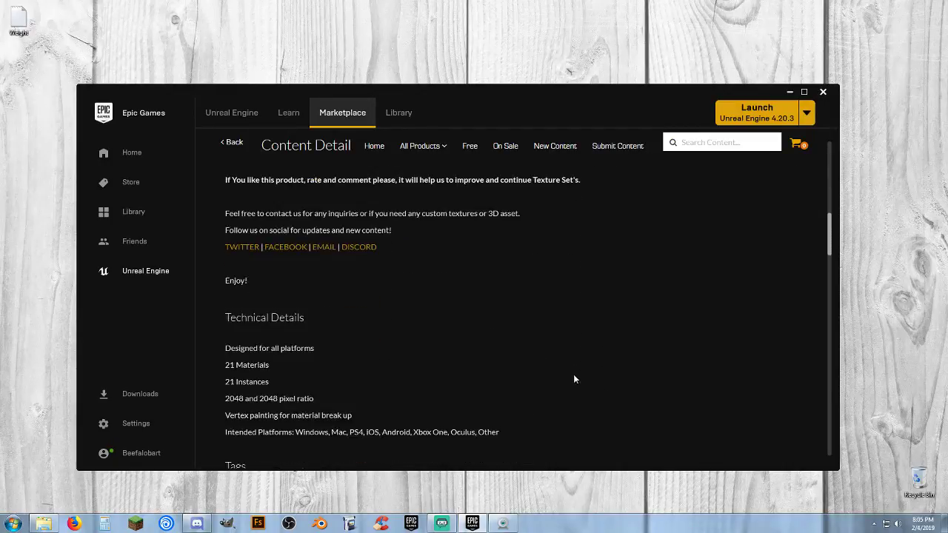
- Check the Hand Painted Textures Starter Kit's pixel ratio, vertex painting support, intended platforms and tags
{"action": "scroll", "coordinate": [574, 376], "scroll_direction": "down", "scroll_amount": 1}
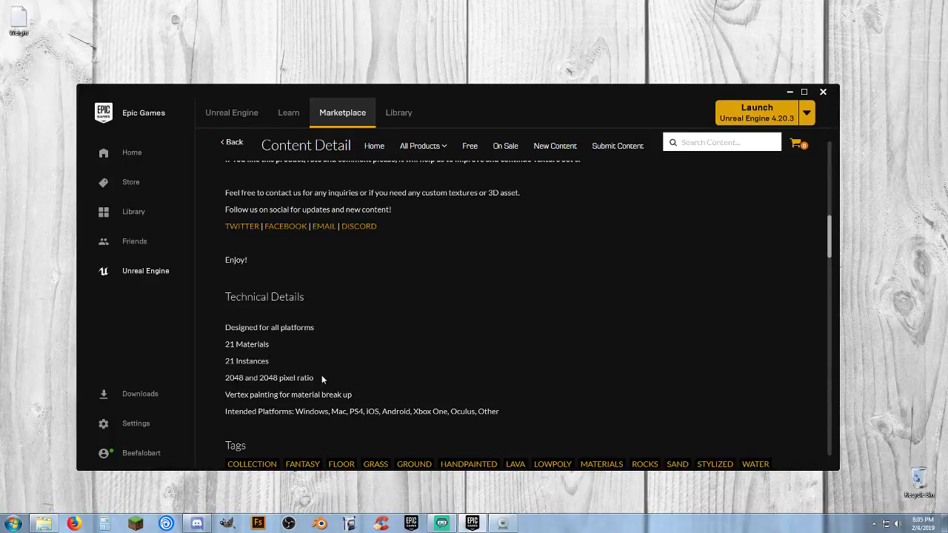
{"action": "scroll", "coordinate": [578, 365], "scroll_direction": "down", "scroll_amount": 1}
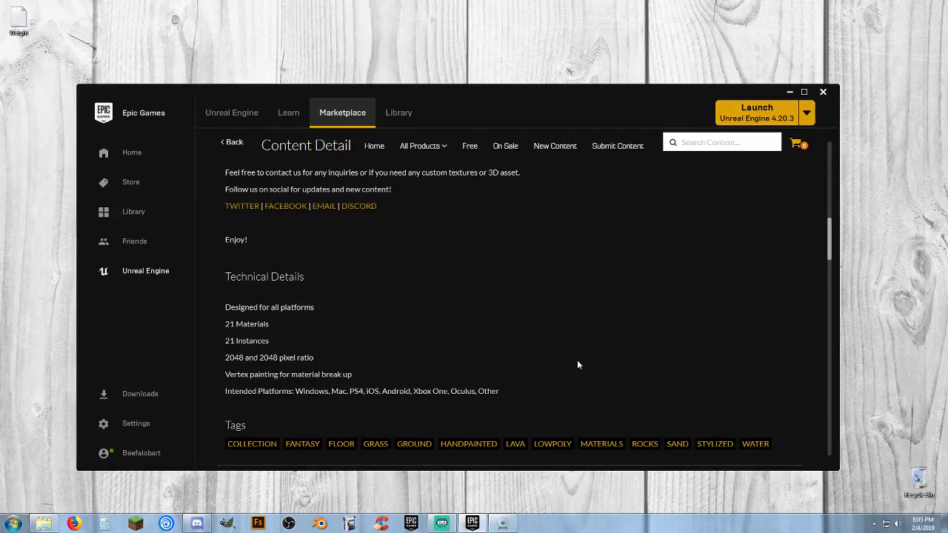
{"action": "scroll", "coordinate": [578, 365], "scroll_direction": "up", "scroll_amount": 10}
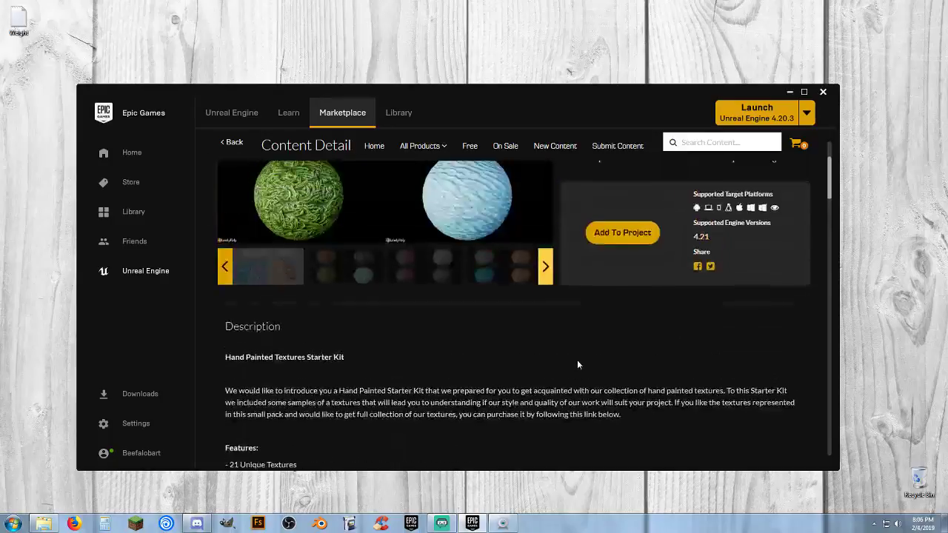
{"action": "scroll", "coordinate": [578, 365], "scroll_direction": "up", "scroll_amount": 5}
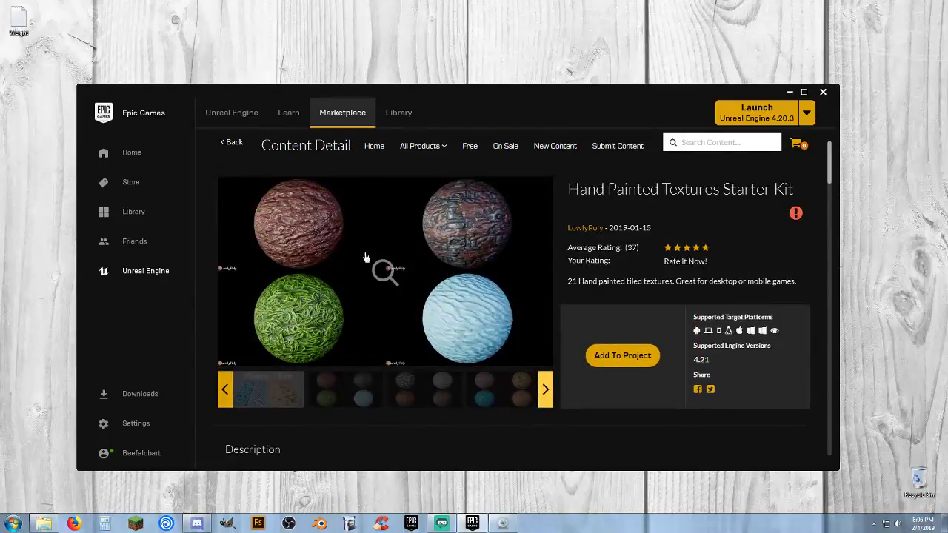
- Return to the Marketplace home page and open Luos's Particle Toolkit Vol. 1 from Free For The Month
{"action": "left_click", "coordinate": [232, 146]}
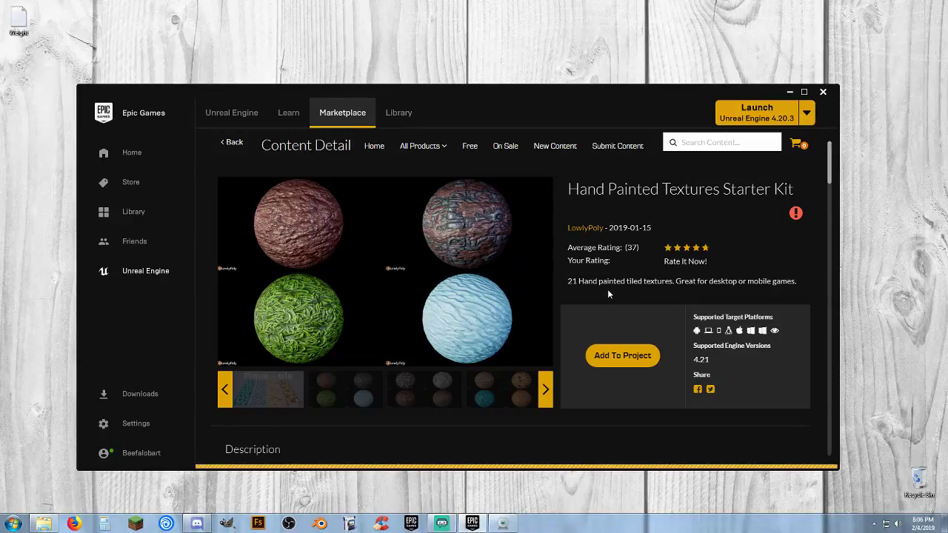
{"action": "scroll", "coordinate": [597, 372], "scroll_direction": "down", "scroll_amount": 2}
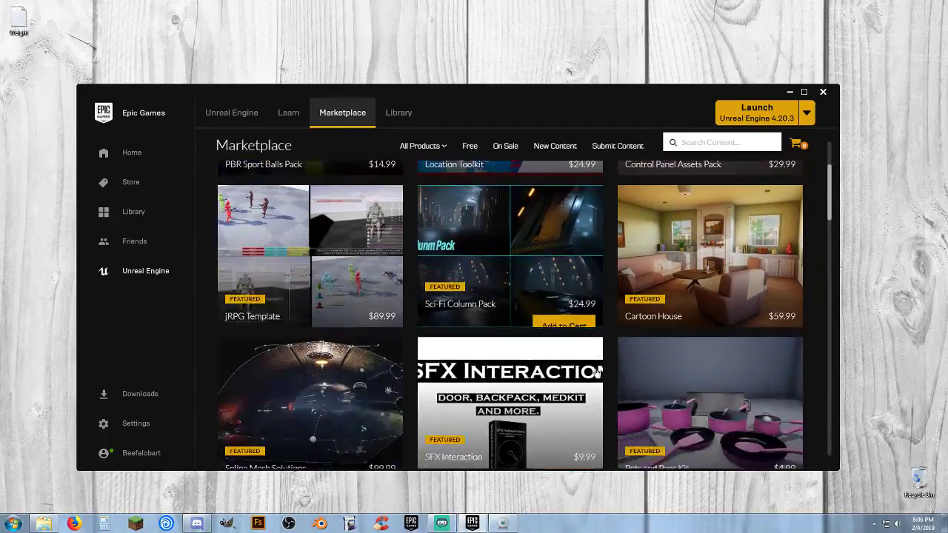
{"action": "scroll", "coordinate": [596, 372], "scroll_direction": "down", "scroll_amount": 5}
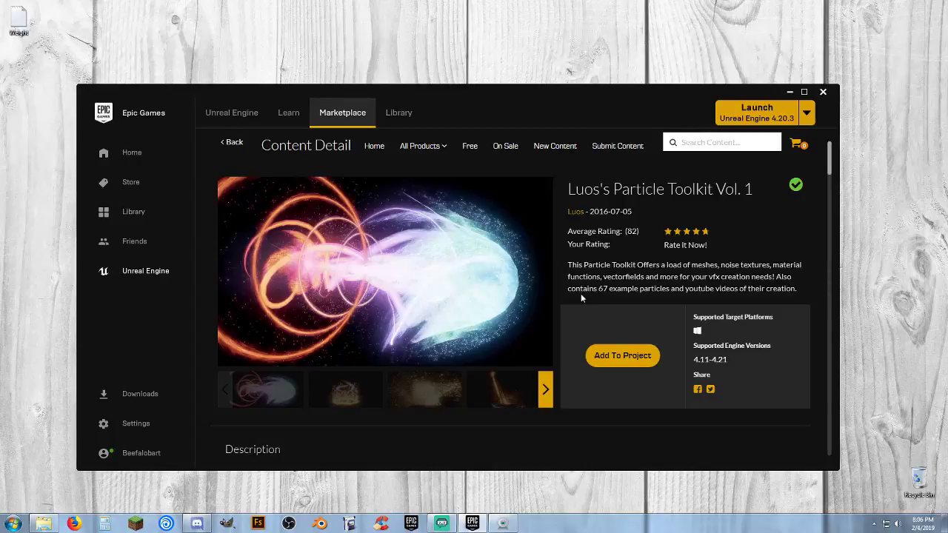
{"action": "scroll", "coordinate": [580, 294], "scroll_direction": "down", "scroll_amount": 1}
{"action": "scroll", "coordinate": [571, 292], "scroll_direction": "up", "scroll_amount": 1}
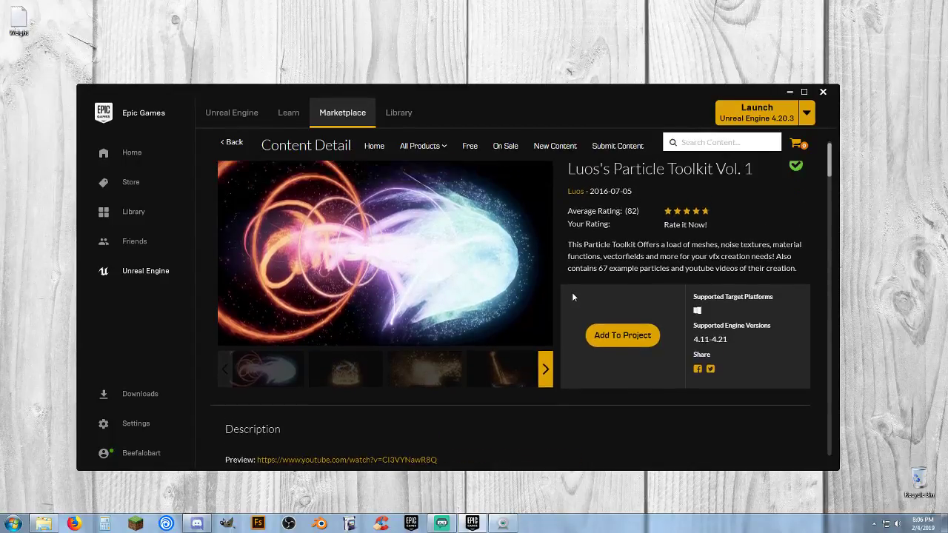
{"action": "scroll", "coordinate": [572, 297], "scroll_direction": "up", "scroll_amount": 1}
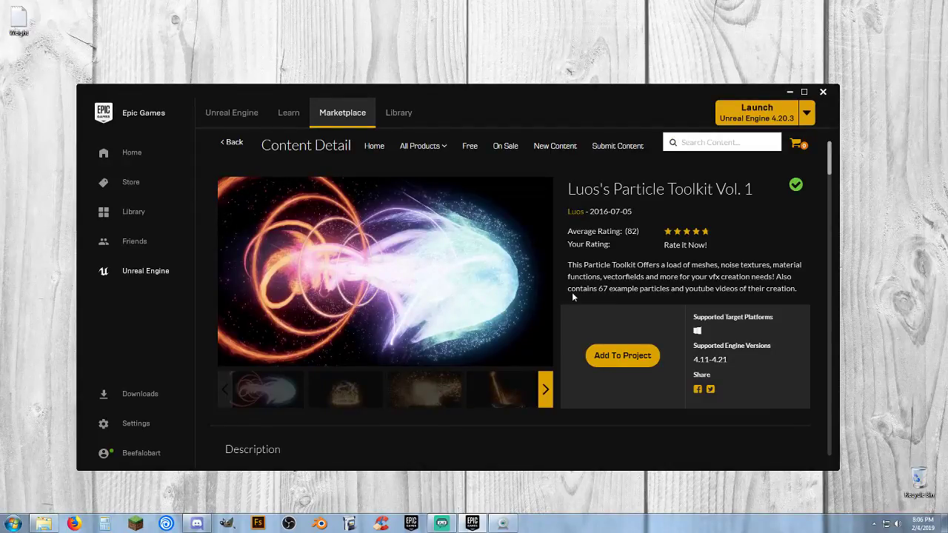
- View the particle toolkit's preview images from the second one through to the final overview of all effects
{"action": "left_click", "coordinate": [345, 408]}
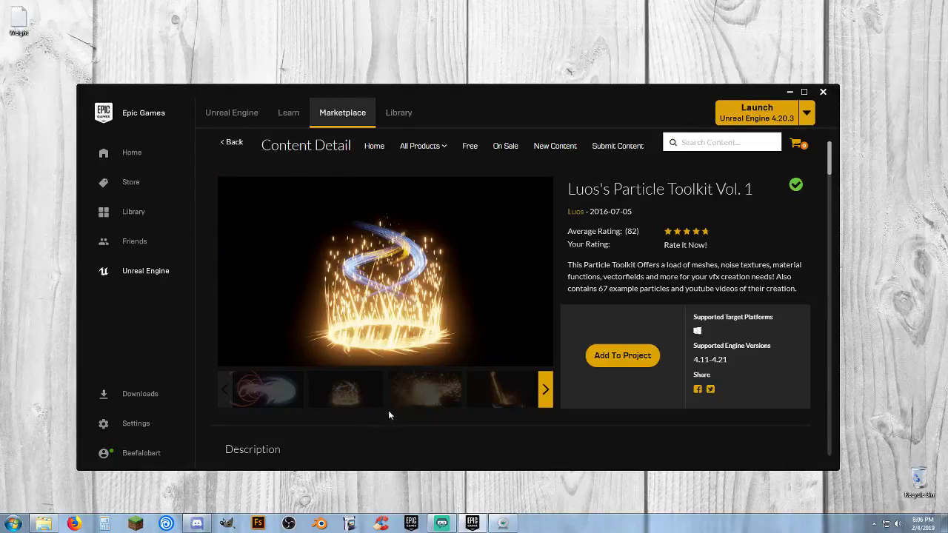
{"action": "left_click", "coordinate": [443, 401]}
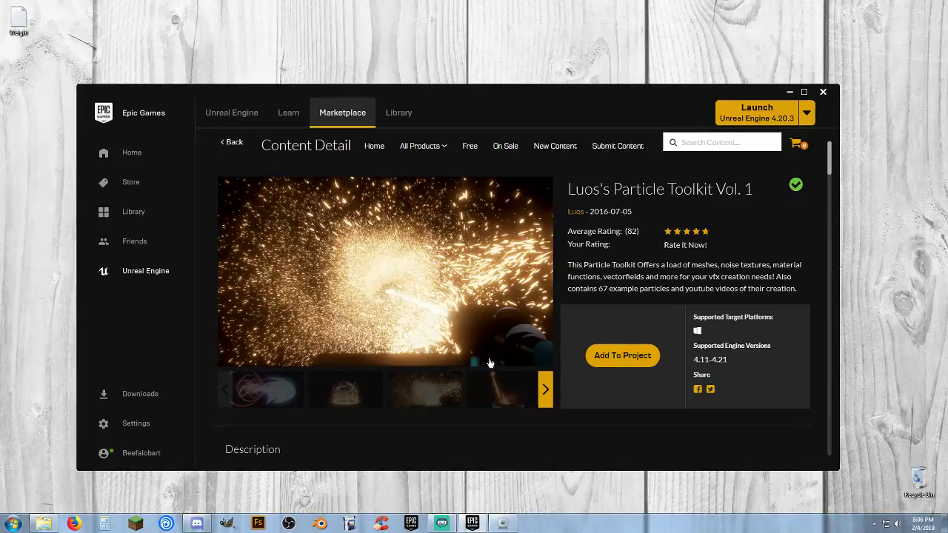
{"action": "left_click", "coordinate": [496, 401]}
{"action": "left_click", "coordinate": [545, 390]}
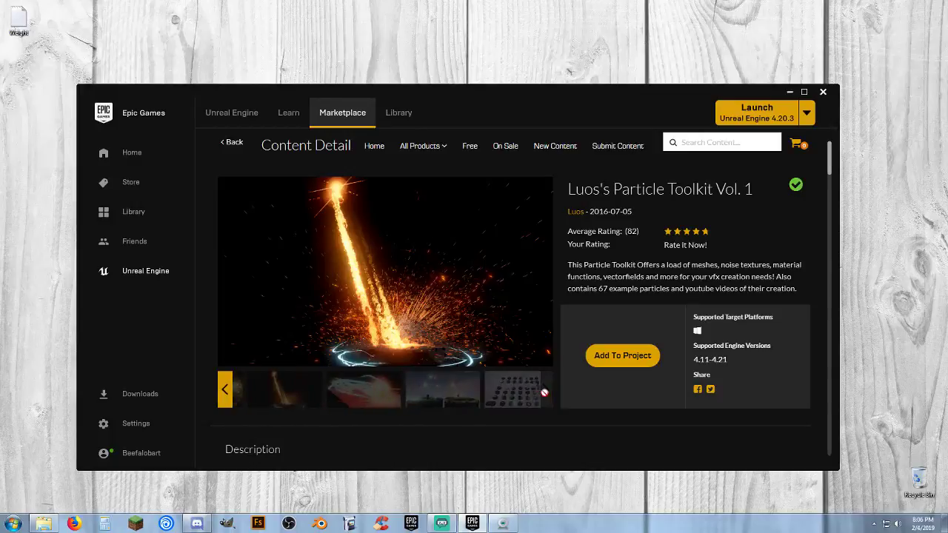
{"action": "left_click", "coordinate": [340, 398]}
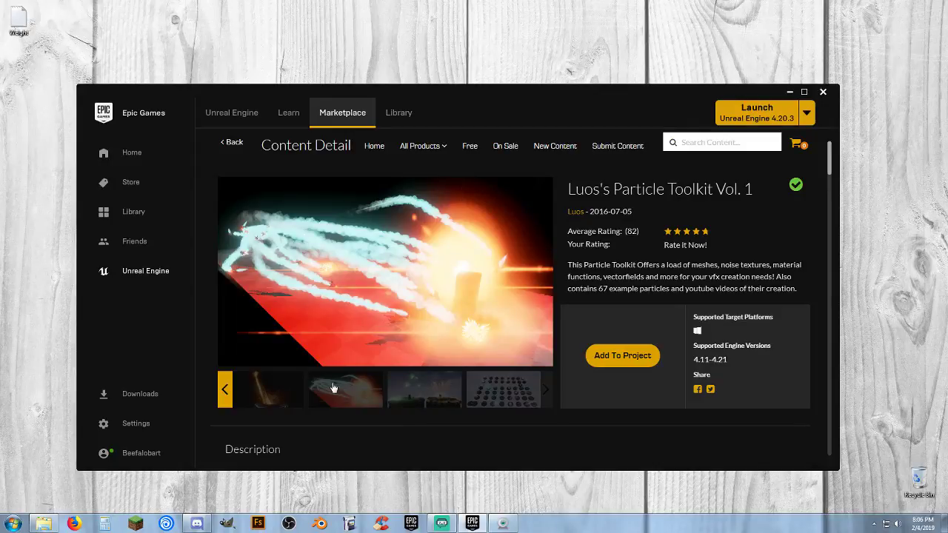
{"action": "left_click", "coordinate": [419, 404]}
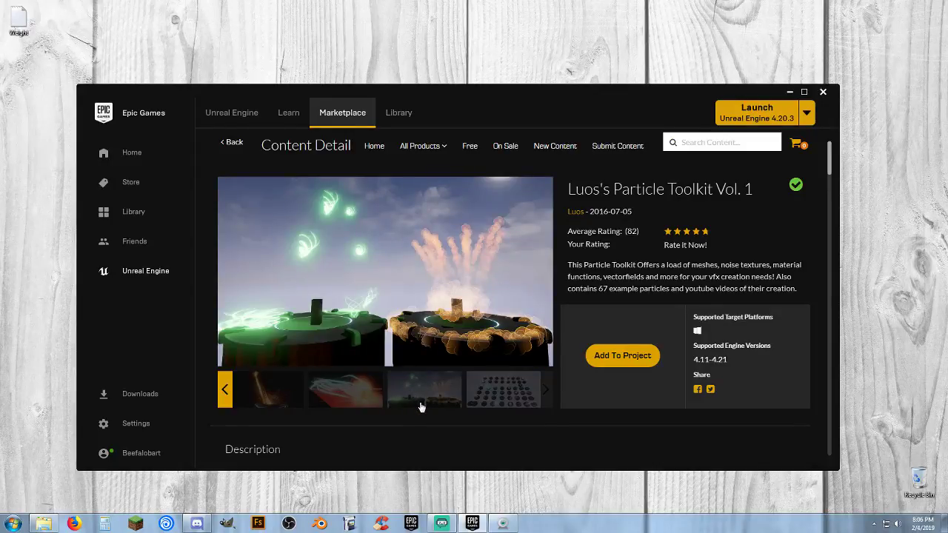
{"action": "left_click", "coordinate": [501, 405]}
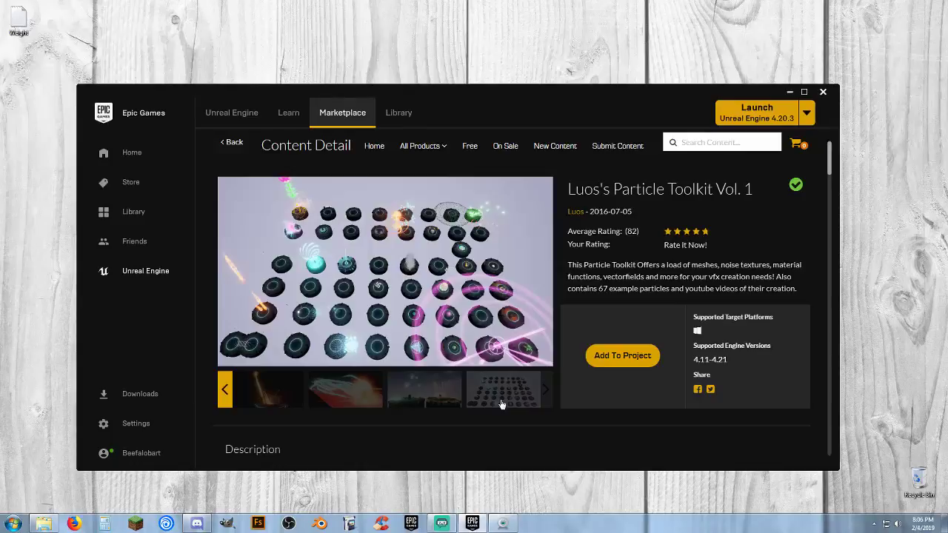
- Read the particle toolkit's description, package warning, list of contents and usage note down to the technical details
{"action": "scroll", "coordinate": [493, 392], "scroll_direction": "down", "scroll_amount": 1}
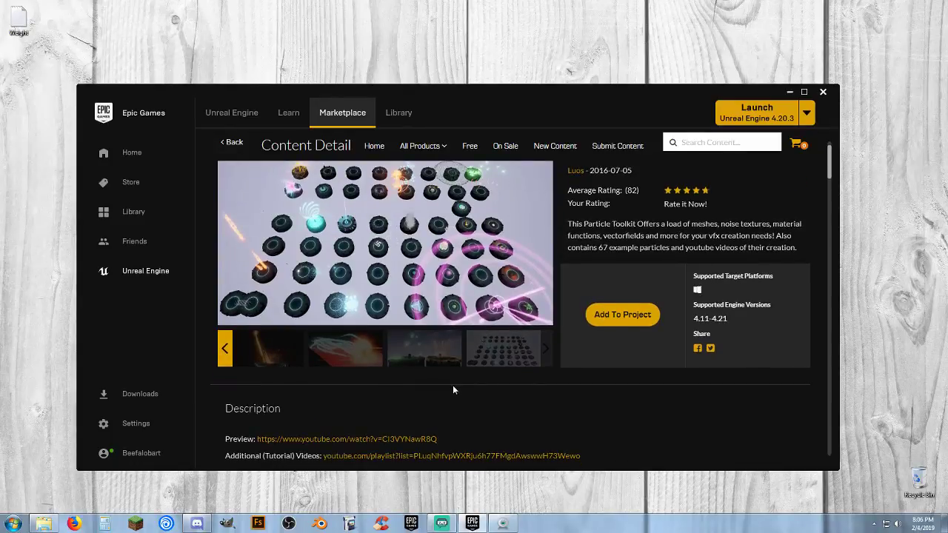
{"action": "scroll", "coordinate": [454, 389], "scroll_direction": "down", "scroll_amount": 5}
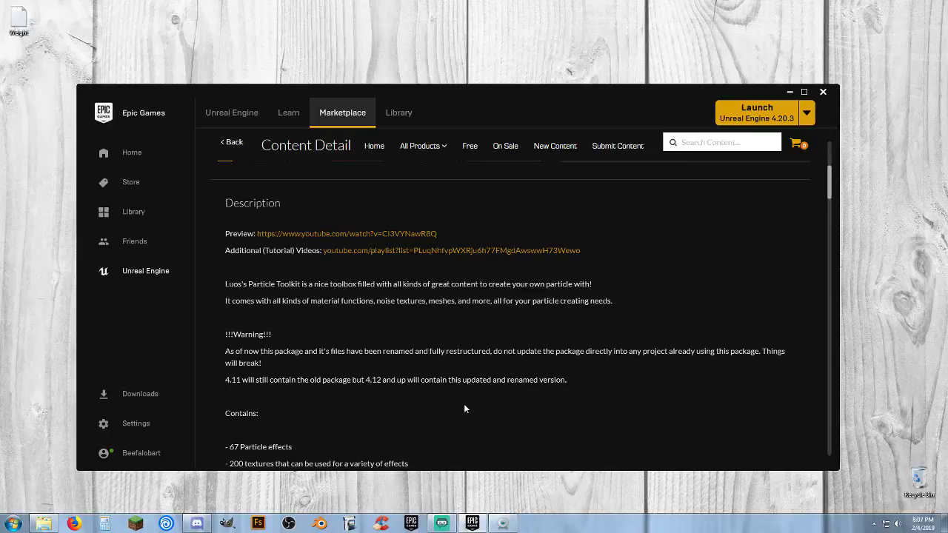
{"action": "scroll", "coordinate": [472, 406], "scroll_direction": "down", "scroll_amount": 2}
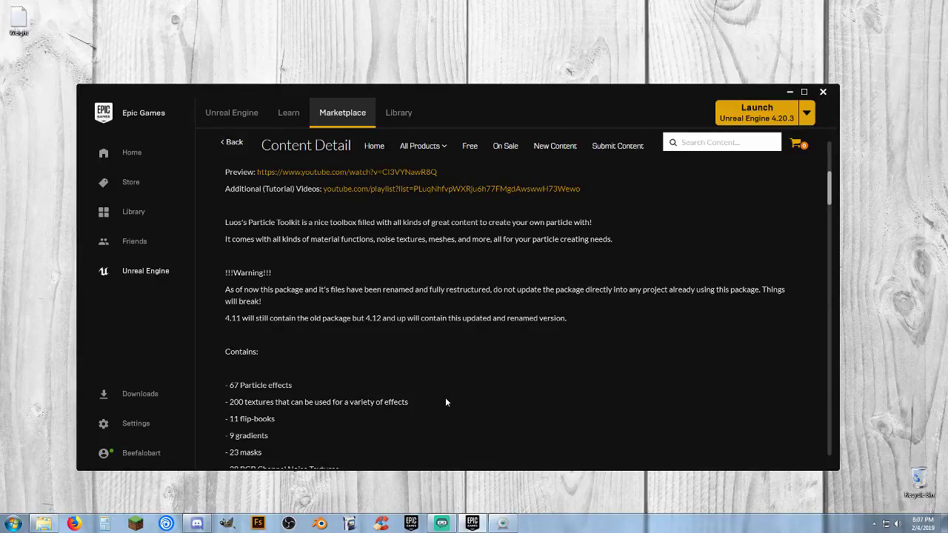
{"action": "scroll", "coordinate": [445, 402], "scroll_direction": "down", "scroll_amount": 1}
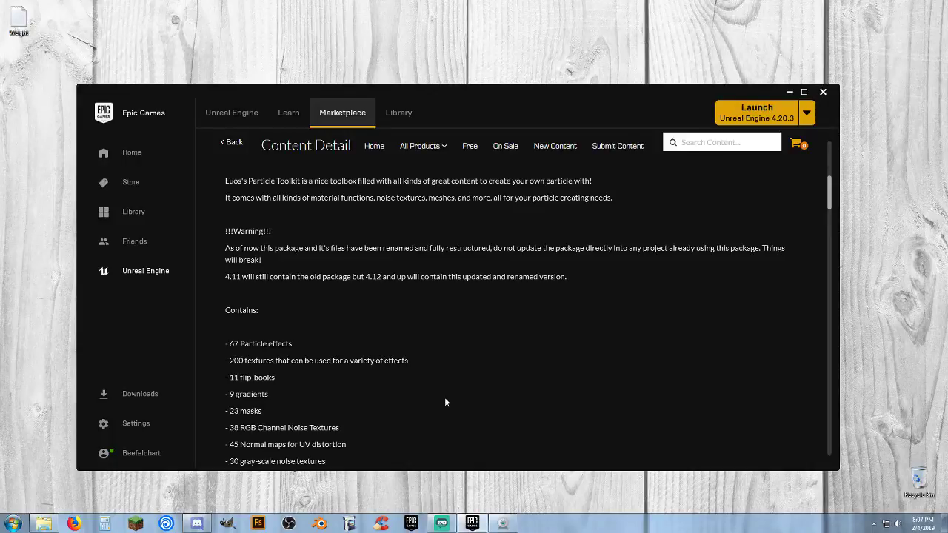
{"action": "scroll", "coordinate": [411, 411], "scroll_direction": "down", "scroll_amount": 1}
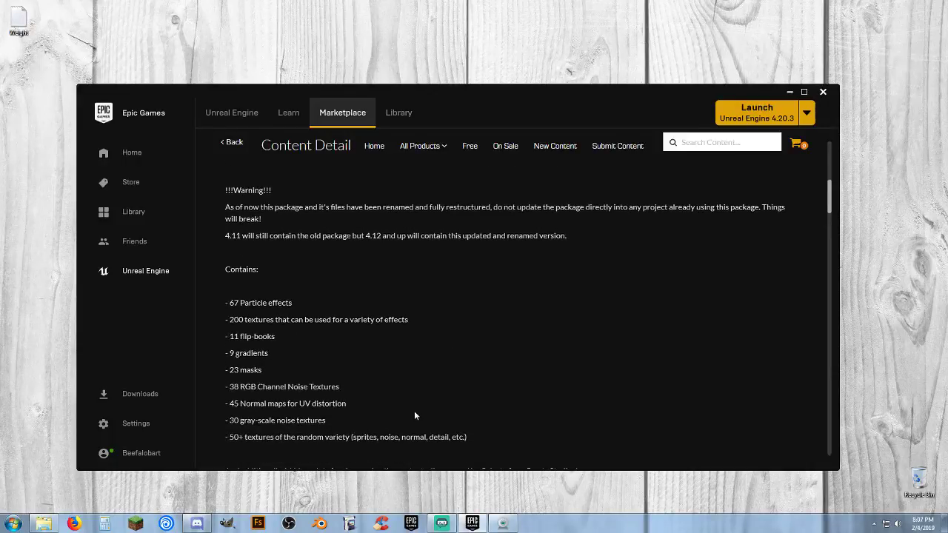
{"action": "scroll", "coordinate": [519, 379], "scroll_direction": "down", "scroll_amount": 2}
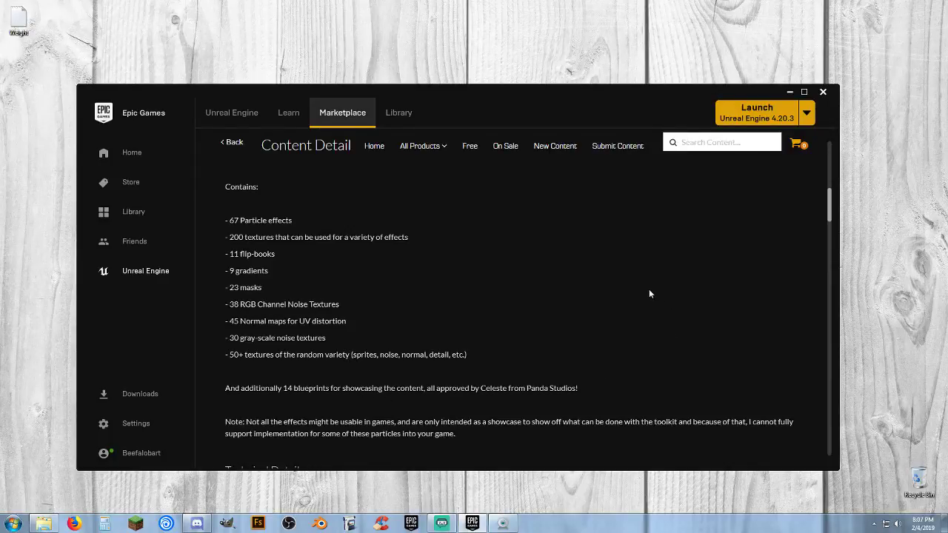
{"action": "scroll", "coordinate": [603, 290], "scroll_direction": "down", "scroll_amount": 2}
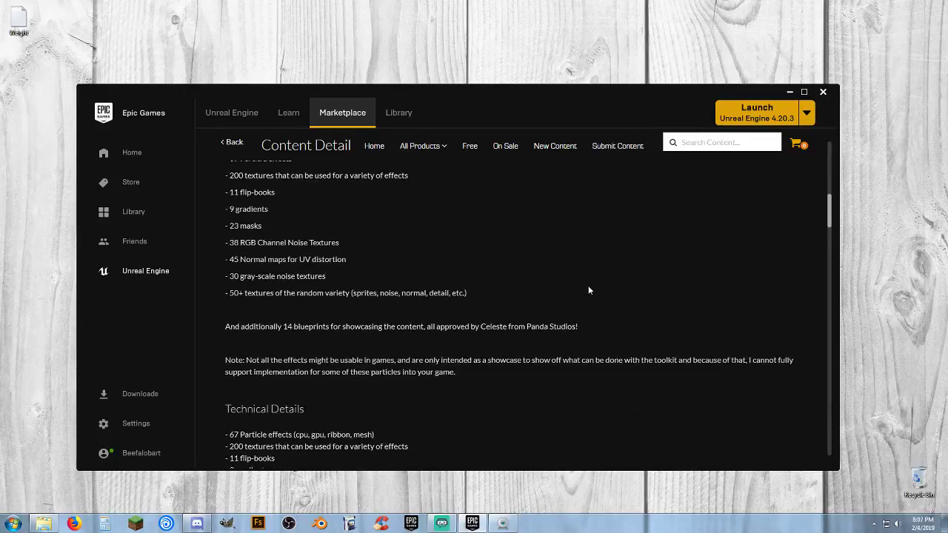
- Go back to the Marketplace home page and open Platformer Kit 2D from Free For The Month
{"action": "scroll", "coordinate": [588, 290], "scroll_direction": "up", "scroll_amount": 10}
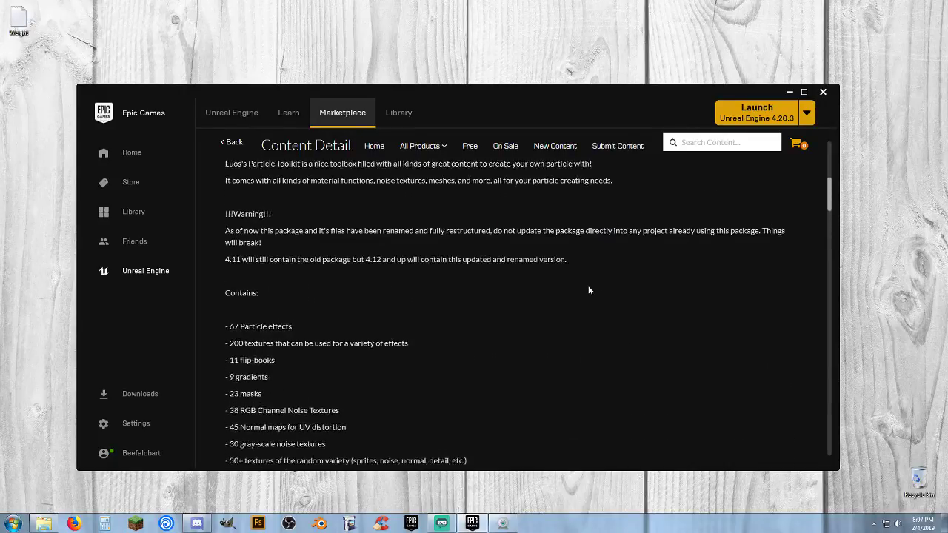
{"action": "scroll", "coordinate": [588, 290], "scroll_direction": "up", "scroll_amount": 1}
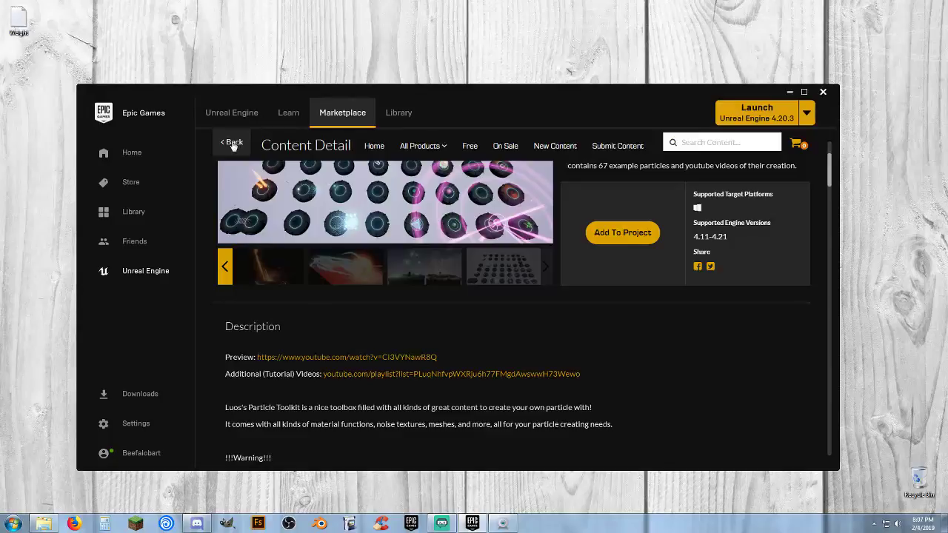
{"action": "left_click", "coordinate": [233, 143]}
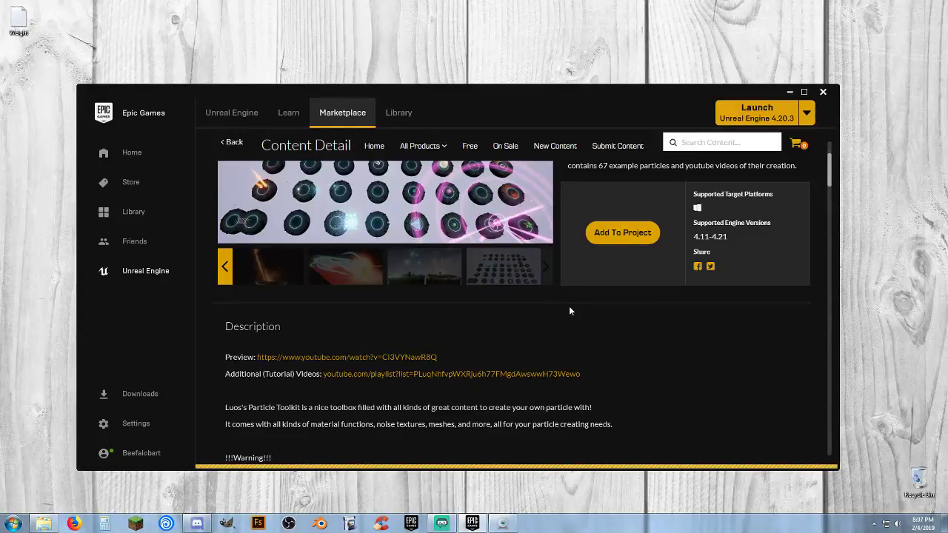
{"action": "scroll", "coordinate": [615, 368], "scroll_direction": "down", "scroll_amount": 8}
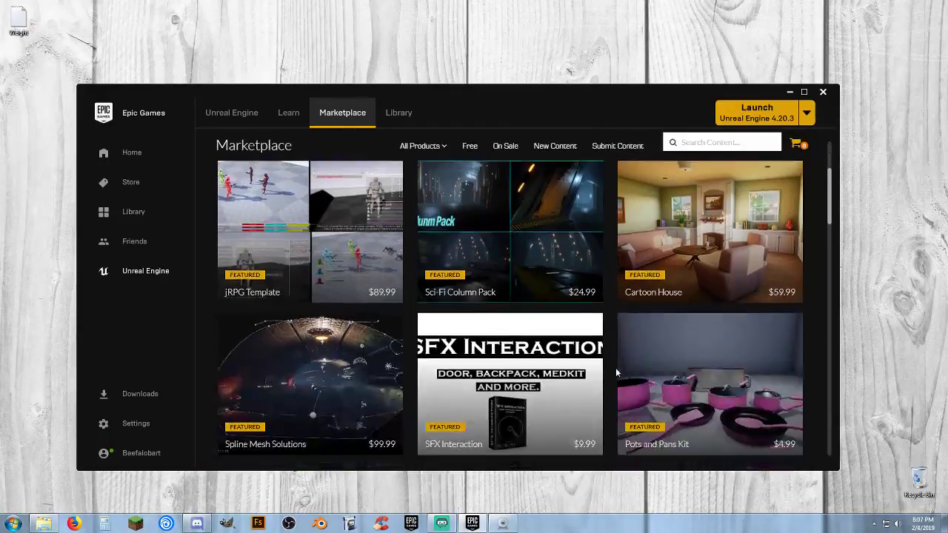
{"action": "scroll", "coordinate": [618, 374], "scroll_direction": "down", "scroll_amount": 3}
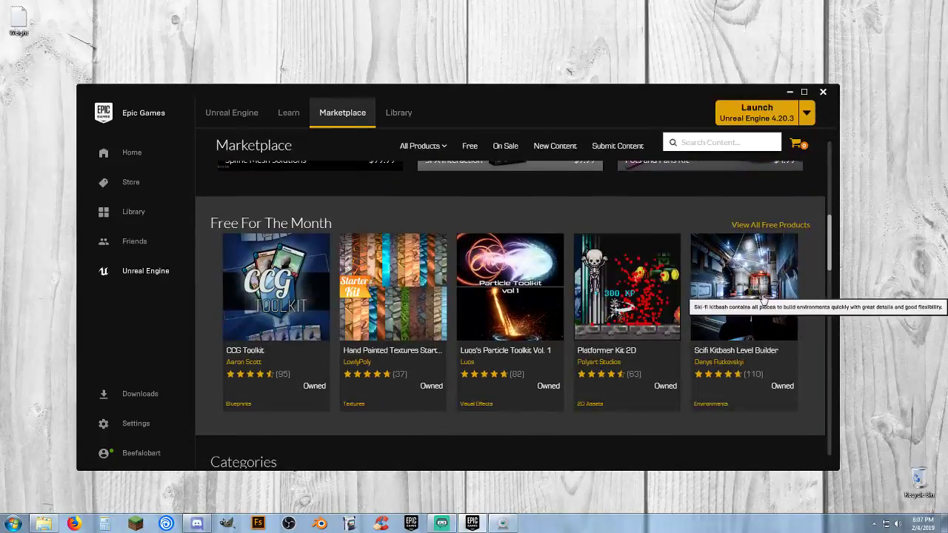
{"action": "left_click", "coordinate": [638, 324]}
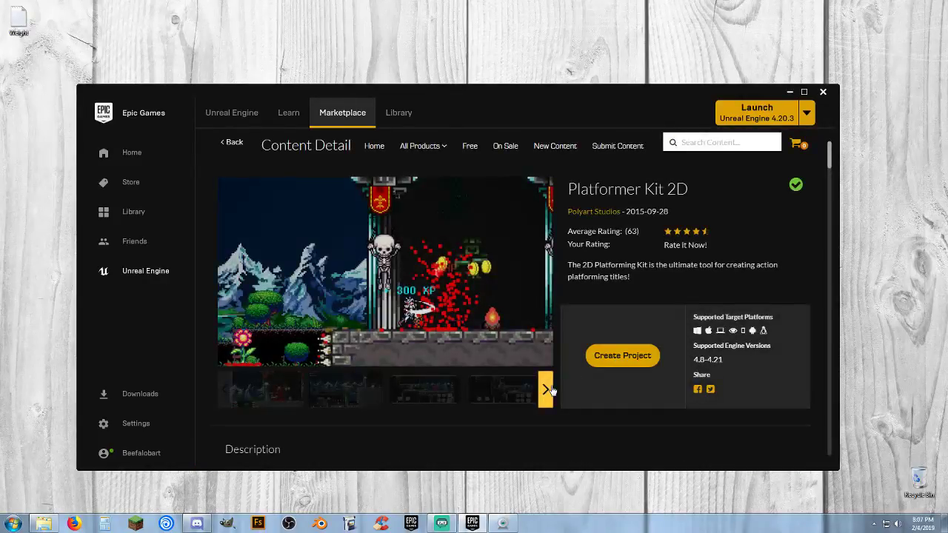
- Browse Platformer Kit 2D's gallery, viewing the desktop gameplay and phone touch-control screenshots
{"action": "left_click", "coordinate": [319, 393]}
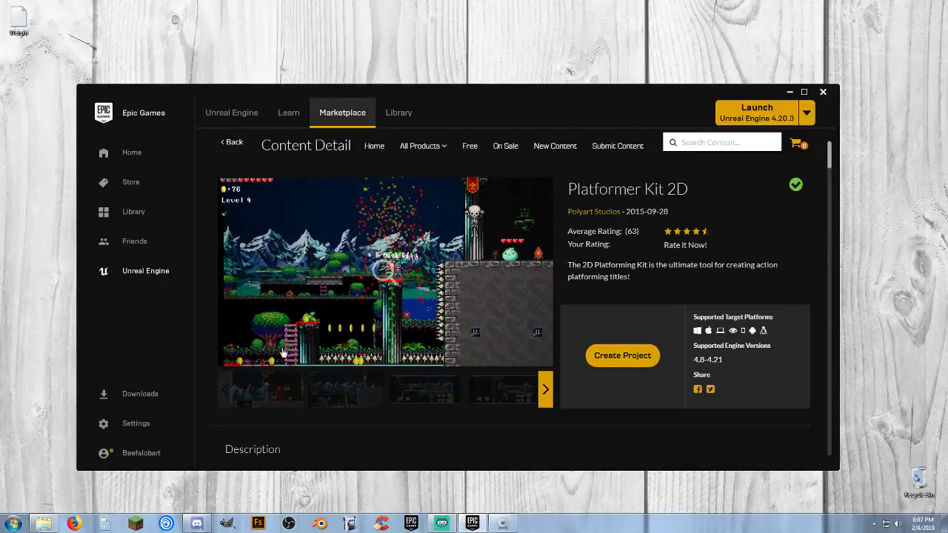
{"action": "left_click", "coordinate": [426, 398]}
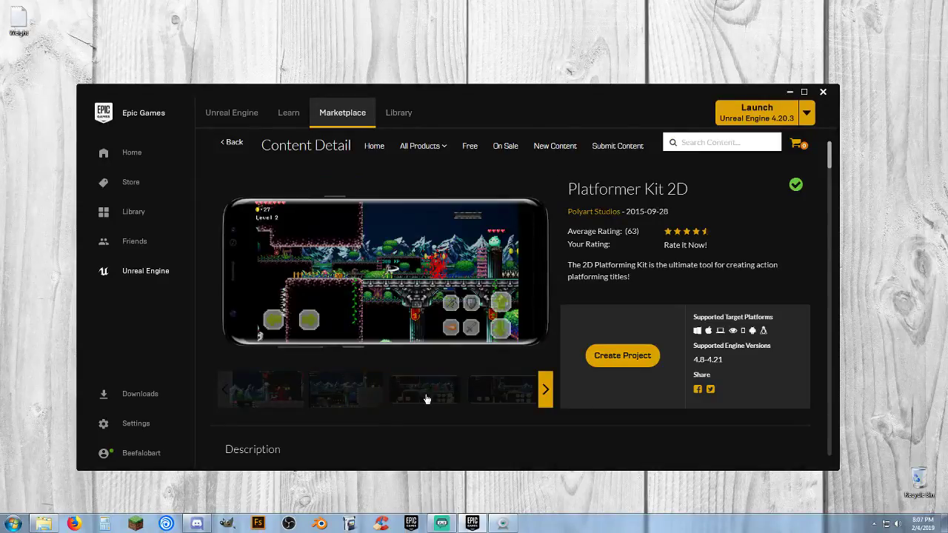
{"action": "left_click", "coordinate": [482, 395]}
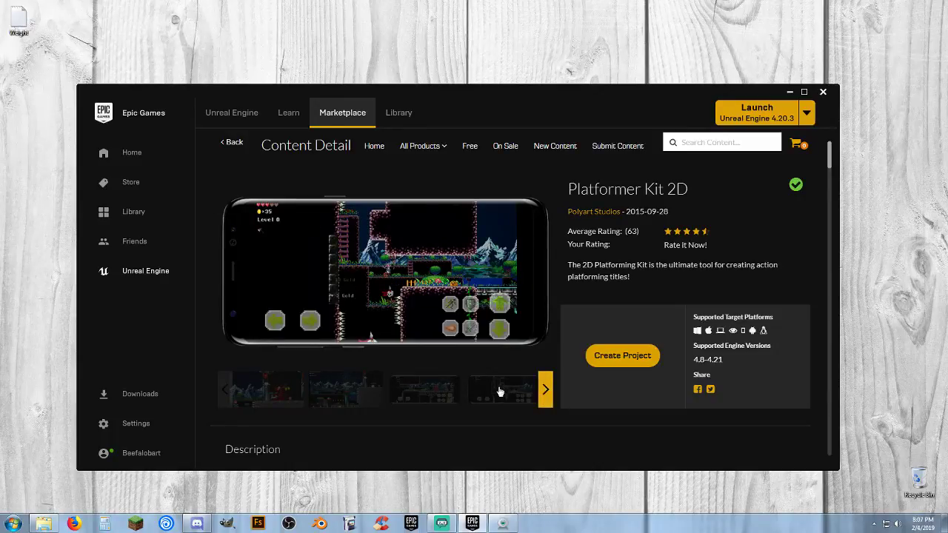
{"action": "left_click", "coordinate": [546, 391]}
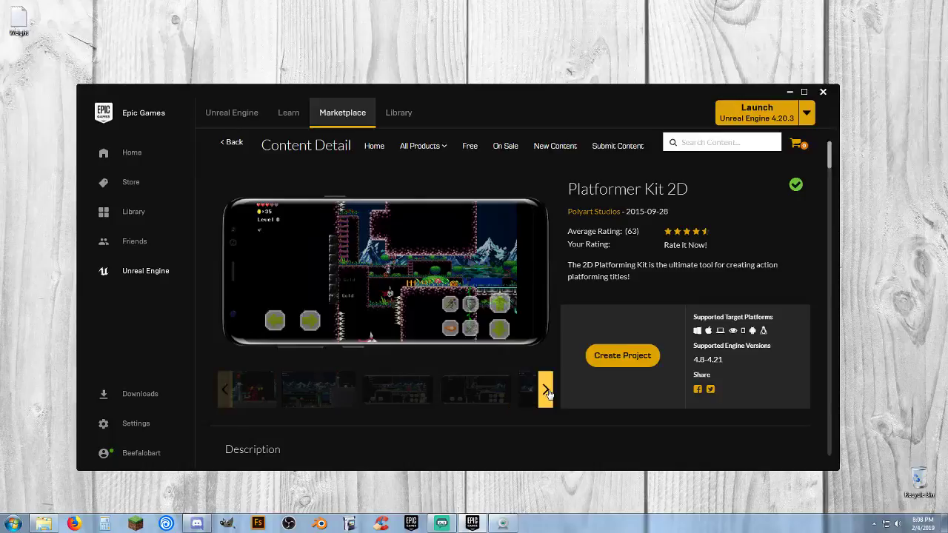
{"action": "left_click", "coordinate": [294, 388]}
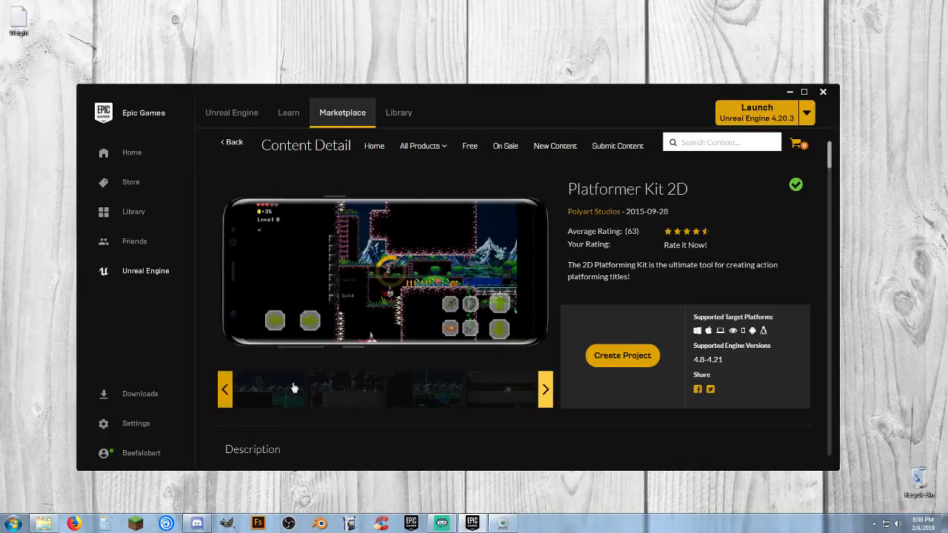
{"action": "left_click", "coordinate": [359, 395]}
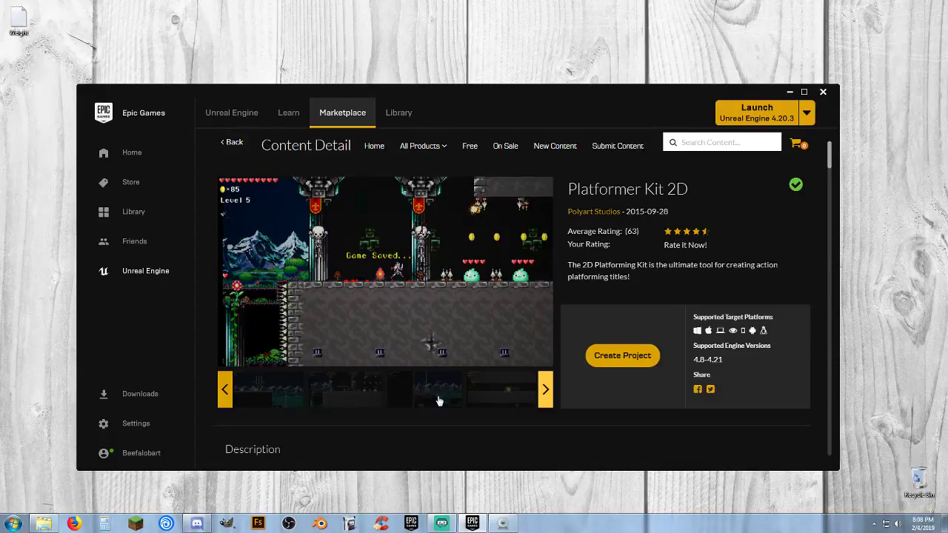
- Read Platformer Kit 2D's description and technical details, covering the Movement System, Combat System and Others feature lists
{"action": "scroll", "coordinate": [431, 399], "scroll_direction": "down", "scroll_amount": 5}
{"action": "scroll", "coordinate": [476, 409], "scroll_direction": "down", "scroll_amount": 3}
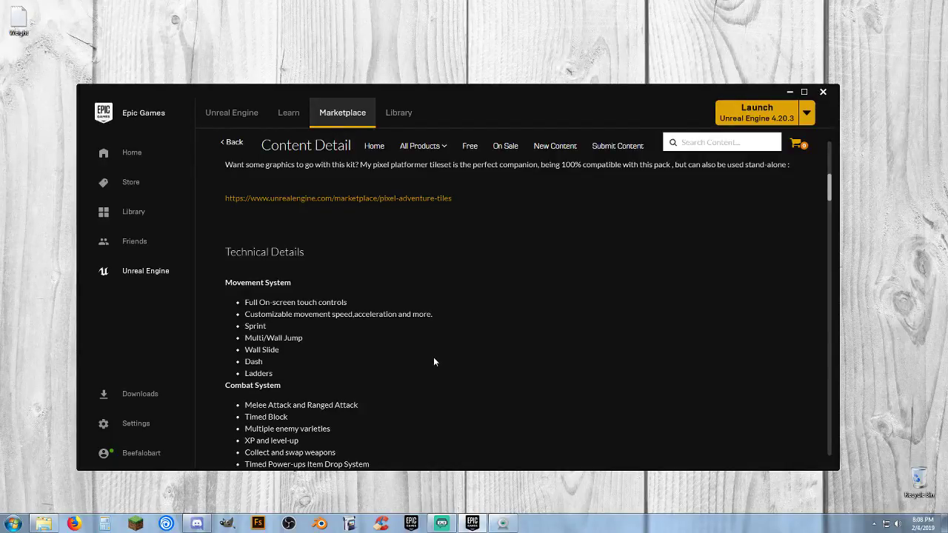
{"action": "scroll", "coordinate": [434, 362], "scroll_direction": "down", "scroll_amount": 1}
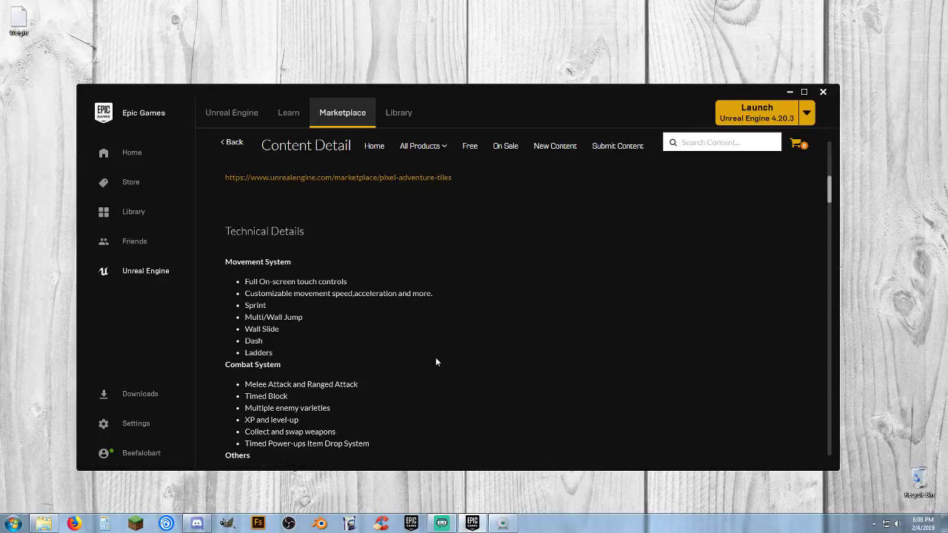
{"action": "scroll", "coordinate": [435, 362], "scroll_direction": "down", "scroll_amount": 1}
{"action": "scroll", "coordinate": [436, 361], "scroll_direction": "down", "scroll_amount": 1}
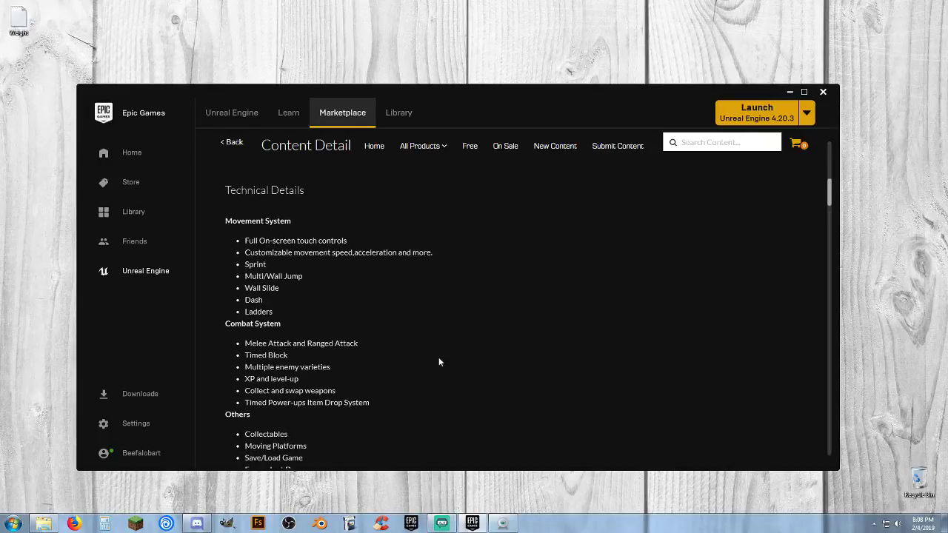
{"action": "scroll", "coordinate": [438, 362], "scroll_direction": "down", "scroll_amount": 1}
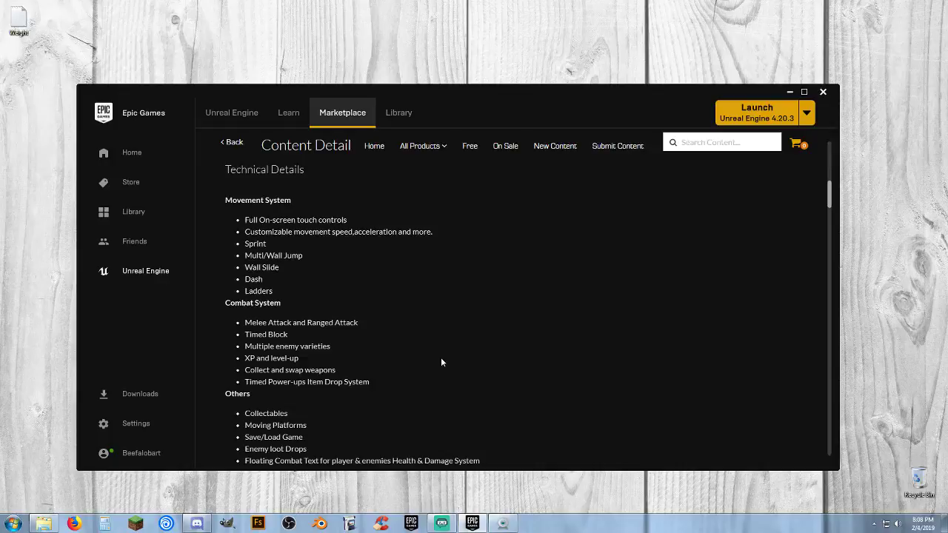
{"action": "scroll", "coordinate": [441, 362], "scroll_direction": "down", "scroll_amount": 1}
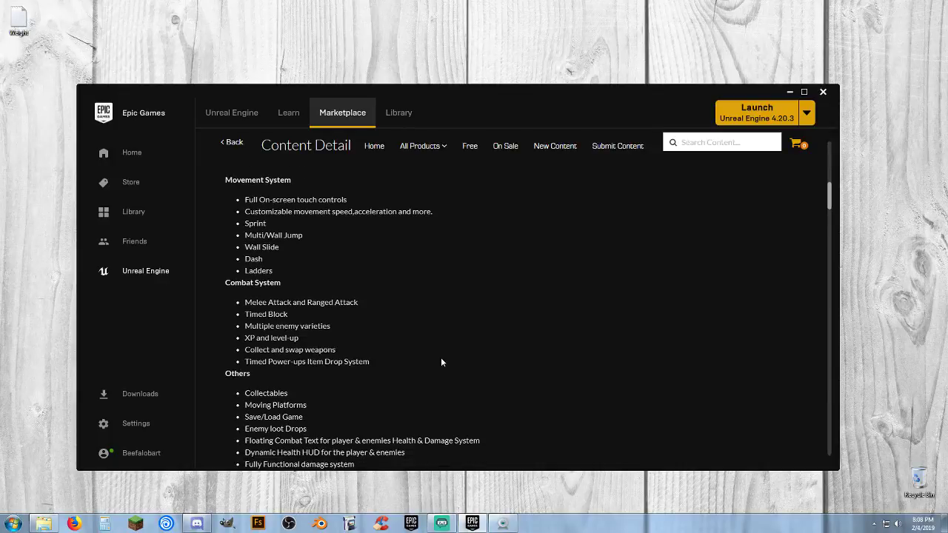
{"action": "scroll", "coordinate": [441, 362], "scroll_direction": "down", "scroll_amount": 1}
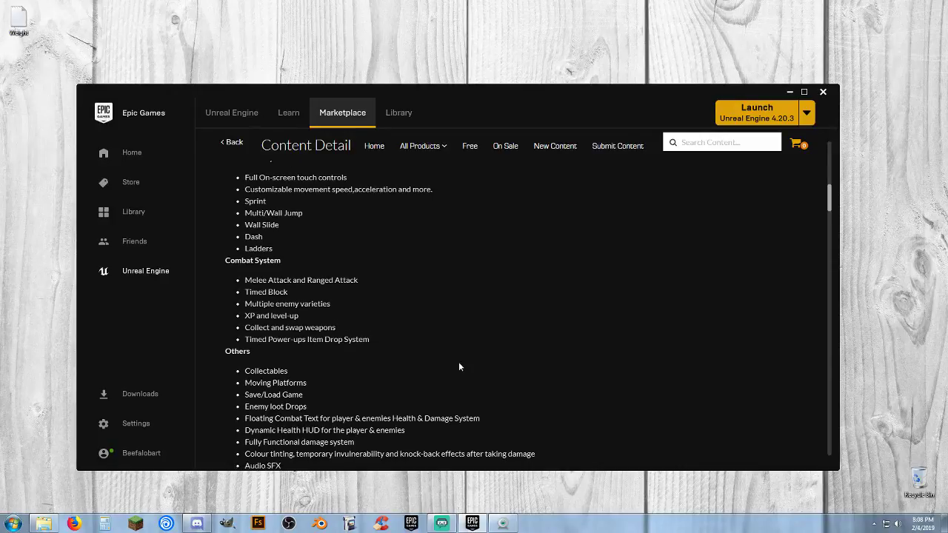
{"action": "scroll", "coordinate": [460, 363], "scroll_direction": "down", "scroll_amount": 1}
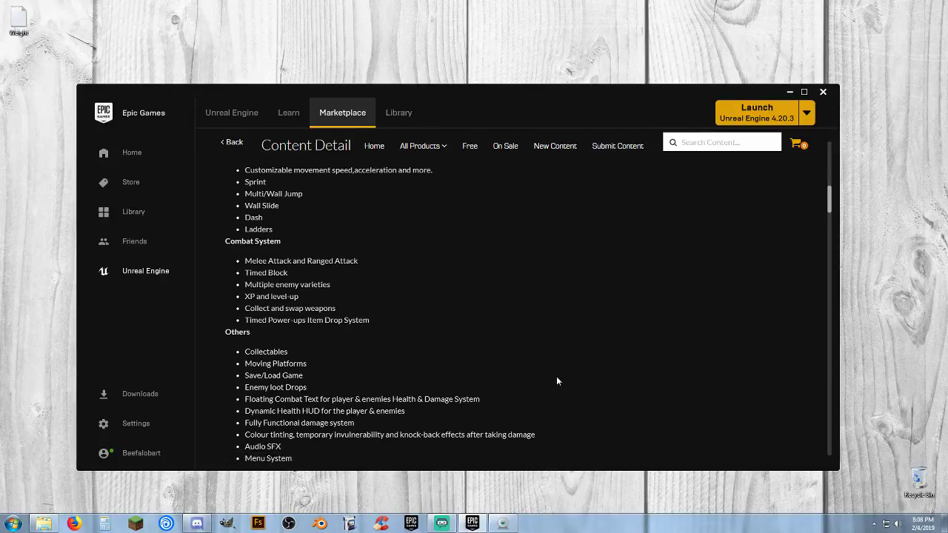
{"action": "scroll", "coordinate": [556, 381], "scroll_direction": "down", "scroll_amount": 1}
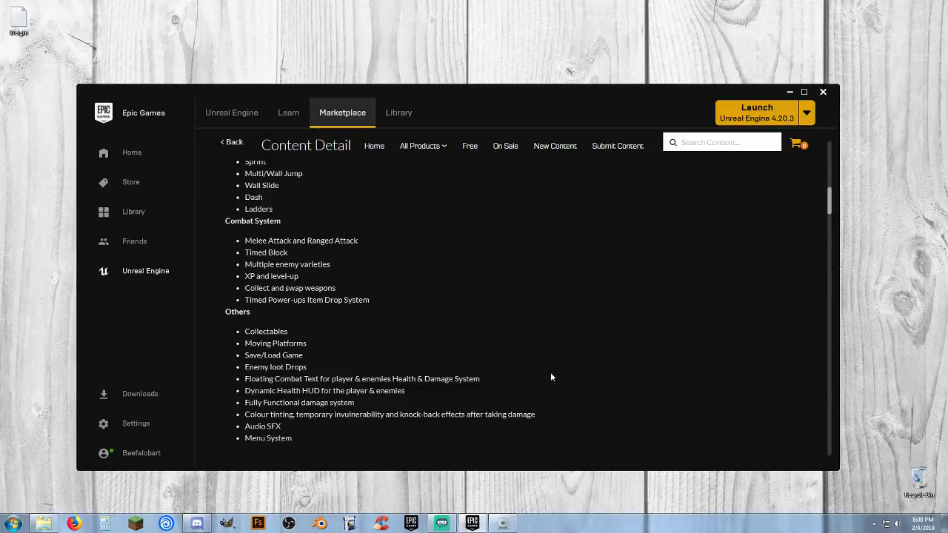
{"action": "scroll", "coordinate": [548, 377], "scroll_direction": "up", "scroll_amount": 1}
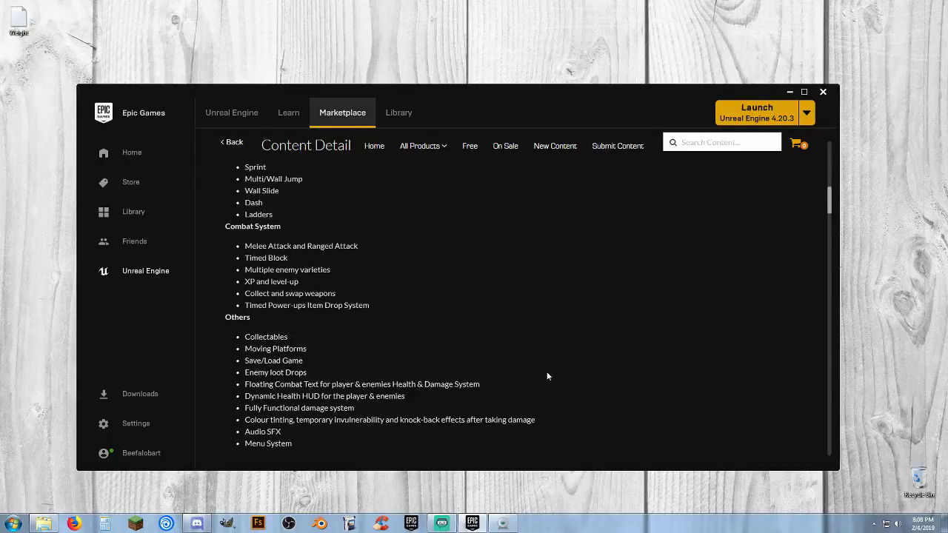
{"action": "scroll", "coordinate": [547, 377], "scroll_direction": "up", "scroll_amount": 10}
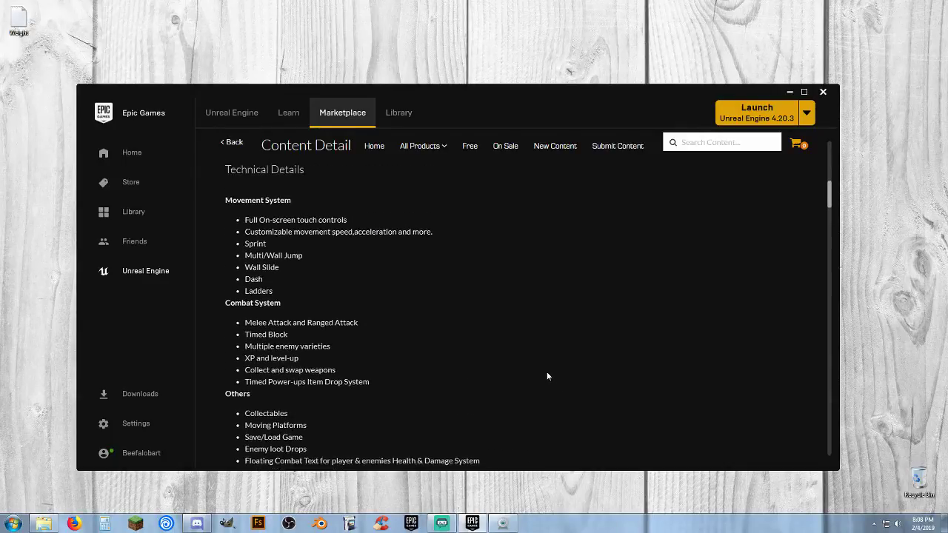
- Read the rest of Platformer Kit 2D's technical details, from Audio SFX and Menu System through blueprints, platforms and video links to the tags
{"action": "scroll", "coordinate": [548, 377], "scroll_direction": "down", "scroll_amount": 15}
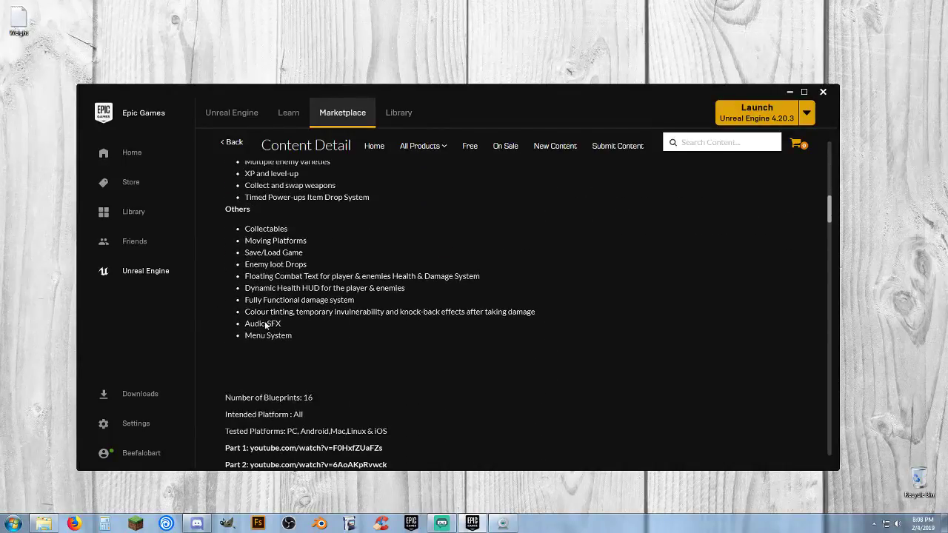
{"action": "scroll", "coordinate": [511, 342], "scroll_direction": "down", "scroll_amount": 1}
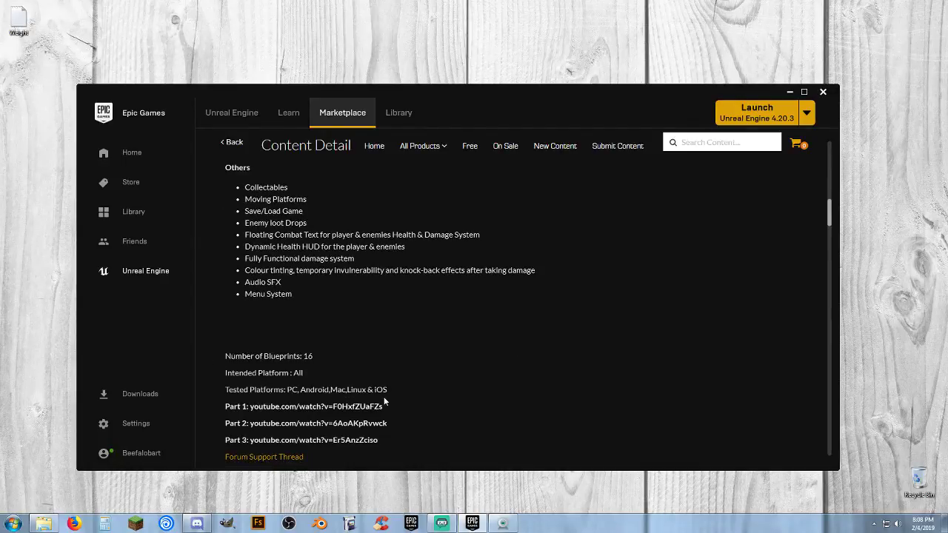
{"action": "scroll", "coordinate": [468, 379], "scroll_direction": "down", "scroll_amount": 1}
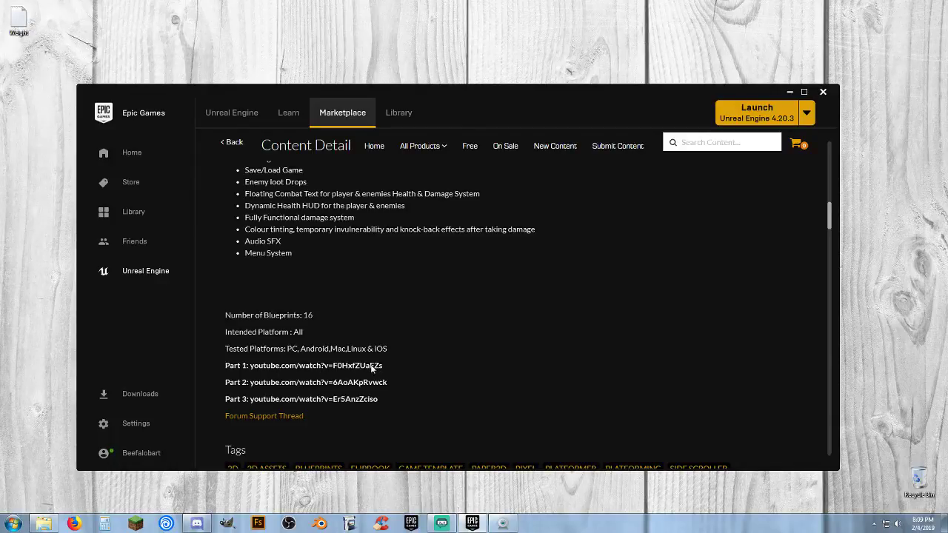
{"action": "scroll", "coordinate": [433, 352], "scroll_direction": "down", "scroll_amount": 1}
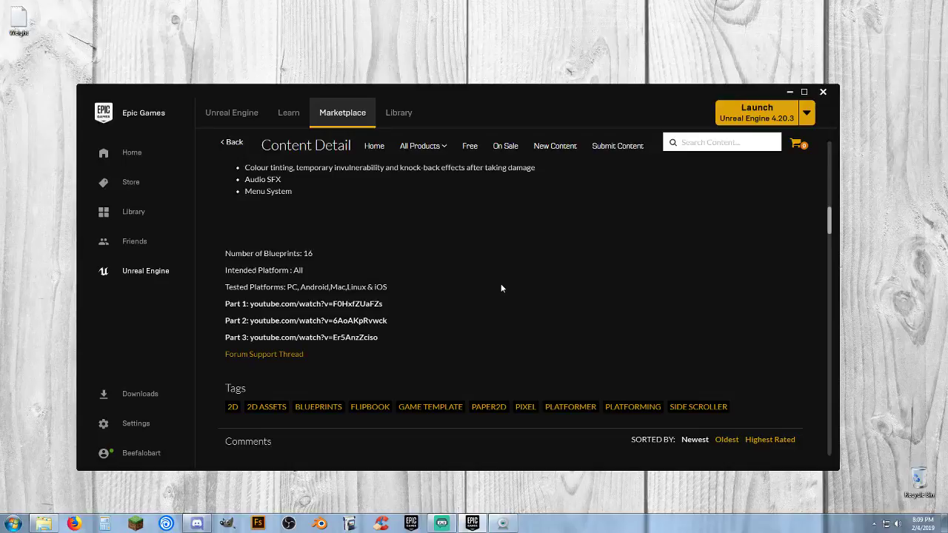
- Return to the Marketplace home page and open Scifi Kitbash Level Builder from Free For The Month
{"action": "scroll", "coordinate": [501, 286], "scroll_direction": "up", "scroll_amount": 1}
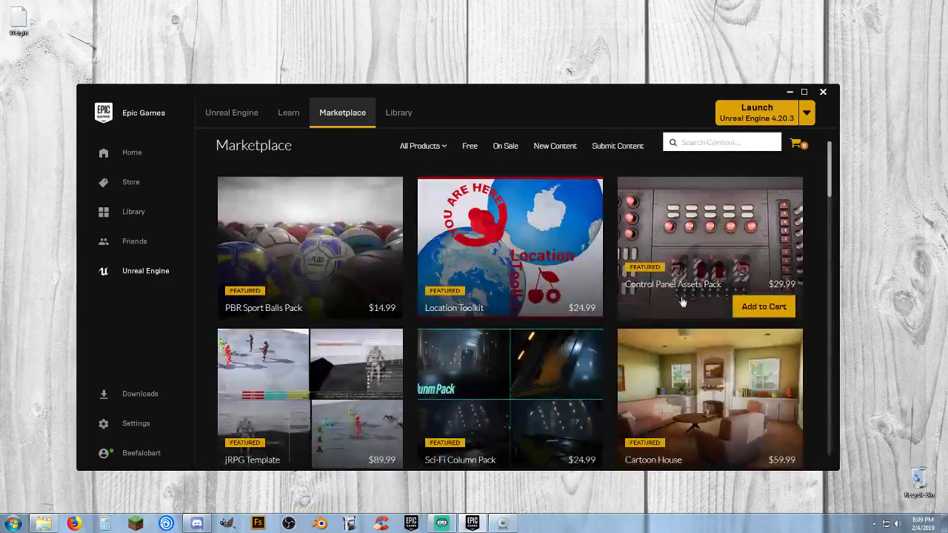
{"action": "scroll", "coordinate": [644, 302], "scroll_direction": "down", "scroll_amount": 3}
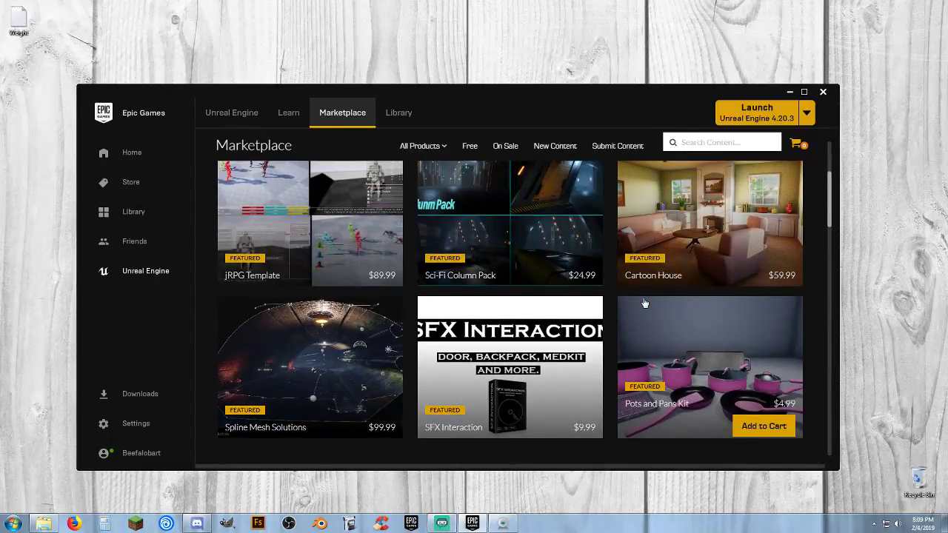
{"action": "scroll", "coordinate": [661, 274], "scroll_direction": "down", "scroll_amount": 1}
{"action": "scroll", "coordinate": [661, 274], "scroll_direction": "down", "scroll_amount": 3}
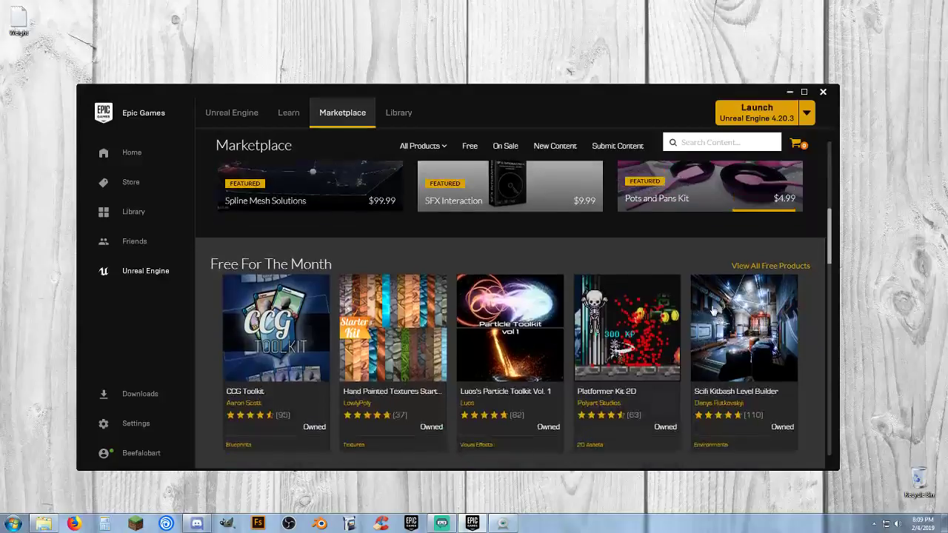
{"action": "left_click", "coordinate": [732, 315]}
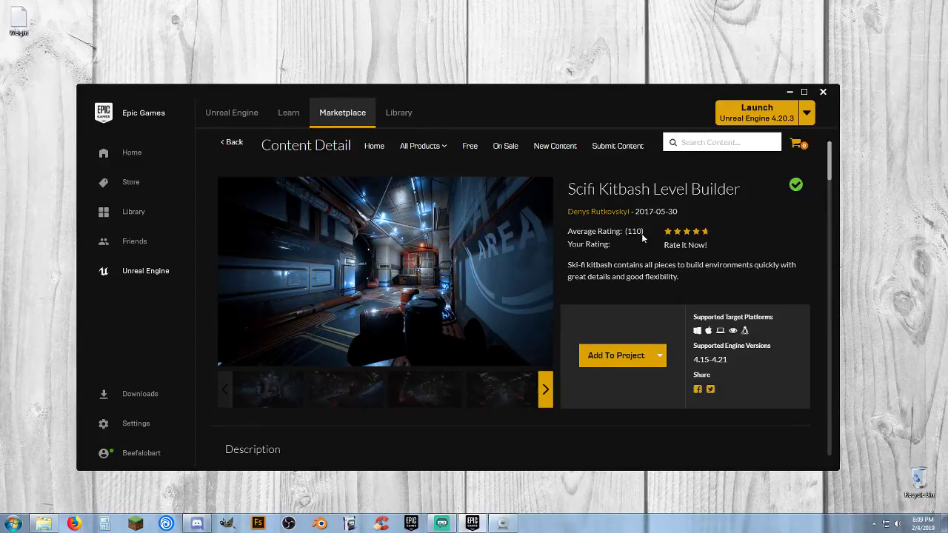
- View Scifi Kitbash Level Builder's enlarged preview images from the second through the eighth, then close the gallery
{"action": "left_click", "coordinate": [349, 396]}
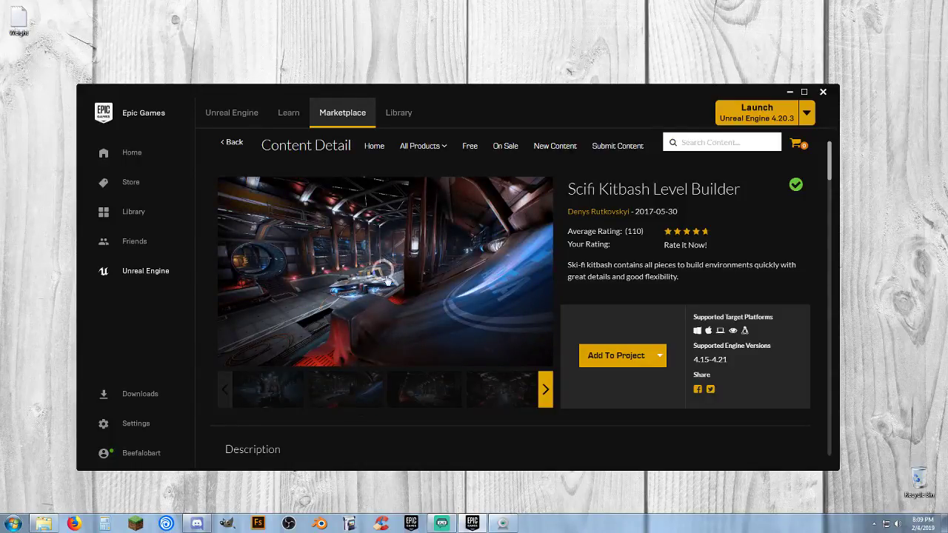
{"action": "left_click", "coordinate": [391, 329]}
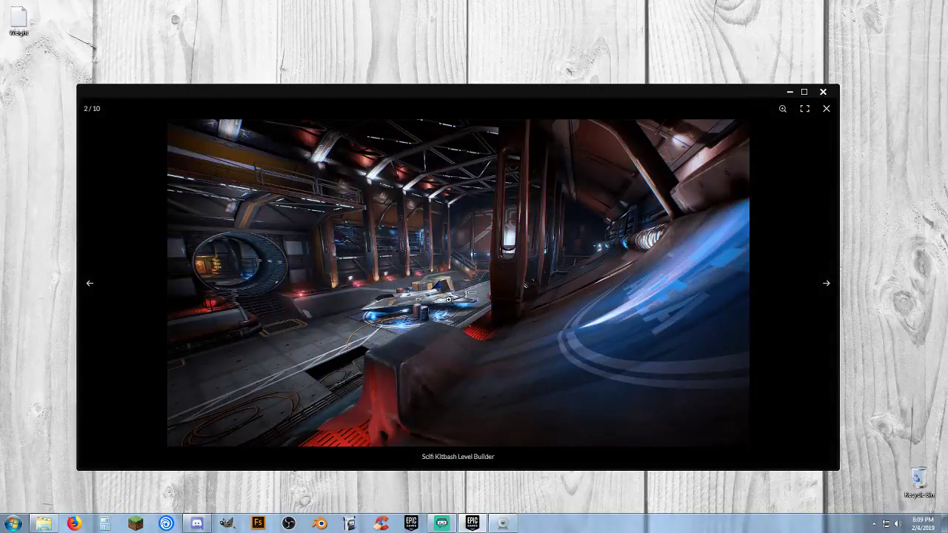
{"action": "left_click", "coordinate": [828, 286]}
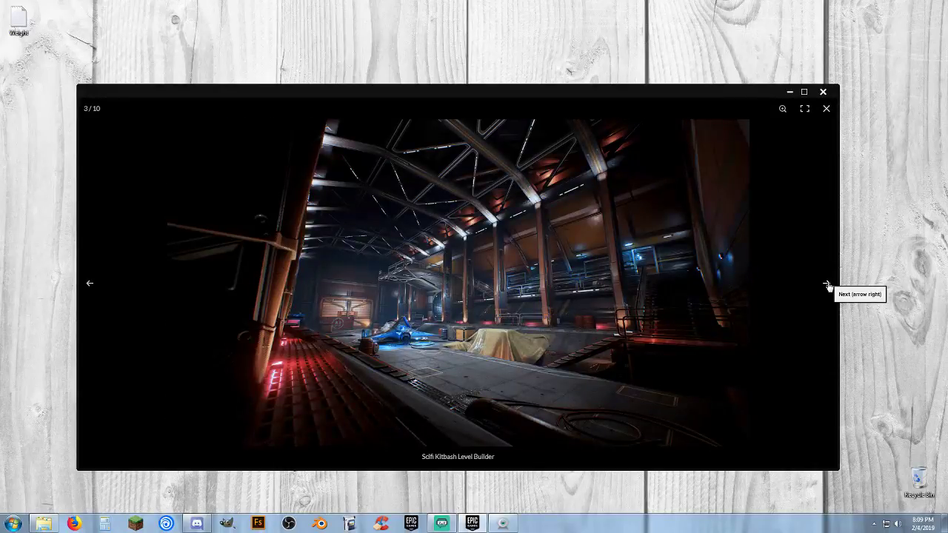
{"action": "left_click", "coordinate": [828, 286]}
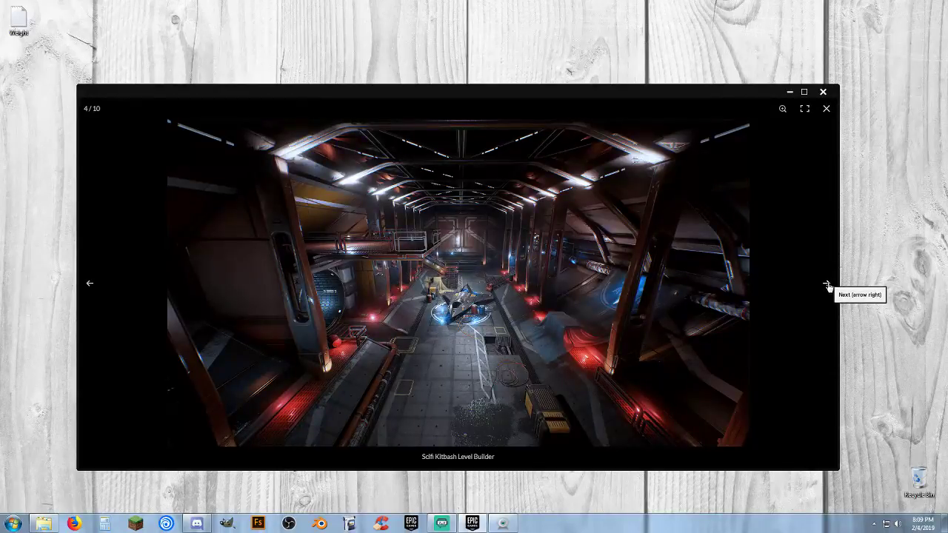
{"action": "left_click", "coordinate": [827, 286]}
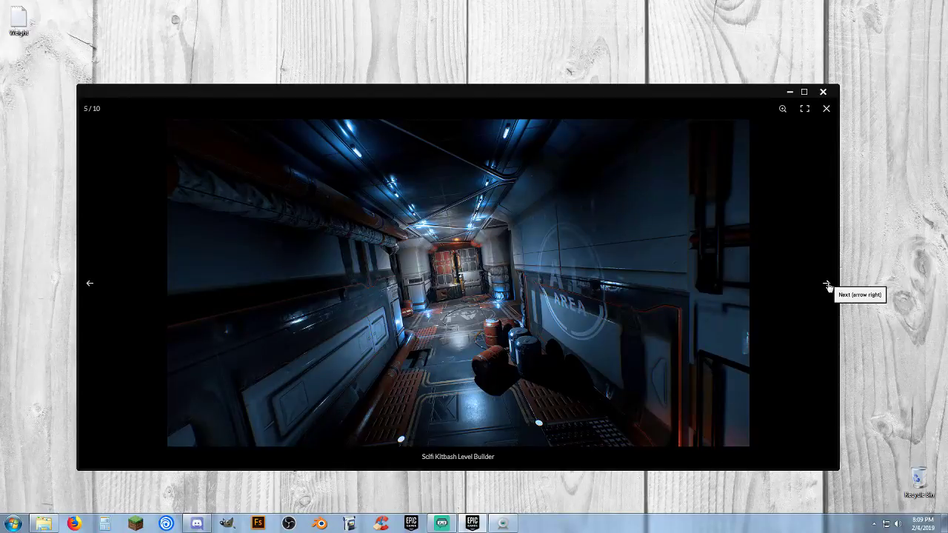
{"action": "left_click", "coordinate": [828, 286]}
{"action": "left_click", "coordinate": [828, 286]}
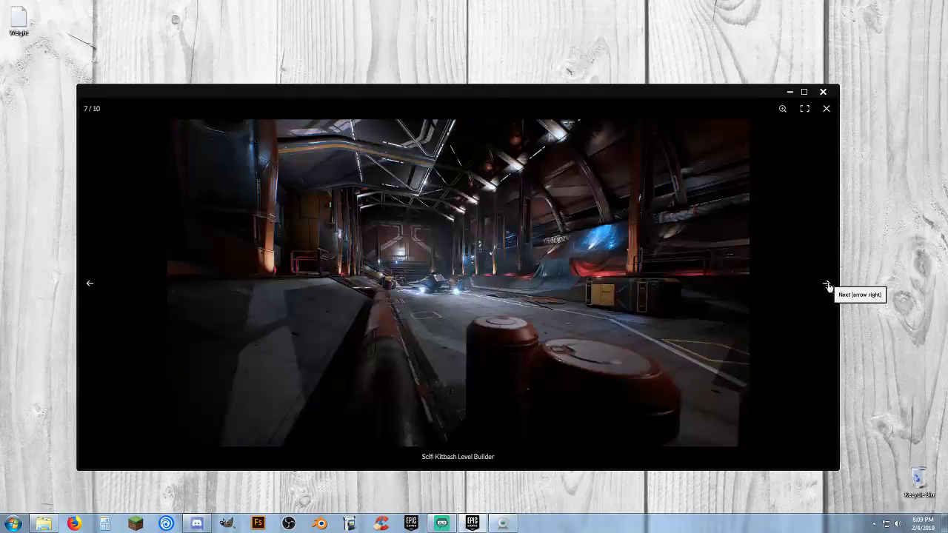
{"action": "left_click", "coordinate": [828, 286]}
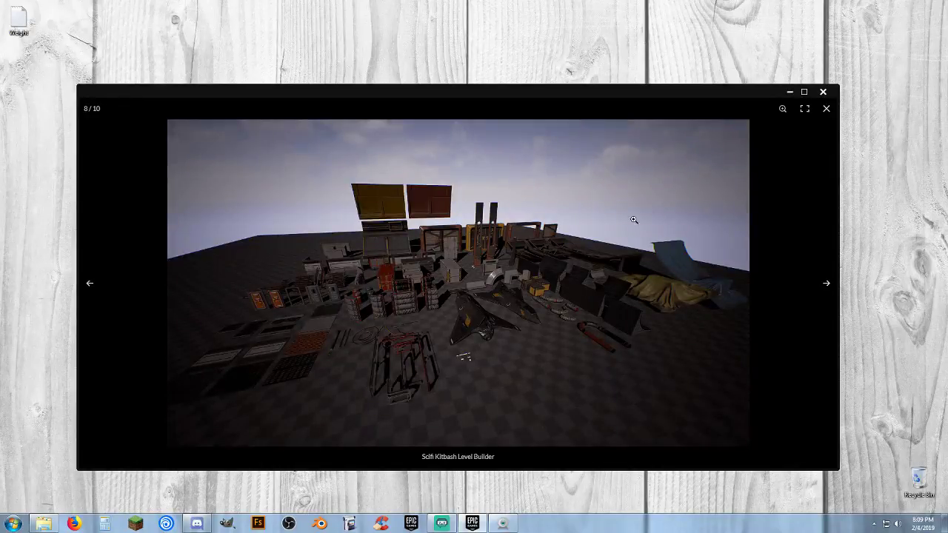
{"action": "left_click", "coordinate": [827, 109]}
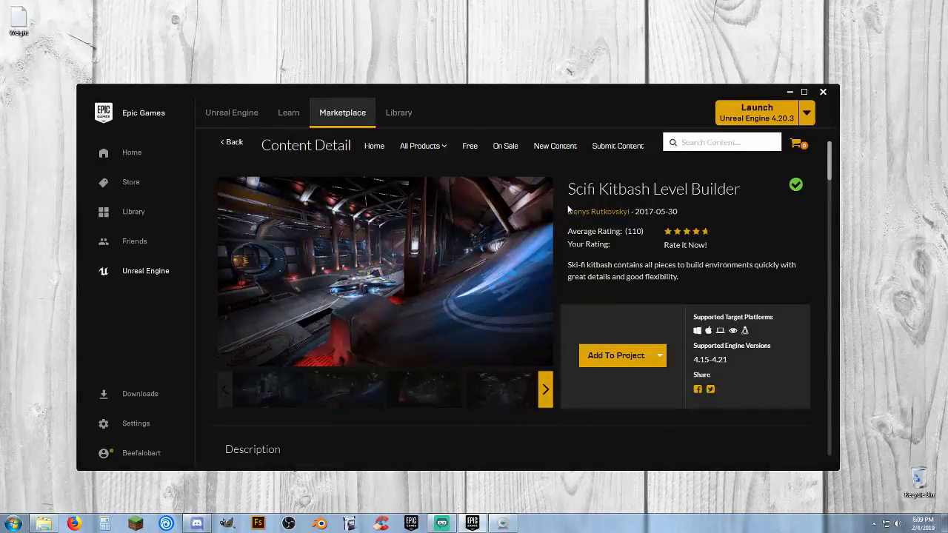
- Open the Feature_Friday project from the library's My Projects and minimize the launcher window
{"action": "left_click", "coordinate": [398, 113]}
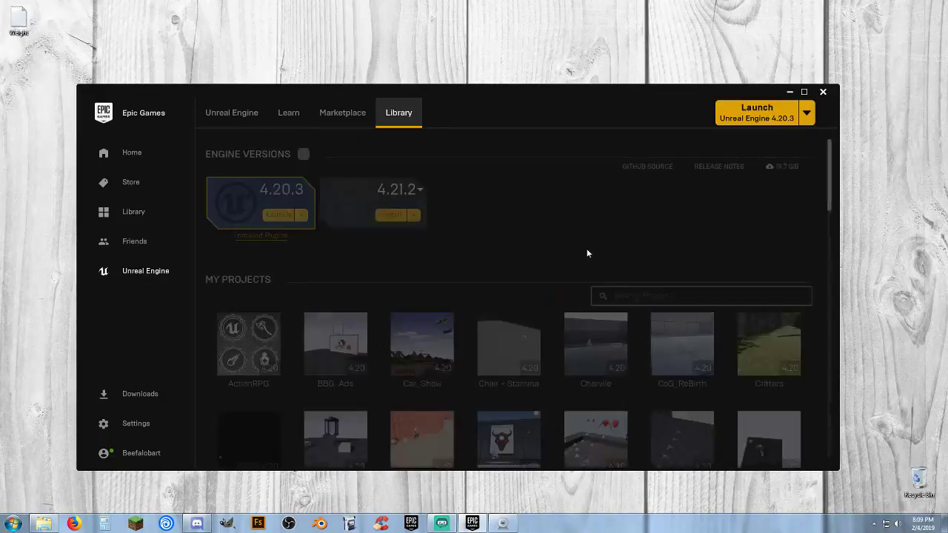
{"action": "scroll", "coordinate": [552, 326], "scroll_direction": "down", "scroll_amount": 2}
{"action": "scroll", "coordinate": [550, 331], "scroll_direction": "down", "scroll_amount": 3}
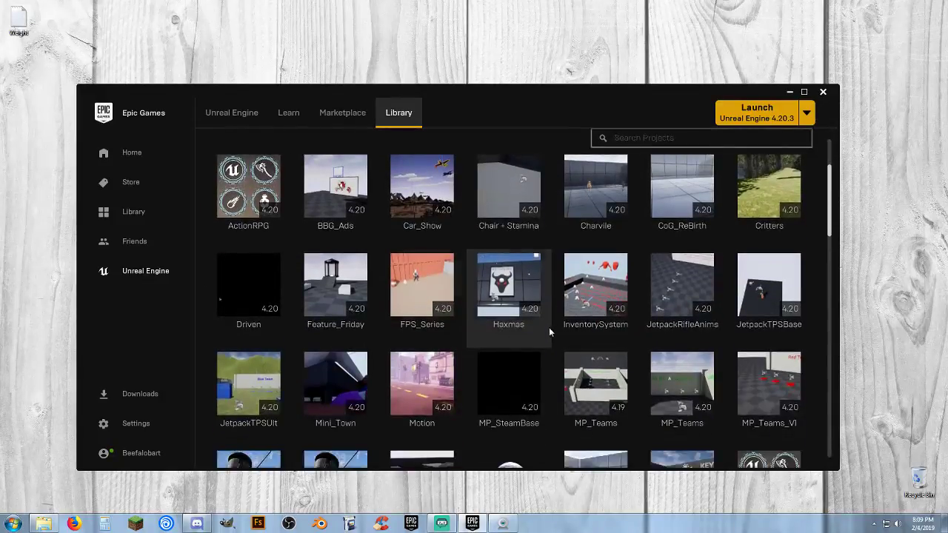
{"action": "double_click", "coordinate": [334, 288]}
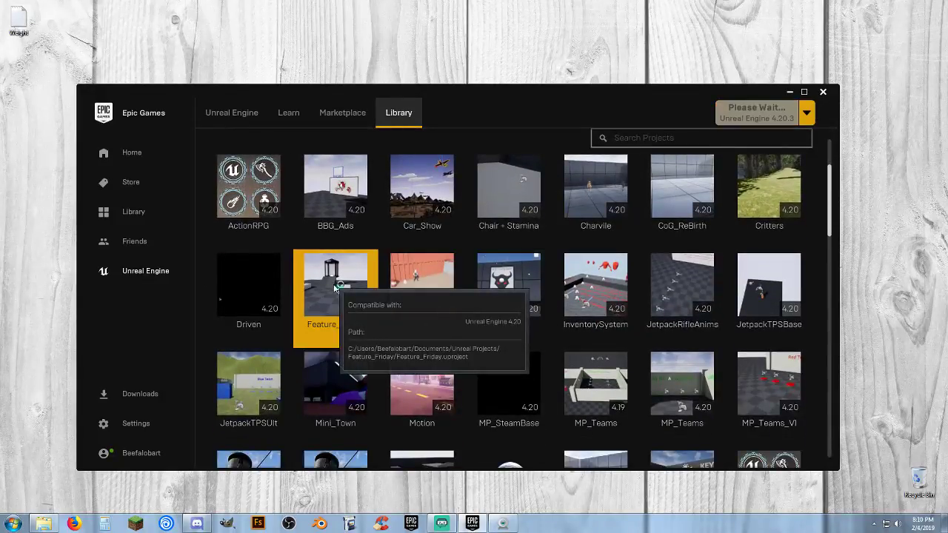
{"action": "left_click", "coordinate": [789, 91]}
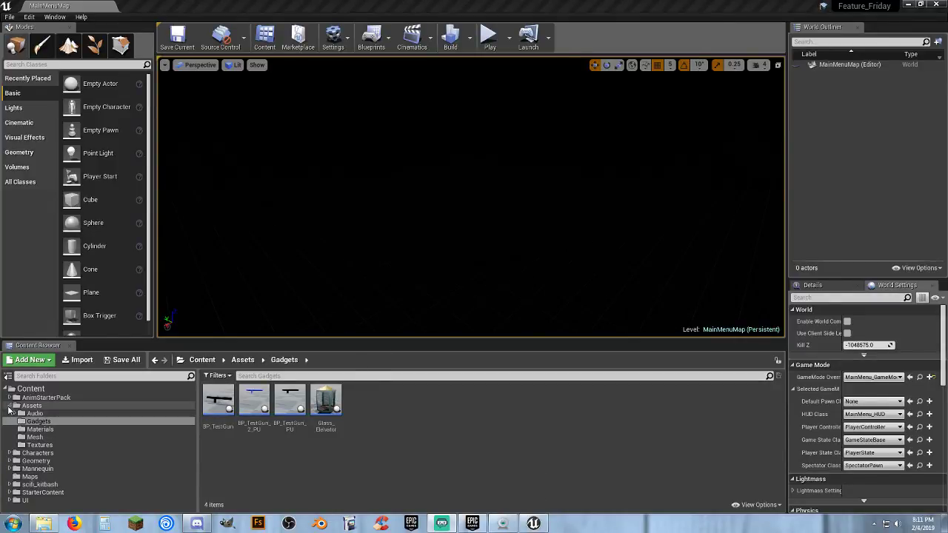
- Collapse the Assets folder, expand scifi_kitbash and open the demonstration level from its maps folder
{"action": "left_click", "coordinate": [10, 406]}
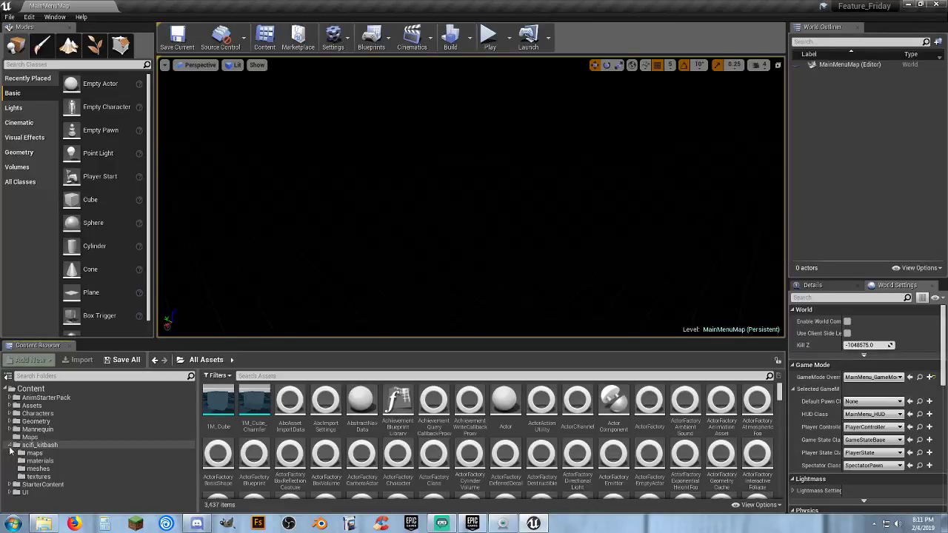
{"action": "left_click", "coordinate": [10, 446]}
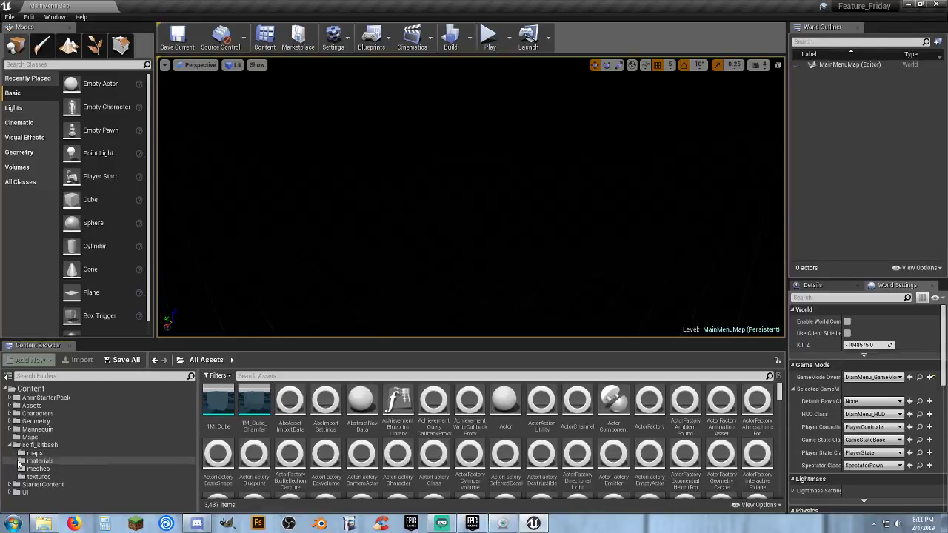
{"action": "left_click", "coordinate": [39, 445]}
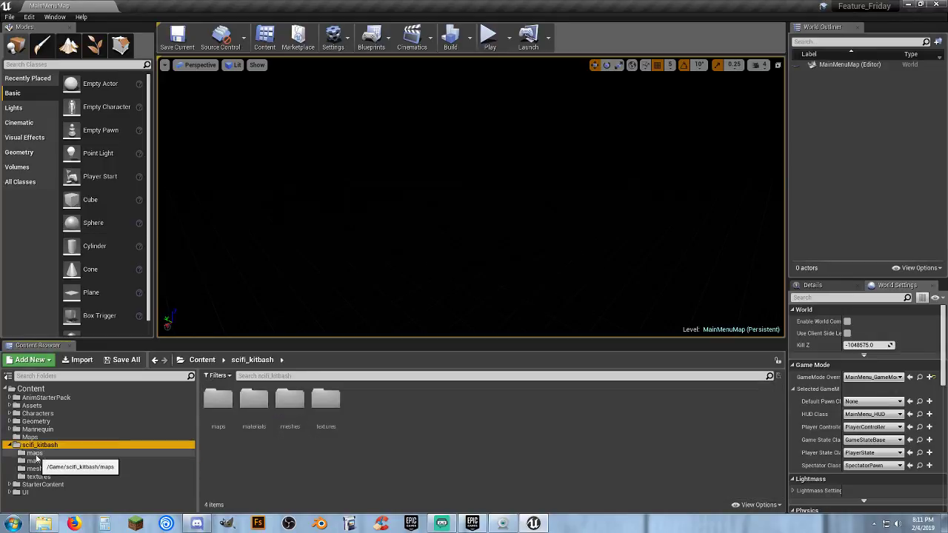
{"action": "left_click", "coordinate": [35, 453]}
{"action": "double_click", "coordinate": [216, 419]}
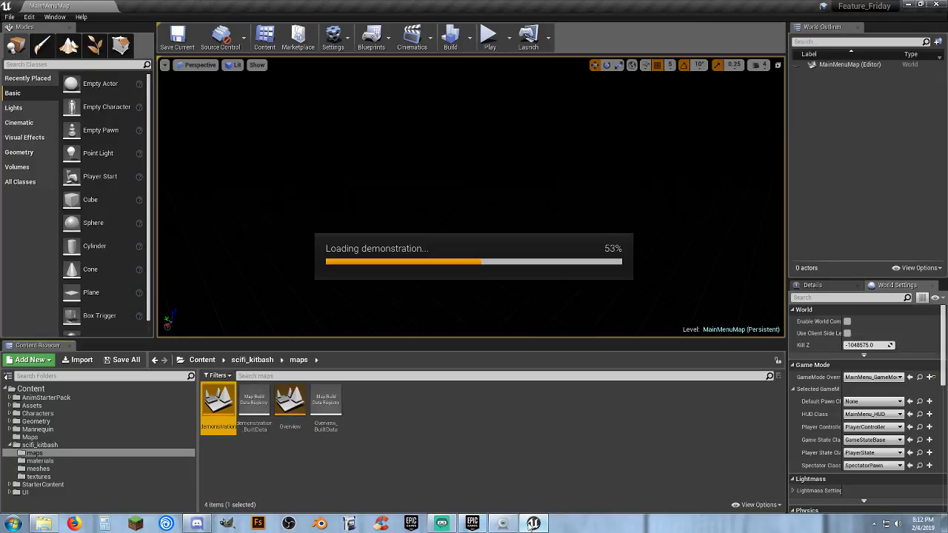
- Switch to the Epic Games Launcher and open Scifi Kitbash Level Builder from the Marketplace home page
{"action": "left_click", "coordinate": [471, 527]}
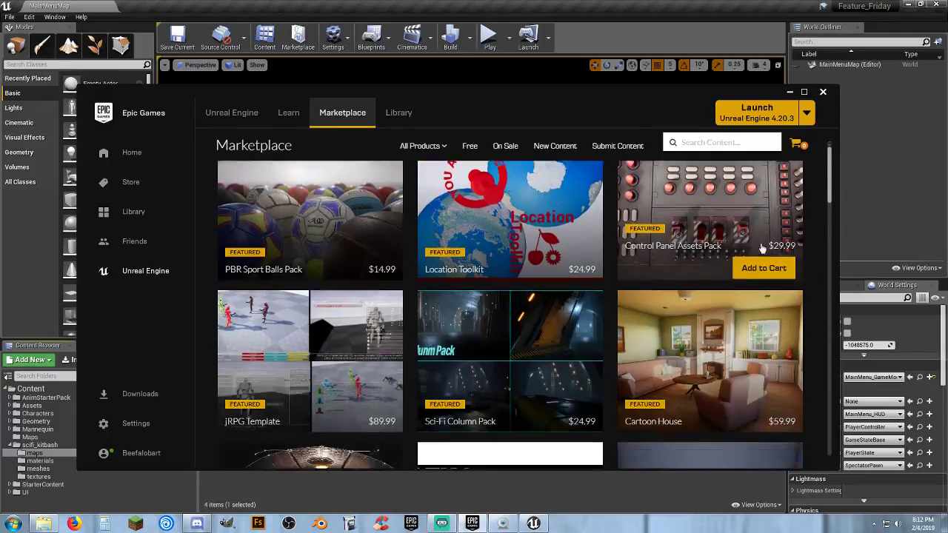
{"action": "scroll", "coordinate": [768, 247], "scroll_direction": "down", "scroll_amount": 5}
{"action": "scroll", "coordinate": [765, 282], "scroll_direction": "down", "scroll_amount": 2}
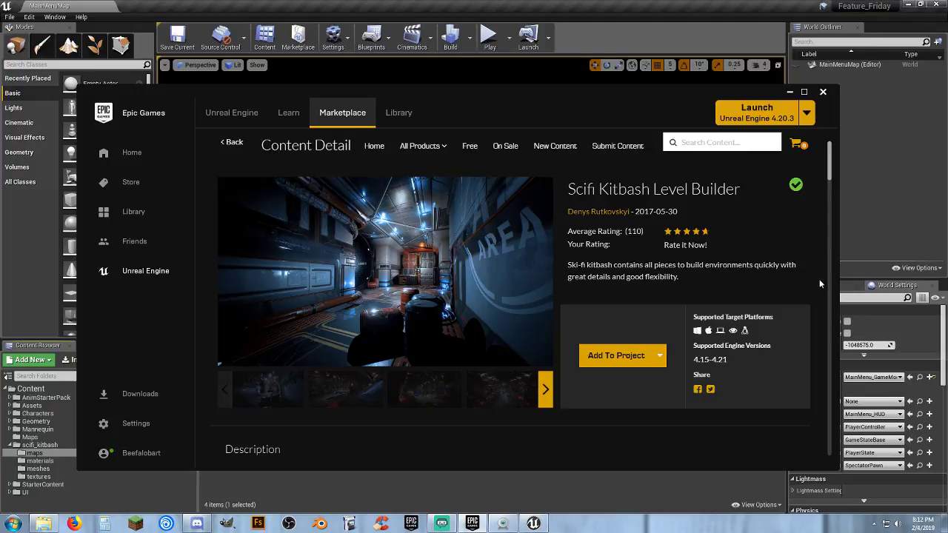
- Read Scifi Kitbash Level Builder's description, pack features, technical details and tags, then minimize the launcher window
{"action": "scroll", "coordinate": [819, 279], "scroll_direction": "down", "scroll_amount": 5}
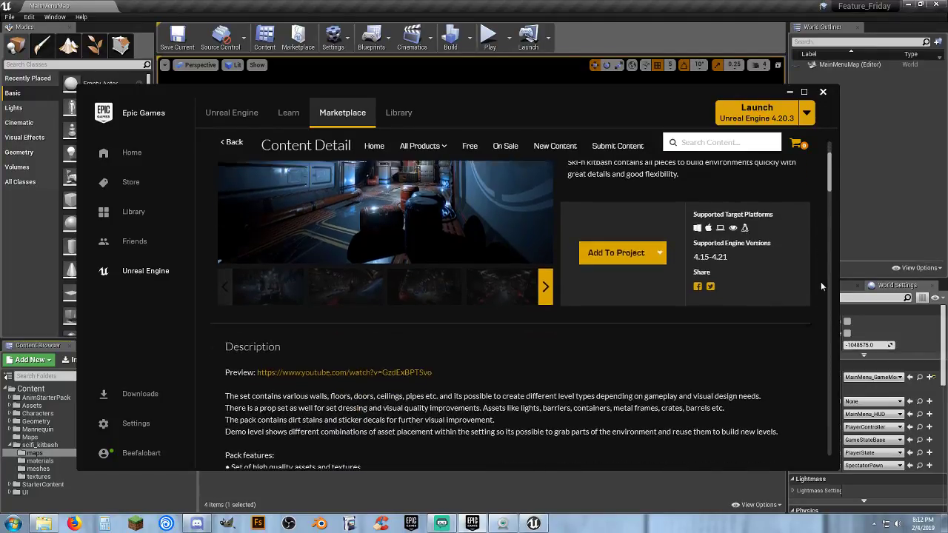
{"action": "scroll", "coordinate": [820, 282], "scroll_direction": "down", "scroll_amount": 1}
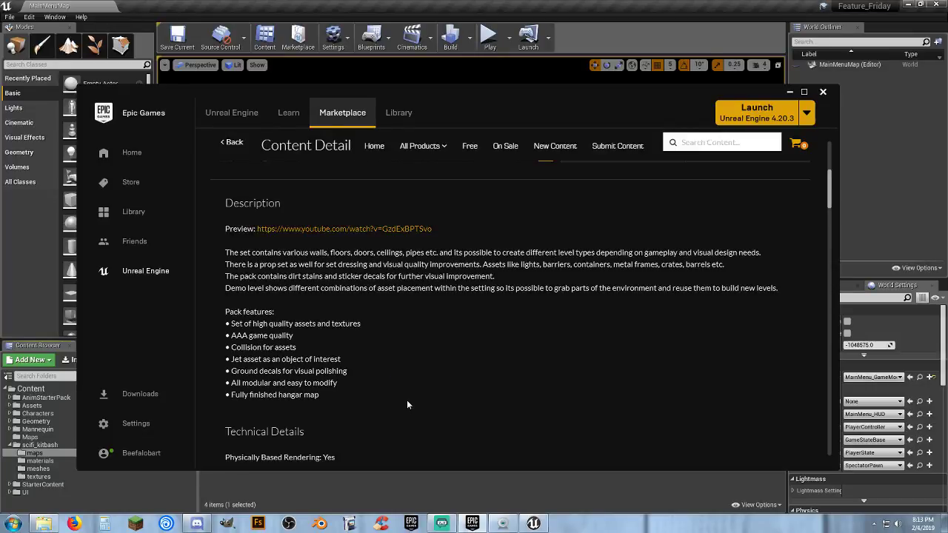
{"action": "scroll", "coordinate": [424, 403], "scroll_direction": "down", "scroll_amount": 3}
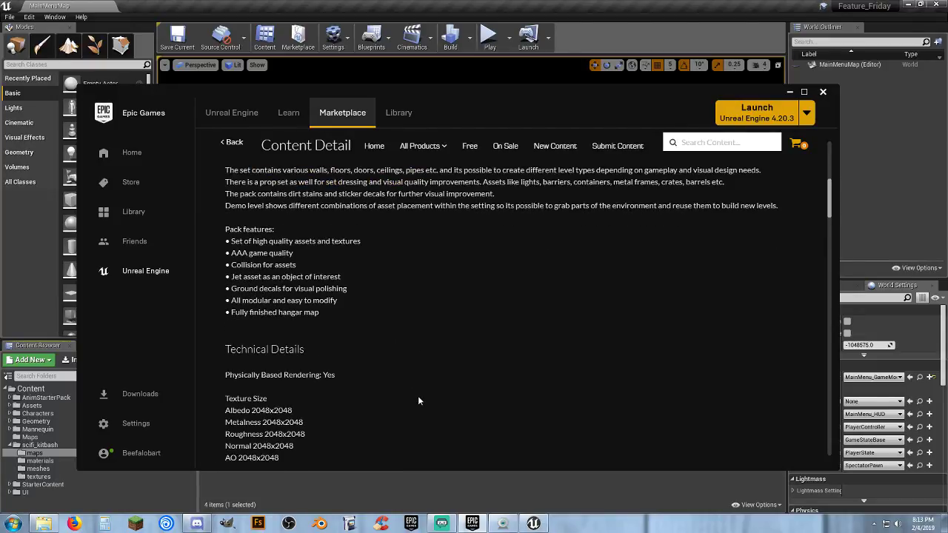
{"action": "scroll", "coordinate": [418, 401], "scroll_direction": "down", "scroll_amount": 1}
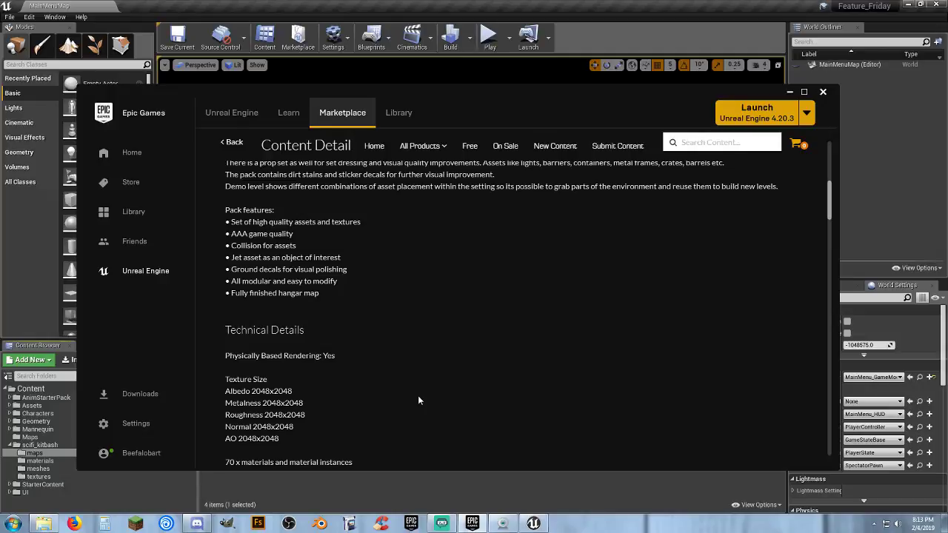
{"action": "scroll", "coordinate": [418, 400], "scroll_direction": "down", "scroll_amount": 3}
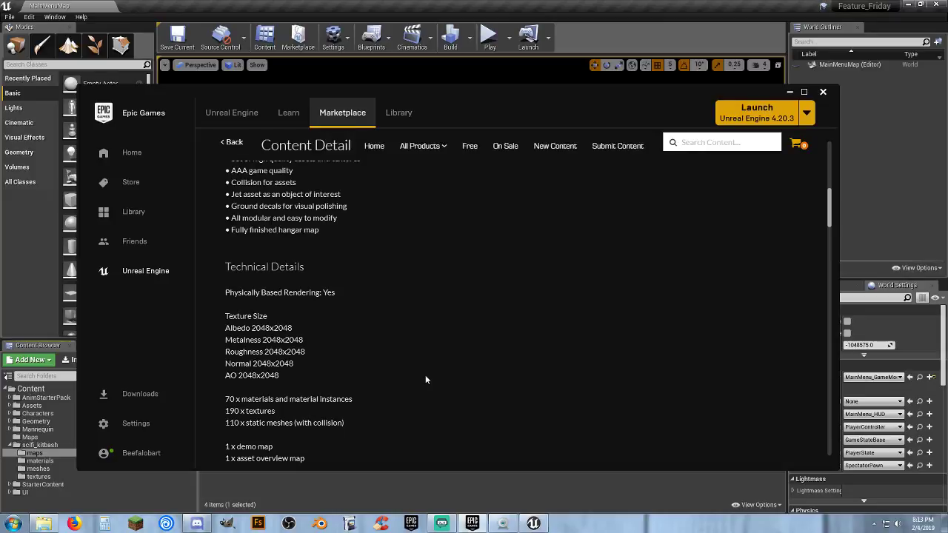
{"action": "scroll", "coordinate": [425, 379], "scroll_direction": "down", "scroll_amount": 1}
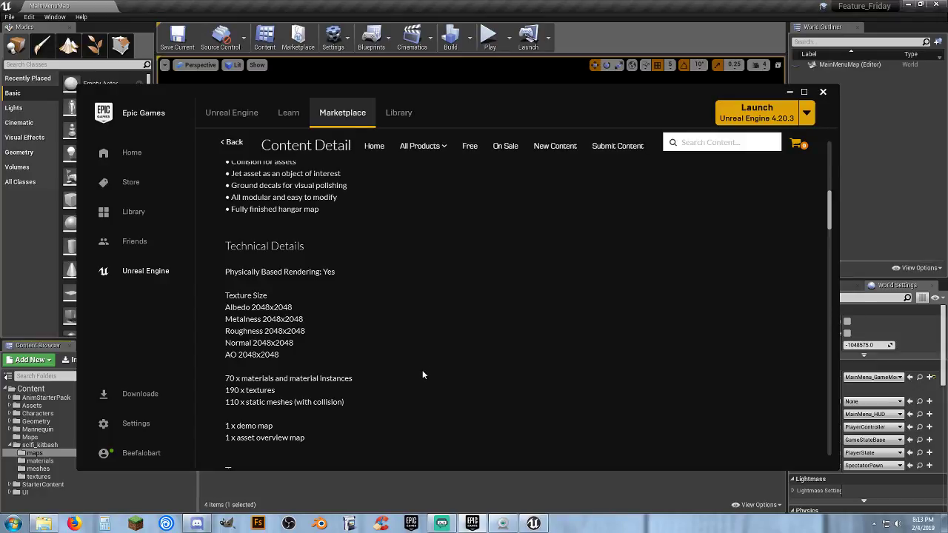
{"action": "scroll", "coordinate": [422, 374], "scroll_direction": "down", "scroll_amount": 1}
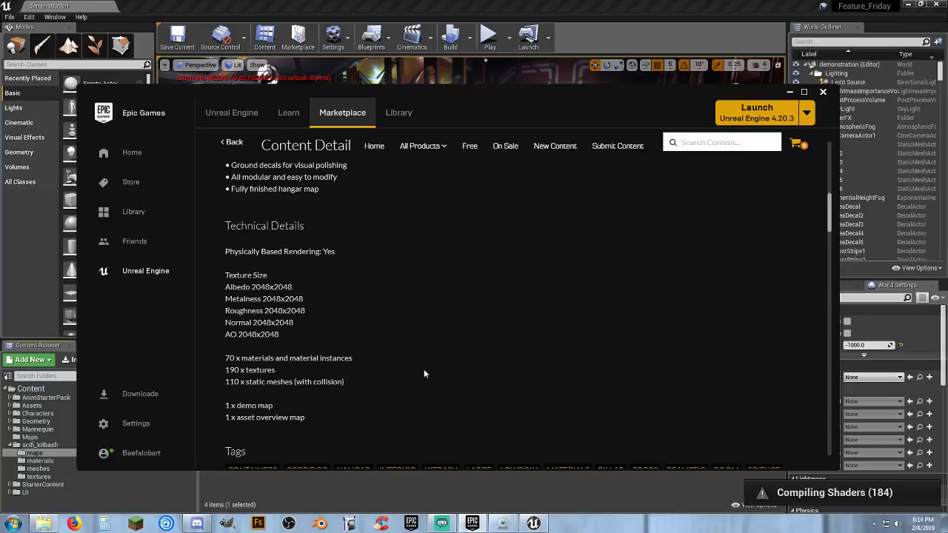
{"action": "scroll", "coordinate": [424, 373], "scroll_direction": "down", "scroll_amount": 1}
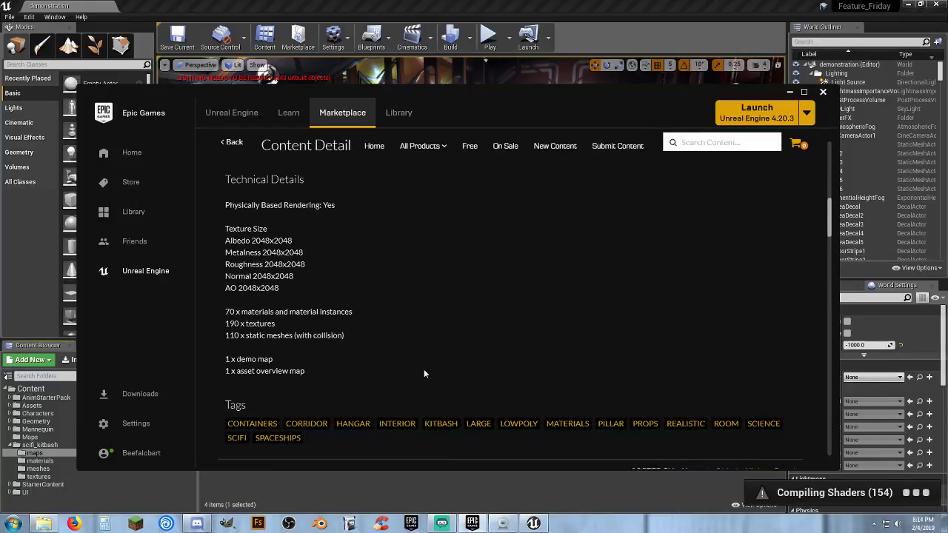
{"action": "scroll", "coordinate": [427, 373], "scroll_direction": "down", "scroll_amount": 2}
{"action": "scroll", "coordinate": [427, 372], "scroll_direction": "up", "scroll_amount": 1}
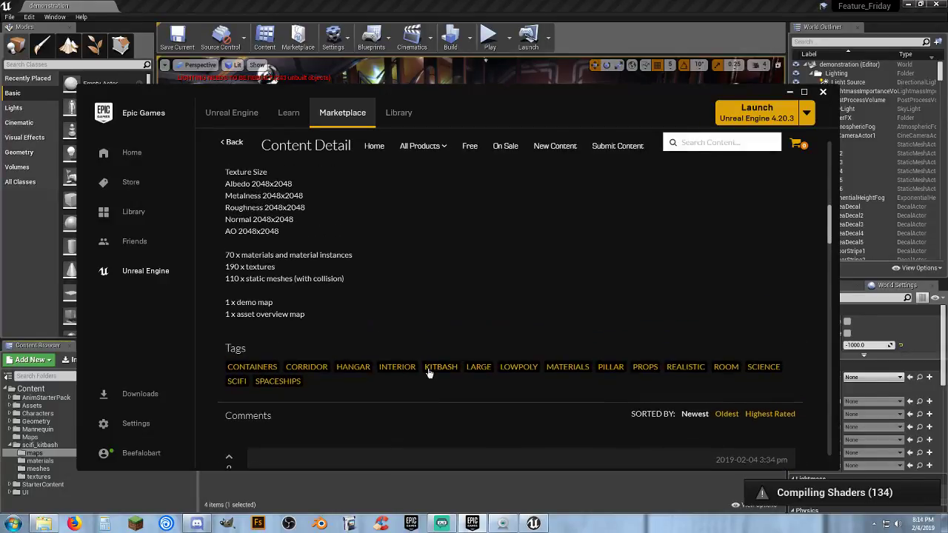
{"action": "scroll", "coordinate": [427, 372], "scroll_direction": "up", "scroll_amount": 1}
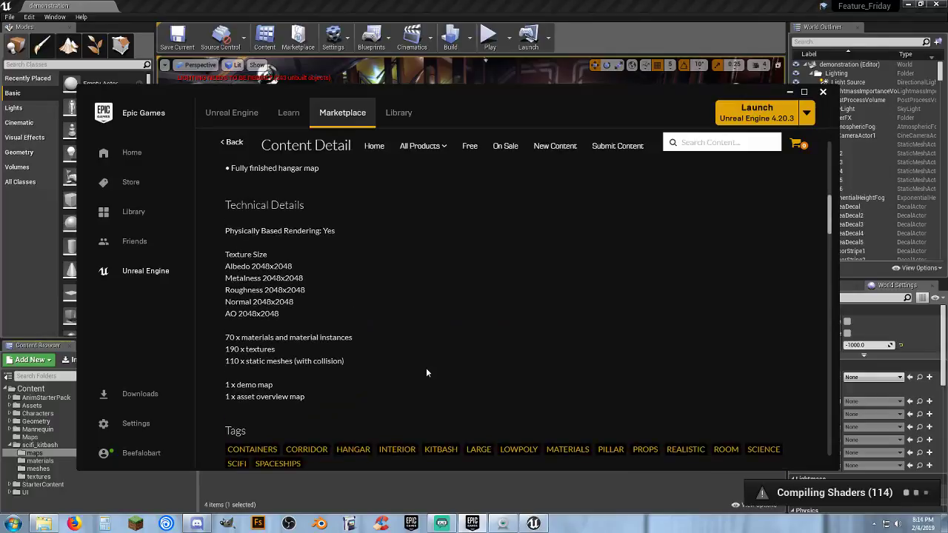
{"action": "left_click", "coordinate": [790, 93]}
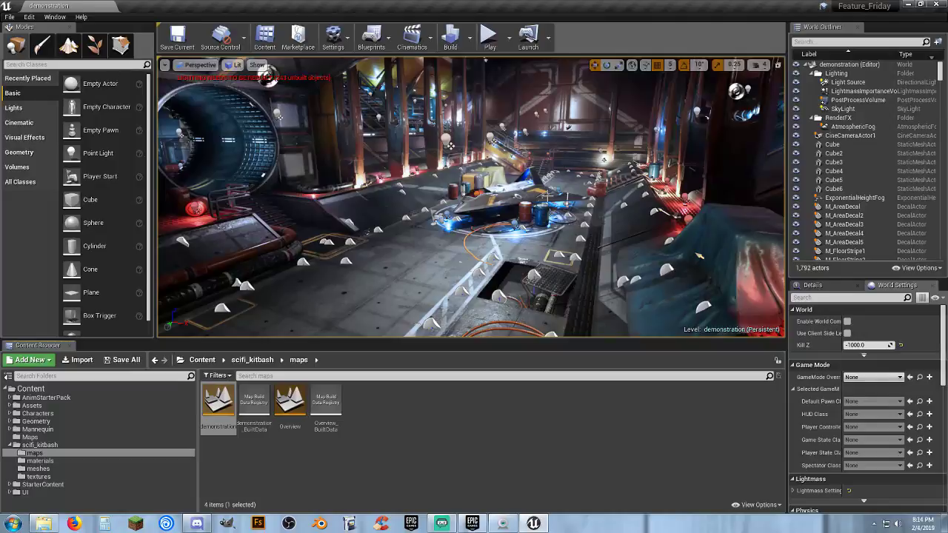
- Fly through the demonstration level to examine the hangar and the jet from close up and from afar
{"action": "right_click_drag", "start_coordinate": [471, 197], "coordinate": [244, 211]}
{"action": "right_click_drag", "start_coordinate": [681, 159], "coordinate": [445, 130]}
{"action": "right_click_drag", "start_coordinate": [466, 177], "coordinate": [441, 171]}
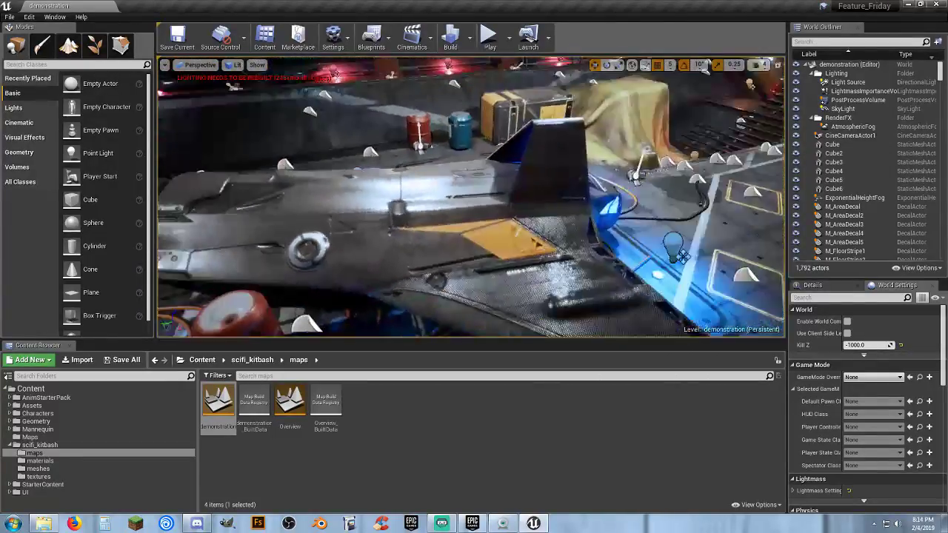
{"action": "right_click_drag", "start_coordinate": [471, 197], "coordinate": [386, 222]}
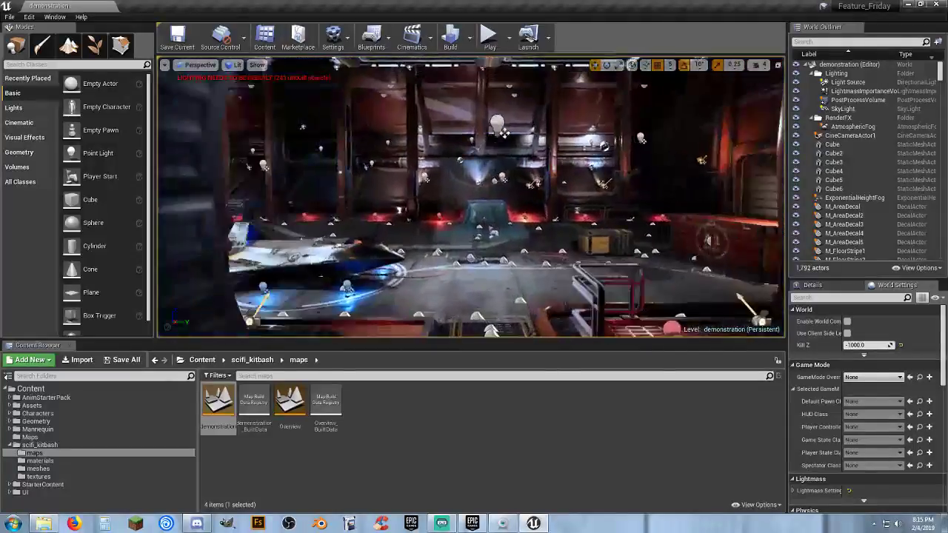
{"action": "right_click_drag", "start_coordinate": [471, 197], "coordinate": [200, 197]}
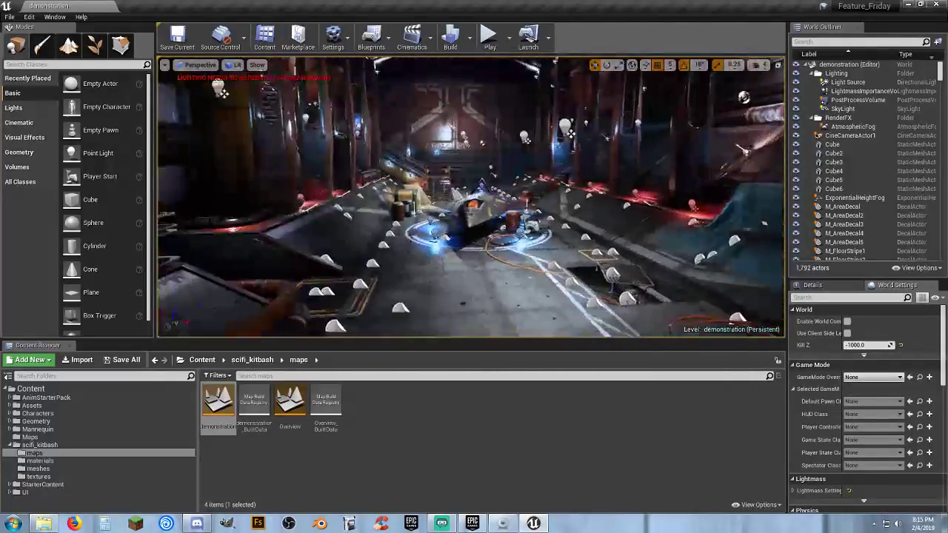
- Set the demonstration level's GameMode Override to ThirdPersonGameMode
{"action": "left_click", "coordinate": [874, 377]}
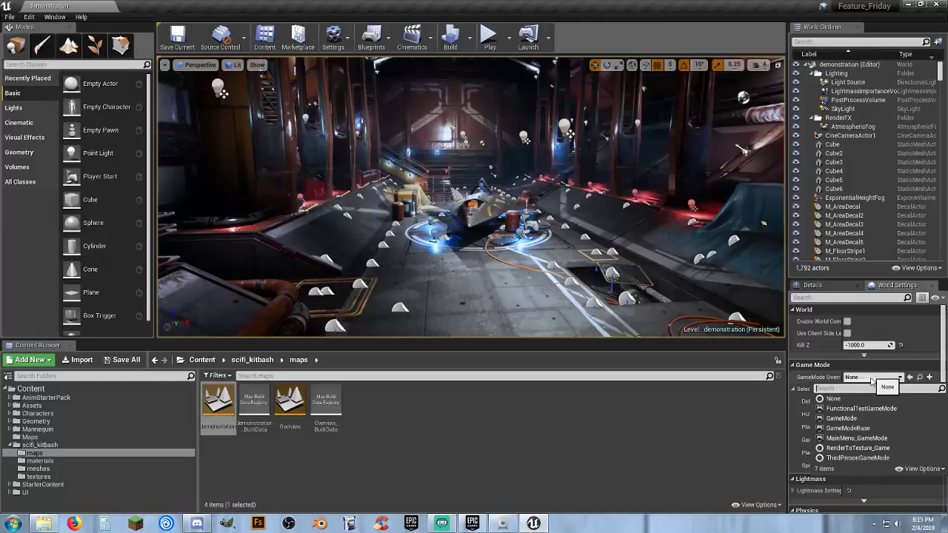
{"action": "left_click", "coordinate": [856, 461]}
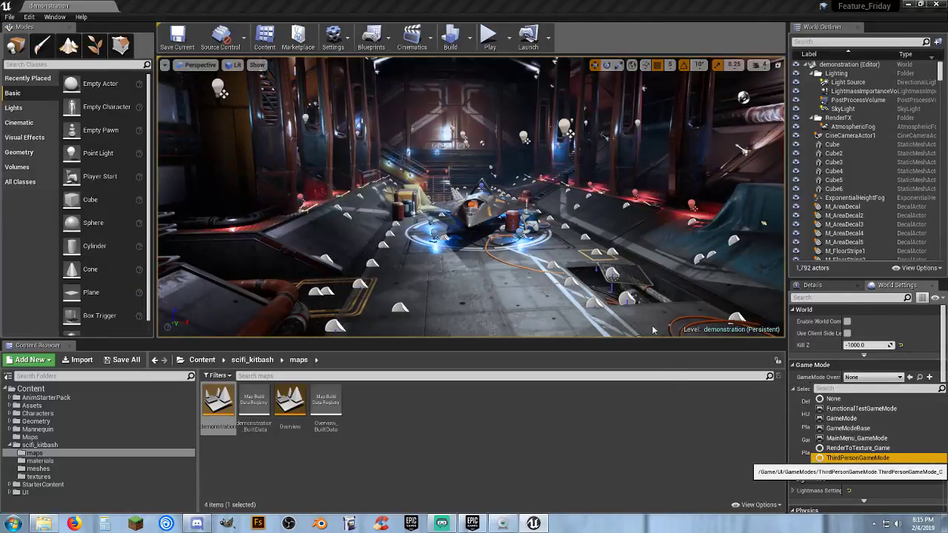
{"action": "right_click", "coordinate": [623, 271]}
{"action": "left_click", "coordinate": [506, 453]}
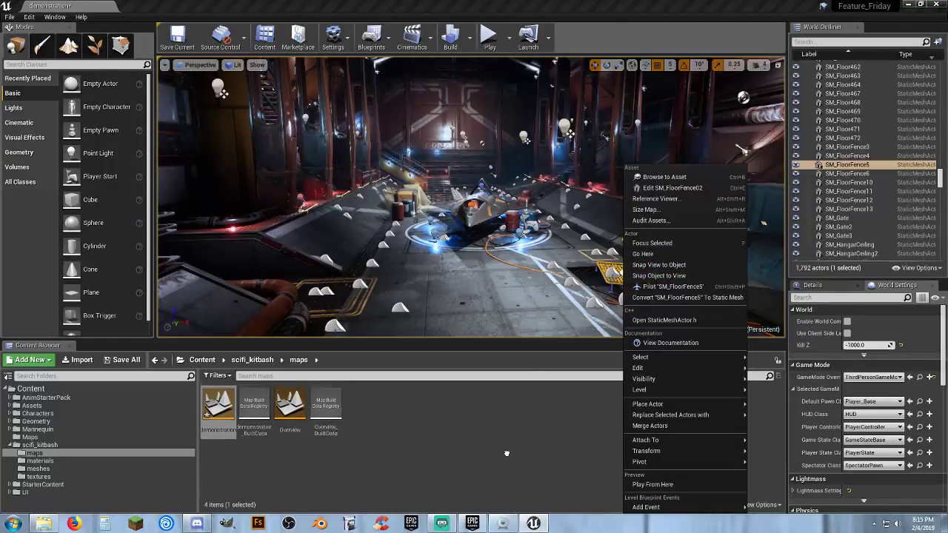
- Deselect the floor fence and collapse the Lighting and RenderFX folders in the World Outliner
{"action": "right_click_drag", "start_coordinate": [625, 248], "coordinate": [590, 275]}
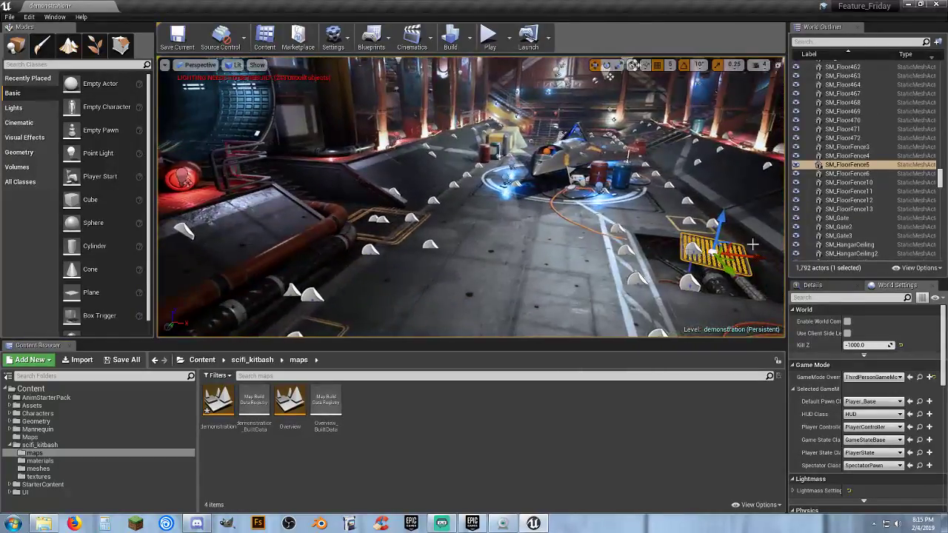
{"action": "left_click_drag", "start_coordinate": [941, 174], "coordinate": [943, 61]}
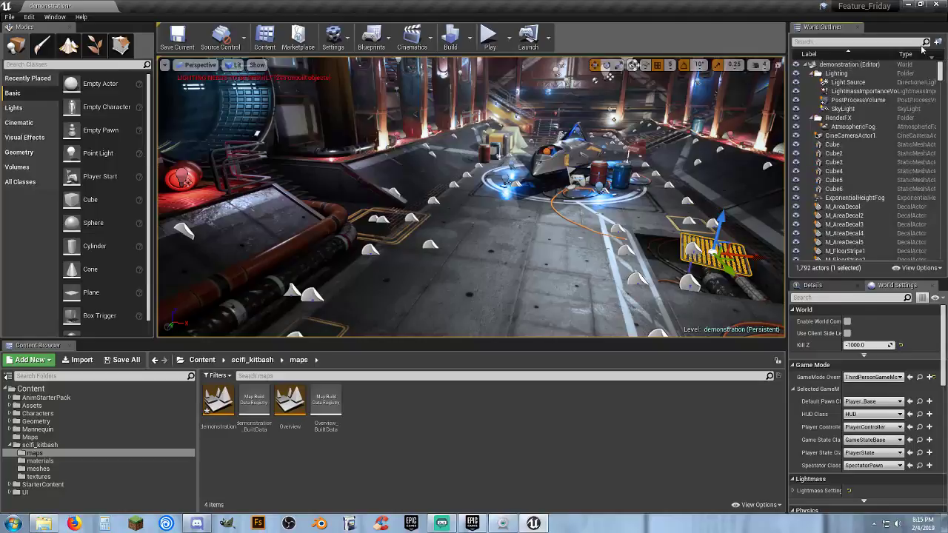
{"action": "left_click", "coordinate": [835, 65]}
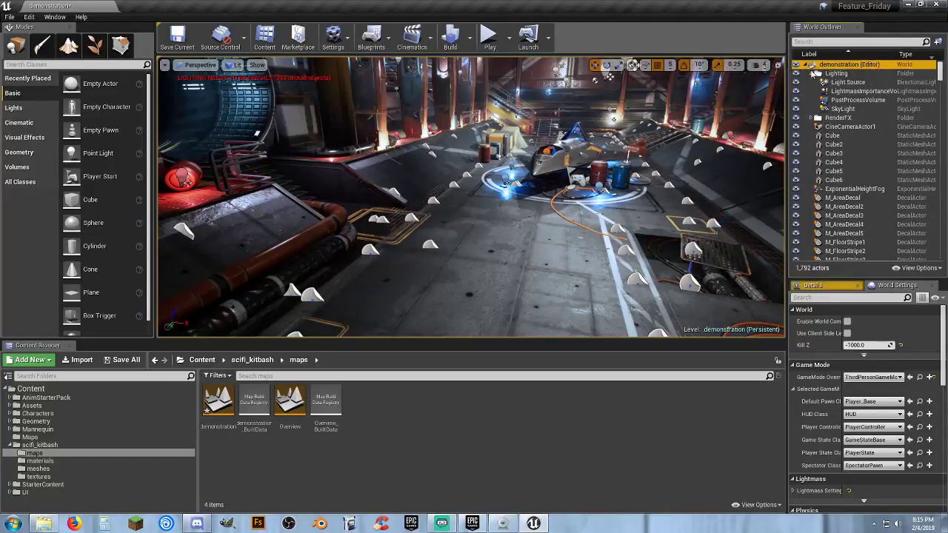
{"action": "left_click", "coordinate": [811, 73]}
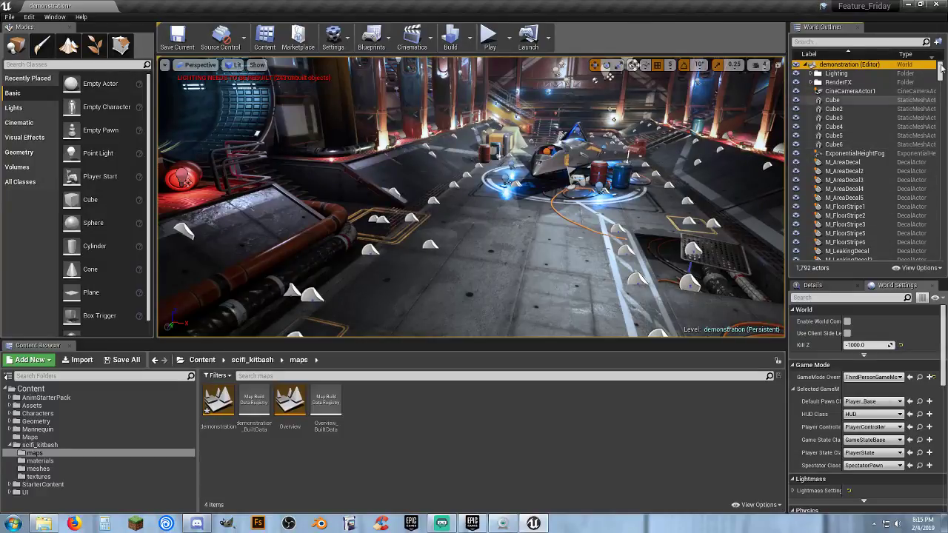
{"action": "mouse_move", "coordinate": [942, 67]}
{"action": "left_mouse_down"}
{"action": "mouse_move", "coordinate": [942, 227]}
{"action": "mouse_move", "coordinate": [942, 68]}
{"action": "left_mouse_up"}
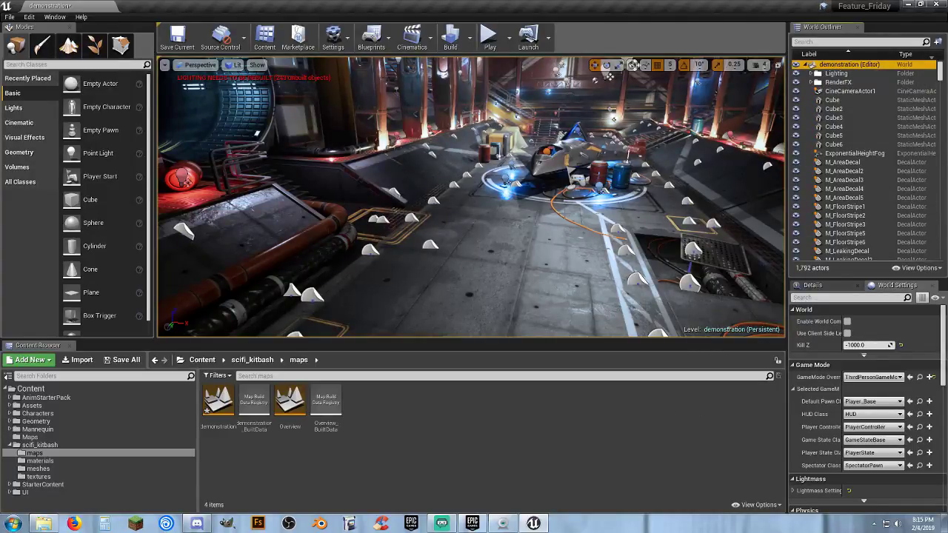
- Play the demonstration level, run the third-person character around the hangar floor and raised walkways, and stop the session
{"action": "left_click", "coordinate": [550, 235]}
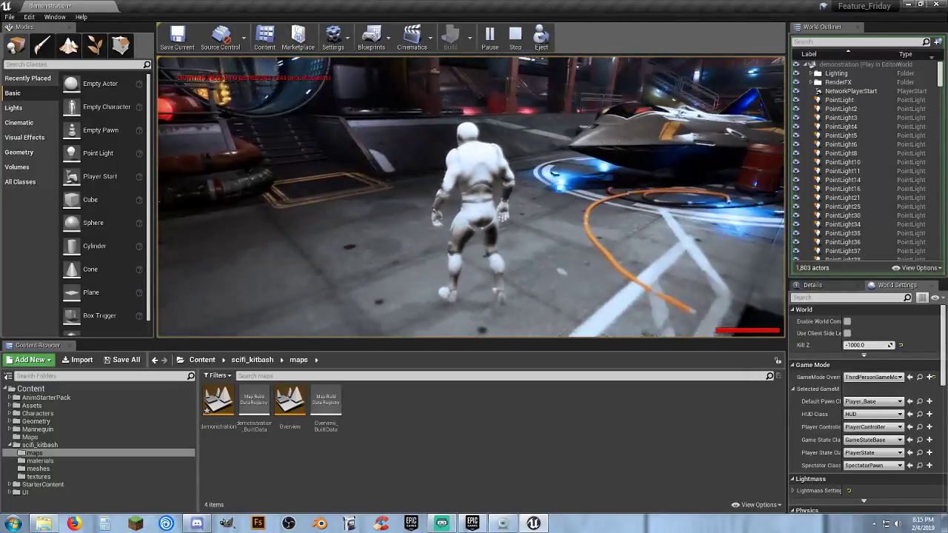
{"action": "key", "text": "a"}
{"action": "key", "text": "d"}
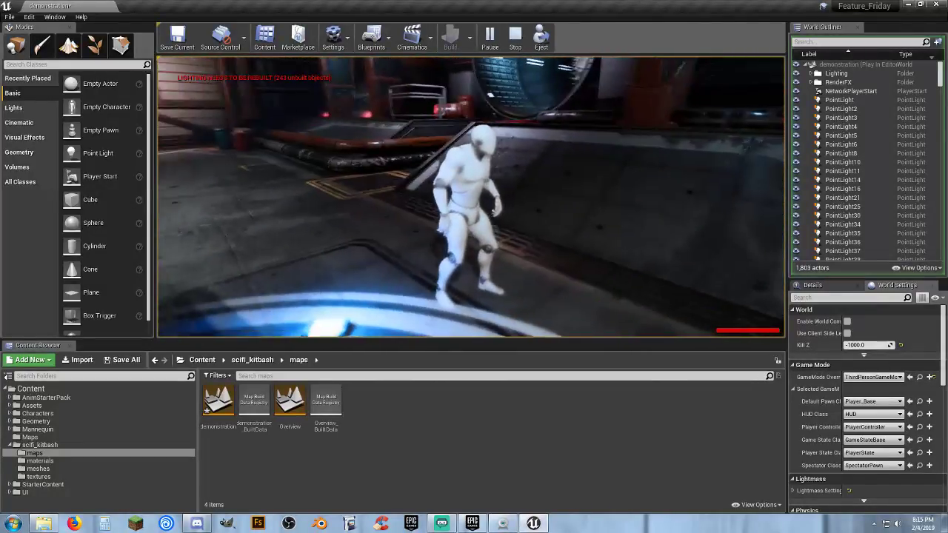
{"action": "key", "text": "w"}
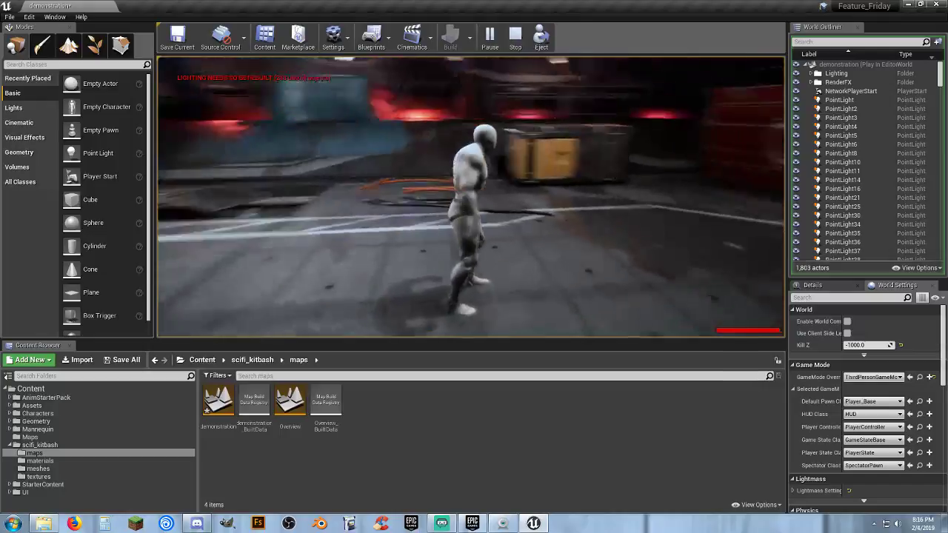
{"action": "key", "text": "w"}
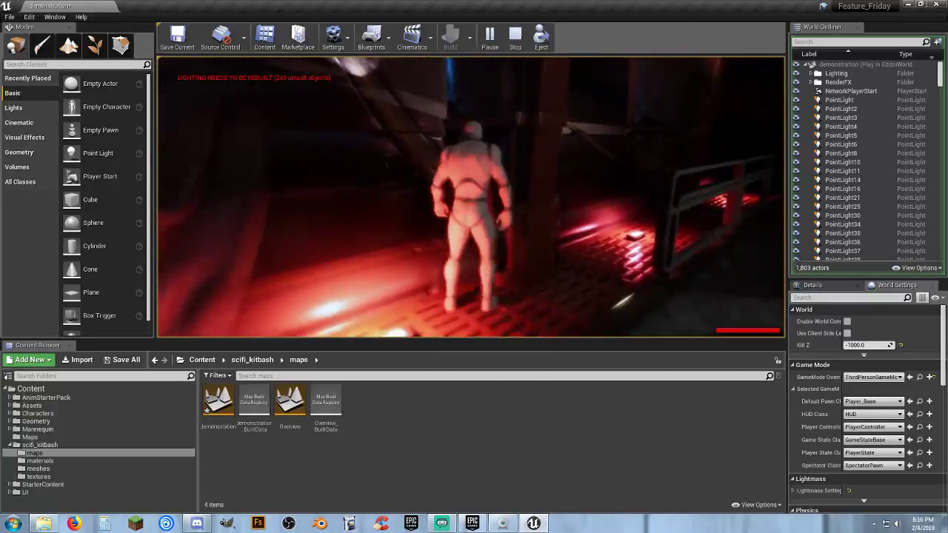
{"action": "key", "text": "w"}
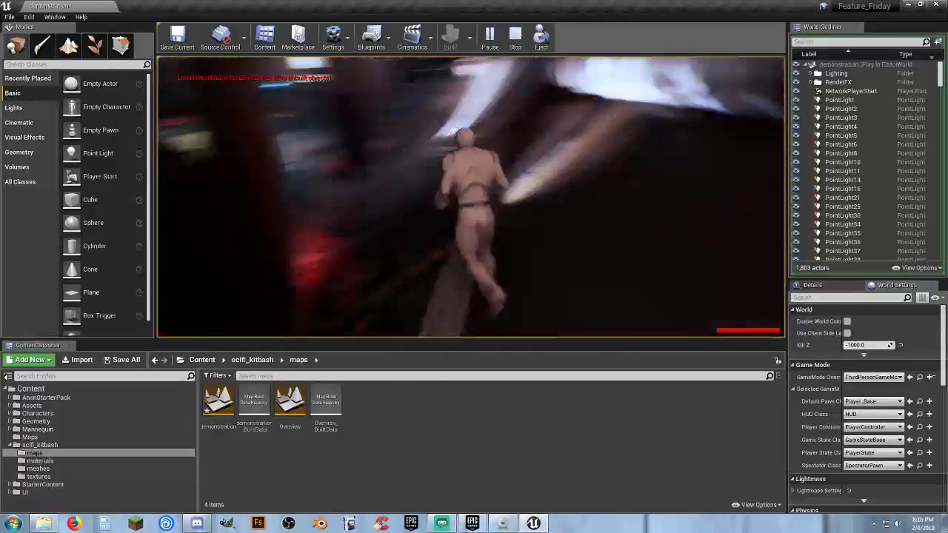
{"action": "key", "text": "w"}
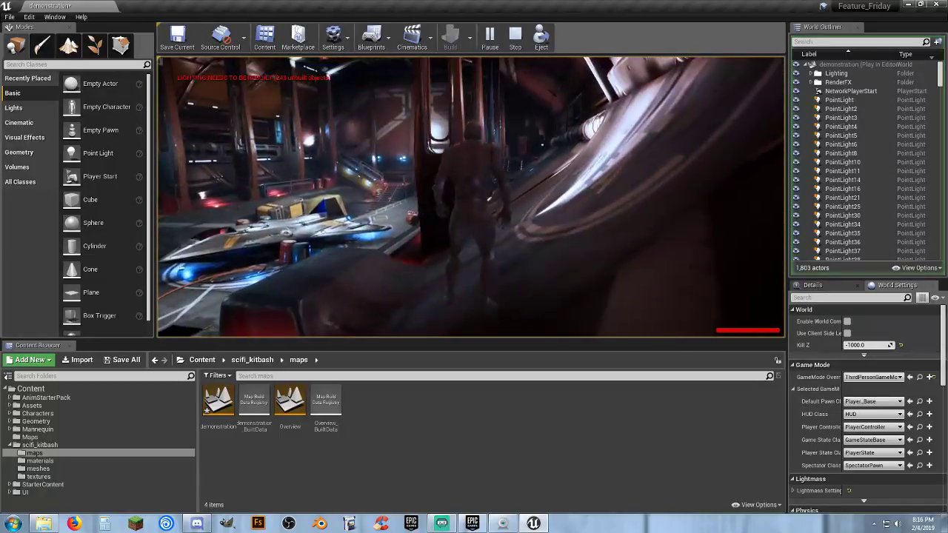
{"action": "key", "text": "w"}
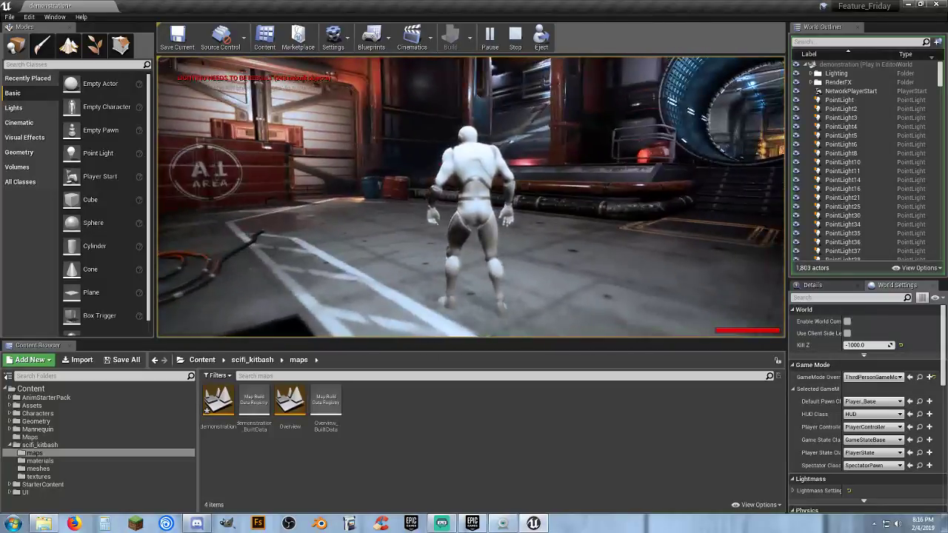
{"action": "key", "text": "Escape"}
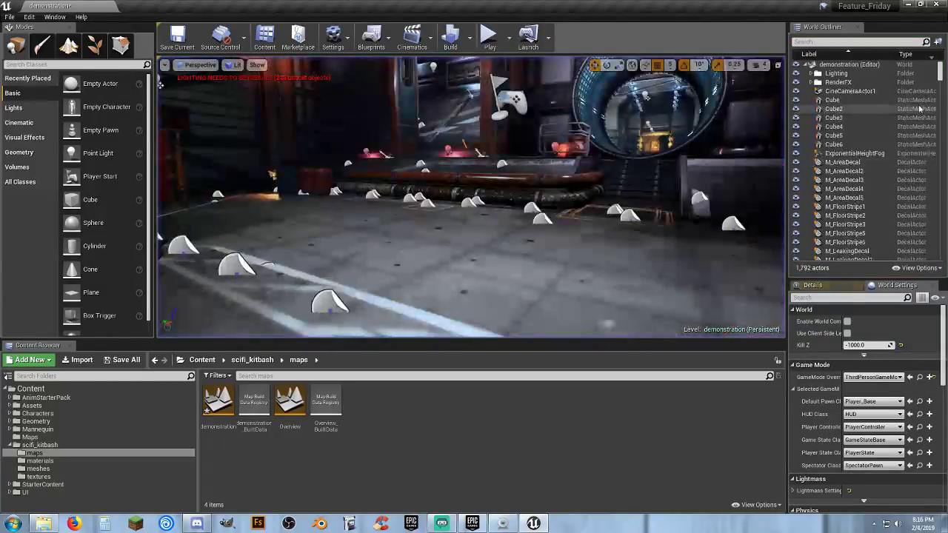
{"action": "scroll", "coordinate": [850, 194], "scroll_direction": "down", "scroll_amount": 7}
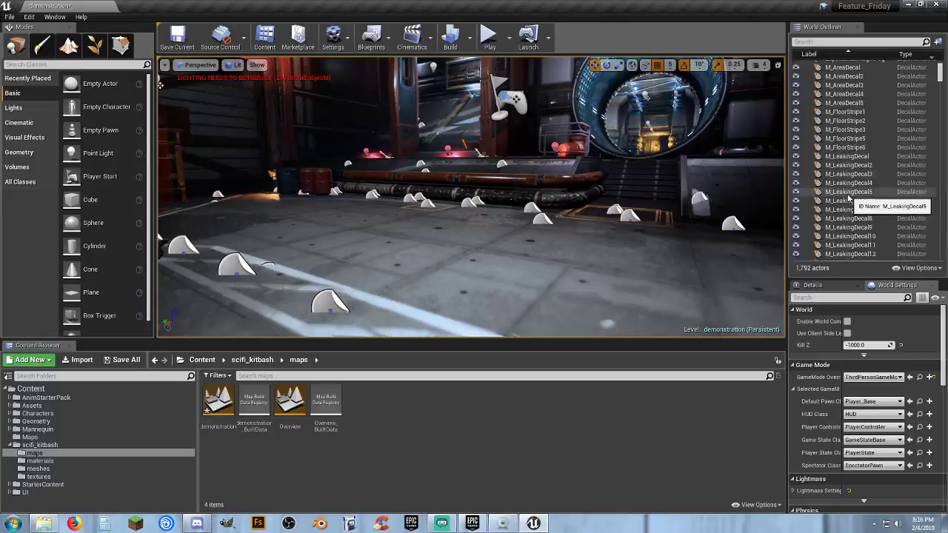
{"action": "scroll", "coordinate": [847, 201], "scroll_direction": "up", "scroll_amount": 7}
{"action": "right_click_drag", "start_coordinate": [475, 159], "coordinate": [452, 93]}
{"action": "key", "text": "w"}
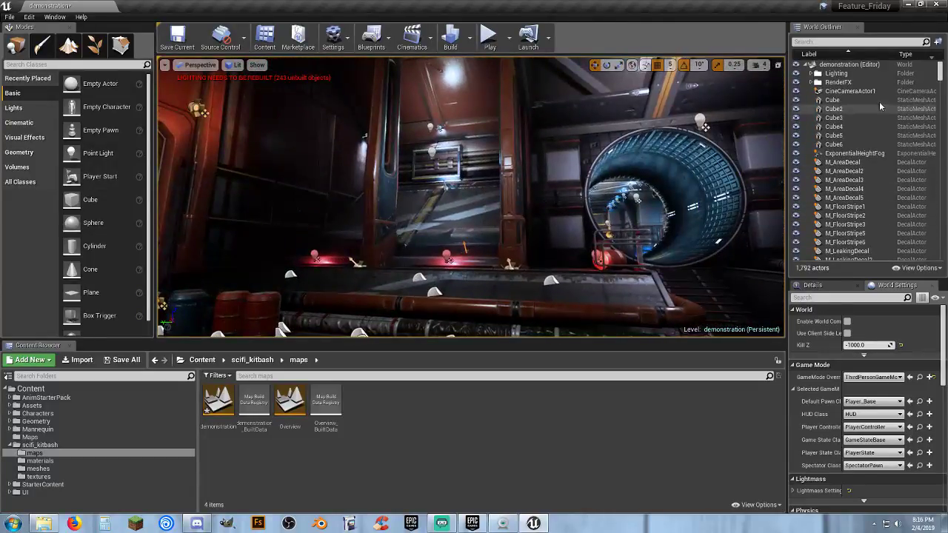
- Play the demonstration level and run the third-person character over the jet's wing to its cockpit and back down to the hangar floor
{"action": "left_click", "coordinate": [488, 35]}
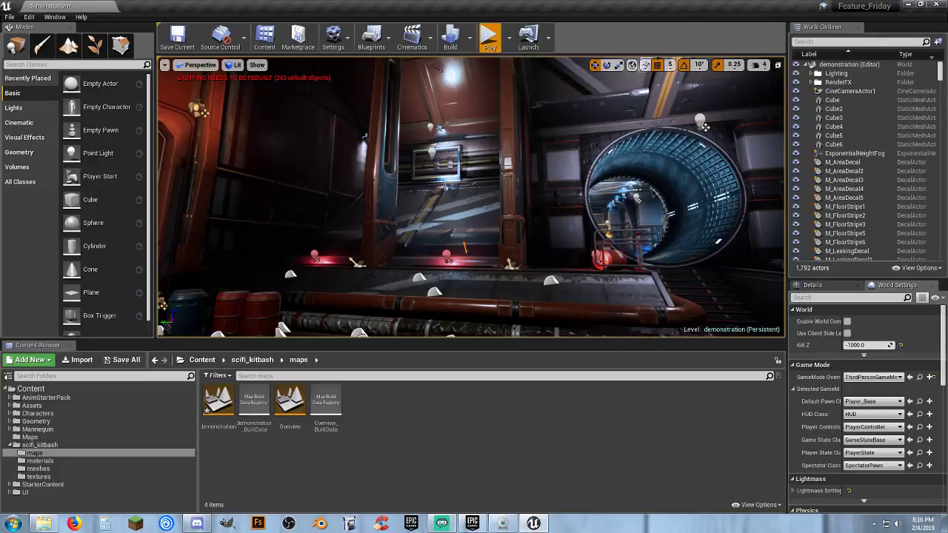
{"action": "key", "text": "w"}
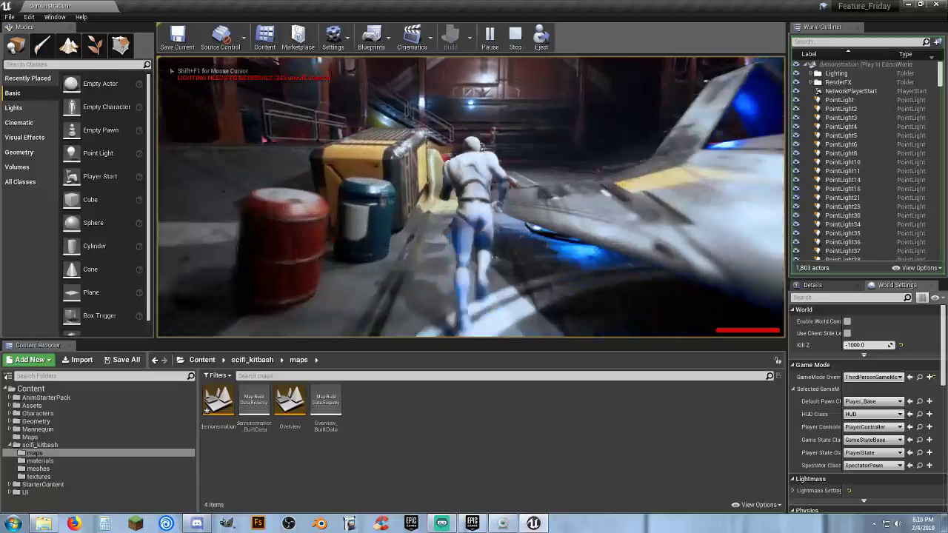
{"action": "key", "text": "s"}
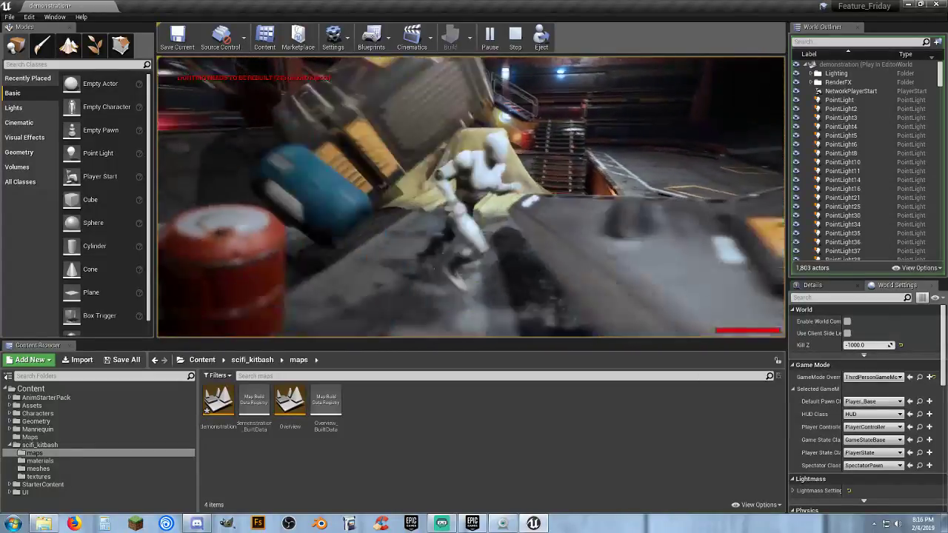
{"action": "key", "text": "w"}
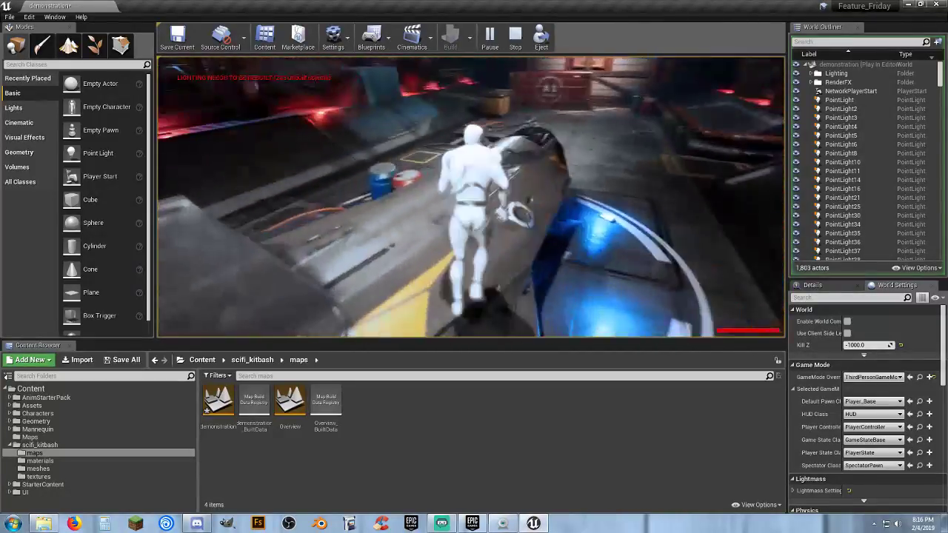
{"action": "key", "text": "w"}
{"action": "key", "text": "d"}
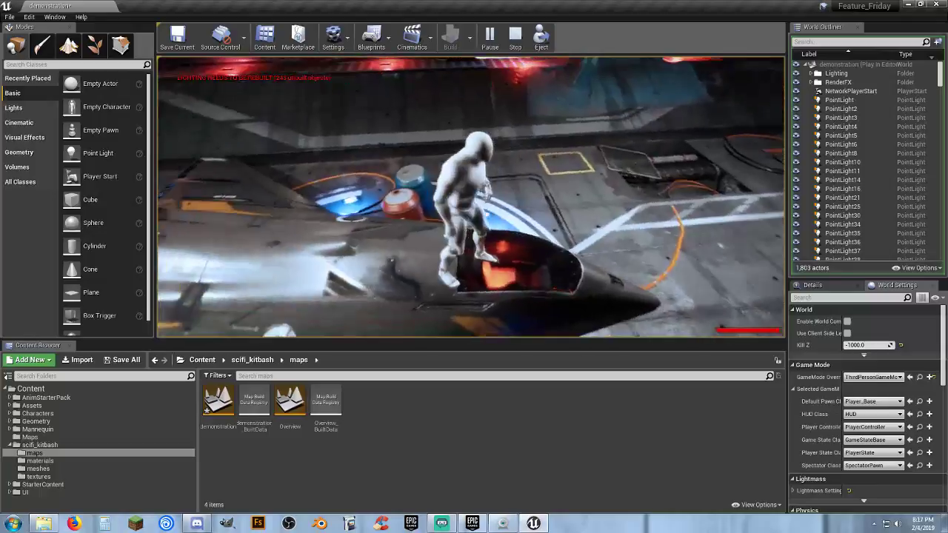
{"action": "key", "text": "w"}
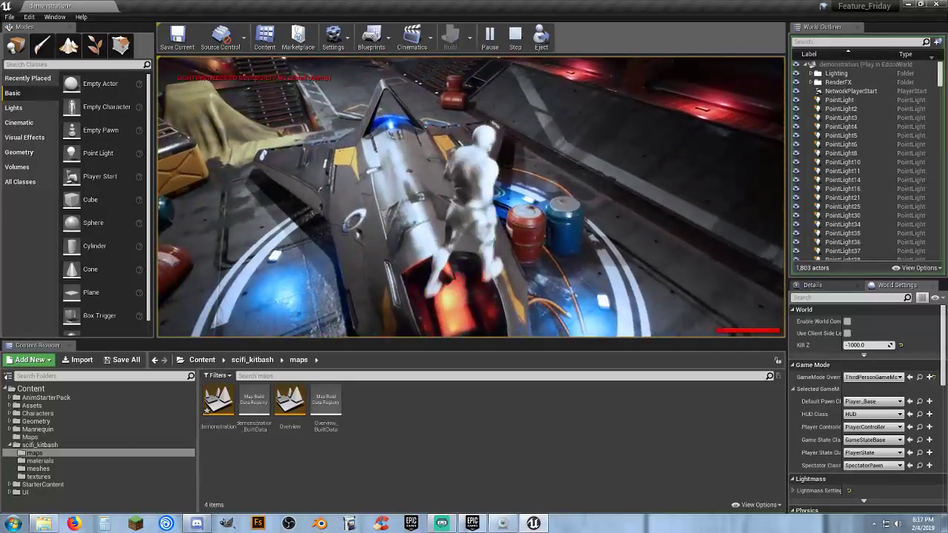
{"action": "key", "text": "s"}
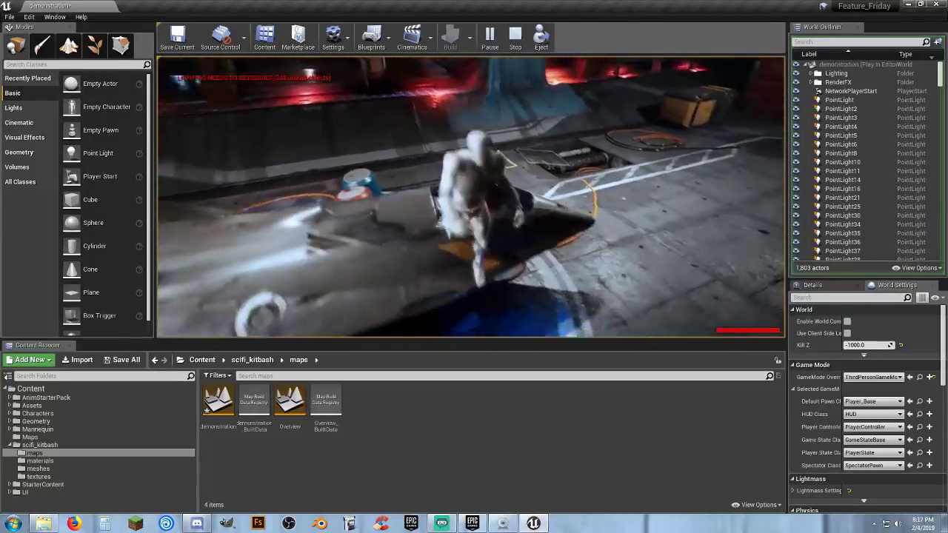
{"action": "key", "text": "a"}
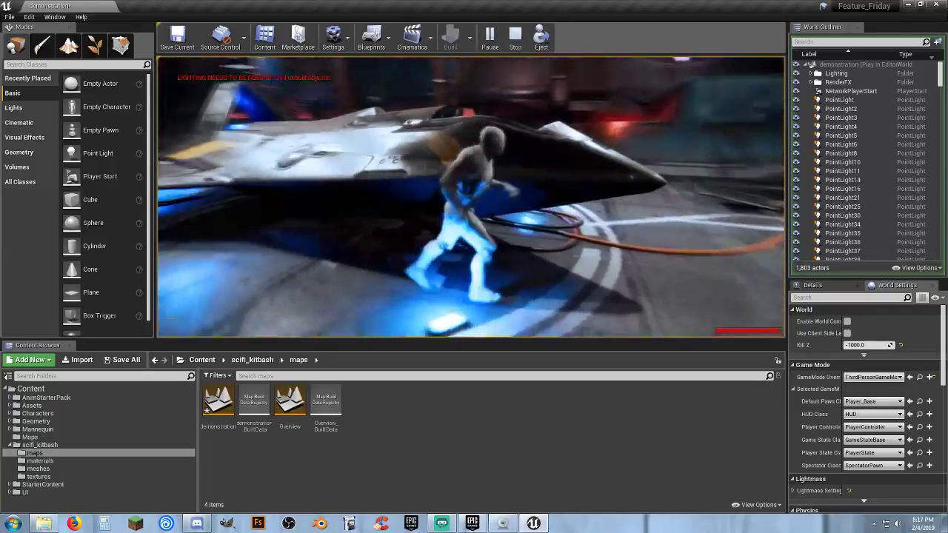
- Run the character past the jet and across the hangar to explore the dark raised walkway with the closed red door
{"action": "key", "text": "w"}
{"action": "key", "text": "space"}
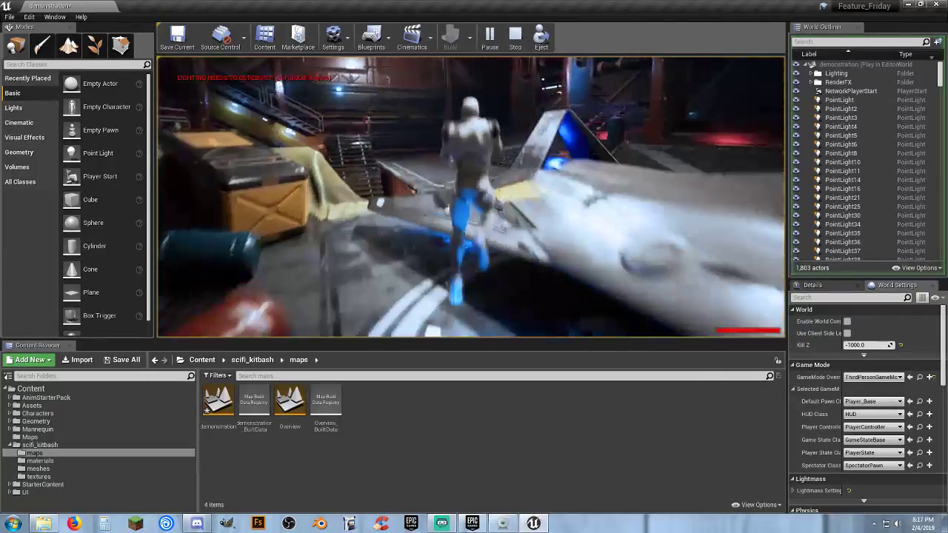
{"action": "key", "text": "w"}
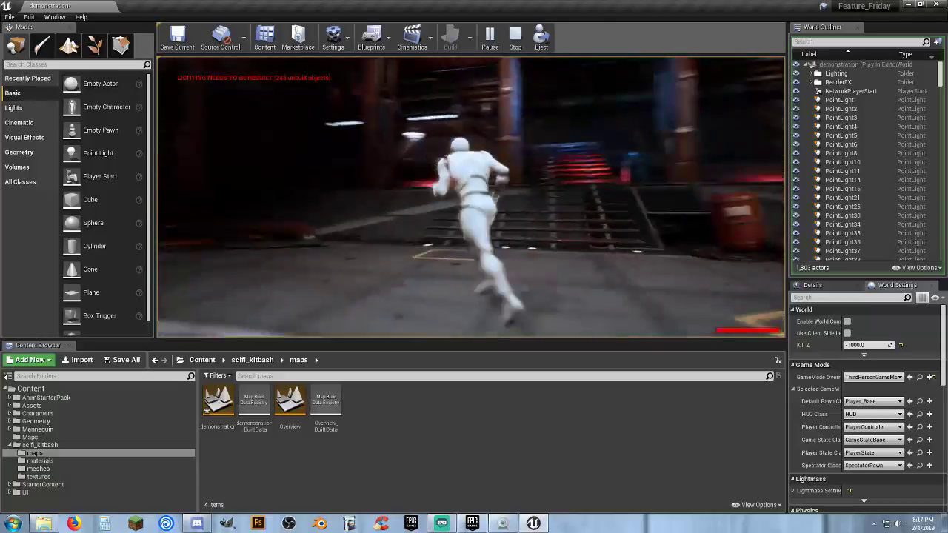
{"action": "key", "text": "w"}
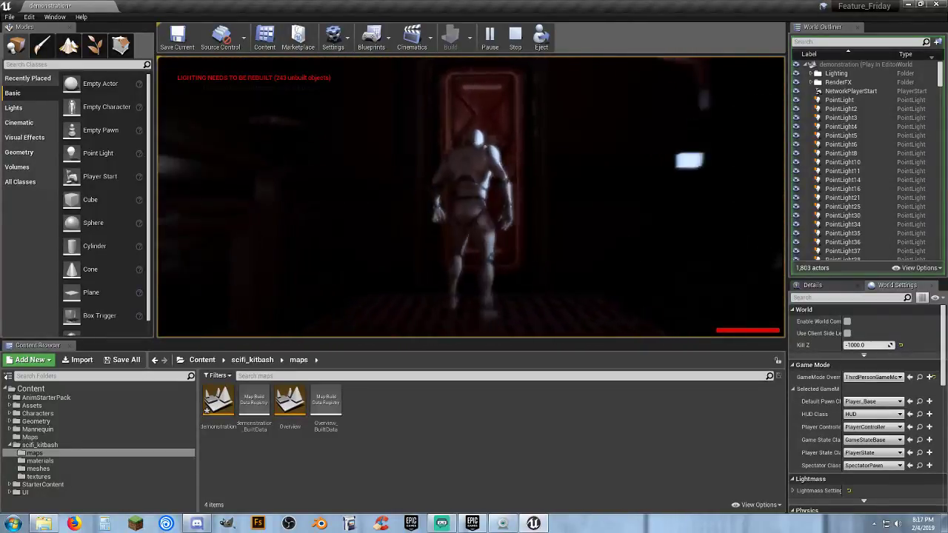
{"action": "key", "text": "w"}
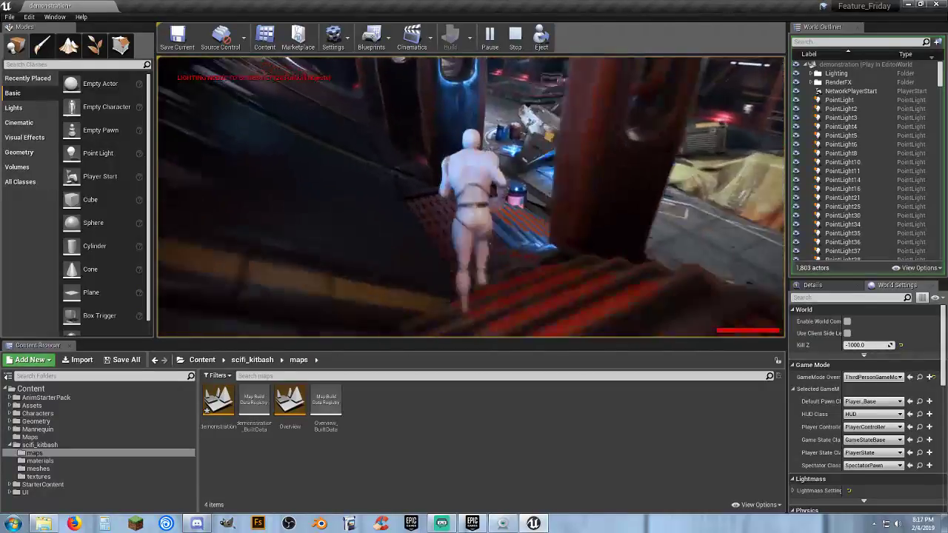
{"action": "key", "text": "w"}
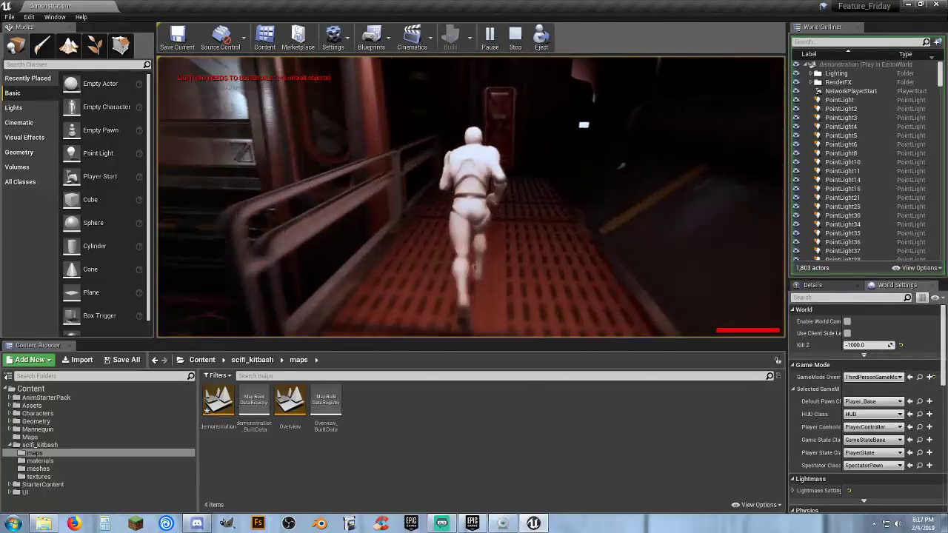
{"action": "key", "text": "w"}
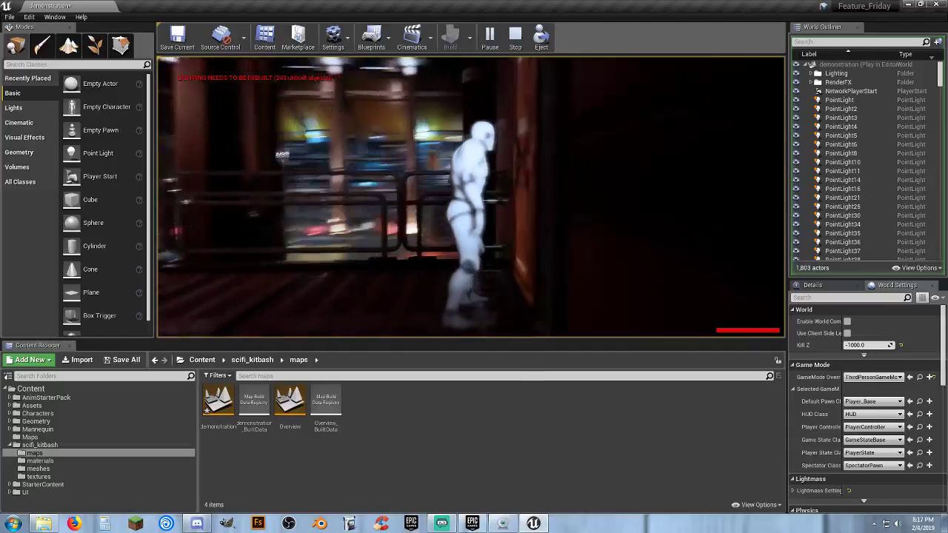
{"action": "key", "text": "w"}
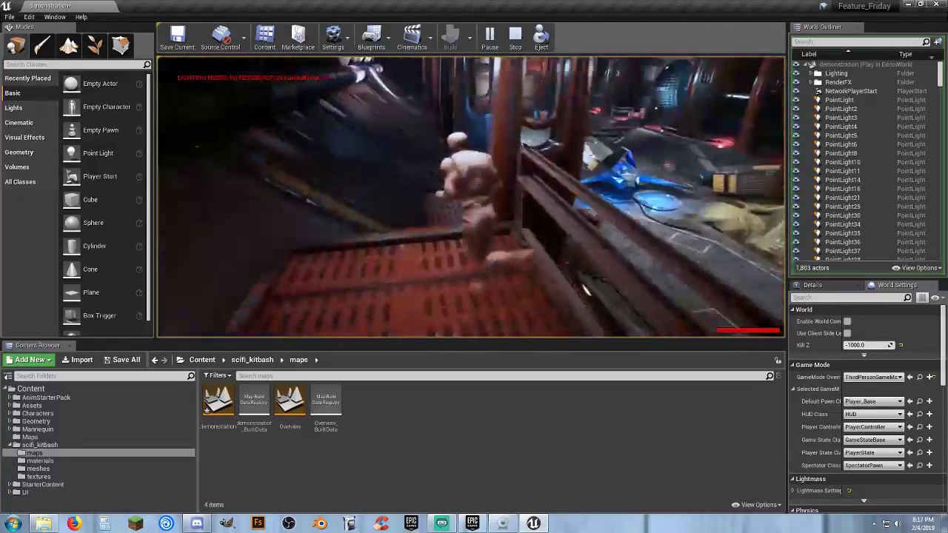
- Cross the hangar floor, climb the lit staircase and take the character along the upper walkway through the blue-lit doorway
{"action": "key", "text": "w"}
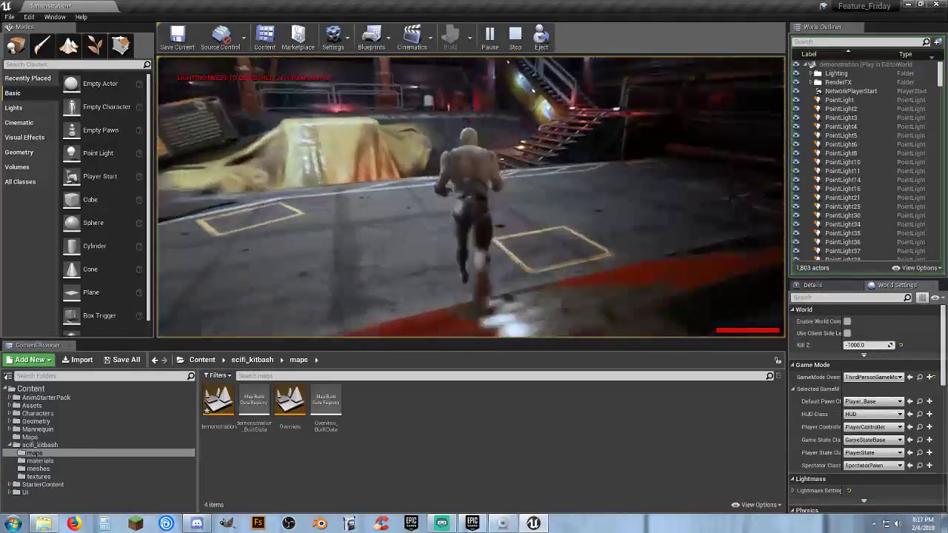
{"action": "key", "text": "w"}
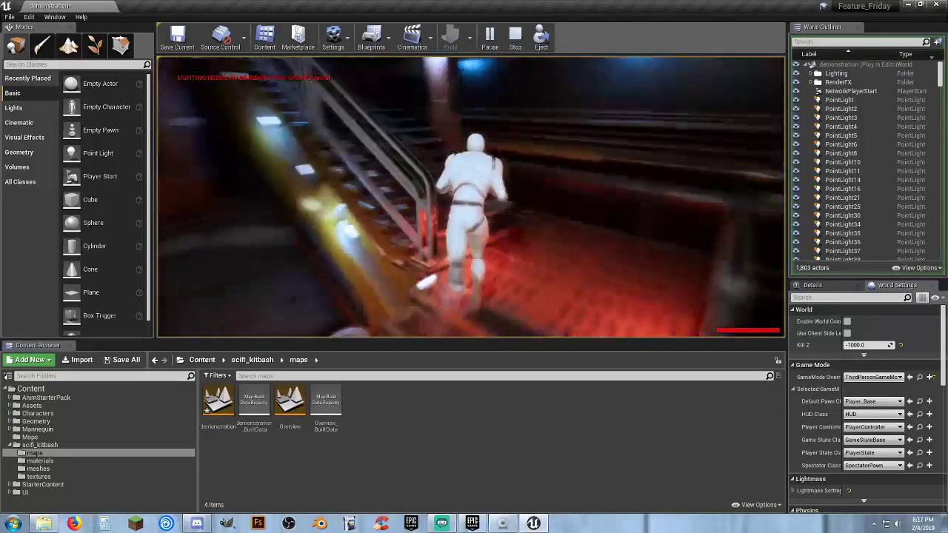
{"action": "key", "text": "w"}
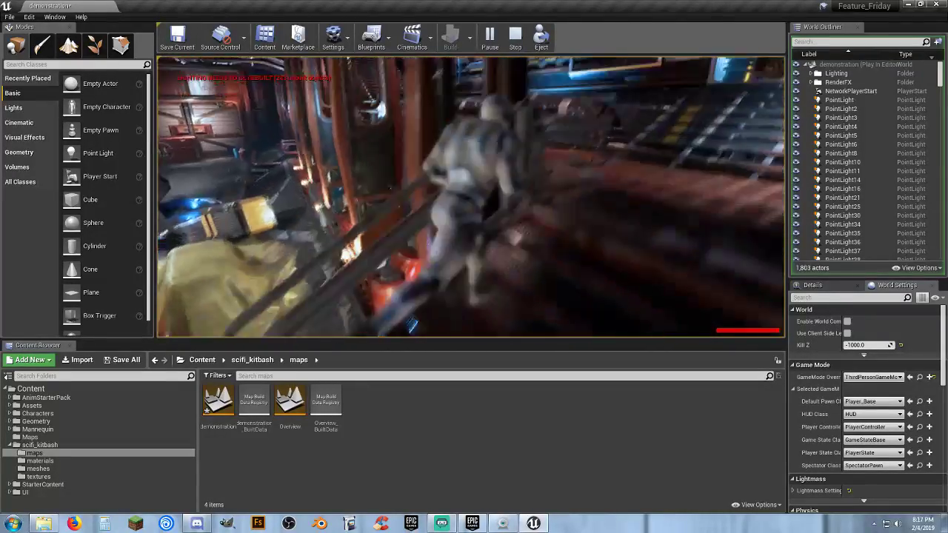
{"action": "key", "text": "w"}
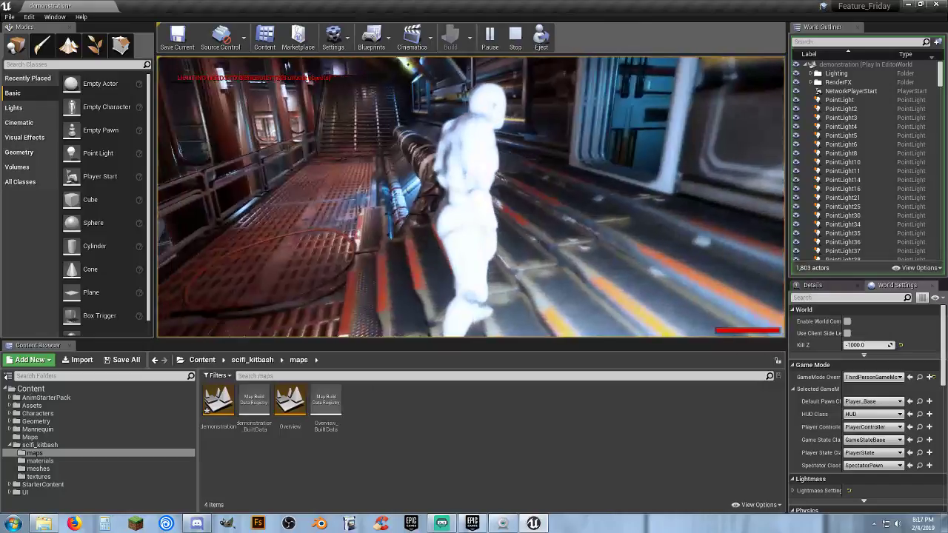
{"action": "key", "text": "w"}
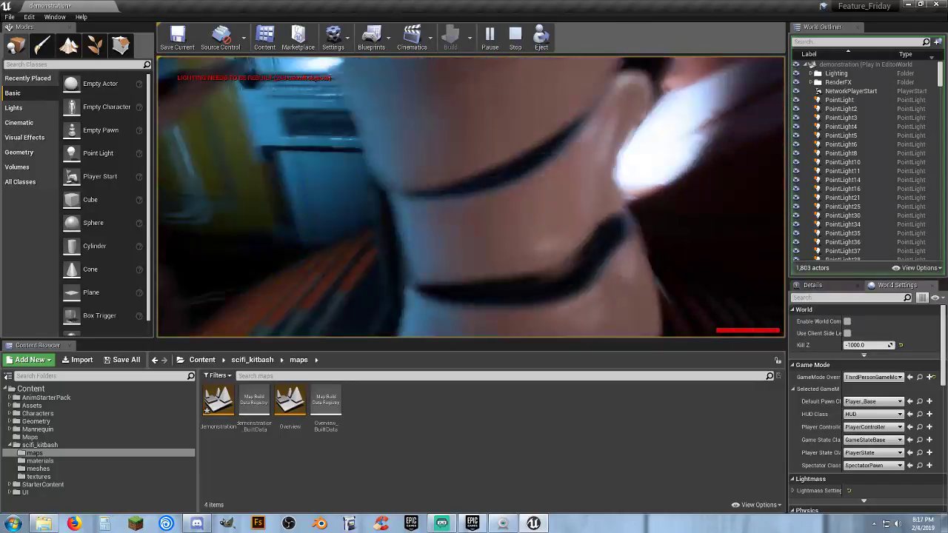
{"action": "key", "text": "w"}
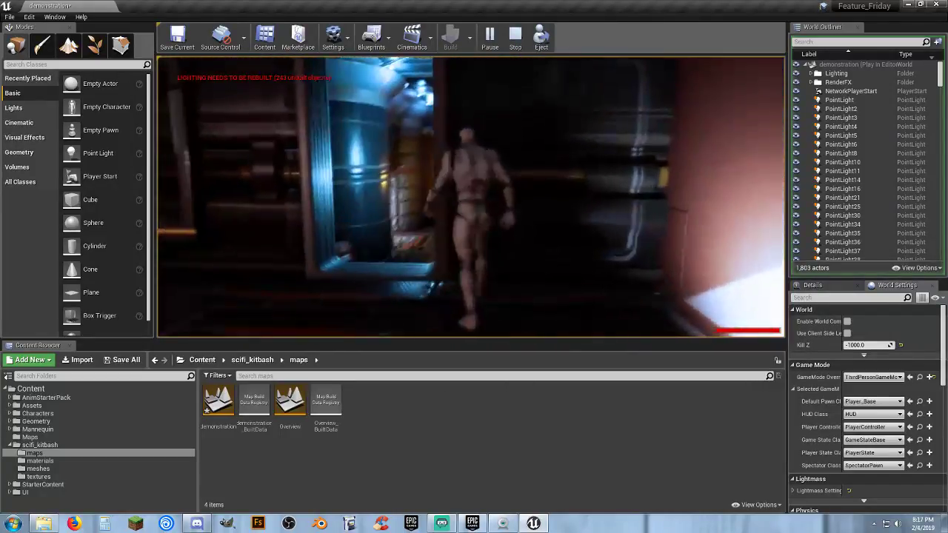
{"action": "key", "text": "w"}
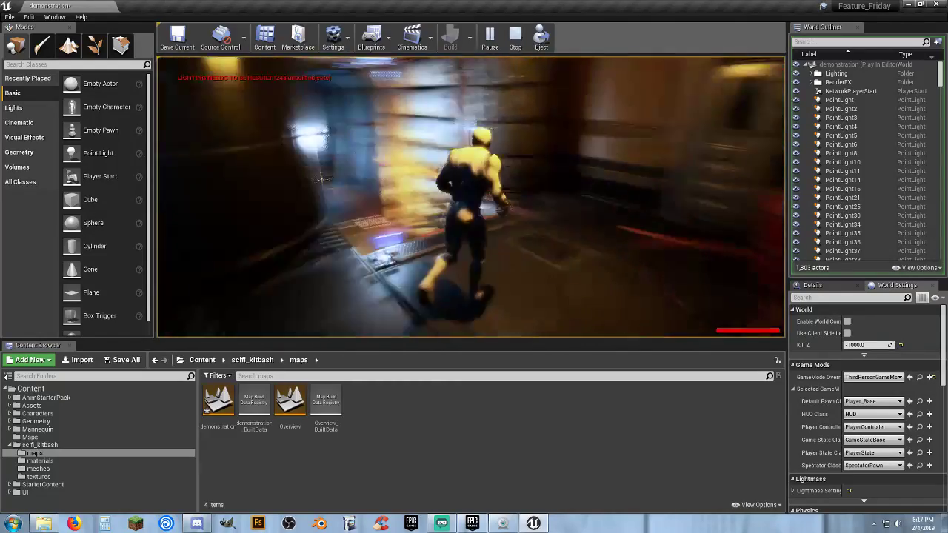
- Run the character down the corridor and explore the storage room and the yellow-lit passage with the closed door
{"action": "key", "text": "w"}
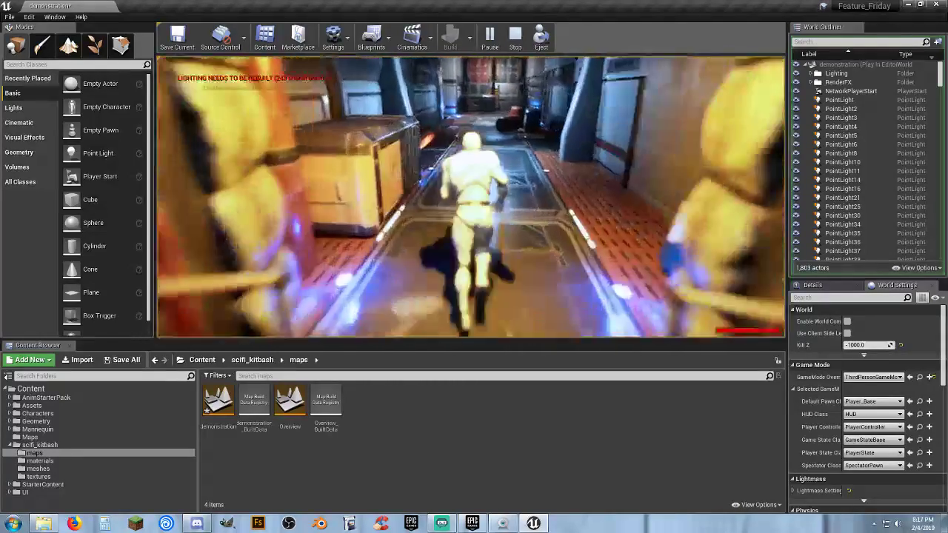
{"action": "key", "text": "w"}
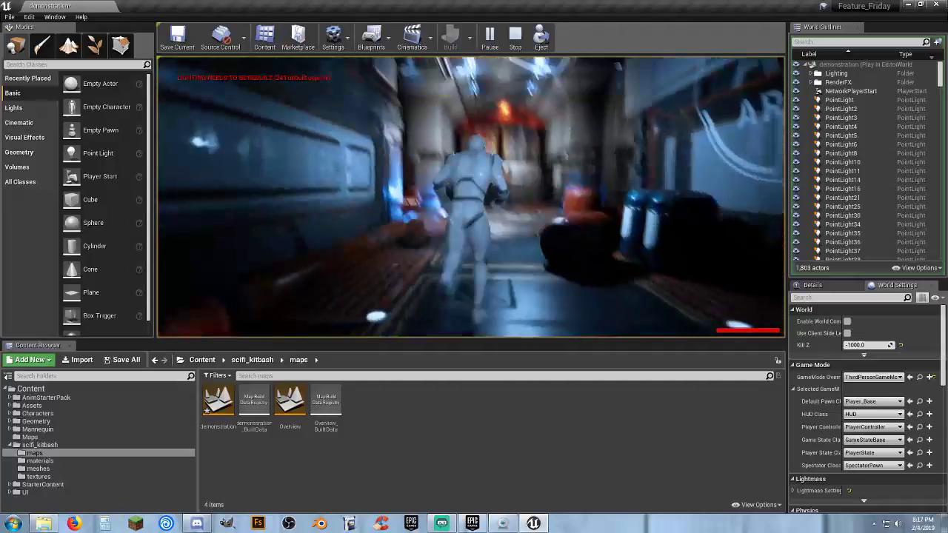
{"action": "key", "text": "w"}
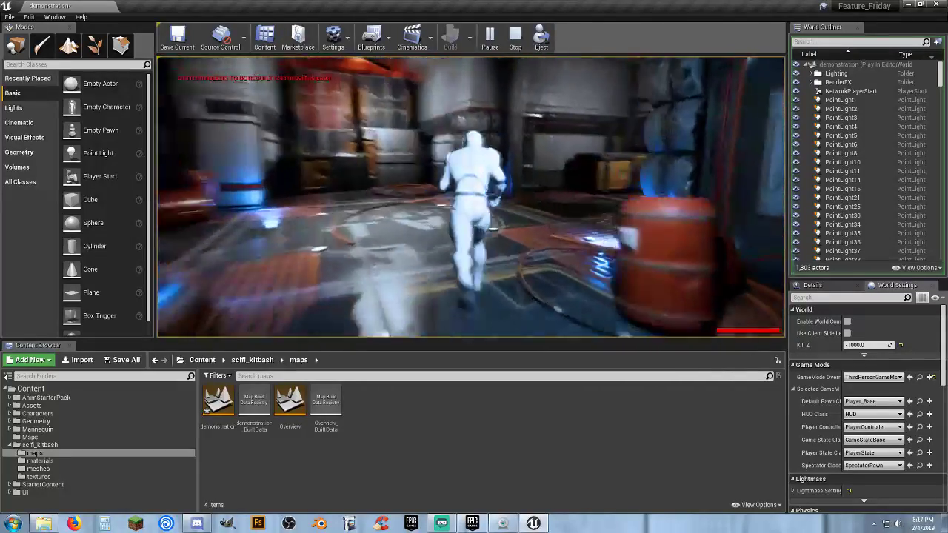
{"action": "key", "text": "w"}
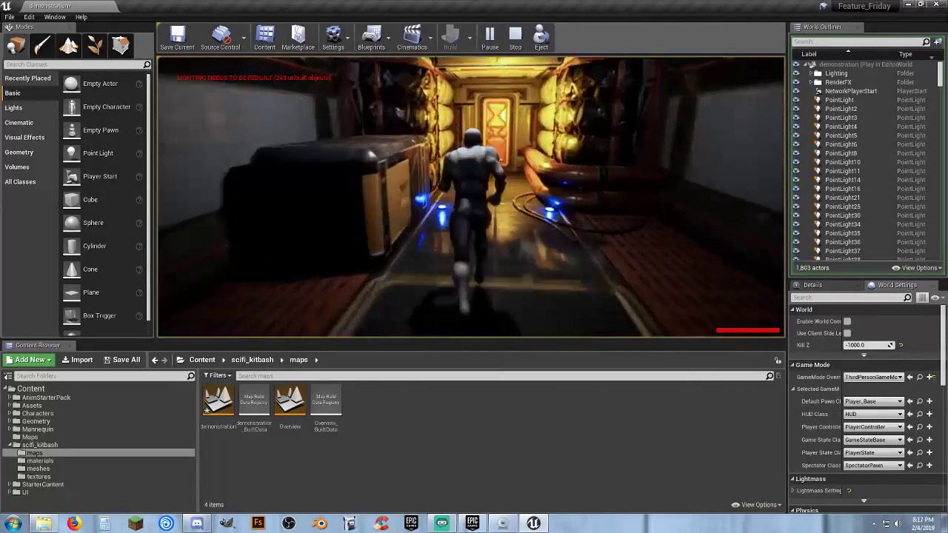
{"action": "key", "text": "w"}
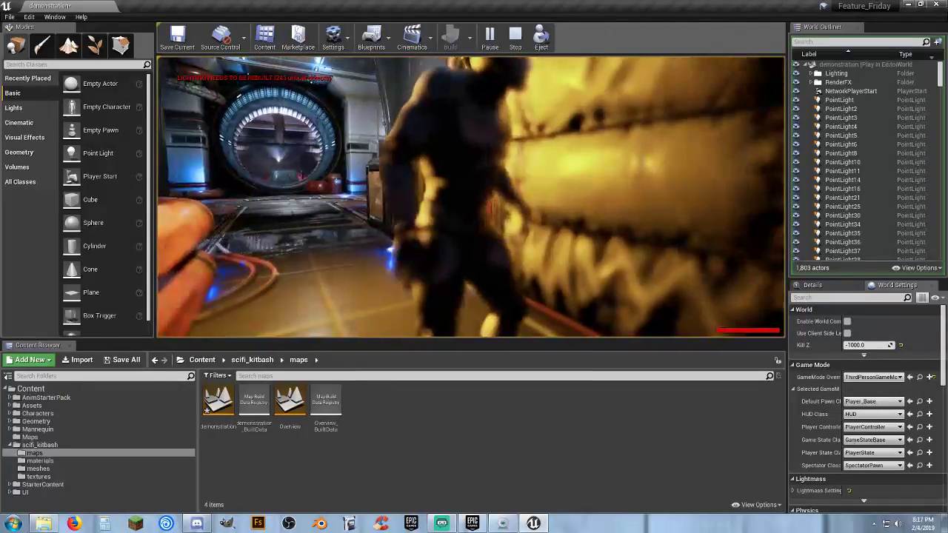
{"action": "key", "text": "w"}
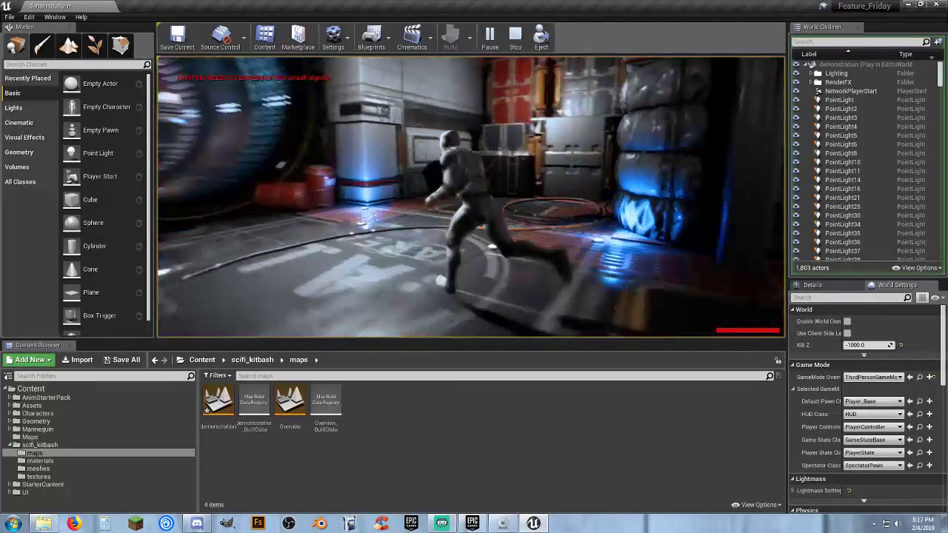
{"action": "key", "text": "w"}
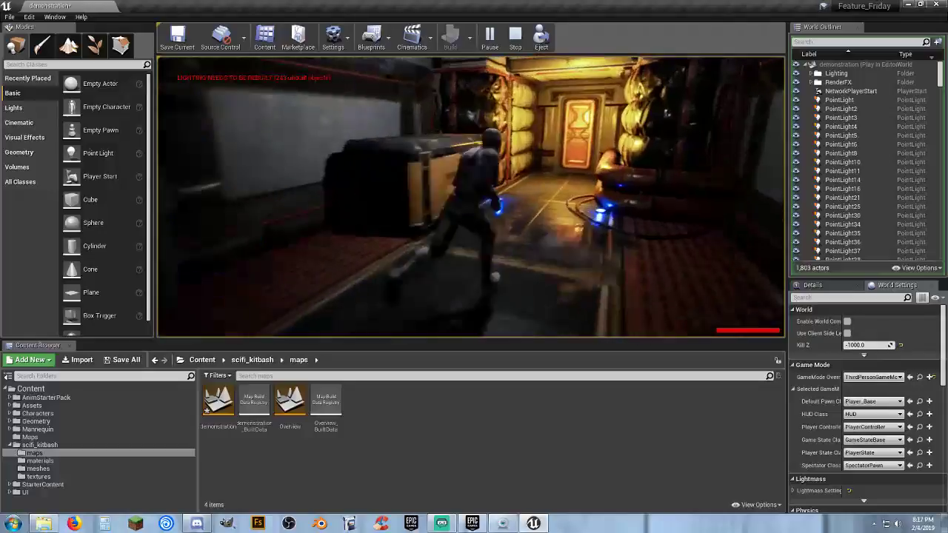
{"action": "key", "text": "w"}
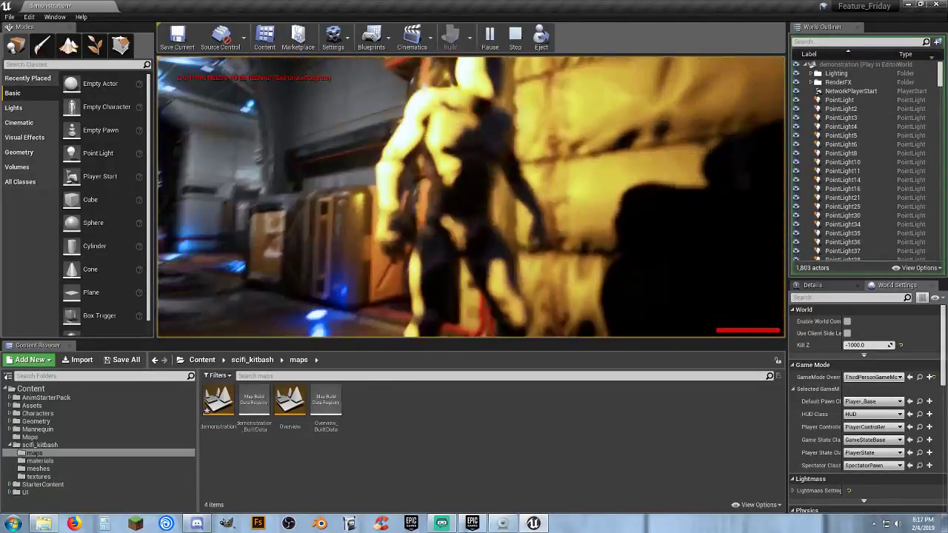
- Run the character through the large round tunnel back onto the hangar floor
{"action": "key", "text": "w"}
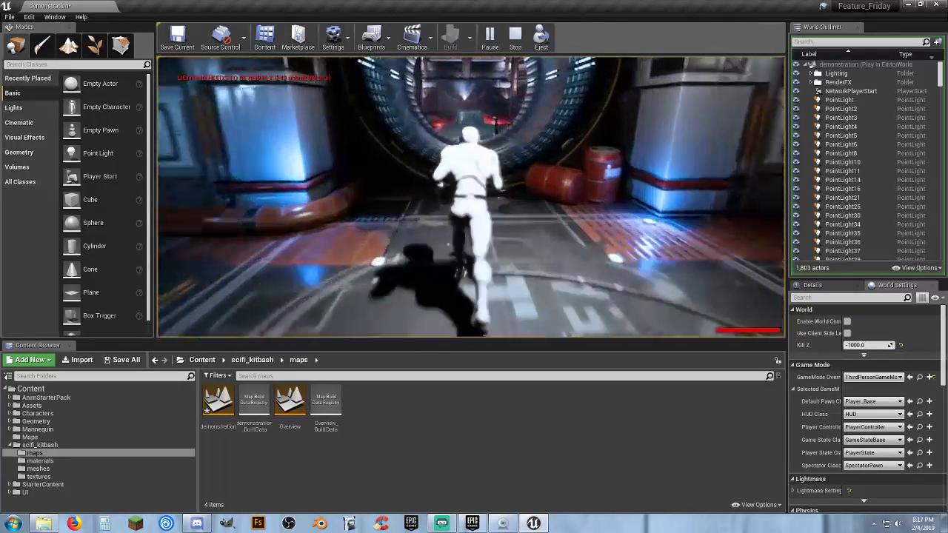
{"action": "key", "text": "w"}
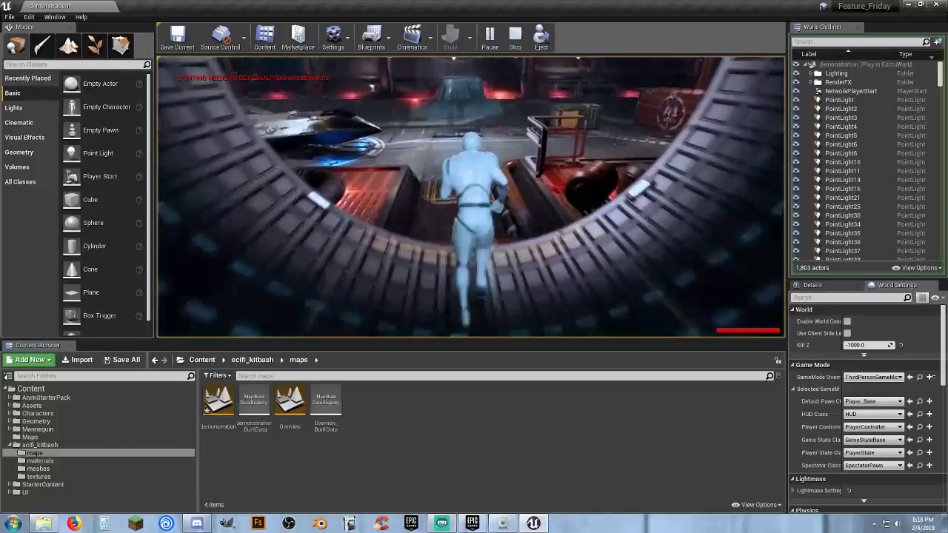
{"action": "key", "text": "a"}
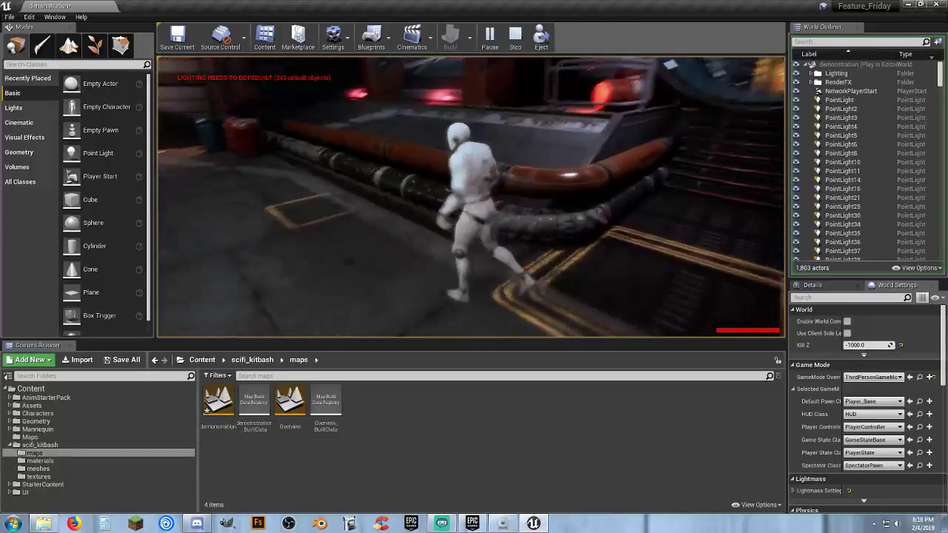
- Switch to the first-person camera and take the character up the stairs and through the round tunnel towards the yellow-lit passage
{"action": "key", "text": "v"}
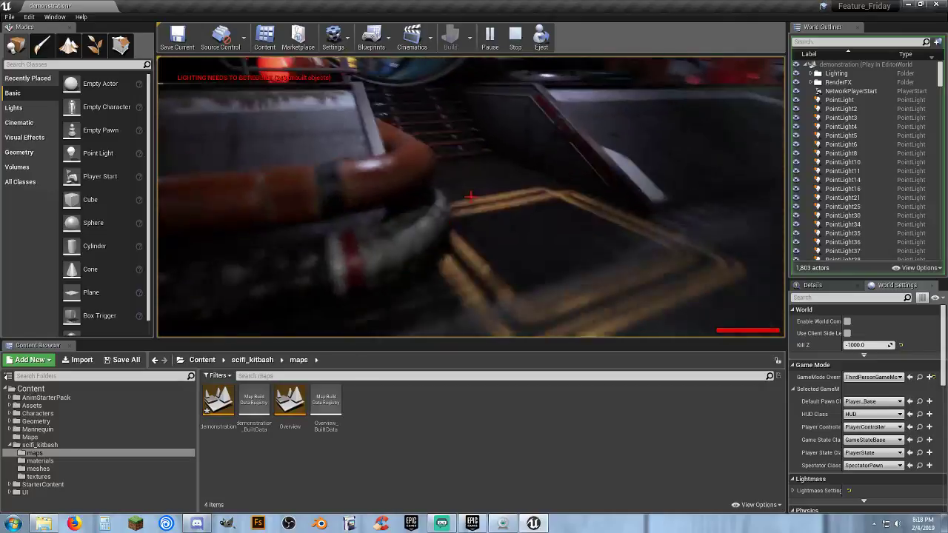
{"action": "key", "text": "w"}
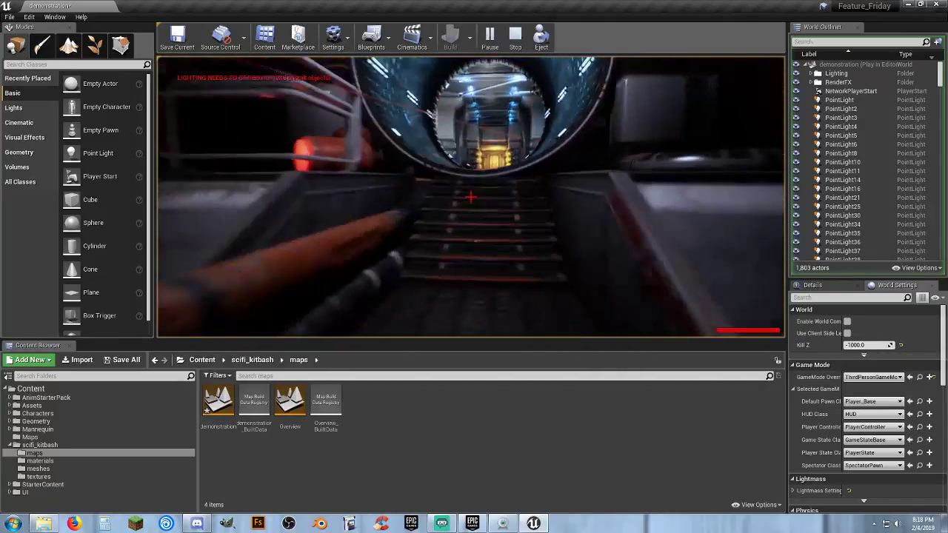
{"action": "key", "text": "w"}
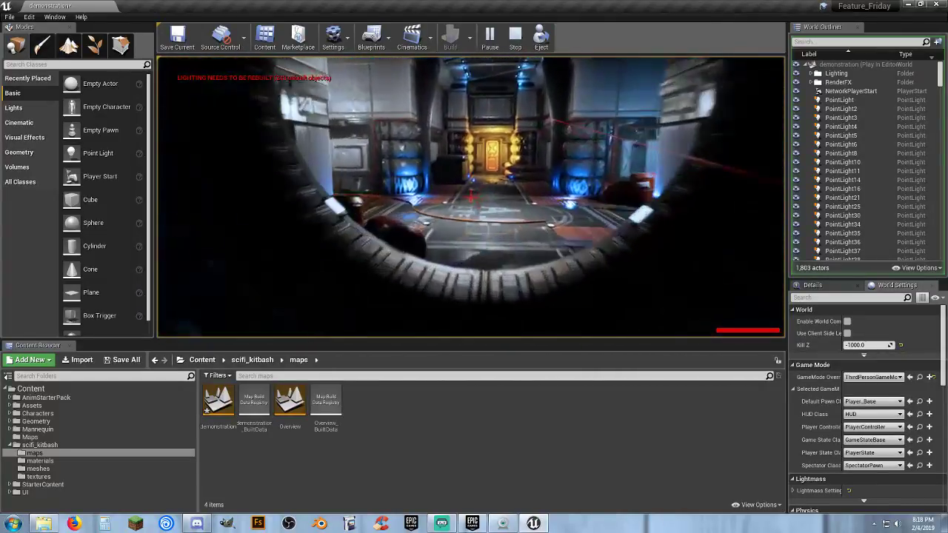
{"action": "key", "text": "w"}
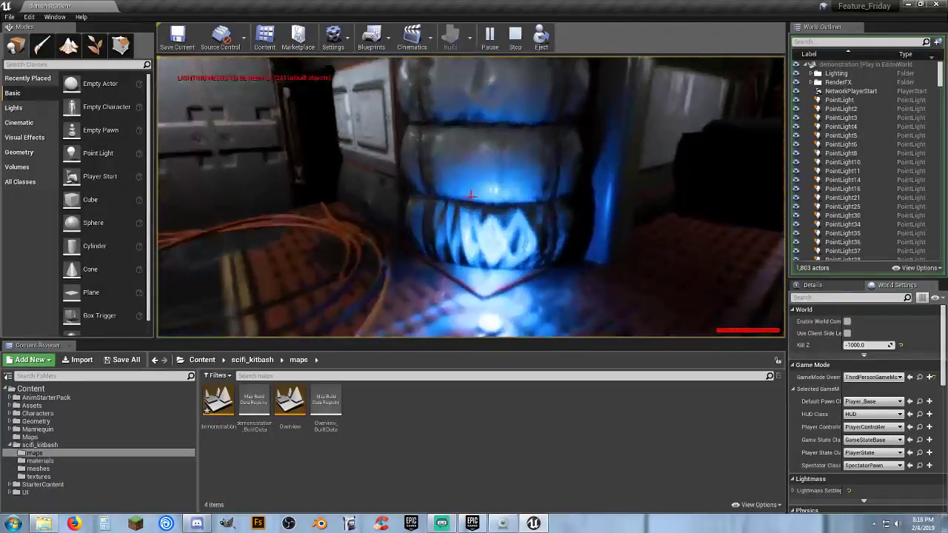
{"action": "key", "text": "w"}
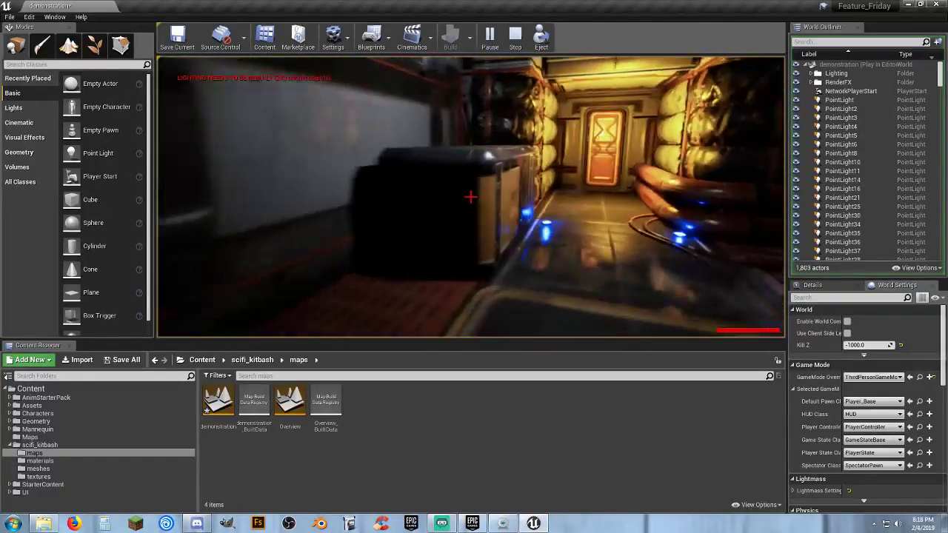
{"action": "key", "text": "w"}
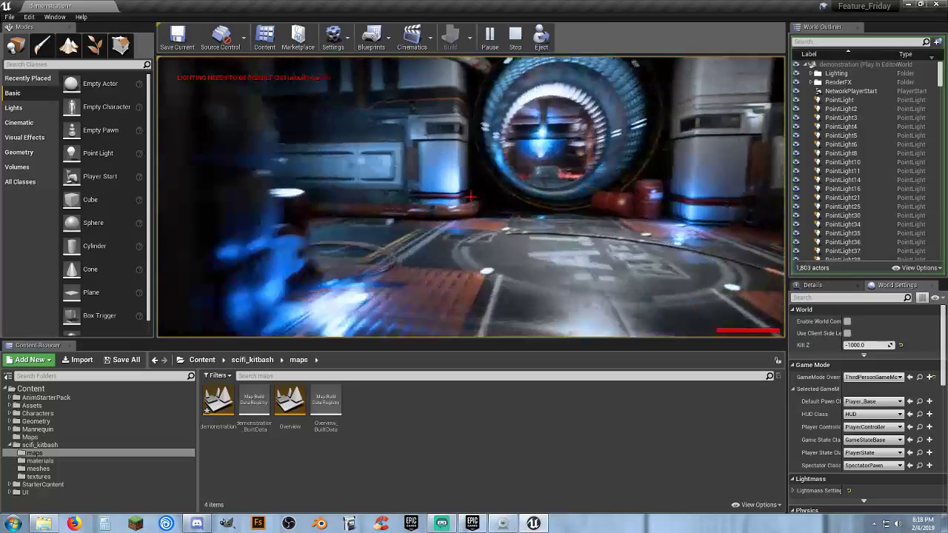
- Return to the third-person camera, run the character back through the round tunnel into the hangar, and end the playtest
{"action": "key", "text": "v"}
{"action": "key", "text": "w"}
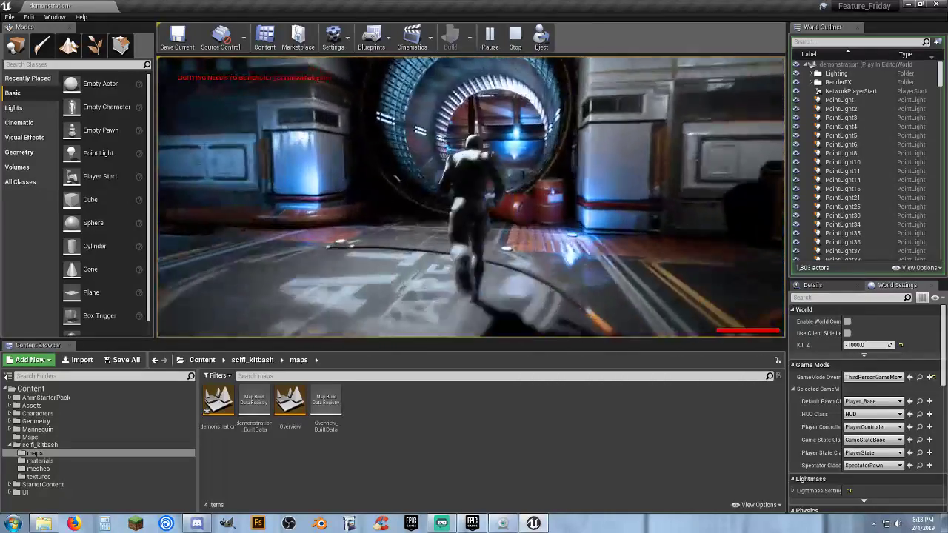
{"action": "key", "text": "w"}
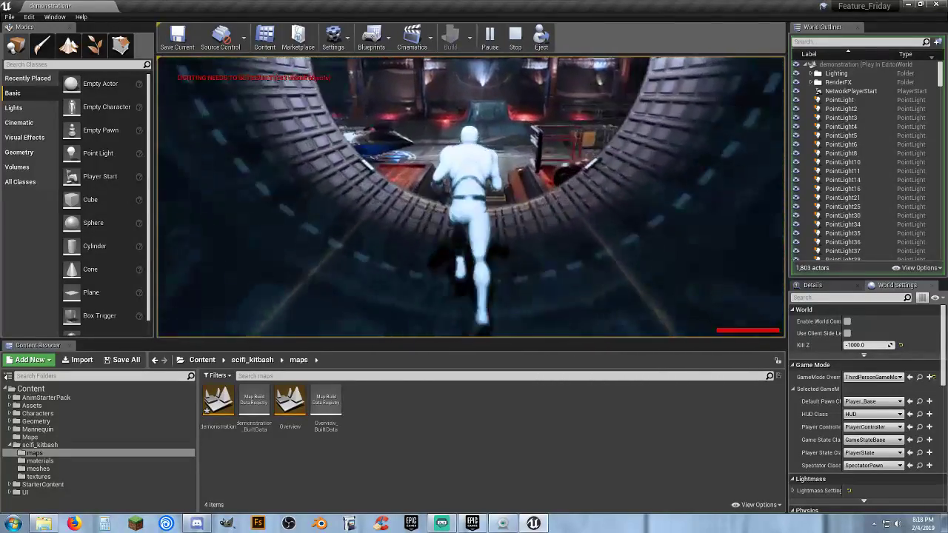
{"action": "key", "text": "w"}
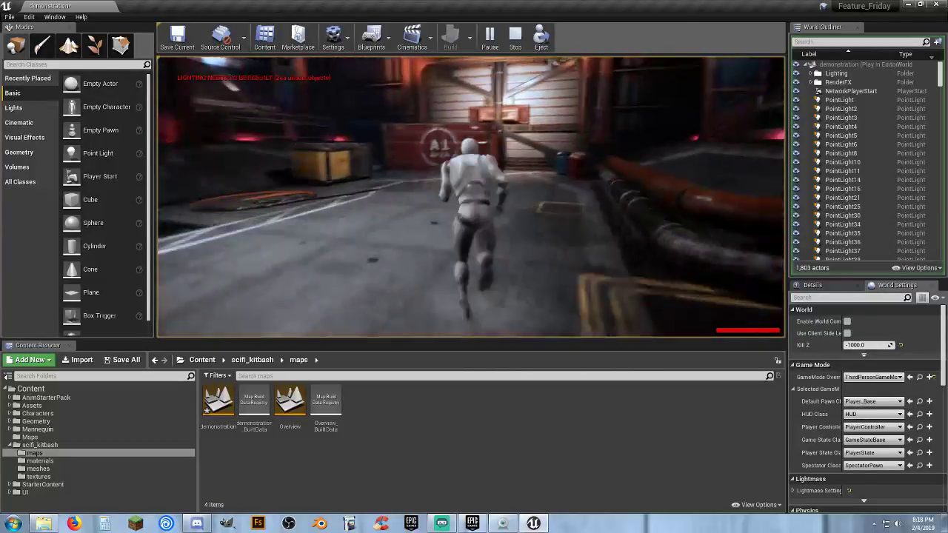
{"action": "key", "text": "w"}
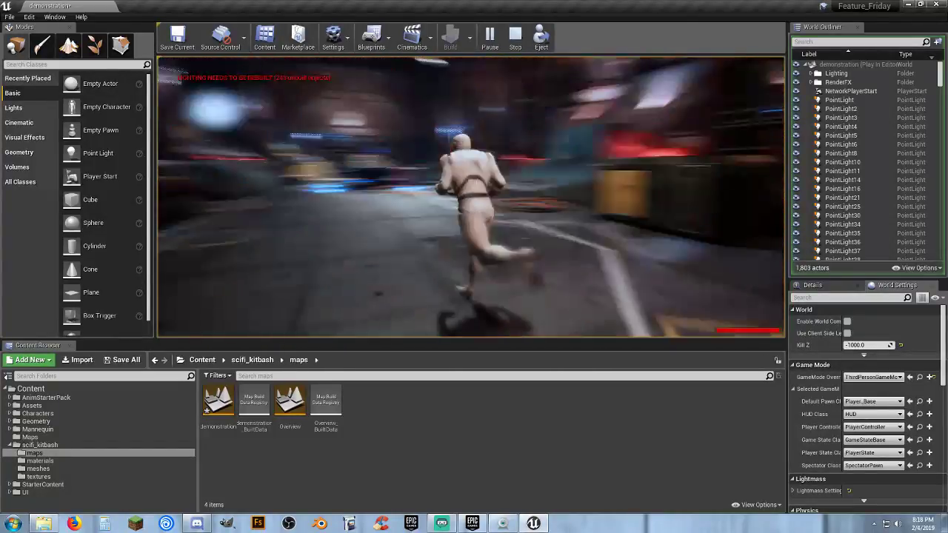
{"action": "key", "text": "Escape"}
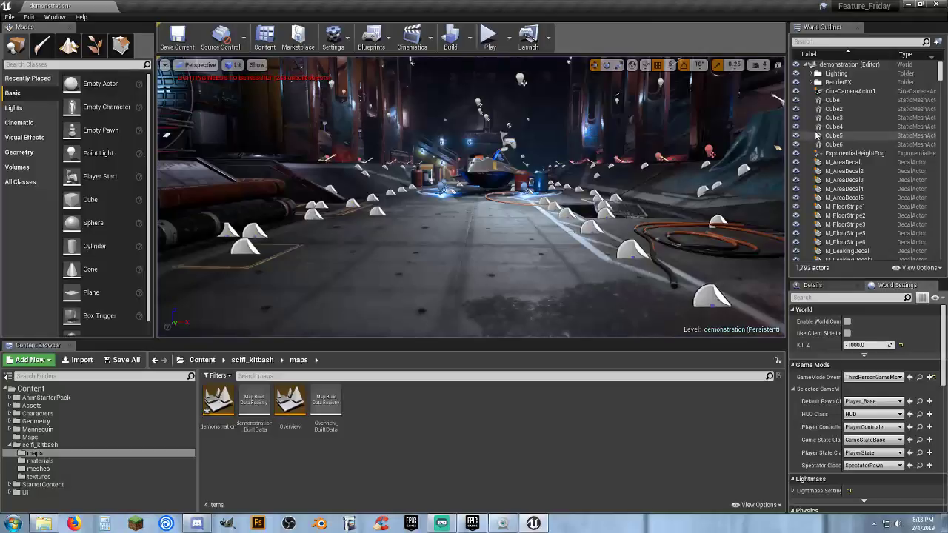
- Browse the demonstration level's actors, including ExponentialHeightFog, the contents of the RenderFX folder and the M_LeakingDecal actors
{"action": "left_click", "coordinate": [851, 153]}
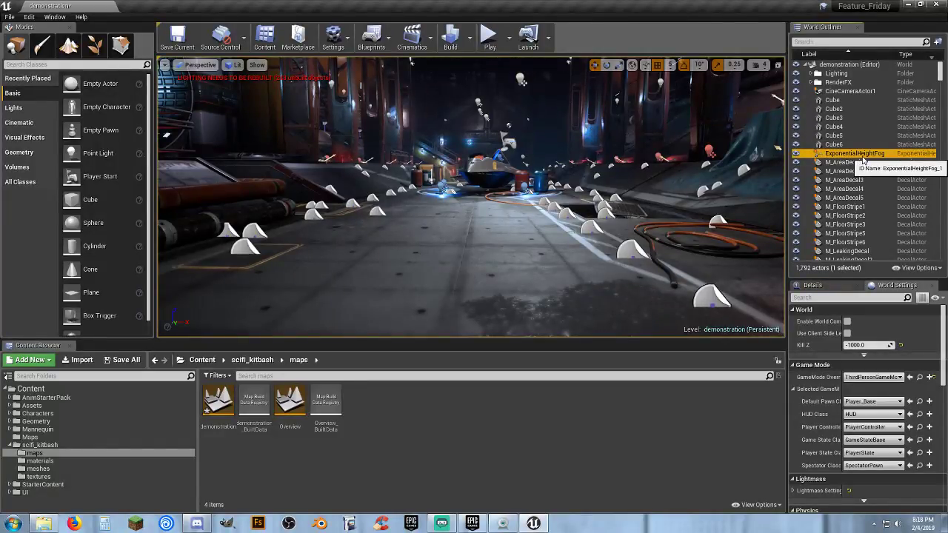
{"action": "left_click", "coordinate": [818, 83]}
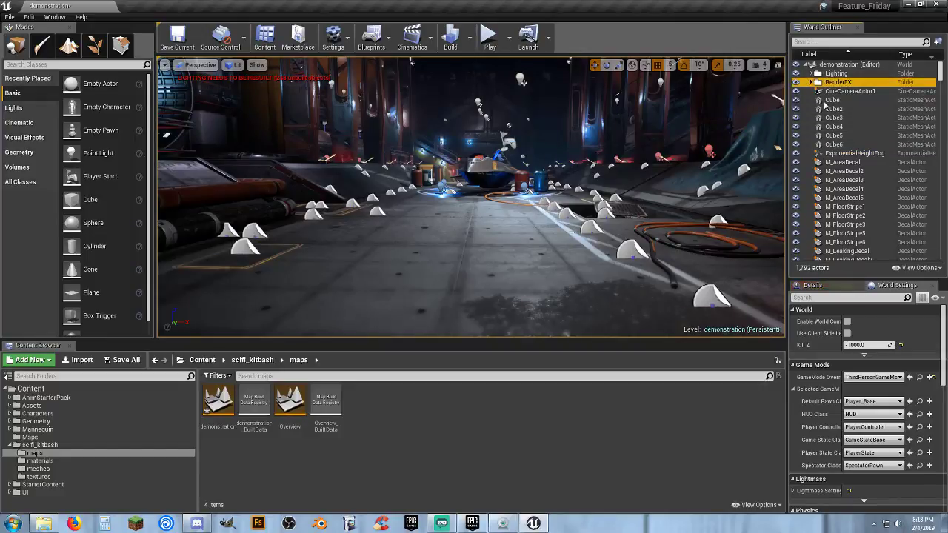
{"action": "left_click", "coordinate": [814, 83]}
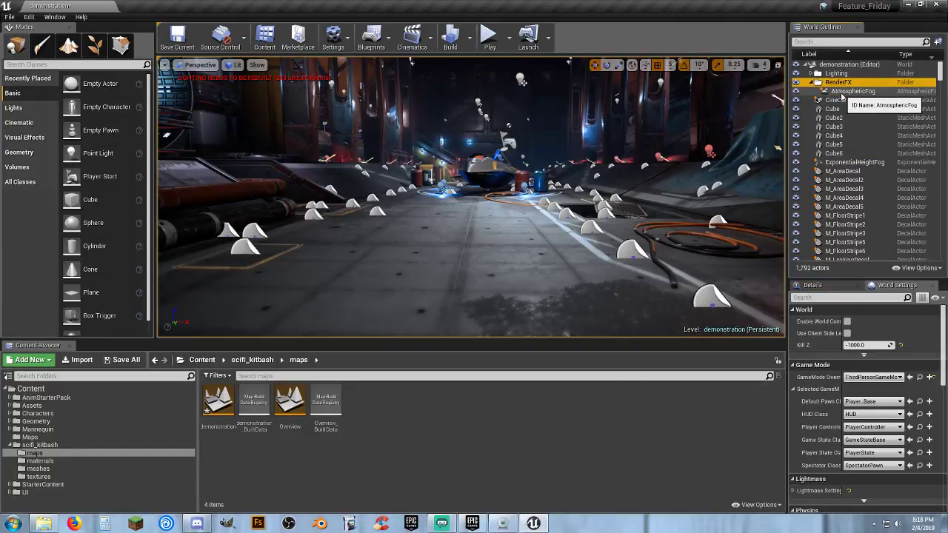
{"action": "scroll", "coordinate": [837, 148], "scroll_direction": "down", "scroll_amount": 6}
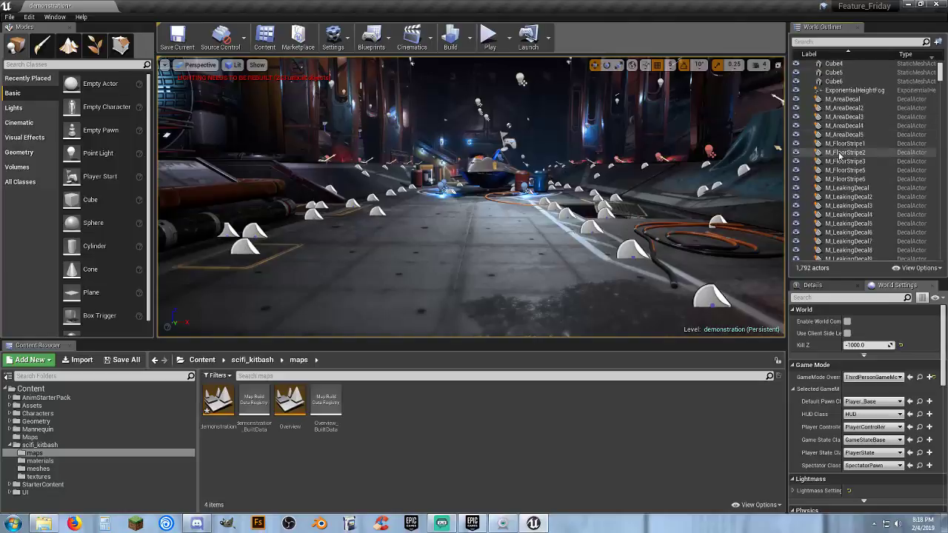
{"action": "scroll", "coordinate": [839, 154], "scroll_direction": "down", "scroll_amount": 12}
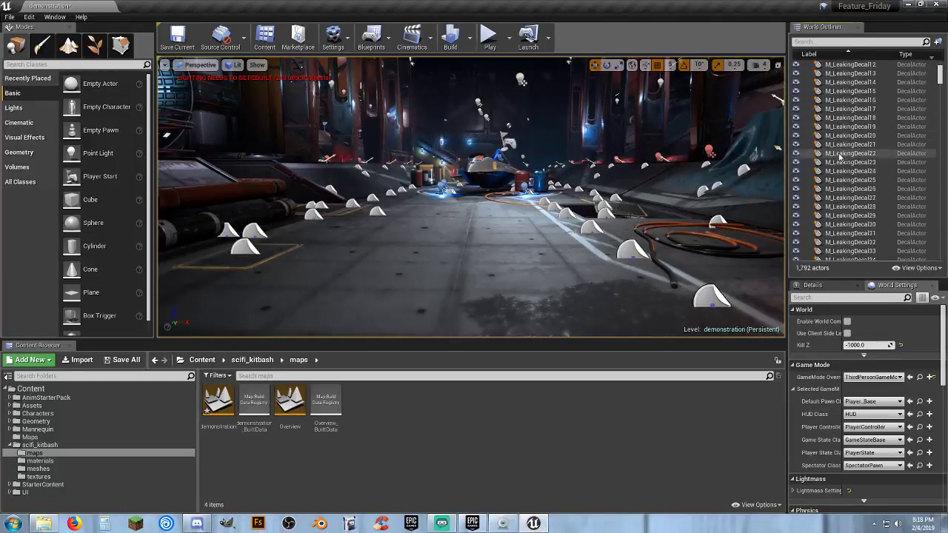
{"action": "scroll", "coordinate": [836, 159], "scroll_direction": "down", "scroll_amount": 6}
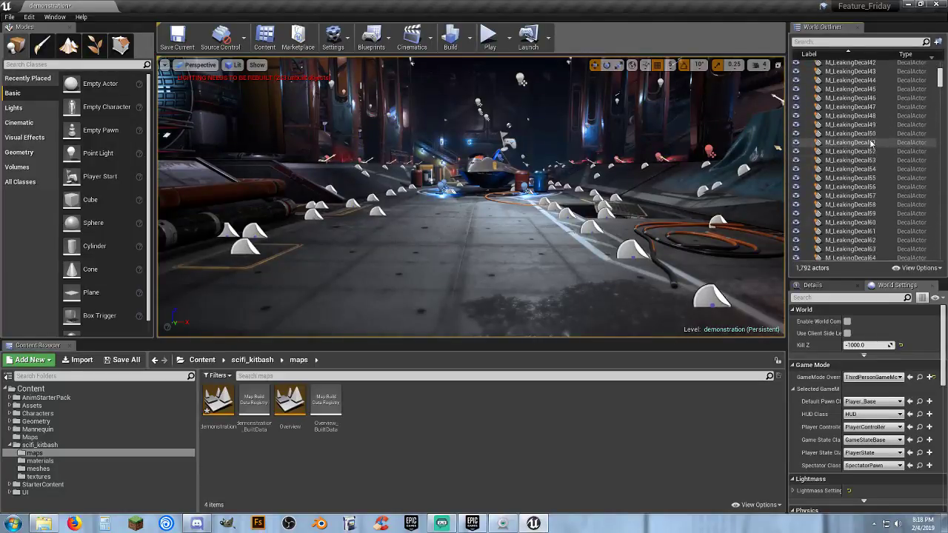
- Focus the view on the M_LeakingDecal58 actor and inspect the floor area in front of the red container
{"action": "left_click", "coordinate": [851, 205]}
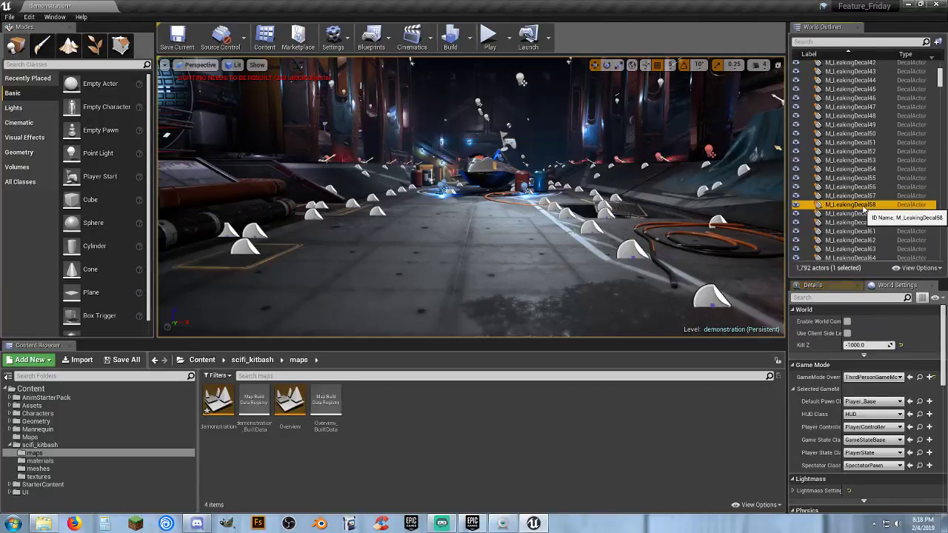
{"action": "double_click", "coordinate": [864, 209]}
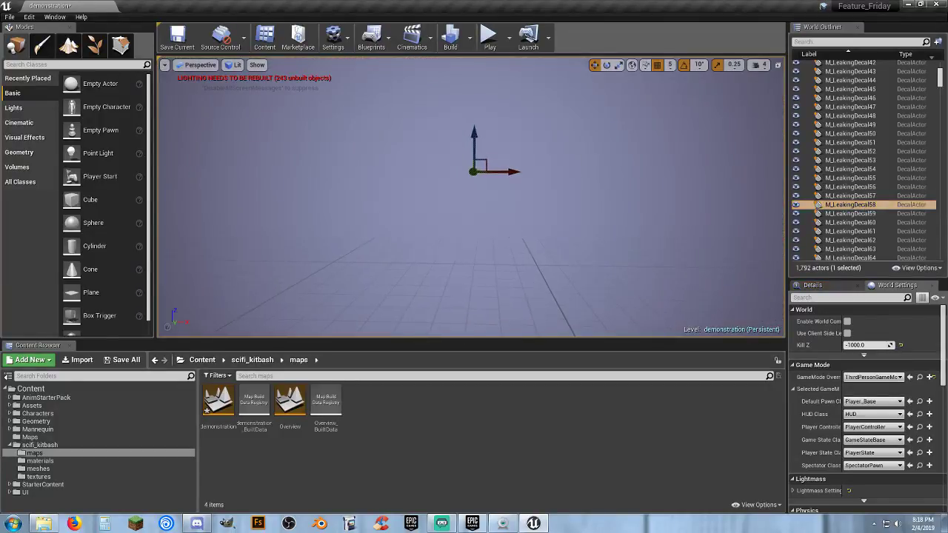
{"action": "right_click_drag", "start_coordinate": [474, 197], "coordinate": [454, 259]}
{"action": "key", "text": "w"}
{"action": "key", "text": "s"}
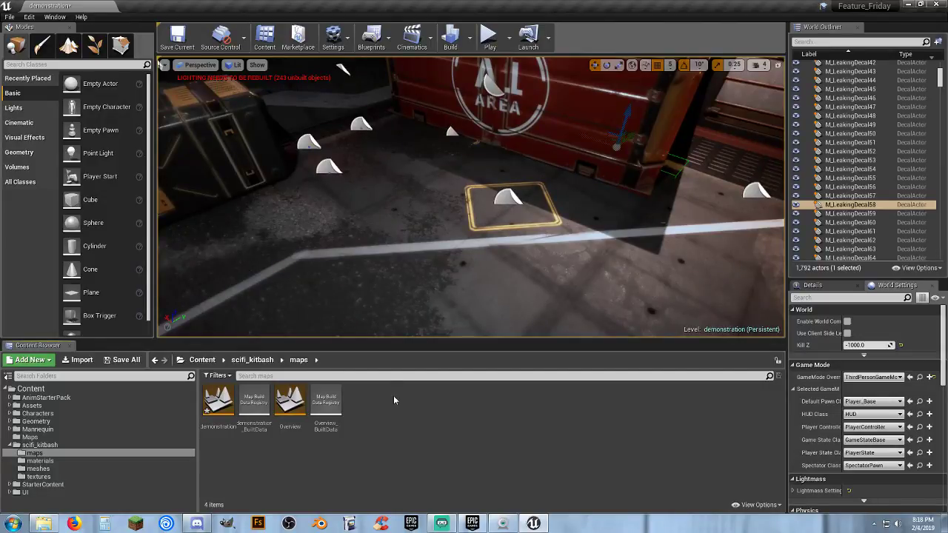
- Open the Overview map without saving the demonstration level and look over the kit's displayed assets
{"action": "double_click", "coordinate": [293, 426]}
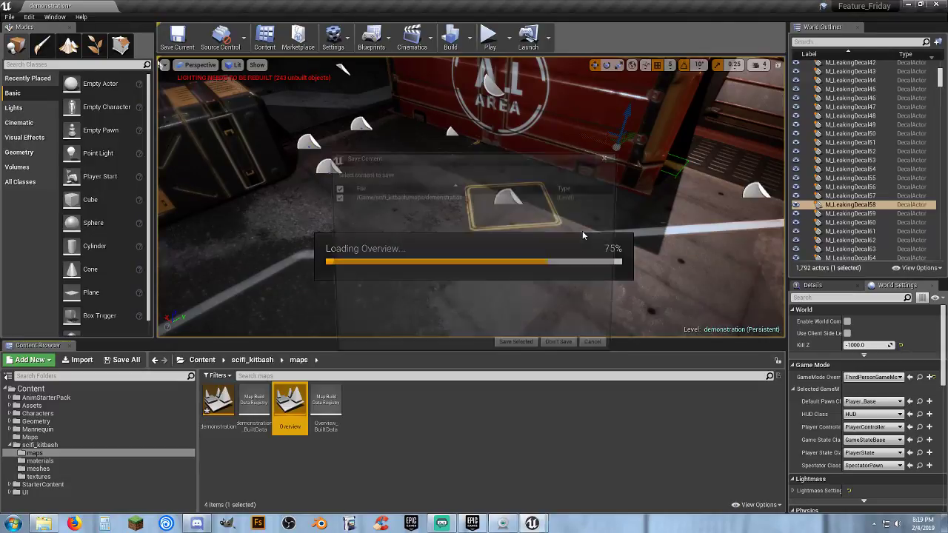
{"action": "left_click", "coordinate": [566, 352]}
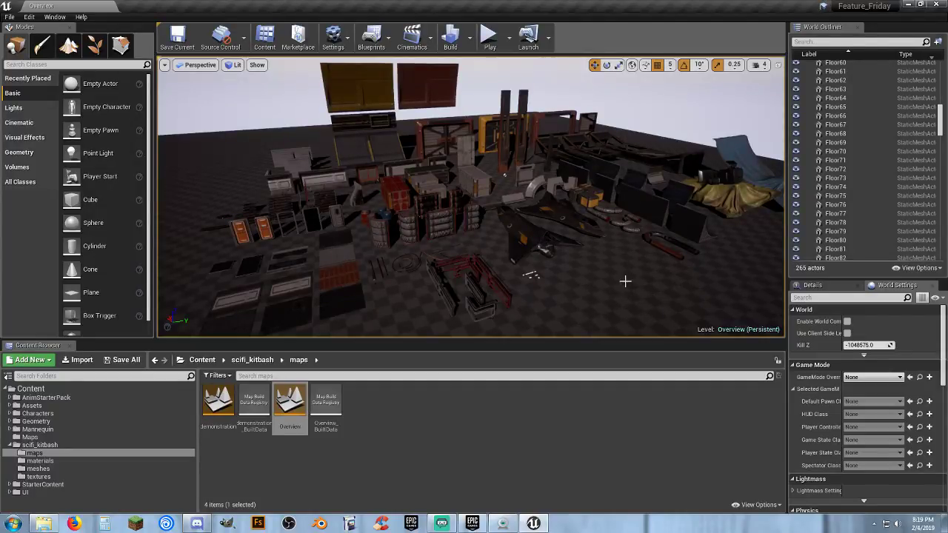
{"action": "right_click_drag", "start_coordinate": [588, 287], "coordinate": [614, 326]}
{"action": "key", "text": "w"}
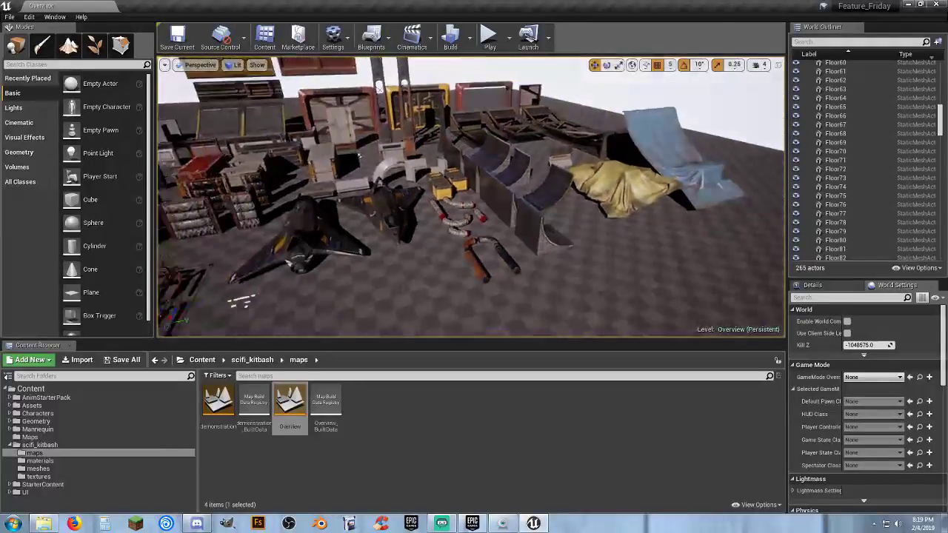
- Set the collision preset of the floor tile Floor24, in front of the bent pipes, to BlockAllDynamic
{"action": "left_click_drag", "start_coordinate": [588, 61], "coordinate": [639, 301]}
{"action": "left_click", "coordinate": [639, 300]}
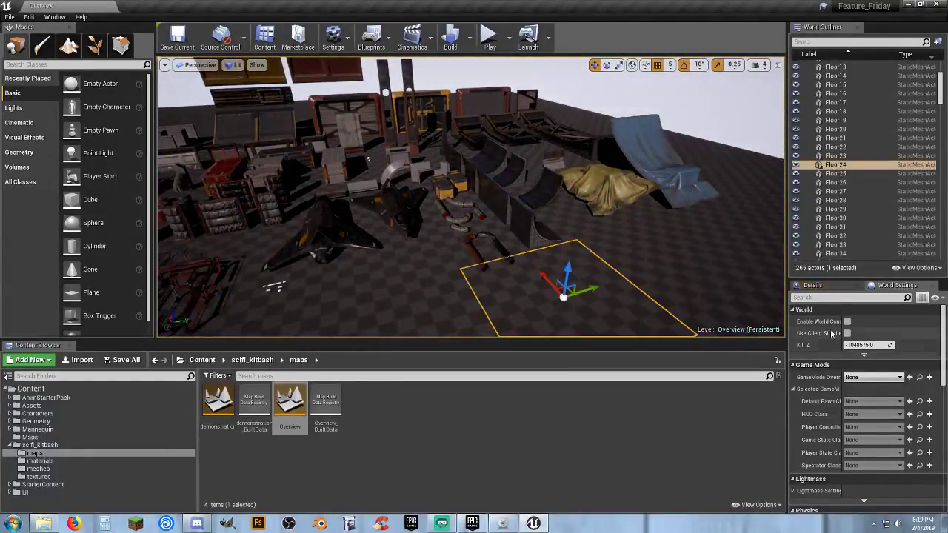
{"action": "scroll", "coordinate": [828, 419], "scroll_direction": "down", "scroll_amount": 5}
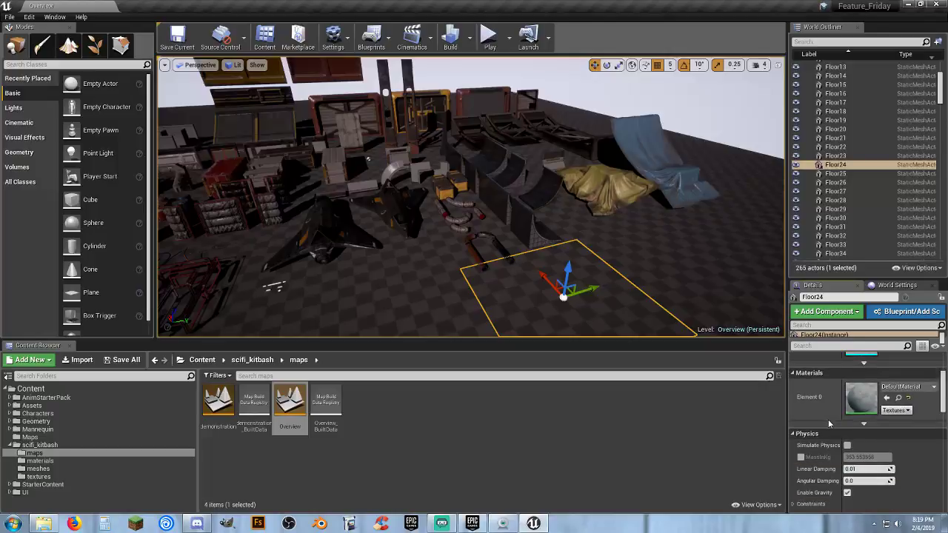
{"action": "scroll", "coordinate": [828, 420], "scroll_direction": "down", "scroll_amount": 5}
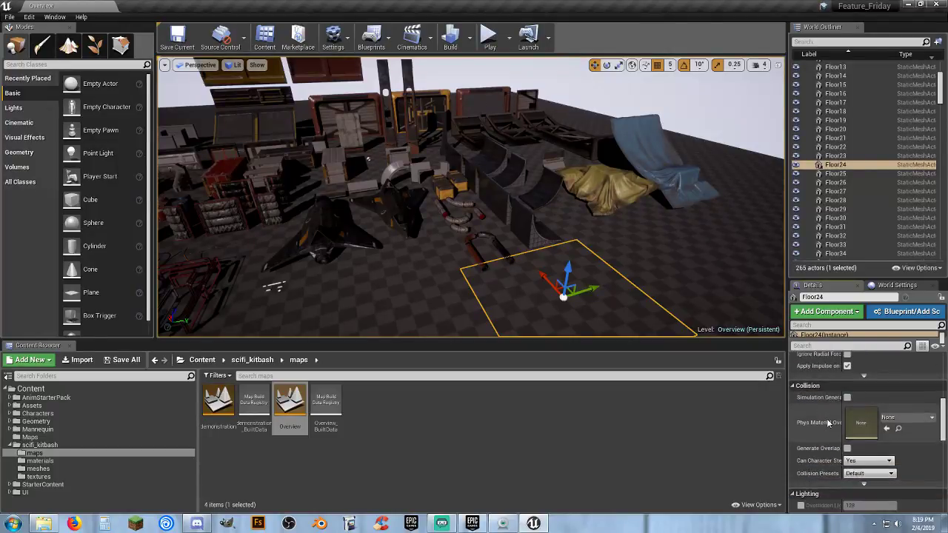
{"action": "scroll", "coordinate": [828, 422], "scroll_direction": "down", "scroll_amount": 1}
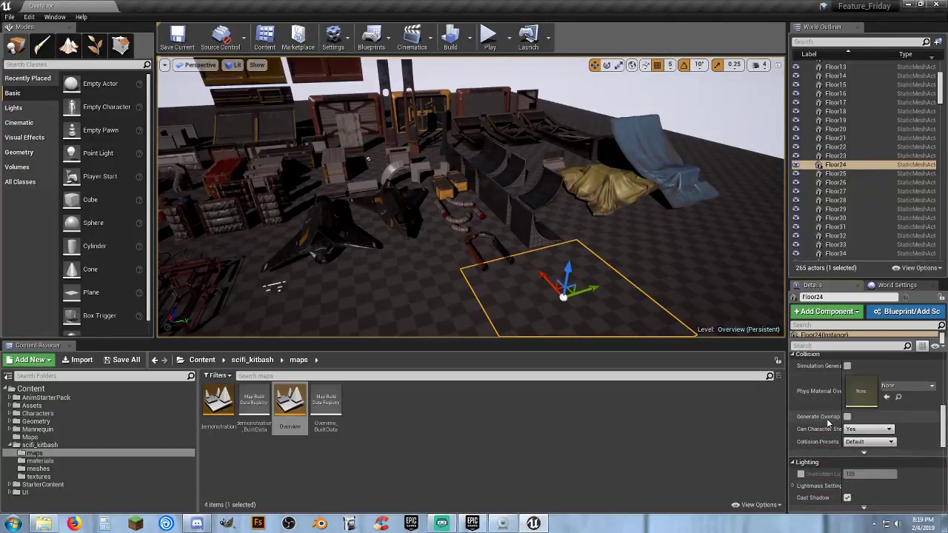
{"action": "left_click", "coordinate": [868, 443]}
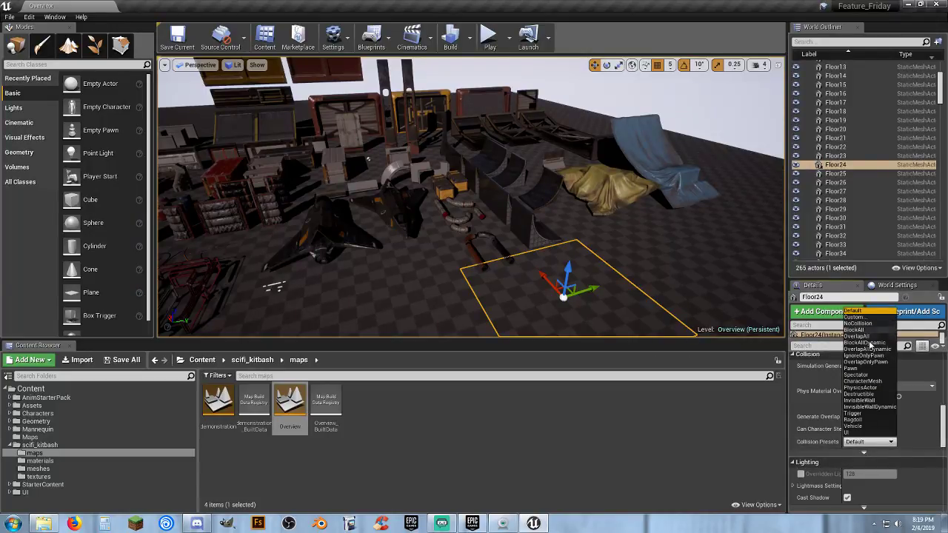
{"action": "left_click", "coordinate": [868, 342]}
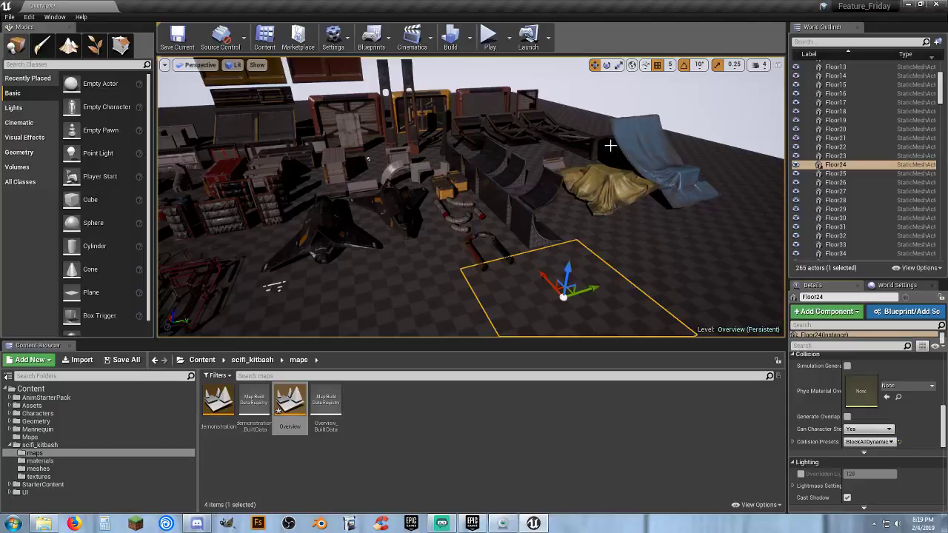
- Try a short playtest of the Overview level from above the open floor beside the jets
{"action": "right_click_drag", "start_coordinate": [622, 254], "coordinate": [649, 324]}
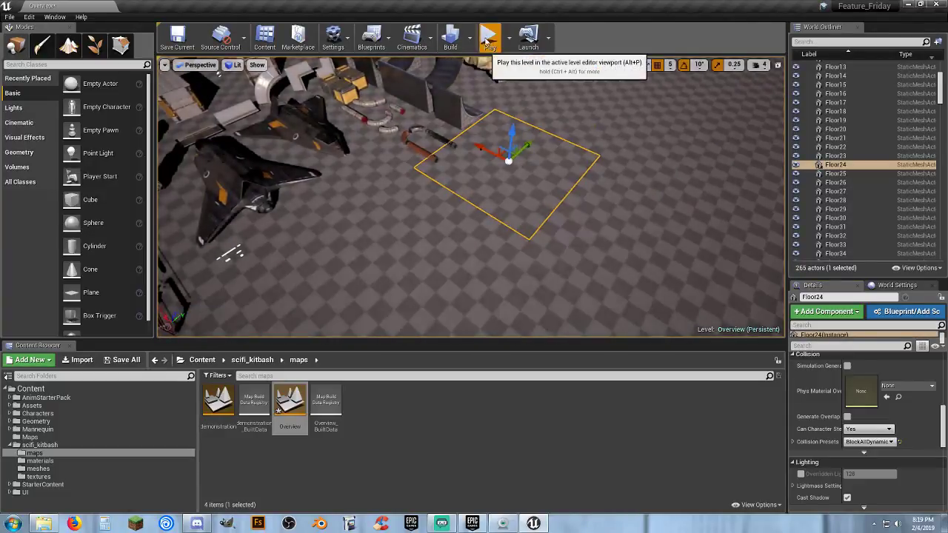
{"action": "left_click", "coordinate": [486, 41]}
{"action": "key", "text": "Escape"}
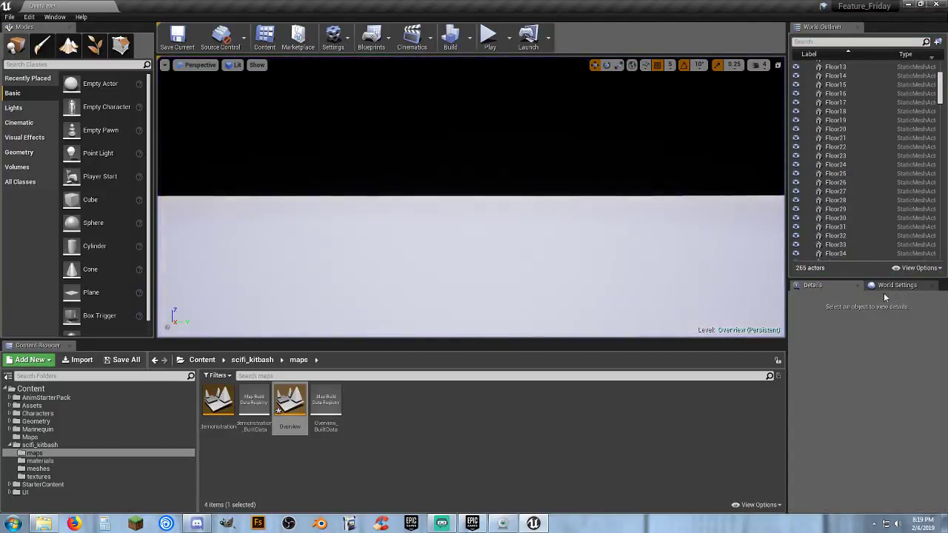
- Set the Overview level's GameMode Override to ThirdPersonGameMode and try playing the level
{"action": "left_click", "coordinate": [892, 286]}
{"action": "left_click", "coordinate": [874, 377]}
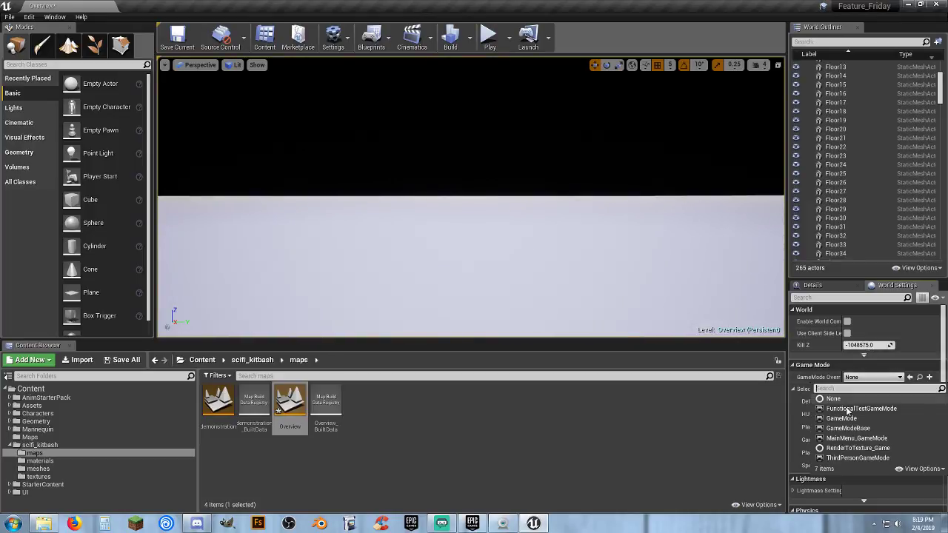
{"action": "left_click", "coordinate": [839, 459]}
{"action": "left_click", "coordinate": [488, 39]}
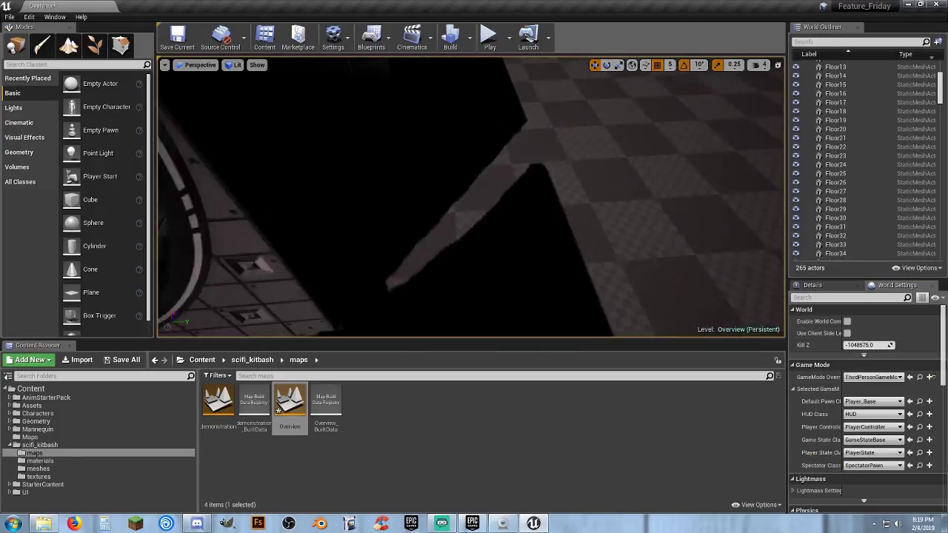
- Start a playtest of the Overview level from above the open floor and run the character to the curved blue panels
{"action": "right_click_drag", "start_coordinate": [568, 205], "coordinate": [567, 174]}
{"action": "key", "text": "s"}
{"action": "key", "text": "a"}
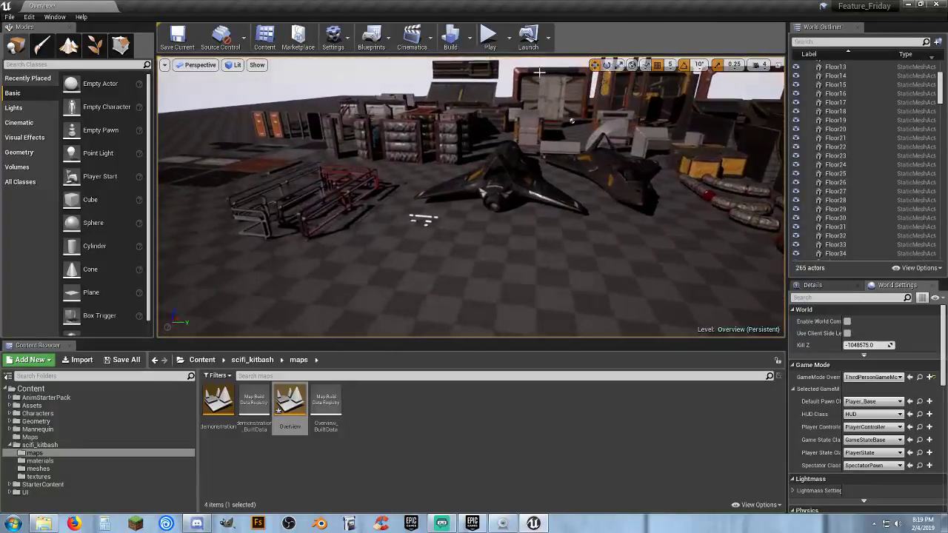
{"action": "left_click", "coordinate": [488, 39]}
{"action": "key", "text": "w"}
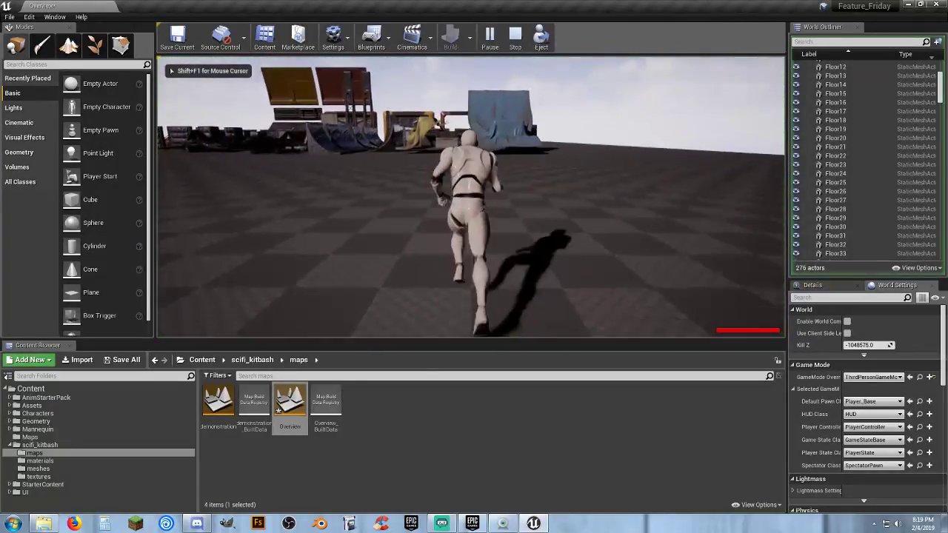
{"action": "key", "text": "d"}
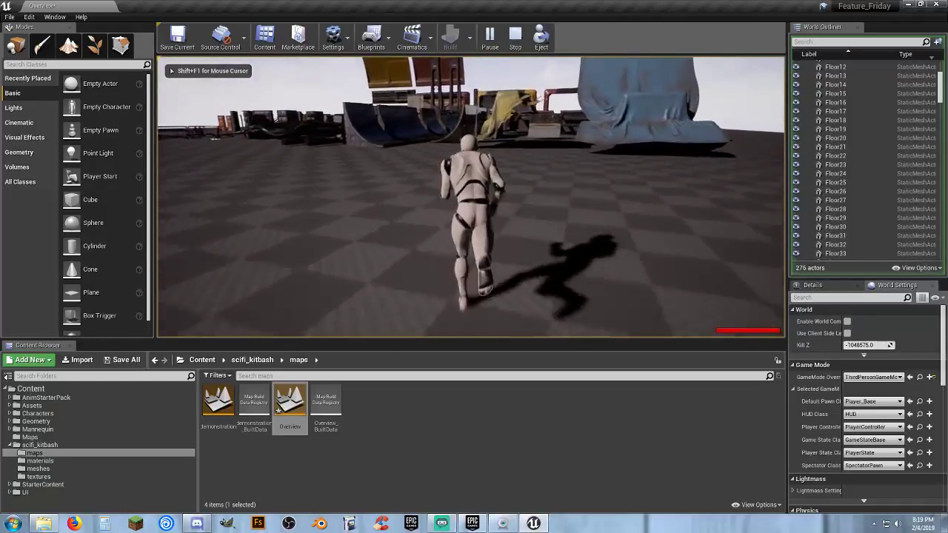
{"action": "key", "text": "a"}
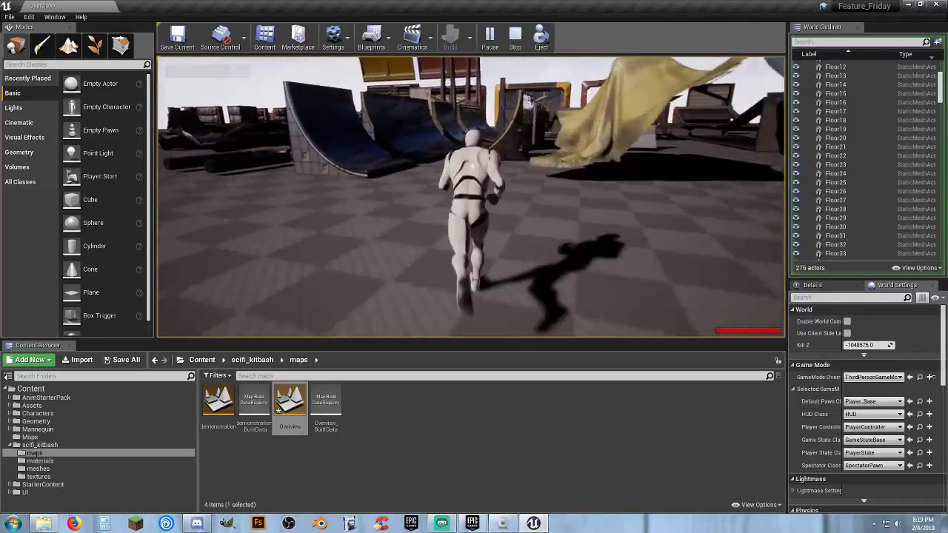
{"action": "key", "text": "w"}
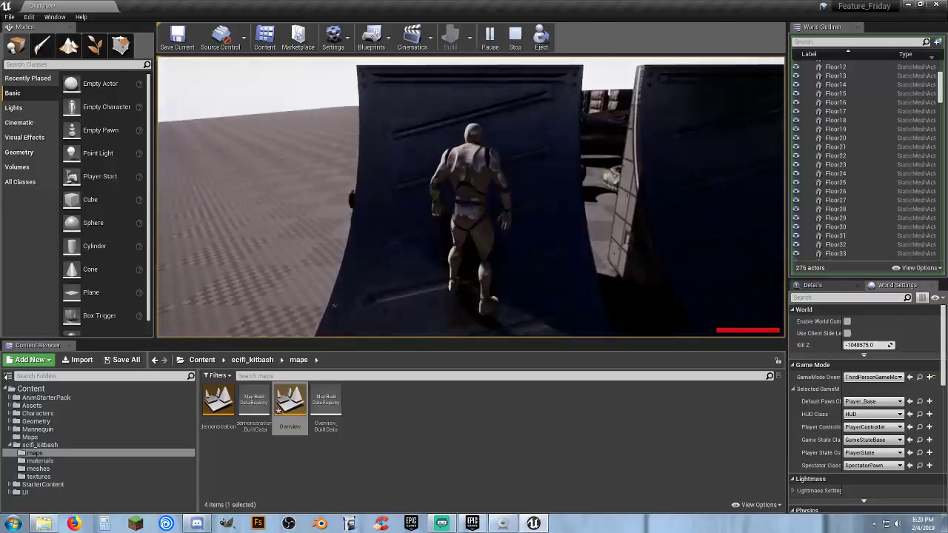
- Test walking and jumping on the curved blue panels and the dark angled panels beyond them
{"action": "key", "text": "a"}
{"action": "key", "text": "space"}
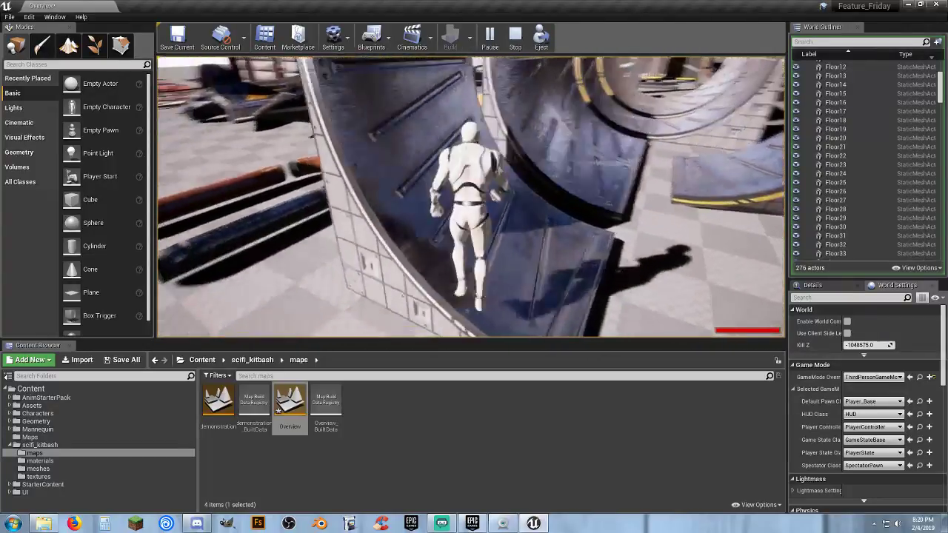
{"action": "key", "text": "w"}
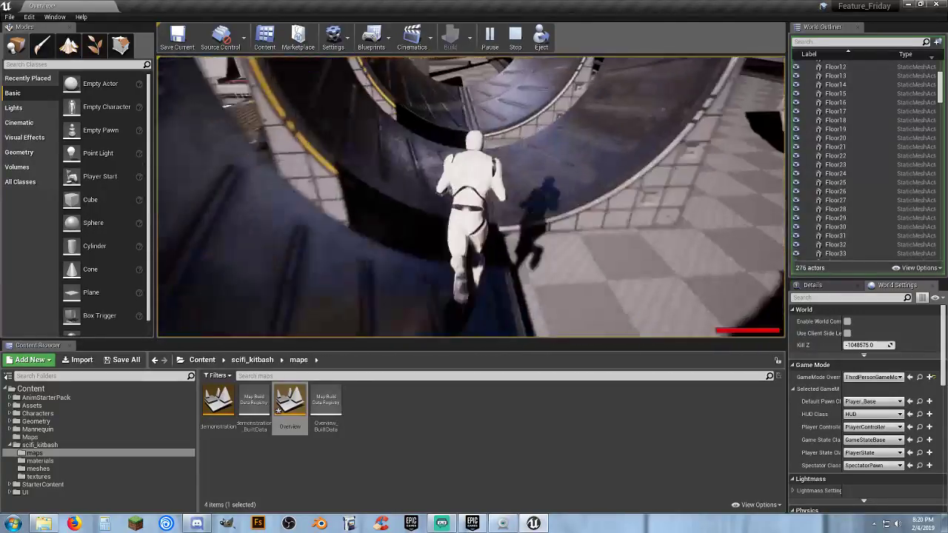
{"action": "key", "text": "w"}
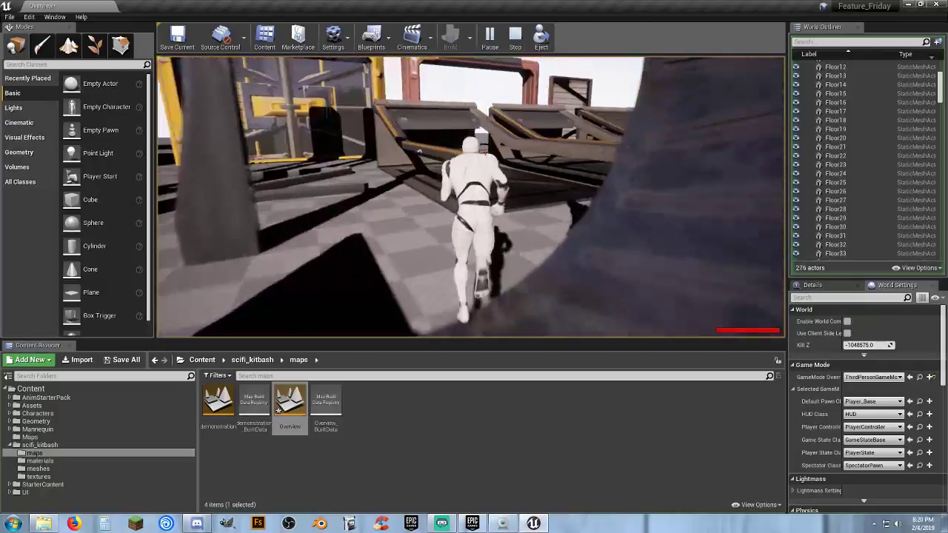
{"action": "key", "text": "space"}
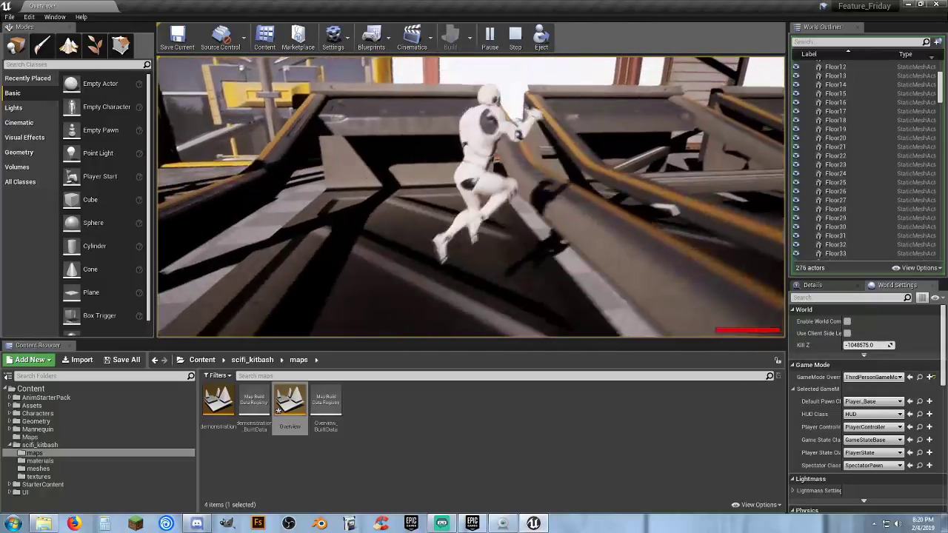
- Run the character around the displayed pieces to the blue tarp and test jumping onto it
{"action": "key", "text": "d"}
{"action": "key", "text": "w"}
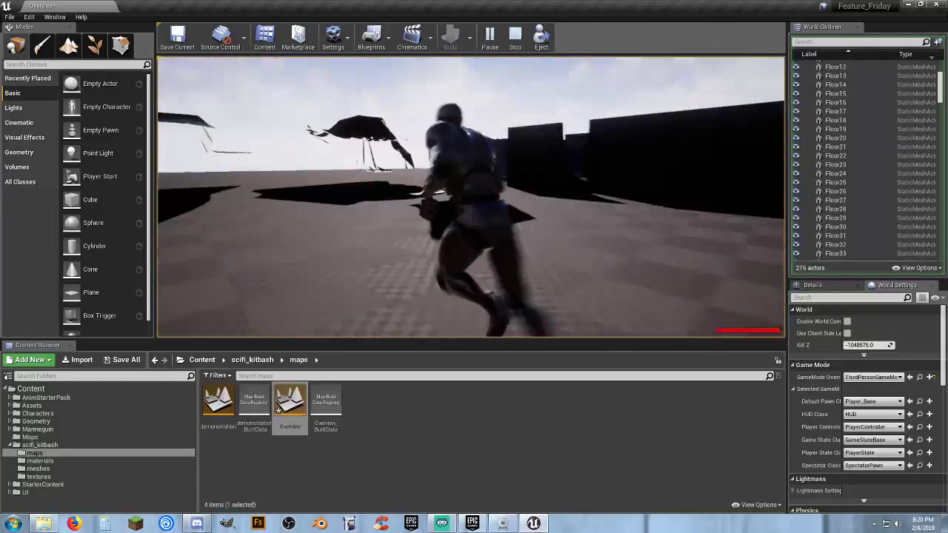
{"action": "key", "text": "d"}
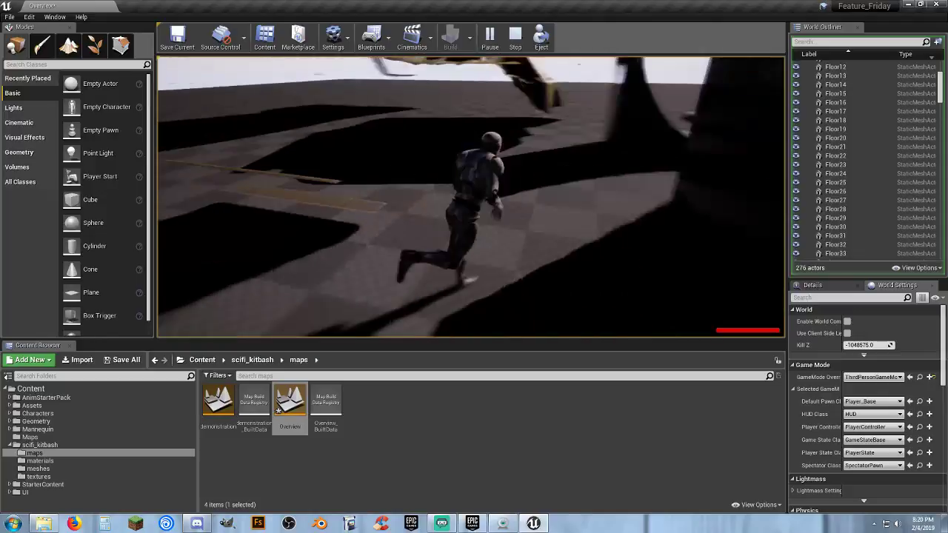
{"action": "key", "text": "d"}
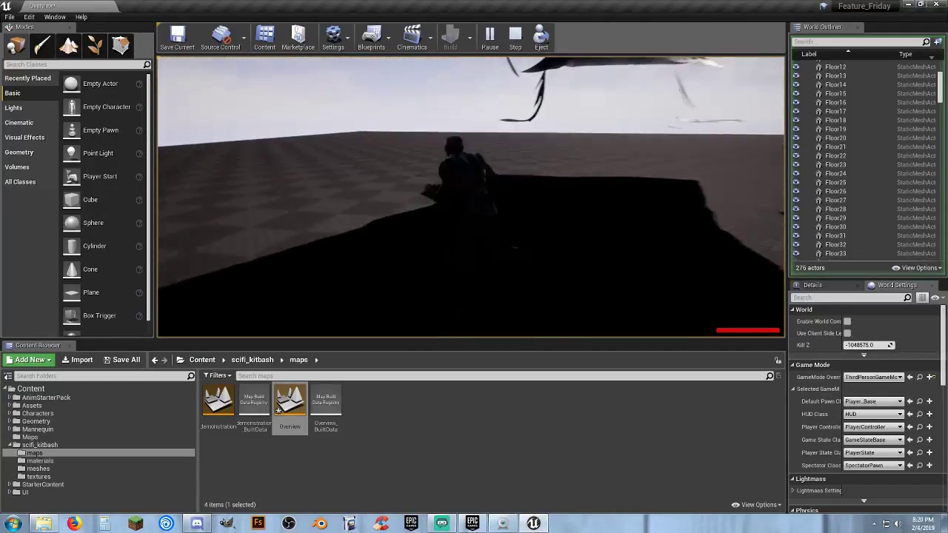
{"action": "key", "text": "a"}
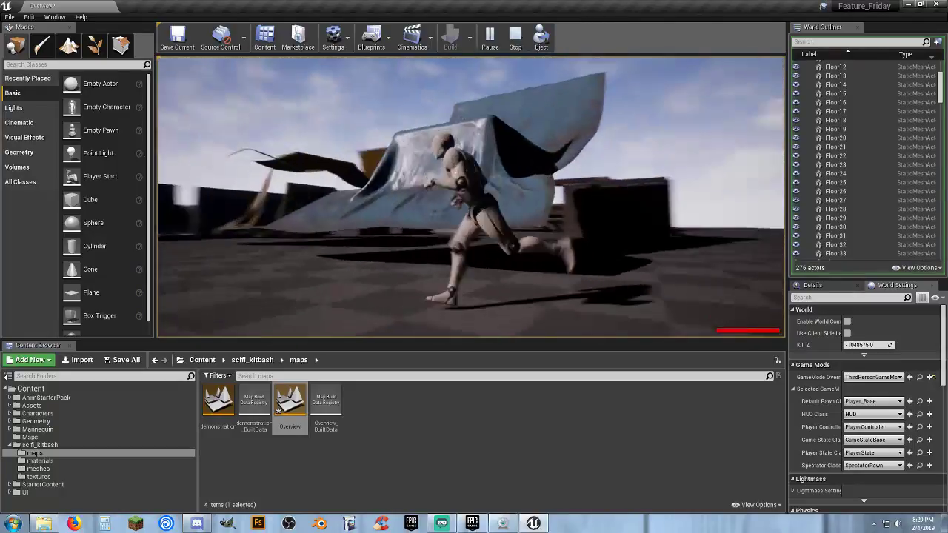
{"action": "key", "text": "space"}
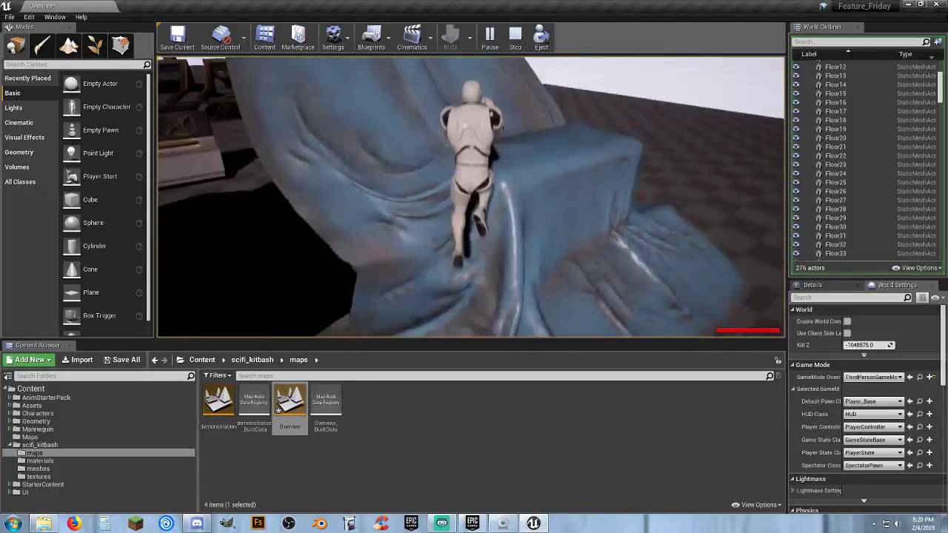
{"action": "key", "text": "space"}
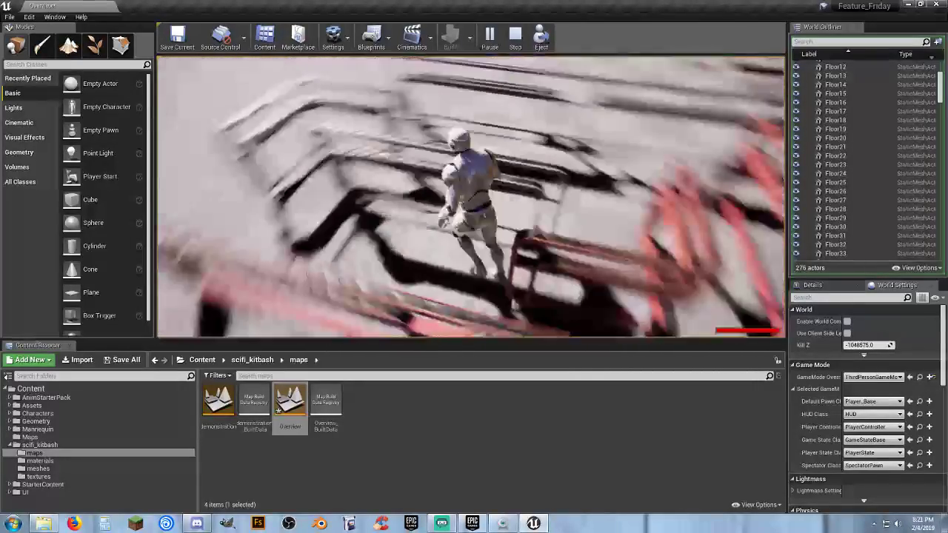
- Run the character past the railings and door pieces and try out the staircases and single steps
{"action": "key", "text": "w"}
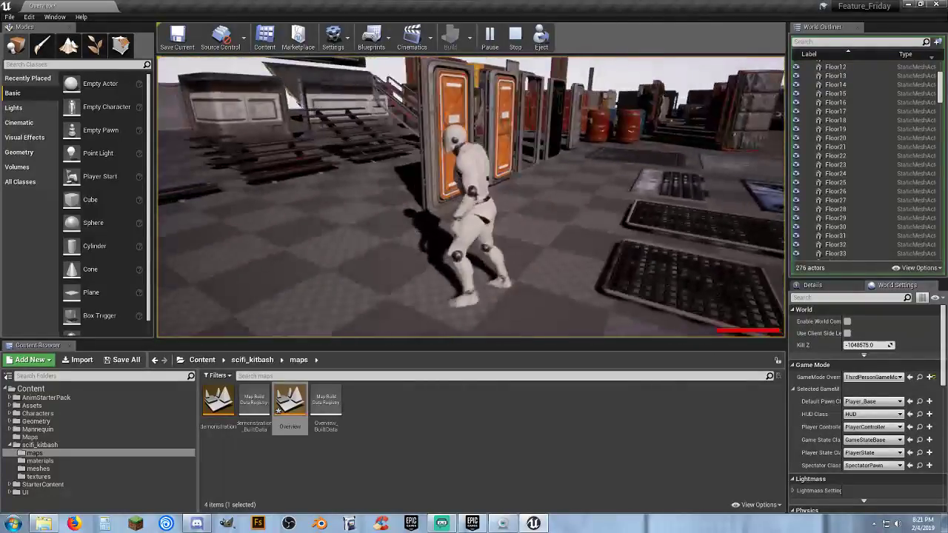
{"action": "key", "text": "s"}
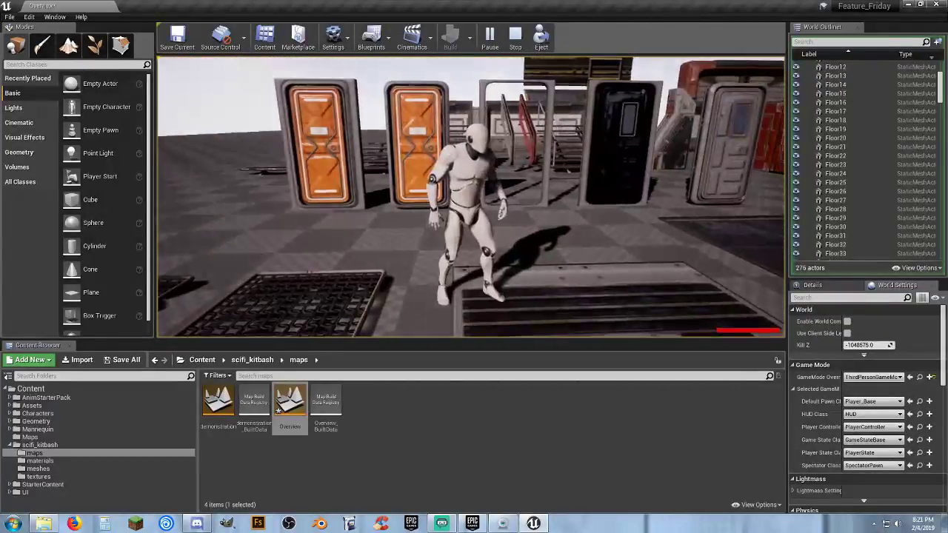
{"action": "key", "text": "w"}
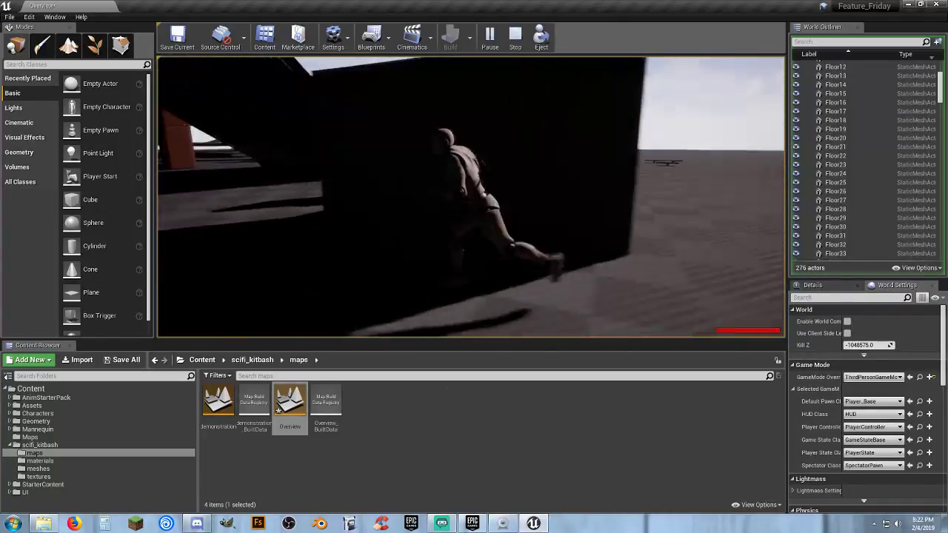
{"action": "key", "text": "w"}
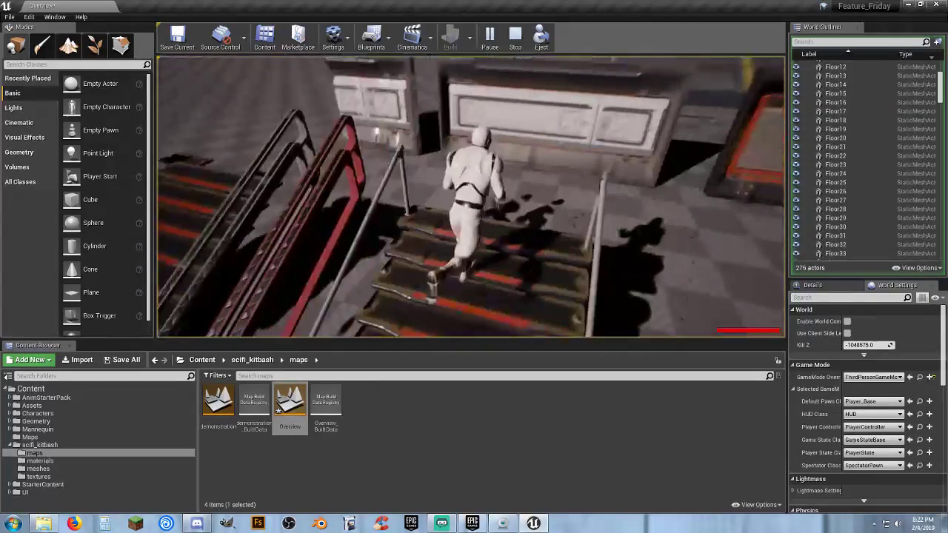
{"action": "key", "text": "a"}
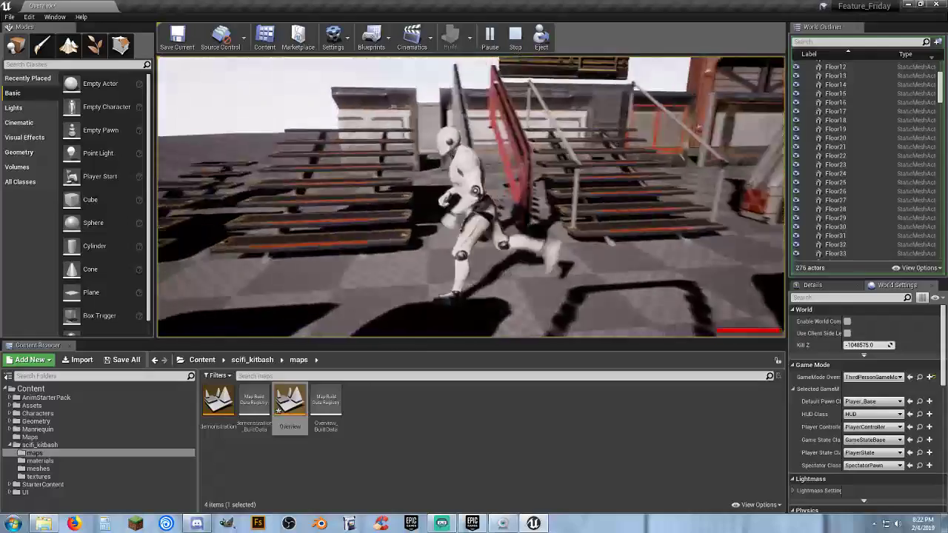
{"action": "key", "text": "d"}
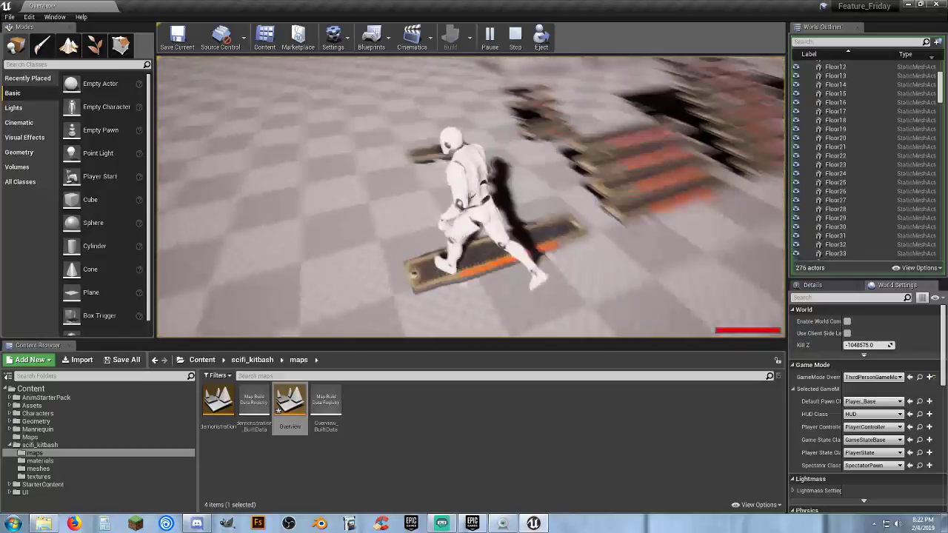
{"action": "key", "text": "w"}
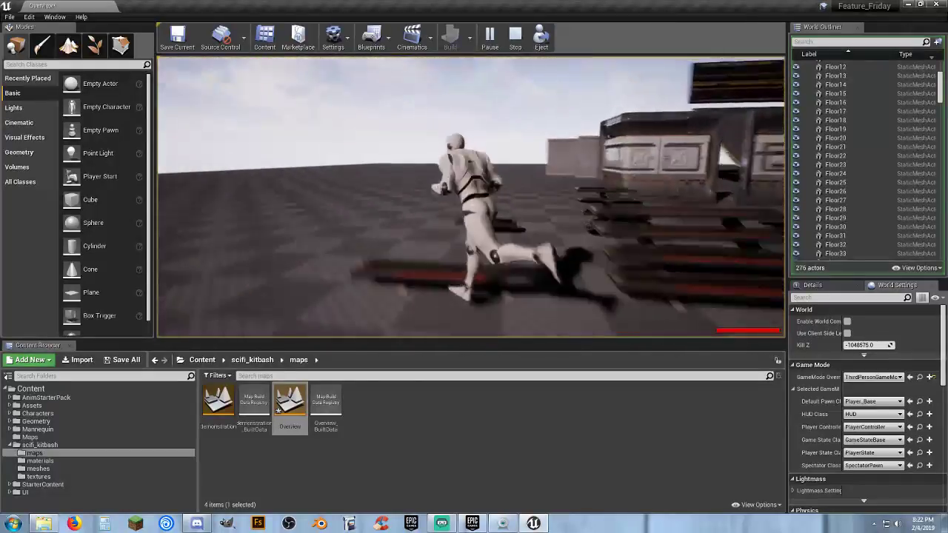
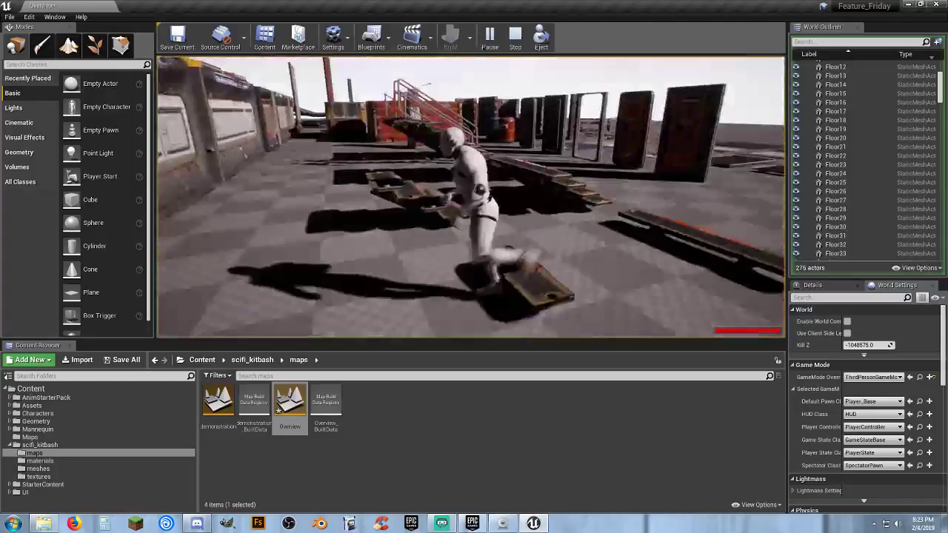
- Test the railed staircase's collision again, run to the door frames, and end the playtest
{"action": "key", "text": "w"}
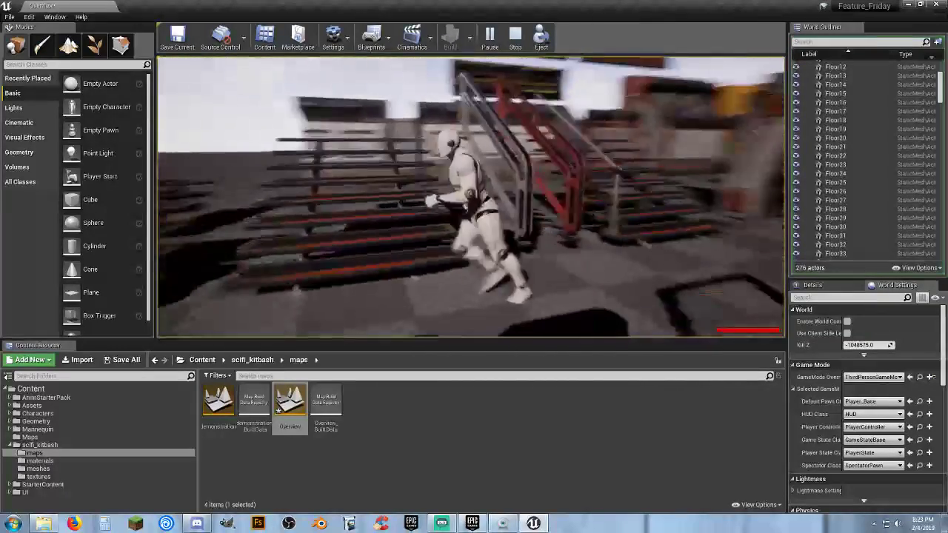
{"action": "key", "text": "w"}
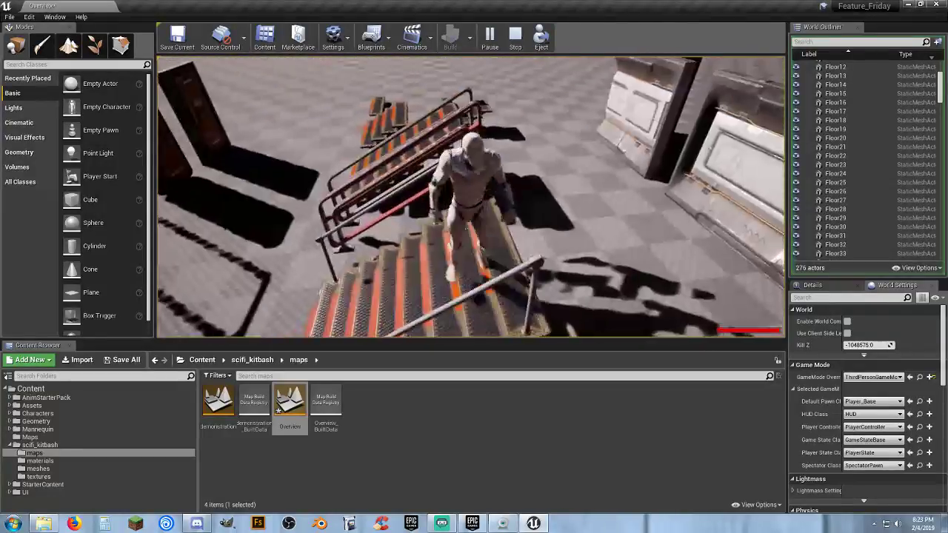
{"action": "key", "text": "a"}
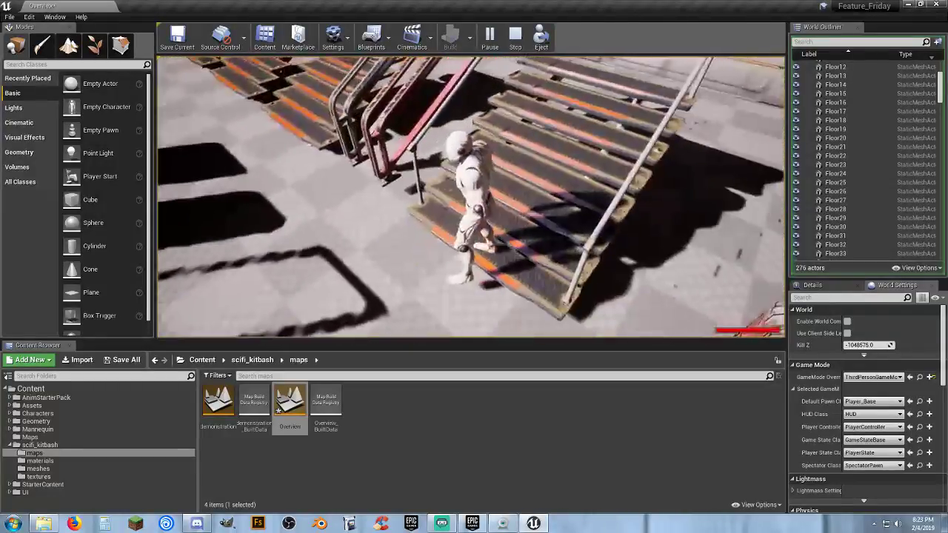
{"action": "key", "text": "d"}
{"action": "key", "text": "a"}
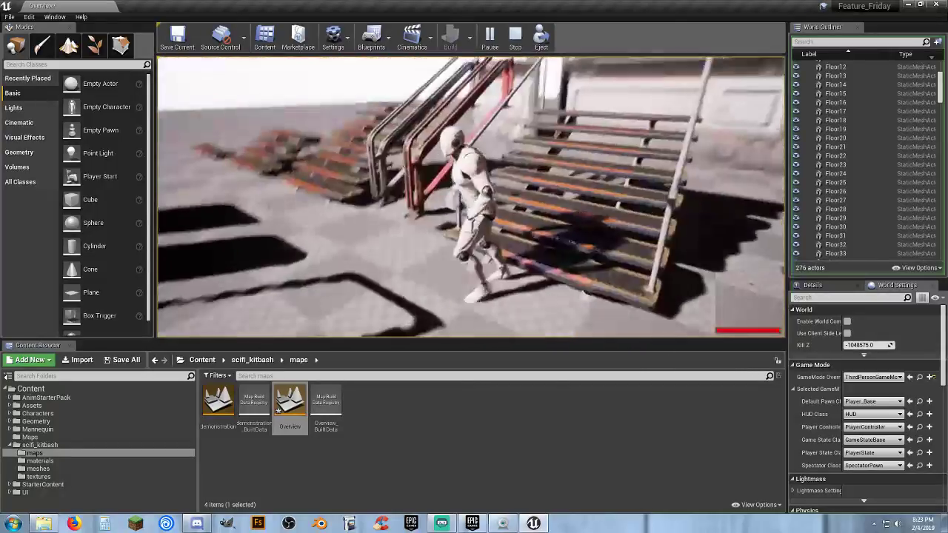
{"action": "key", "text": "w"}
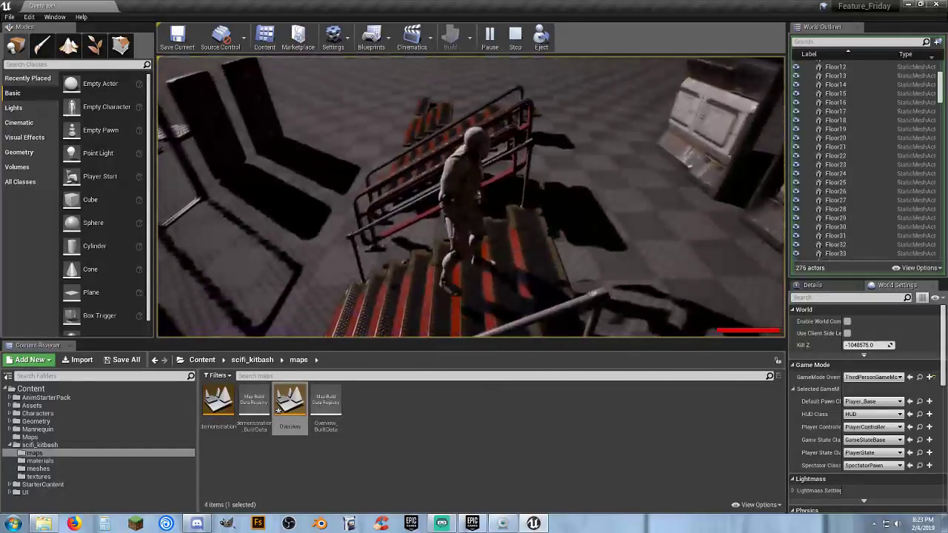
{"action": "key", "text": "a"}
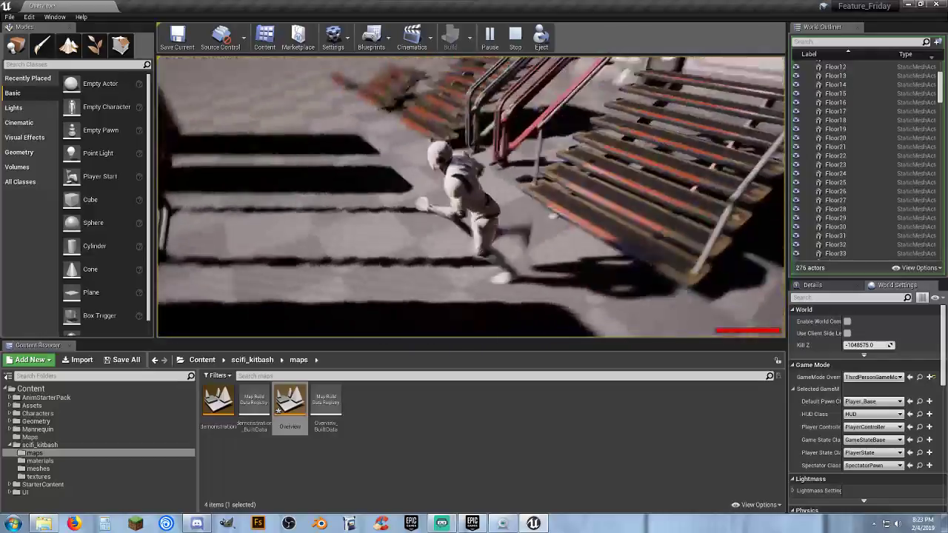
{"action": "key", "text": "w"}
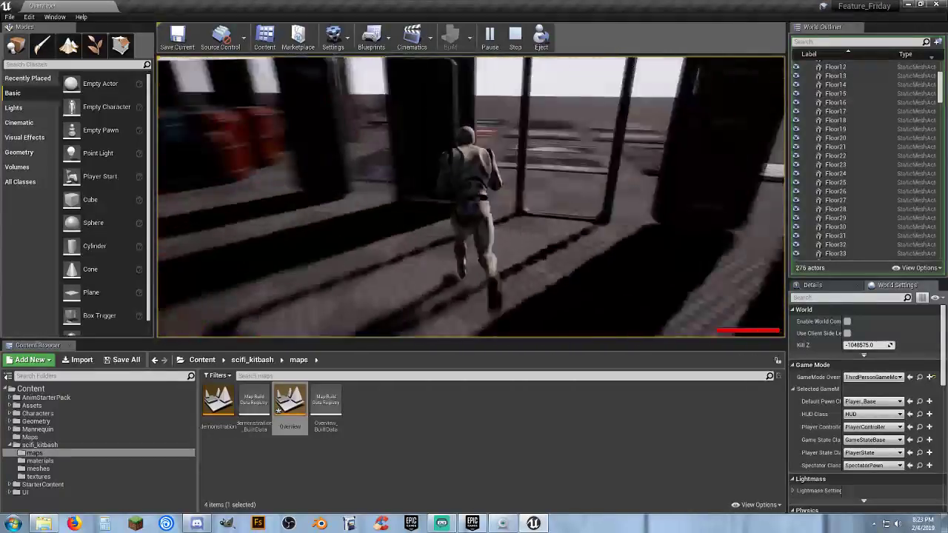
{"action": "key", "text": "Escape"}
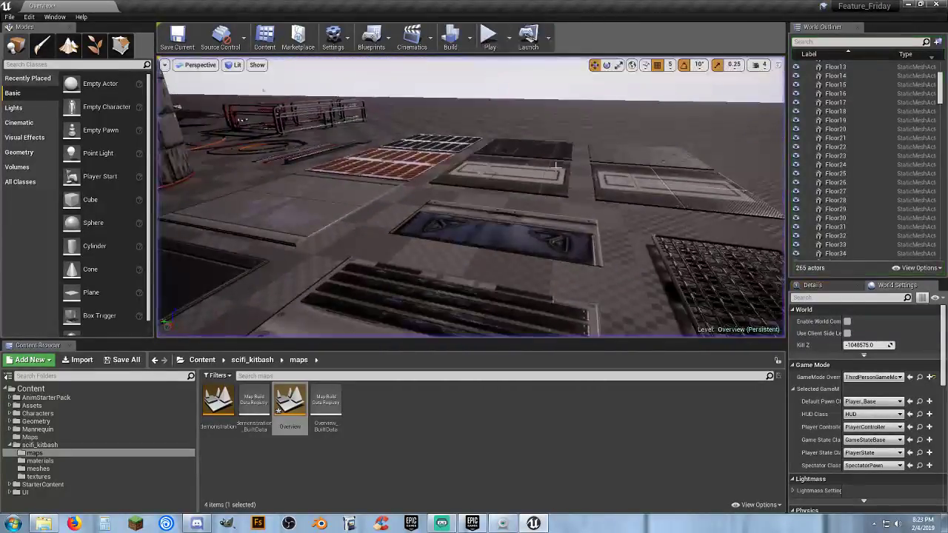
- Survey the Overview level's displayed assets from above and examine the small white fixtures on the floor between the red railings and the jets
{"action": "right_click_drag", "start_coordinate": [471, 197], "coordinate": [323, 223]}
{"action": "key", "text": "s"}
{"action": "key", "text": "w"}
{"action": "key", "text": "w"}
{"action": "key", "text": "a"}
{"action": "key", "text": "w"}
{"action": "key", "text": "s"}
{"action": "key", "text": "w"}
{"action": "key", "text": "w"}
{"action": "key", "text": "s"}
{"action": "key", "text": "d"}
{"action": "key", "text": "s"}
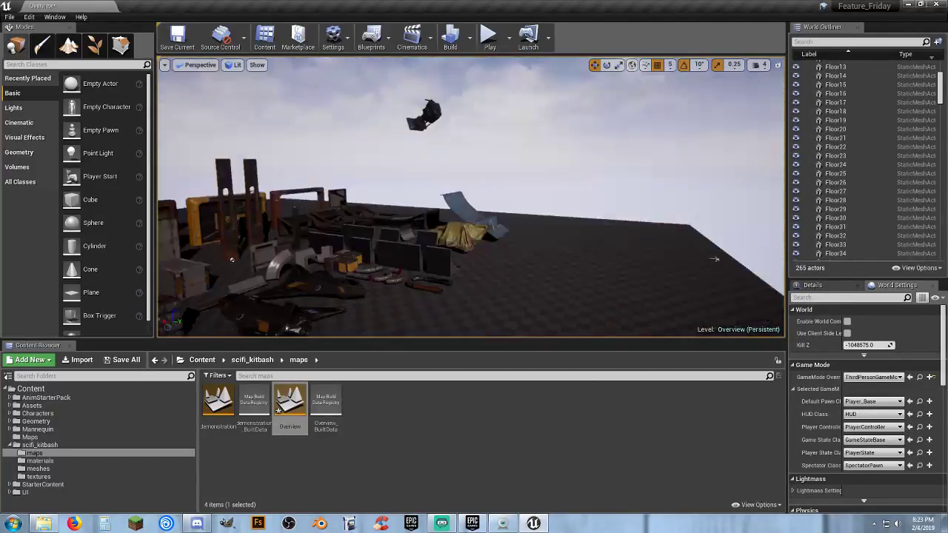
{"action": "right_click_drag", "start_coordinate": [471, 197], "coordinate": [483, 186]}
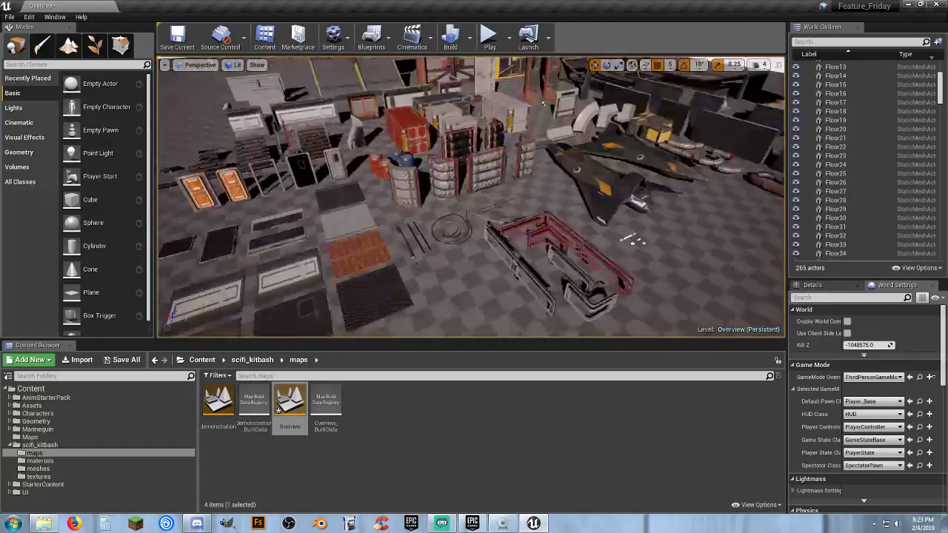
{"action": "right_click_drag", "start_coordinate": [471, 197], "coordinate": [422, 212]}
{"action": "key", "text": "w"}
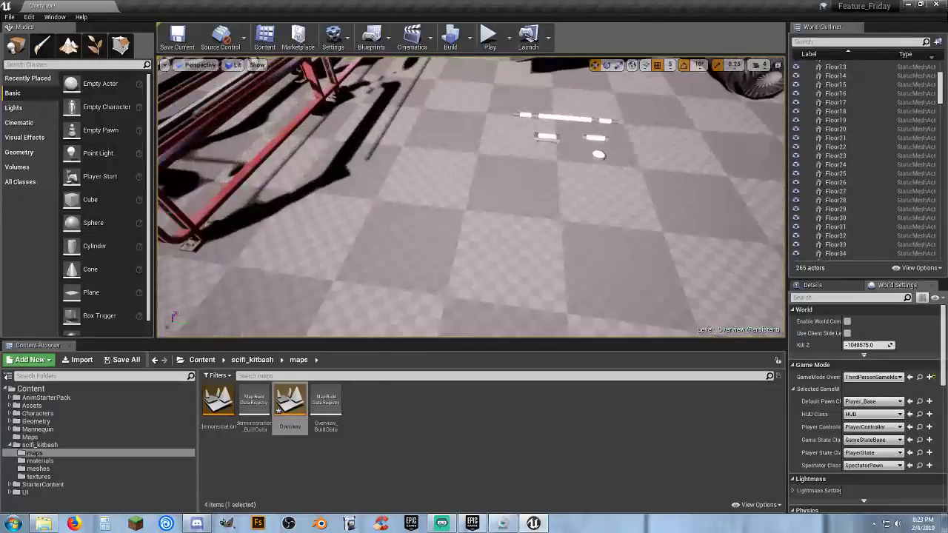
{"action": "right_click_drag", "start_coordinate": [522, 220], "coordinate": [463, 209]}
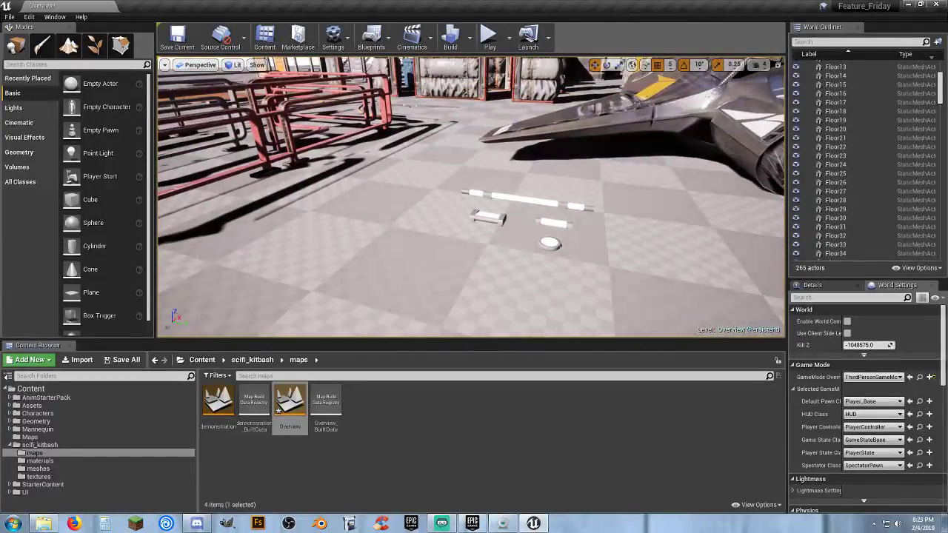
- Inspect the white light fixtures on the floor beside the jet by selecting them one after another
{"action": "left_click", "coordinate": [487, 216]}
{"action": "left_click", "coordinate": [550, 243]}
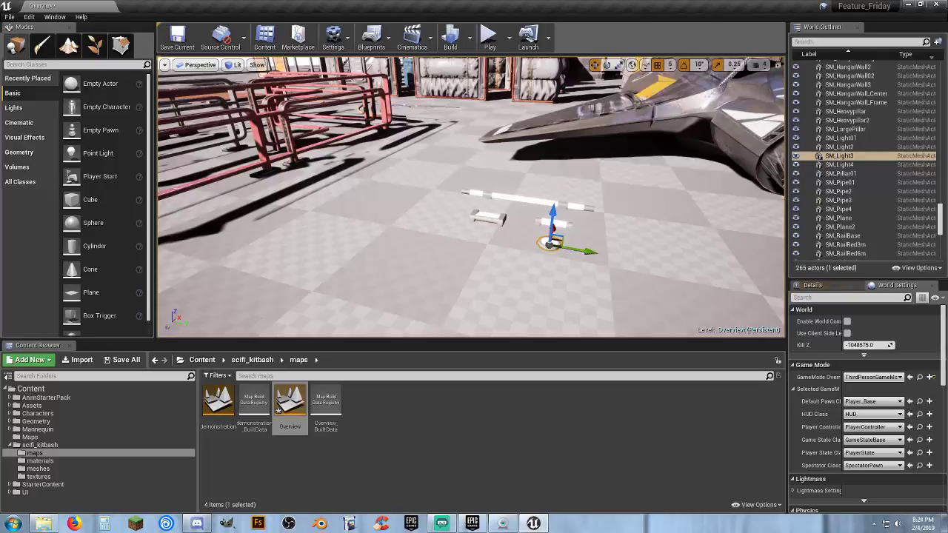
{"action": "left_click", "coordinate": [587, 205]}
{"action": "left_click", "coordinate": [511, 194]}
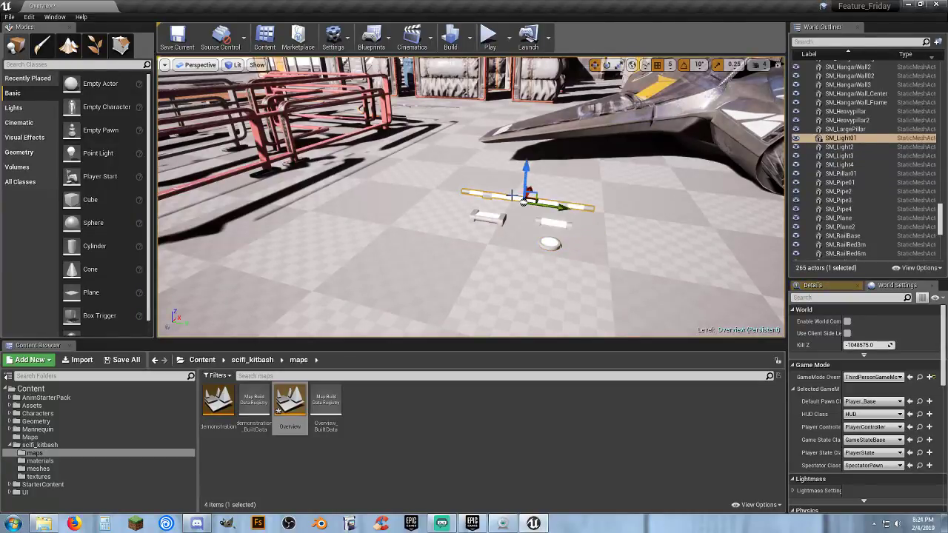
{"action": "right_click_drag", "start_coordinate": [511, 195], "coordinate": [544, 252]}
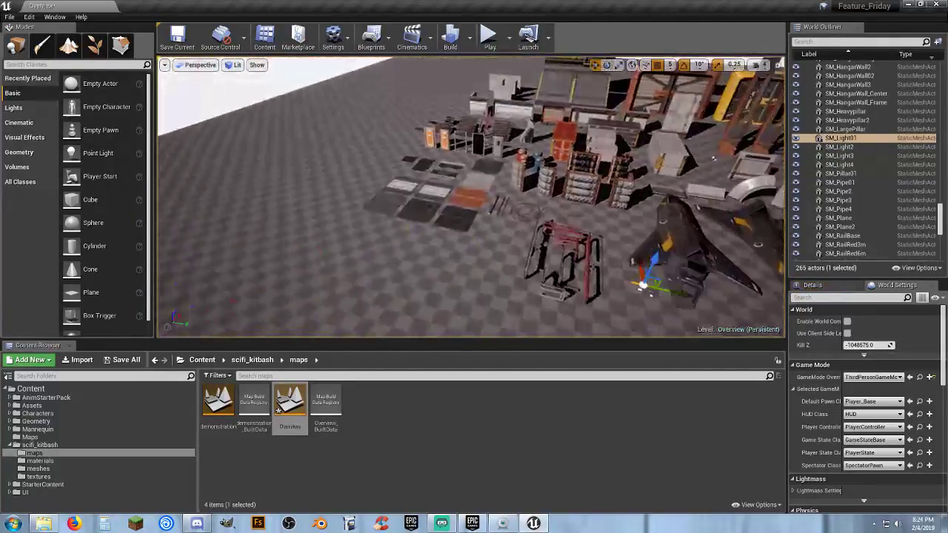
- Examine the coiled and straight cable pieces near the red railings, selecting several of them individually
{"action": "right_click_drag", "start_coordinate": [511, 195], "coordinate": [537, 218]}
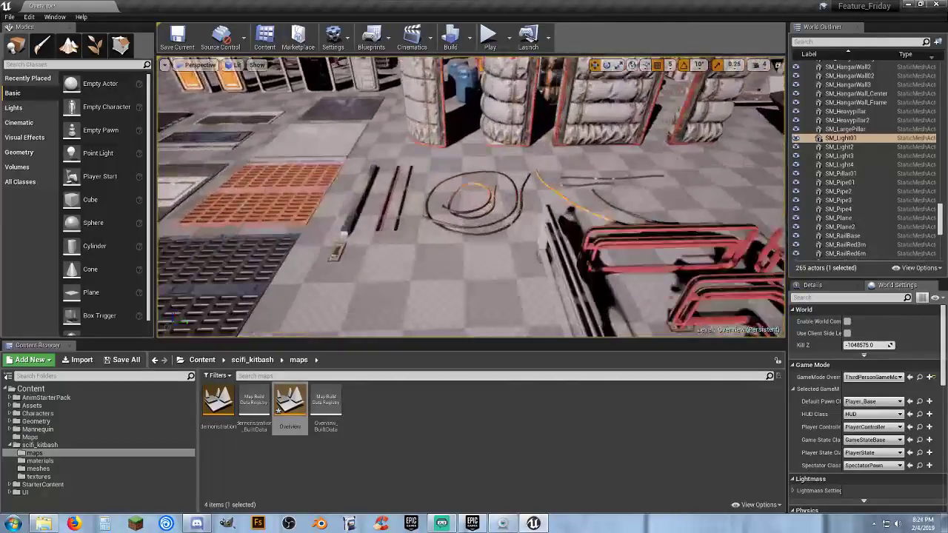
{"action": "left_click", "coordinate": [466, 218]}
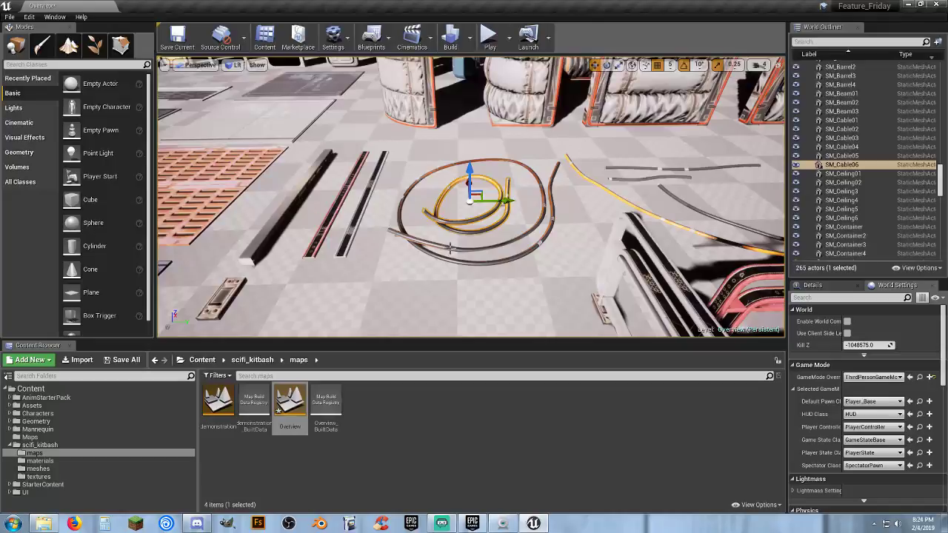
{"action": "left_click", "coordinate": [631, 195]}
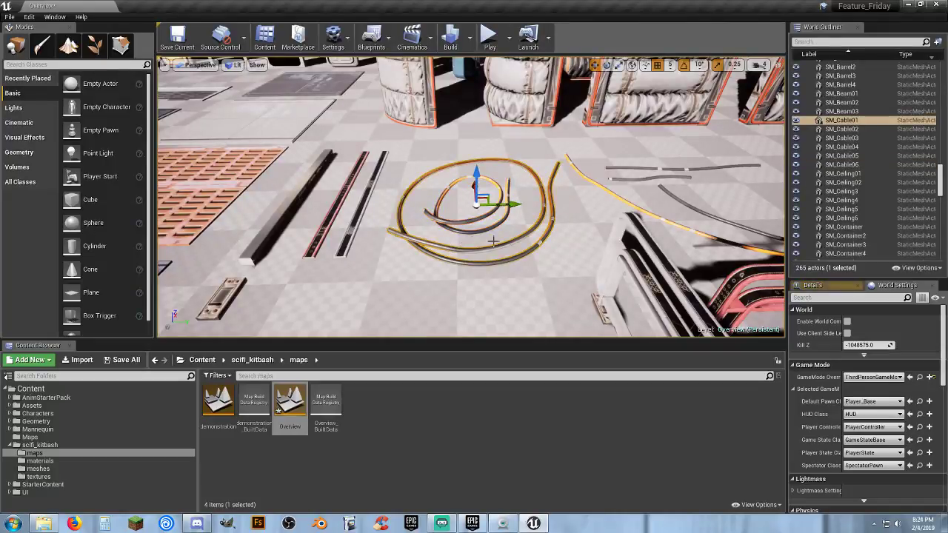
{"action": "left_click", "coordinate": [628, 201]}
{"action": "key", "text": "s"}
{"action": "right_click_drag", "start_coordinate": [627, 202], "coordinate": [565, 229]}
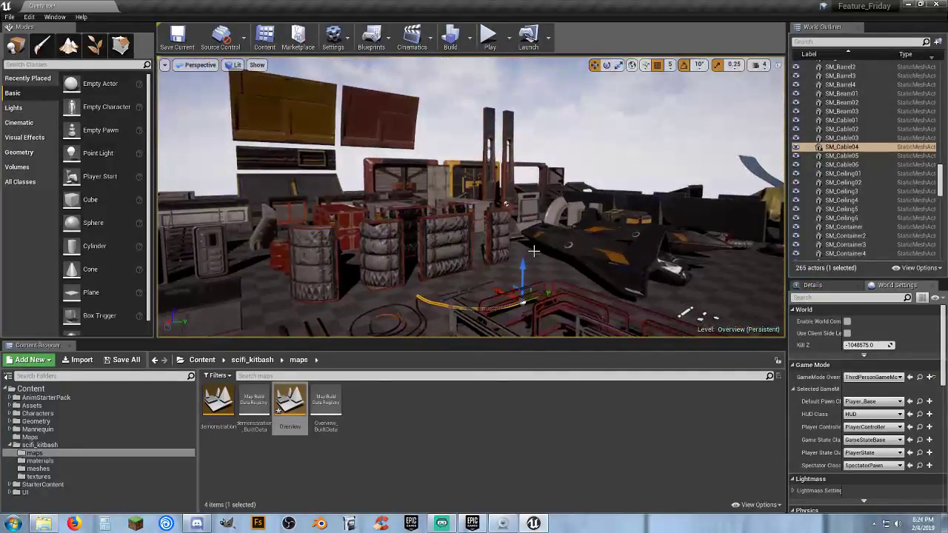
- Inspect the long beam pieces beside the floor grates up close, selecting them individually
{"action": "right_click_drag", "start_coordinate": [534, 251], "coordinate": [522, 293]}
{"action": "key", "text": "w"}
{"action": "key", "text": "s"}
{"action": "key", "text": "w"}
{"action": "left_click", "coordinate": [438, 297]}
{"action": "left_click", "coordinate": [541, 243]}
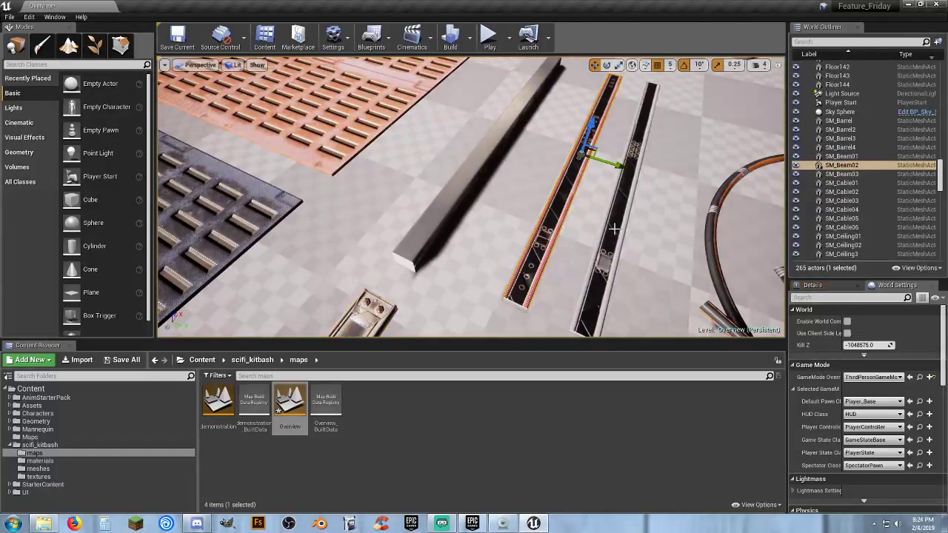
{"action": "left_click", "coordinate": [614, 227]}
{"action": "key", "text": "s"}
{"action": "right_click_drag", "start_coordinate": [614, 227], "coordinate": [670, 178]}
- Save the Overview level and open the demonstration level from the maps folder
{"action": "left_click", "coordinate": [334, 454]}
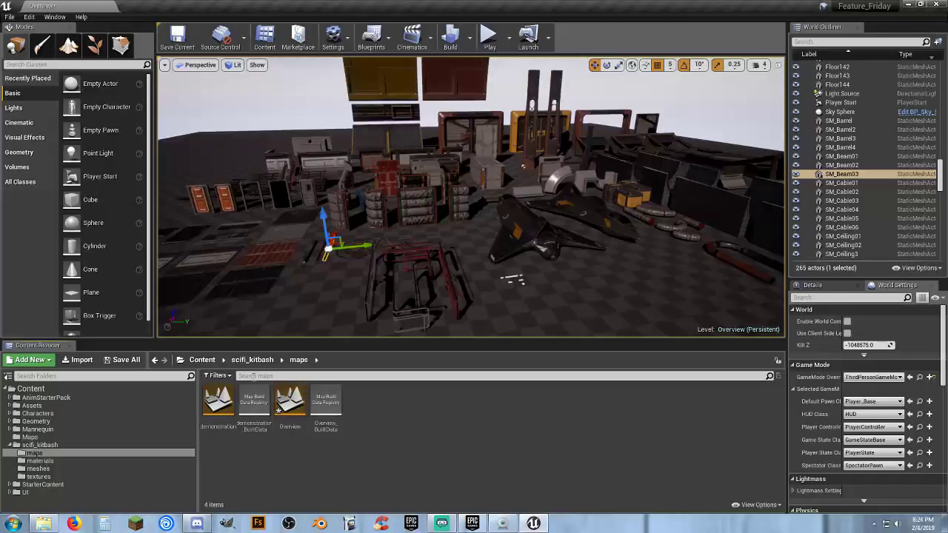
{"action": "left_click", "coordinate": [123, 360]}
{"action": "left_click", "coordinate": [562, 352]}
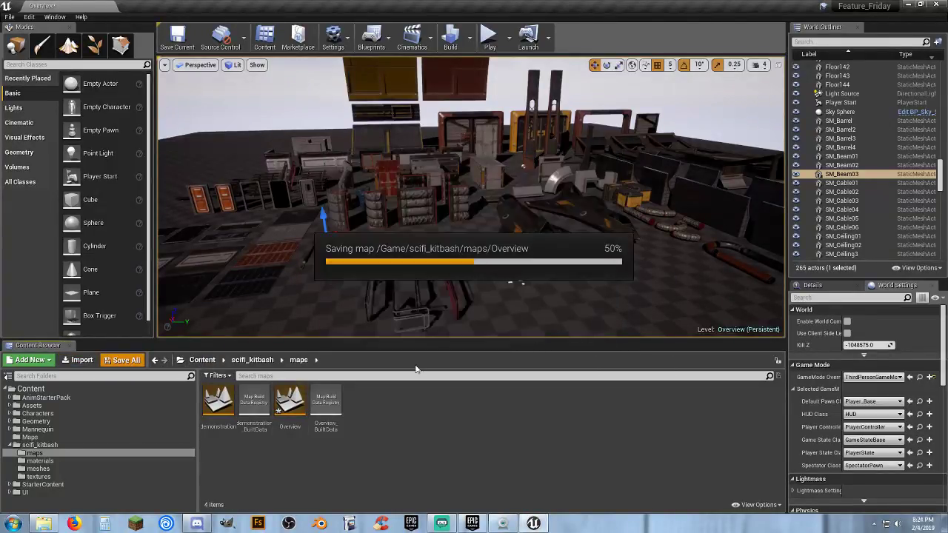
{"action": "double_click", "coordinate": [218, 407]}
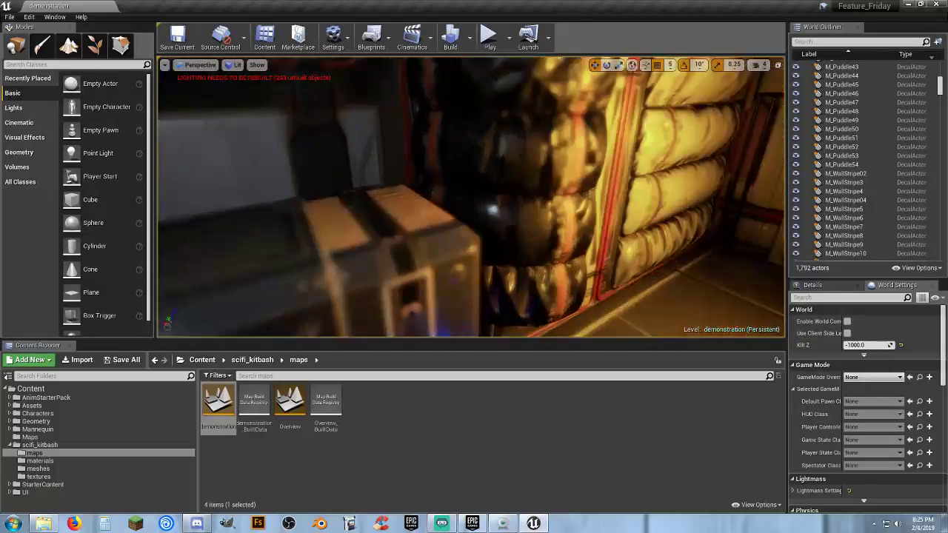
- Look through the corridor and hangar and select the sphere reflection captures 3 through 9 to examine their coverage
{"action": "right_click_drag", "start_coordinate": [471, 196], "coordinate": [574, 226]}
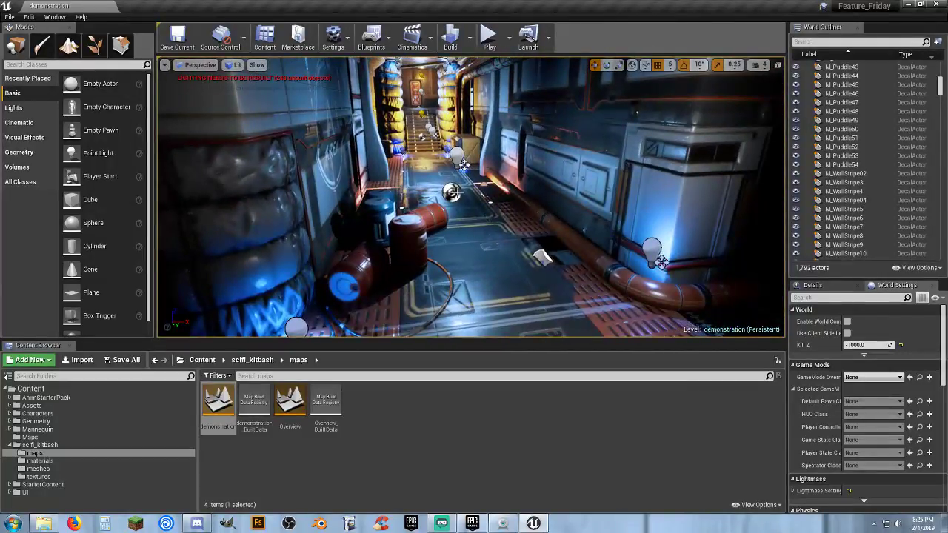
{"action": "left_click", "coordinate": [451, 193]}
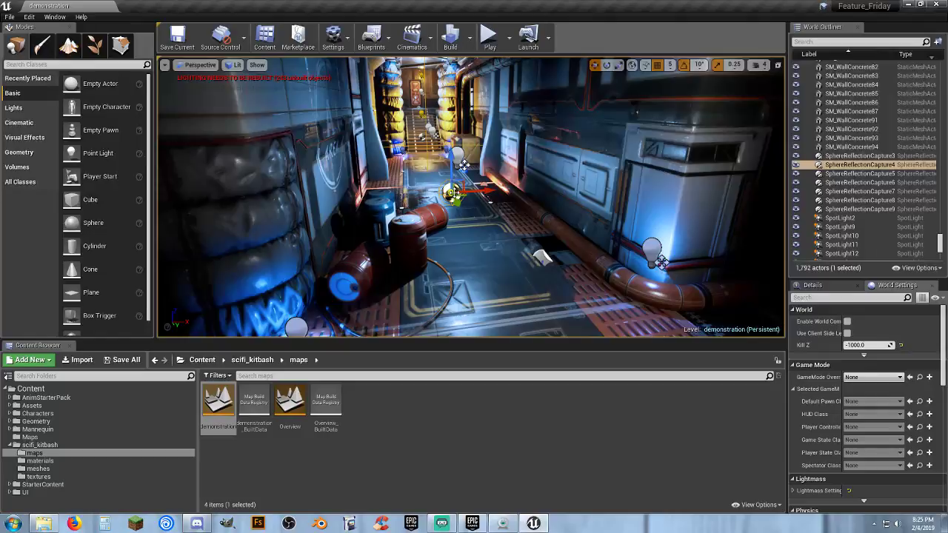
{"action": "left_click", "coordinate": [817, 156]}
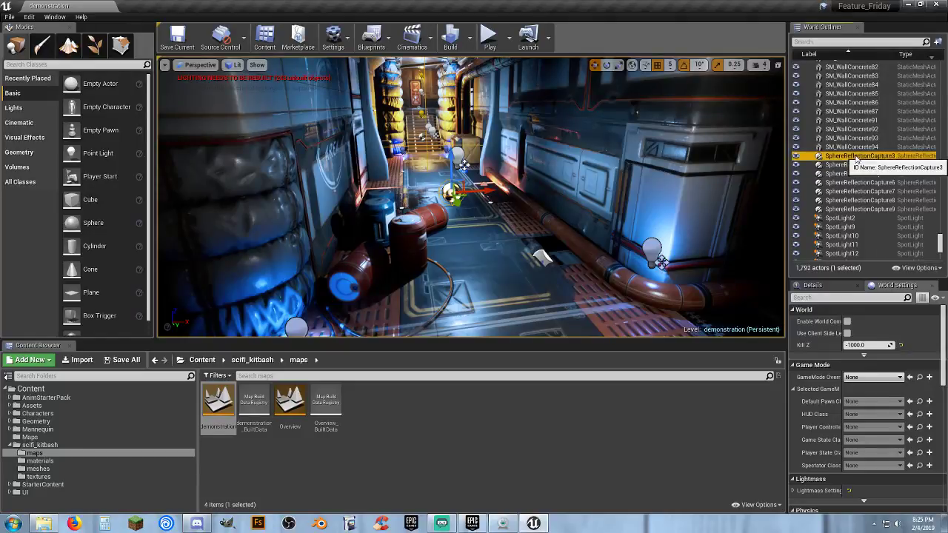
{"action": "left_click", "coordinate": [852, 209], "text": "shift"}
{"action": "right_click_drag", "start_coordinate": [474, 200], "coordinate": [503, 230]}
{"action": "key", "text": "w"}
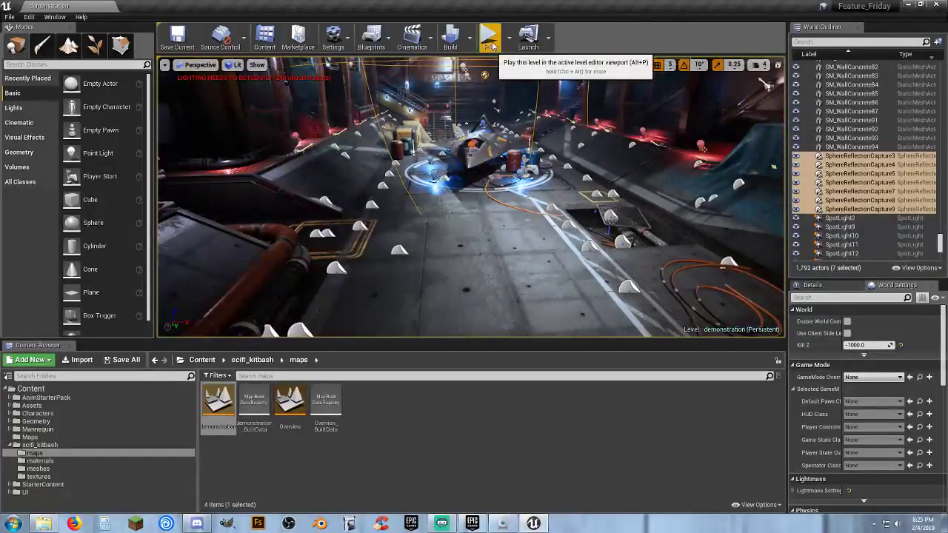
- End the play session and set the demonstration level's GameMode Override to ThirdPersonGameMode
{"action": "key", "text": "Escape"}
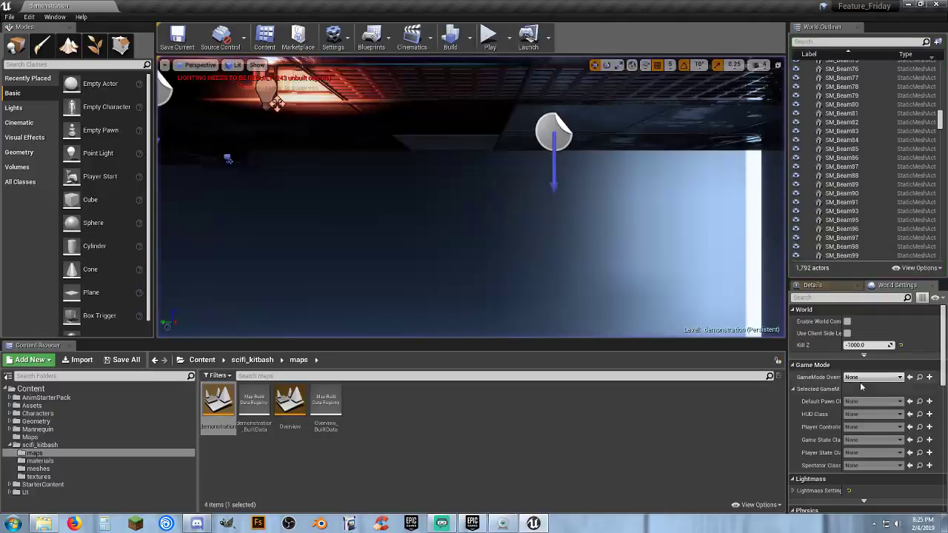
{"action": "left_click", "coordinate": [867, 379]}
{"action": "left_click", "coordinate": [854, 458]}
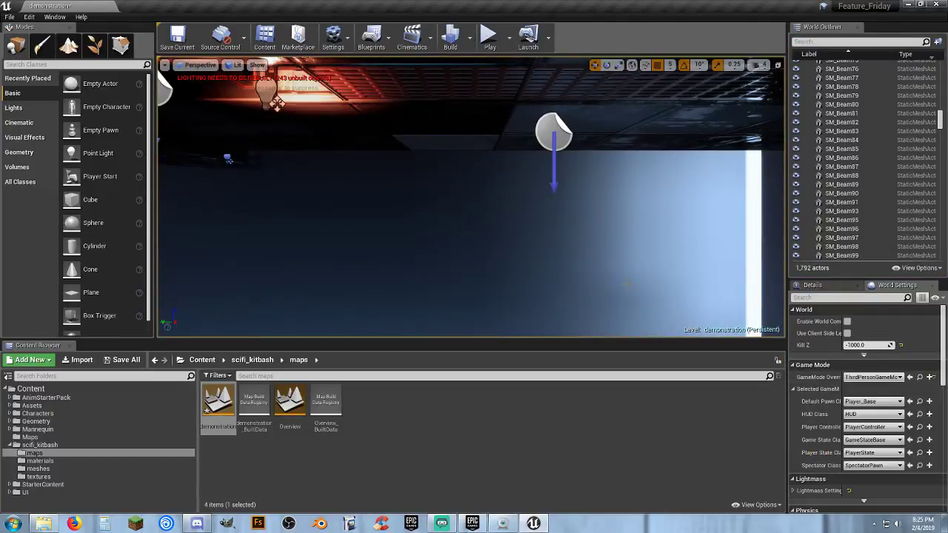
- Start a playtest of the demonstration level and run the character across the hangar through the round tunnel
{"action": "right_click_drag", "start_coordinate": [518, 215], "coordinate": [592, 274]}
{"action": "right_click_drag", "start_coordinate": [474, 200], "coordinate": [636, 207]}
{"action": "right_click_drag", "start_coordinate": [700, 201], "coordinate": [622, 206]}
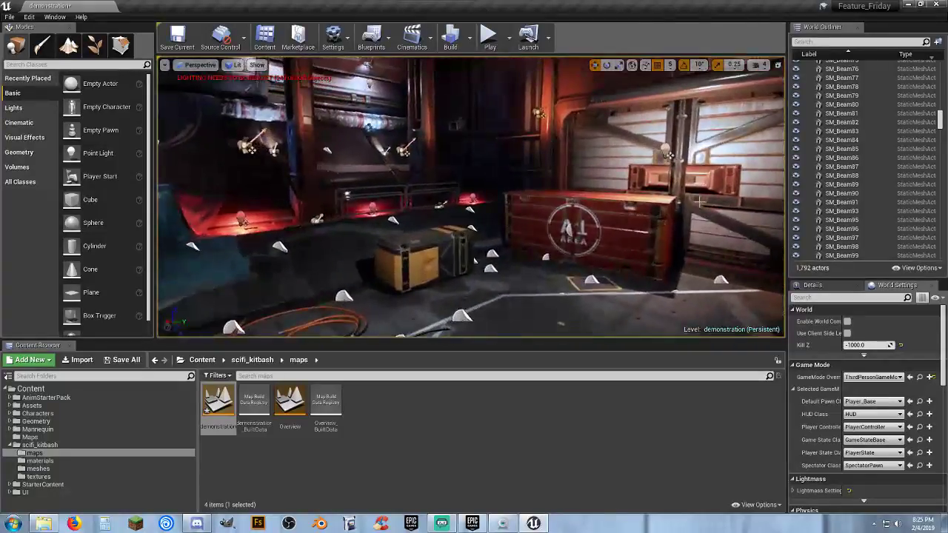
{"action": "left_click", "coordinate": [490, 38]}
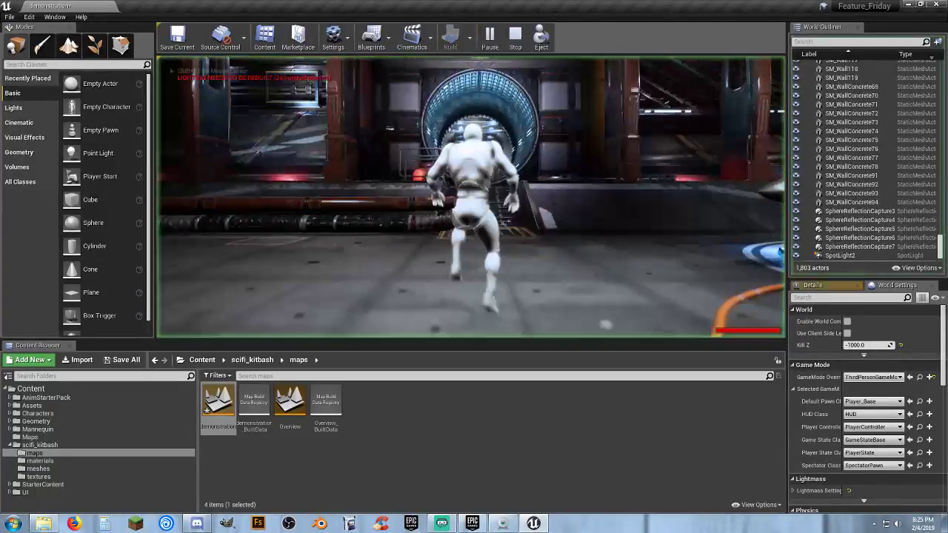
{"action": "key", "text": "w"}
{"action": "key", "text": "w"}
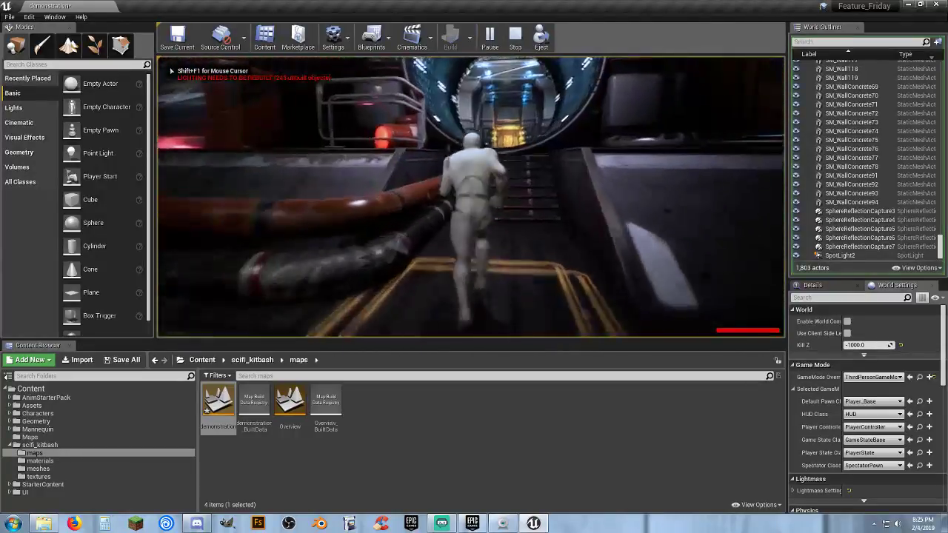
{"action": "key", "text": "w"}
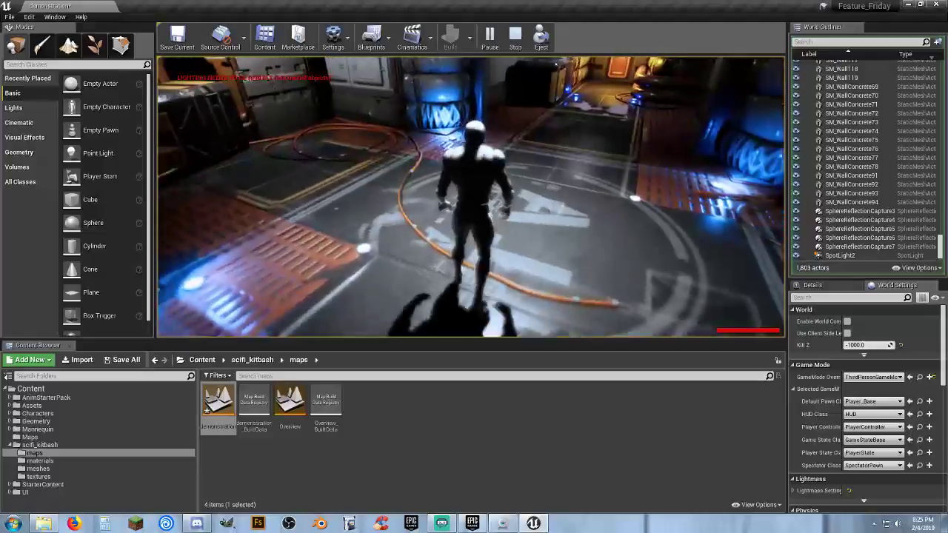
- Run the character along the corridor and through the hangar toward the blue jet, test jumping, and end the playtest
{"action": "key", "text": "w"}
{"action": "key", "text": "w"}
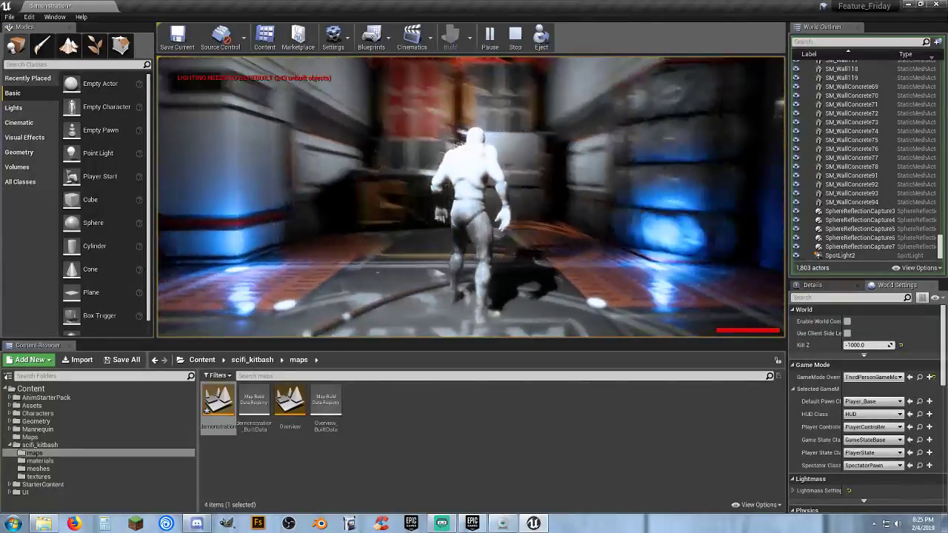
{"action": "key", "text": "space"}
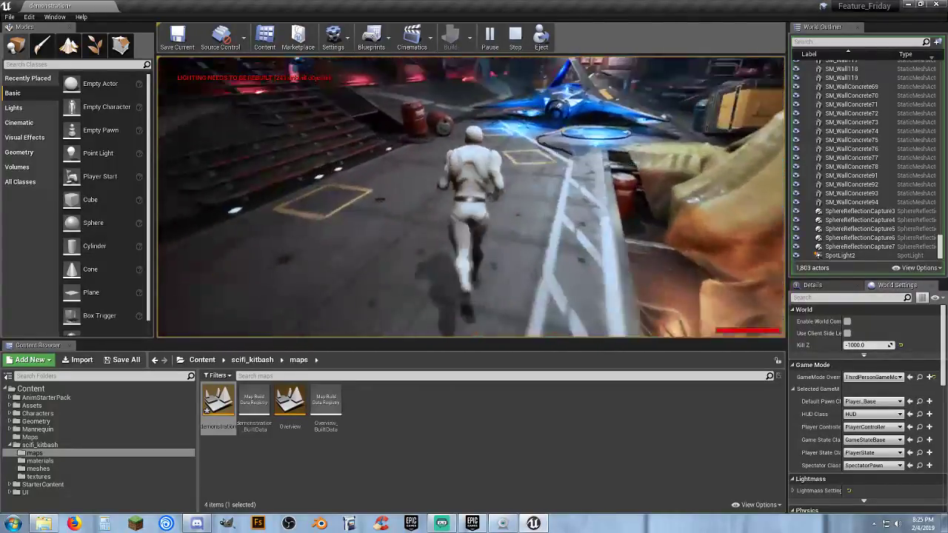
{"action": "key", "text": "Escape"}
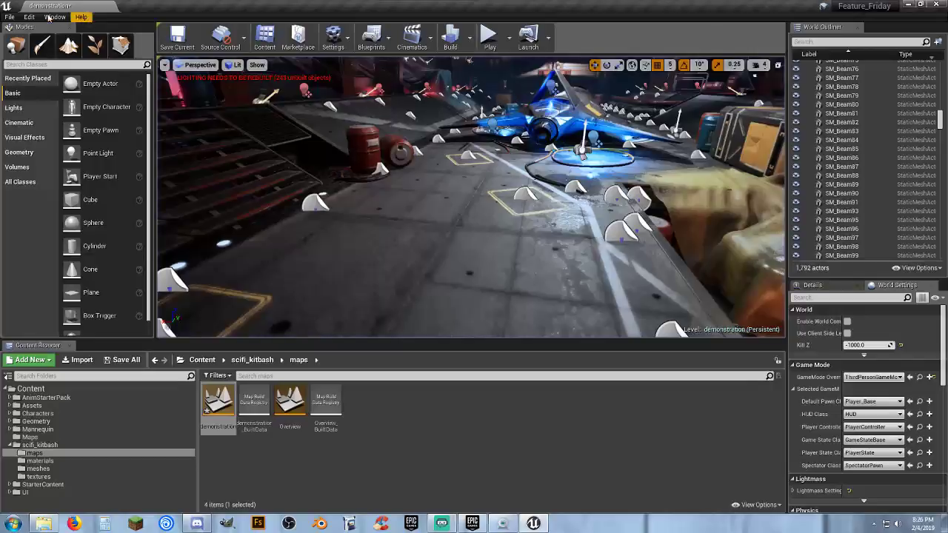
- Create a new level from the VR-Basic template, saving the demonstration level's changes
{"action": "left_click", "coordinate": [10, 16]}
{"action": "left_click", "coordinate": [33, 36]}
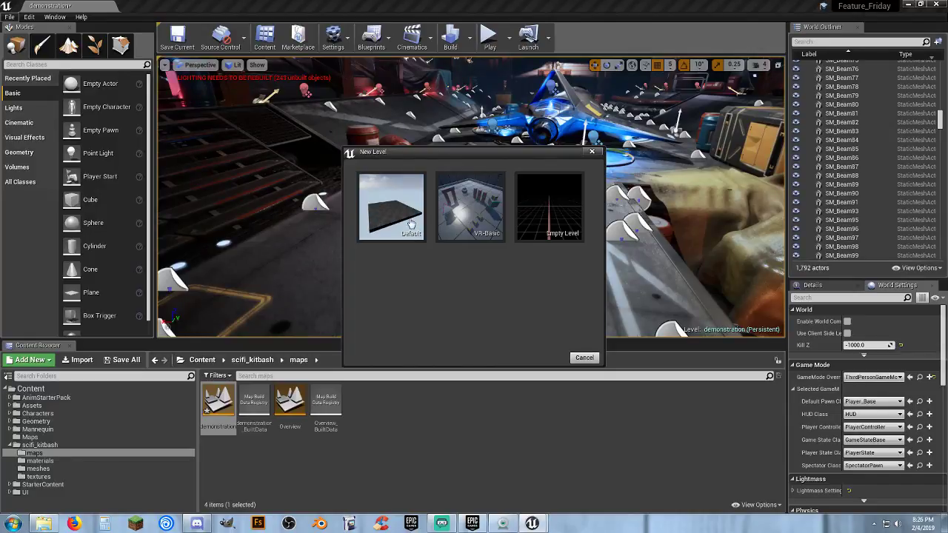
{"action": "left_click", "coordinate": [478, 219]}
{"action": "left_click", "coordinate": [552, 351]}
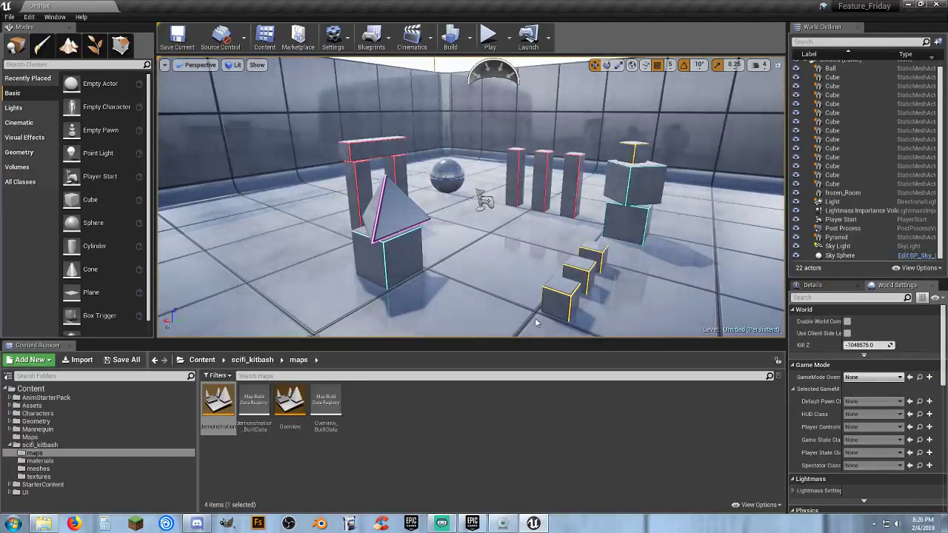
- Delete the ball, all the cubes and the pyramid from the new level
{"action": "left_click", "coordinate": [827, 68]}
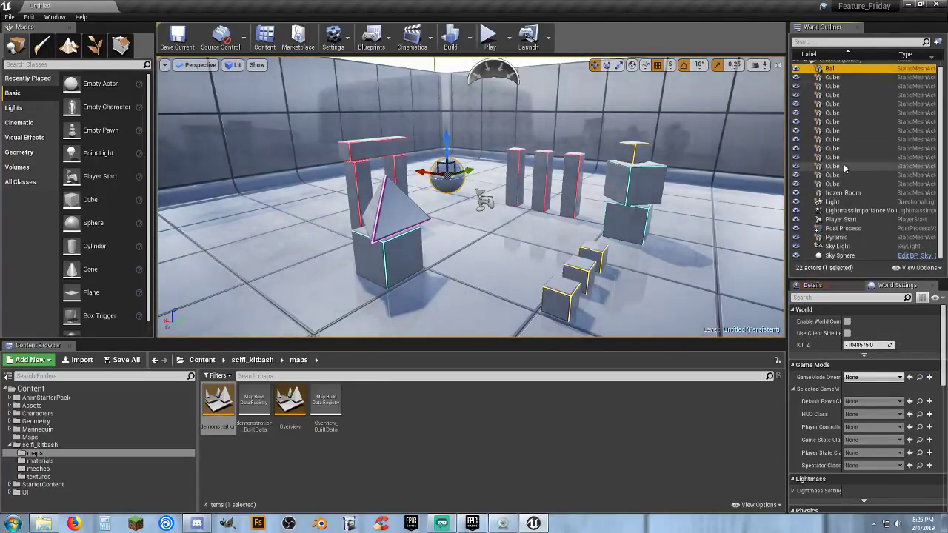
{"action": "left_click", "coordinate": [840, 183], "text": "shift"}
{"action": "left_click", "coordinate": [835, 238], "text": "ctrl"}
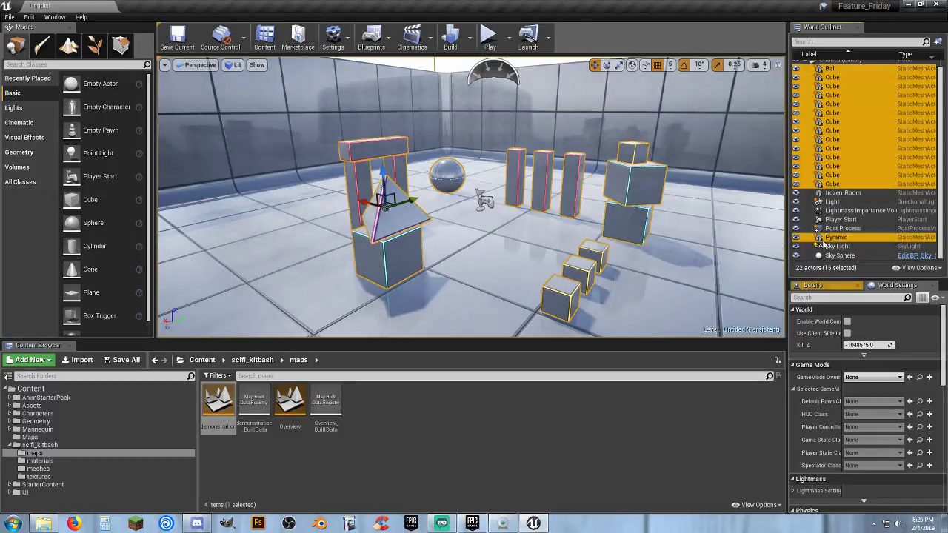
{"action": "key", "text": "Delete"}
- Select the directional light and sky light together and move them down to the floor
{"action": "right_click_drag", "start_coordinate": [552, 216], "coordinate": [542, 141]}
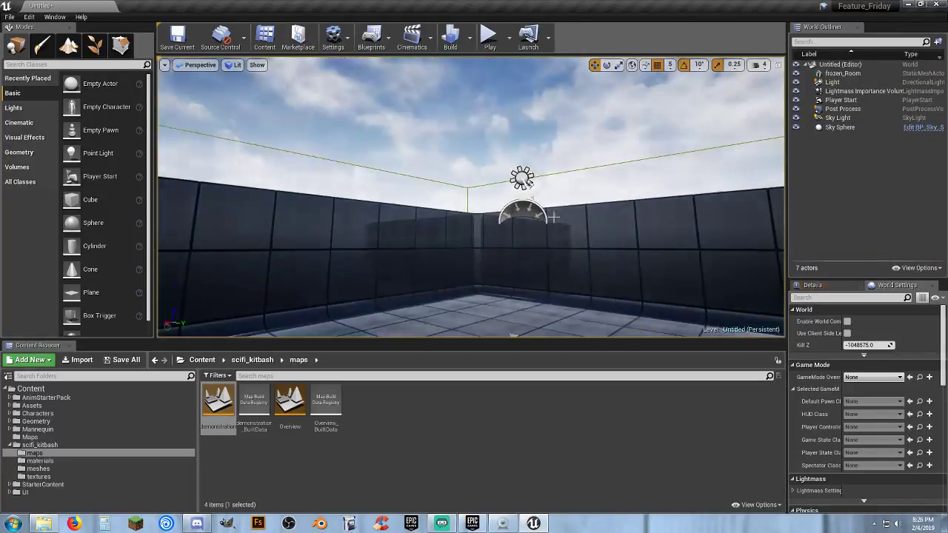
{"action": "left_click", "coordinate": [522, 179]}
{"action": "left_click", "coordinate": [521, 206], "text": "ctrl"}
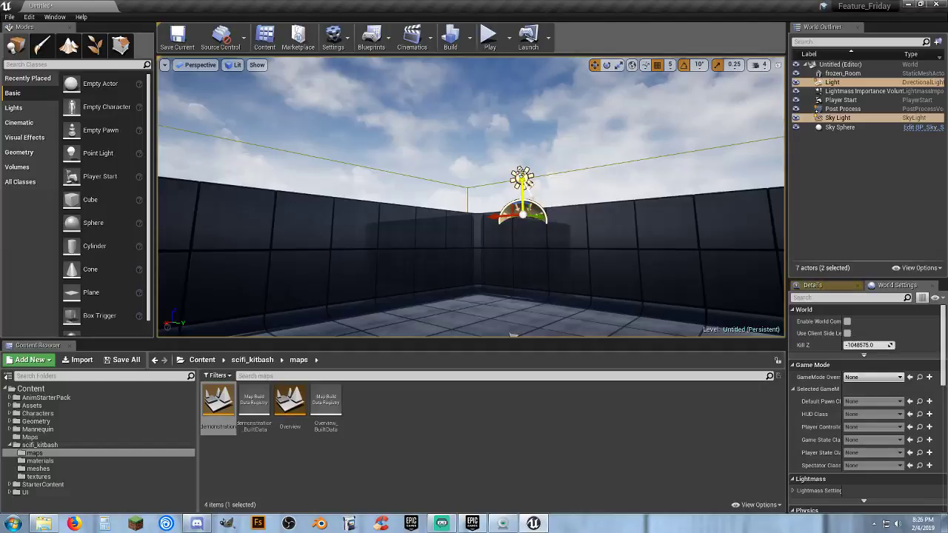
{"action": "right_click_drag", "start_coordinate": [521, 206], "coordinate": [526, 274]}
- Set the new level's GameMode Override to ThirdPersonGameMode and briefly playtest the empty room
{"action": "left_click", "coordinate": [870, 377]}
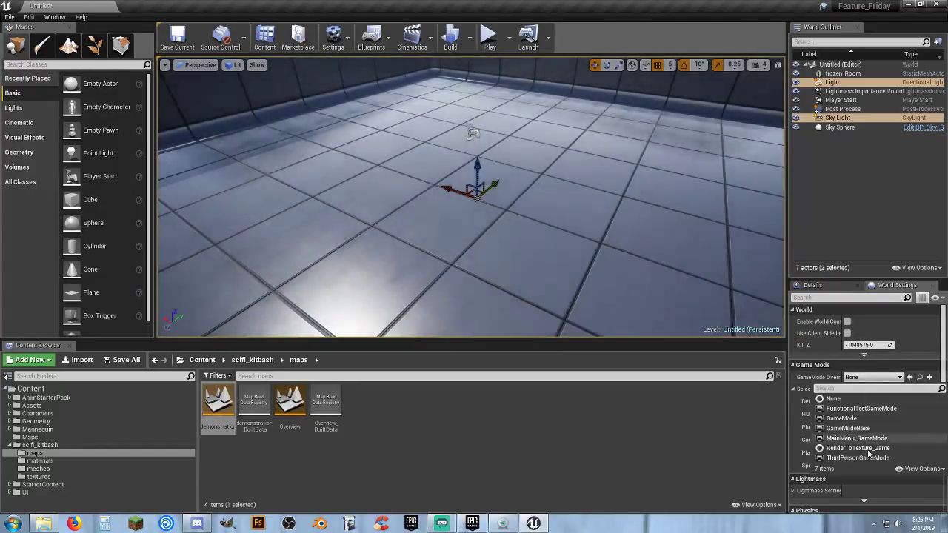
{"action": "left_click", "coordinate": [858, 458]}
{"action": "left_click", "coordinate": [491, 37]}
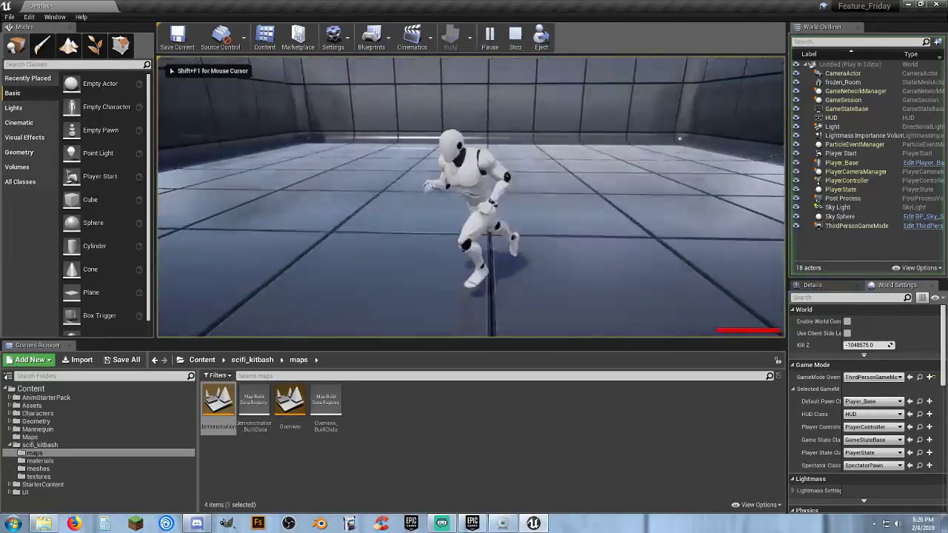
{"action": "key", "text": "Escape"}
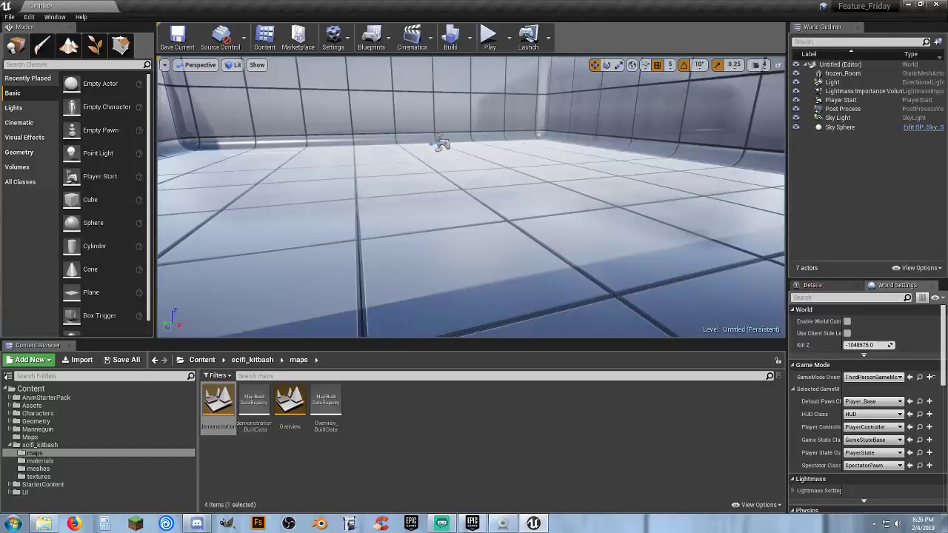
- Browse the kit's meshes folder and place SM_RoundWall04 on the floor of the empty room
{"action": "left_click", "coordinate": [44, 469]}
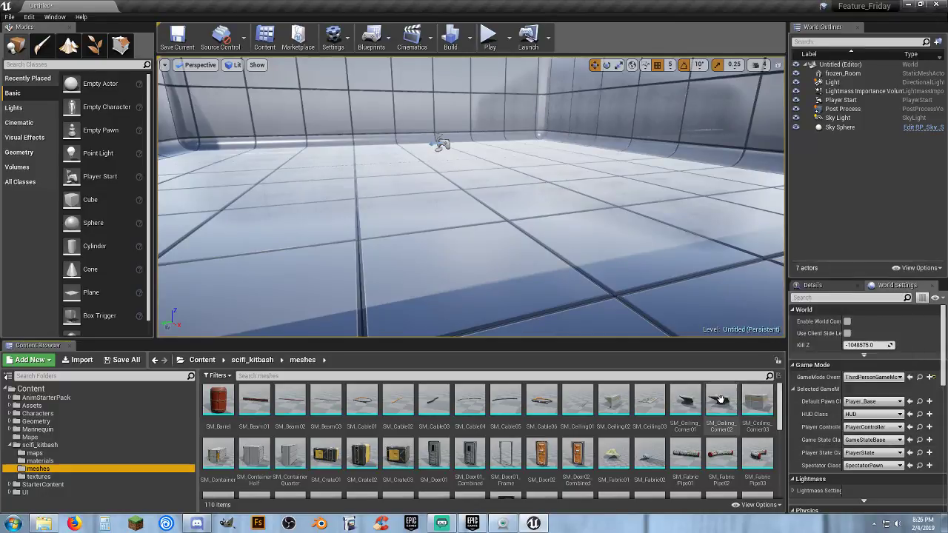
{"action": "scroll", "coordinate": [717, 400], "scroll_direction": "down", "scroll_amount": 1}
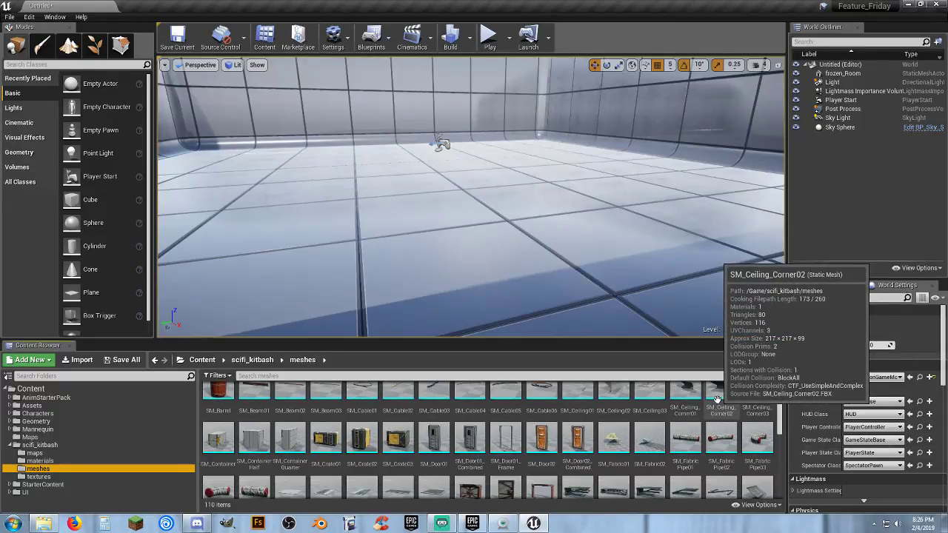
{"action": "scroll", "coordinate": [717, 400], "scroll_direction": "down", "scroll_amount": 6}
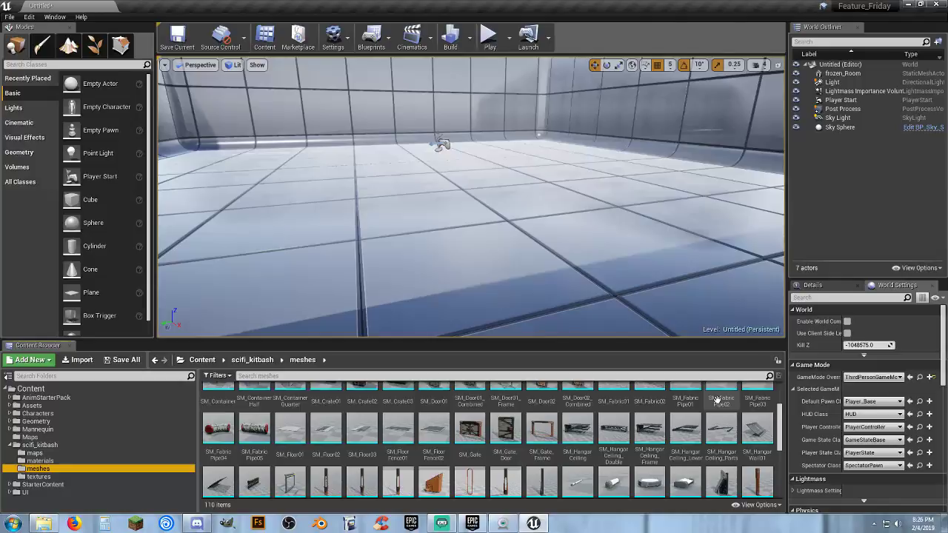
{"action": "scroll", "coordinate": [718, 400], "scroll_direction": "down", "scroll_amount": 3}
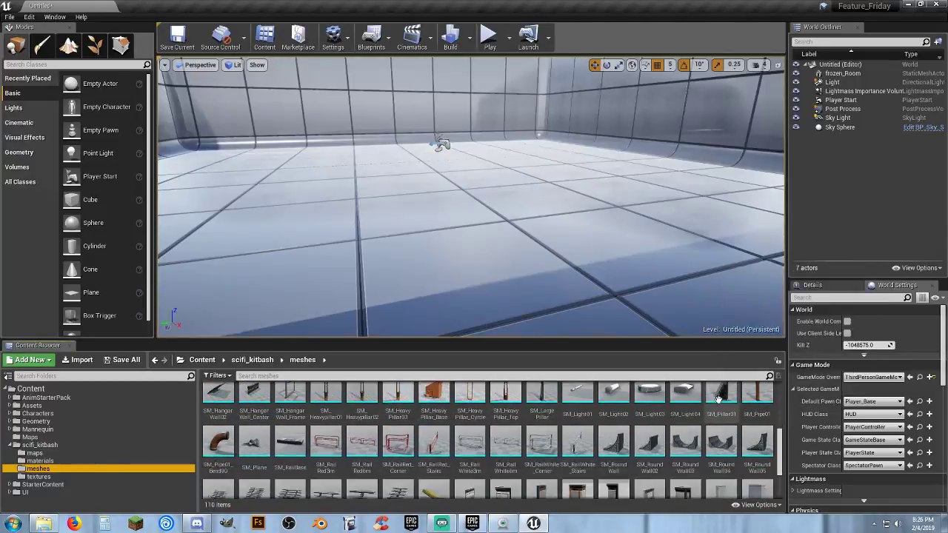
{"action": "scroll", "coordinate": [718, 400], "scroll_direction": "down", "scroll_amount": 1}
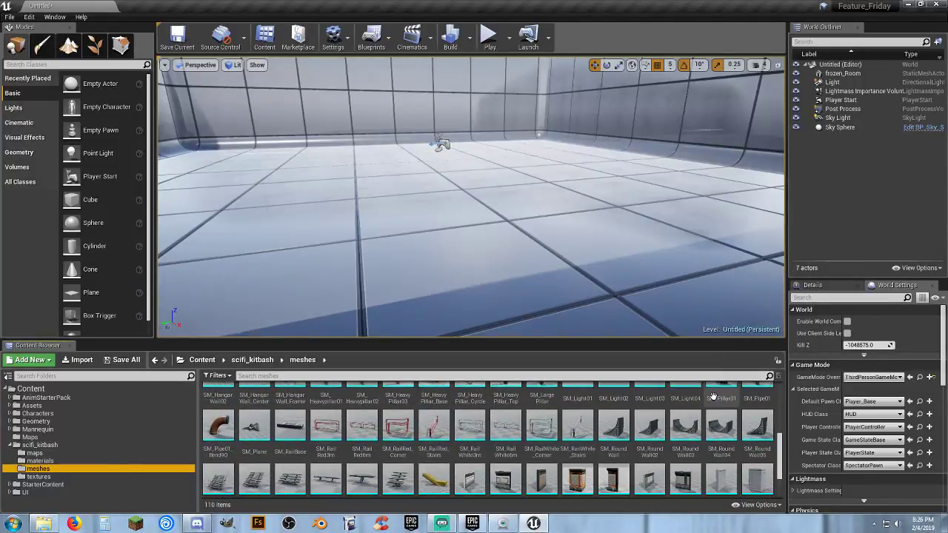
{"action": "right_click_drag", "start_coordinate": [565, 223], "coordinate": [529, 207]}
{"action": "left_click", "coordinate": [722, 427]}
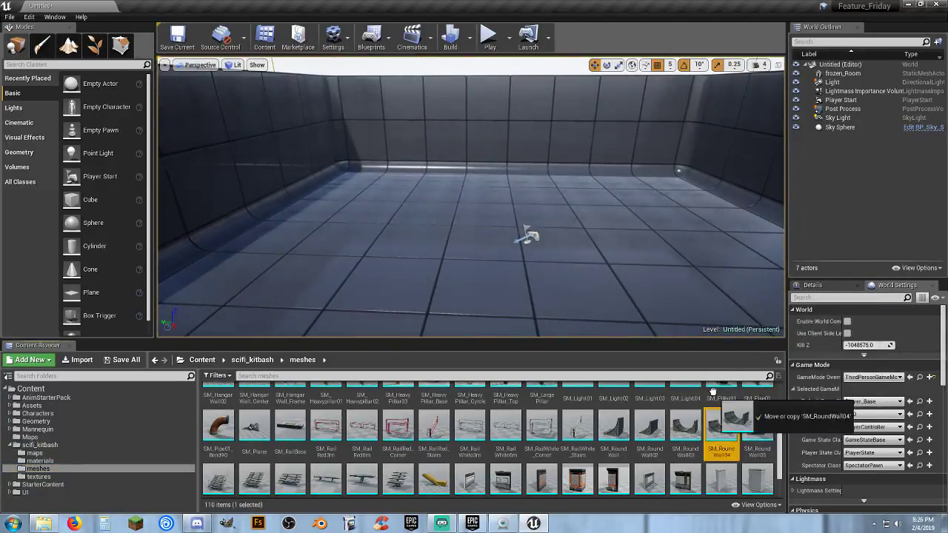
{"action": "left_click_drag", "start_coordinate": [501, 189], "coordinate": [510, 94]}
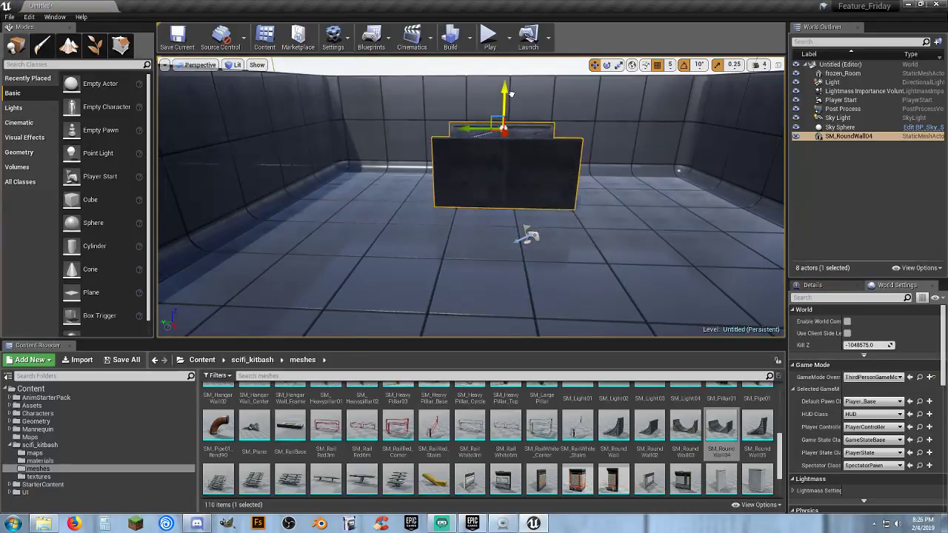
- Move the SM_RoundWall04 ramp across the floor into a corner of the room
{"action": "right_click_drag", "start_coordinate": [503, 171], "coordinate": [503, 215]}
{"action": "mouse_move", "coordinate": [320, 172]}
{"action": "left_mouse_down"}
{"action": "mouse_move", "coordinate": [397, 168]}
{"action": "mouse_move", "coordinate": [306, 167]}
{"action": "left_mouse_up"}
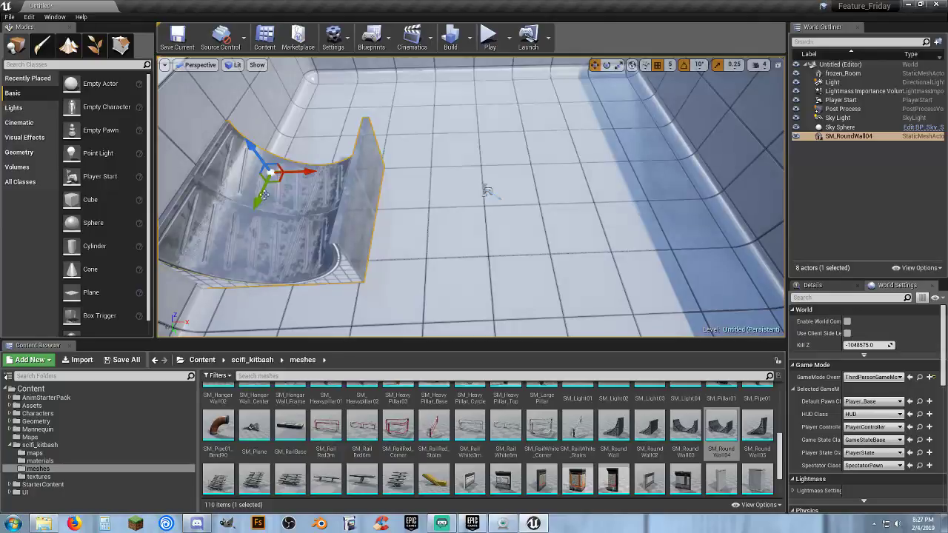
{"action": "left_click_drag", "start_coordinate": [252, 201], "coordinate": [315, 68]}
{"action": "right_click_drag", "start_coordinate": [315, 67], "coordinate": [274, 29]}
{"action": "key", "text": "w"}
{"action": "key", "text": "d"}
{"action": "right_click_drag", "start_coordinate": [422, 239], "coordinate": [432, 240]}
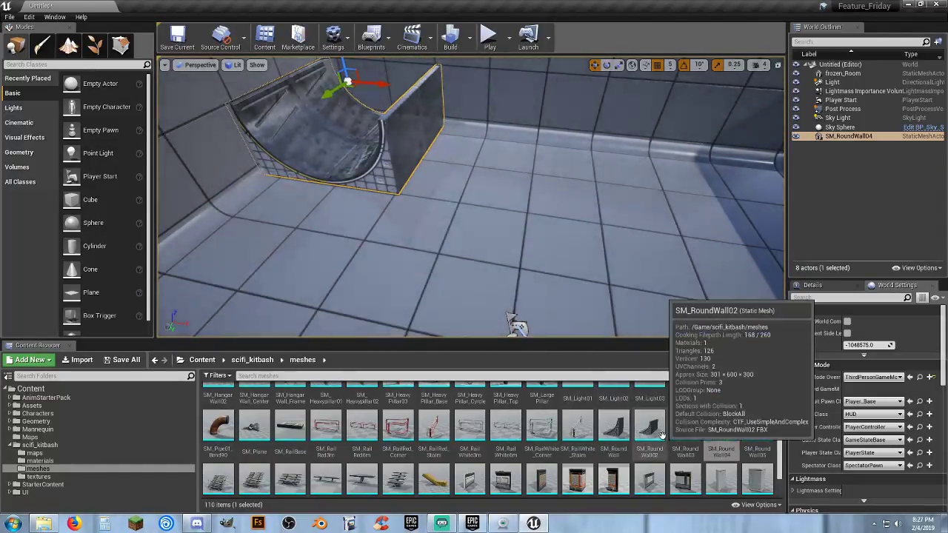
- Find the stair meshes and place SM_Stairs01 on the floor beside the round wall, facing the room's wall
{"action": "scroll", "coordinate": [655, 430], "scroll_direction": "down", "scroll_amount": 3}
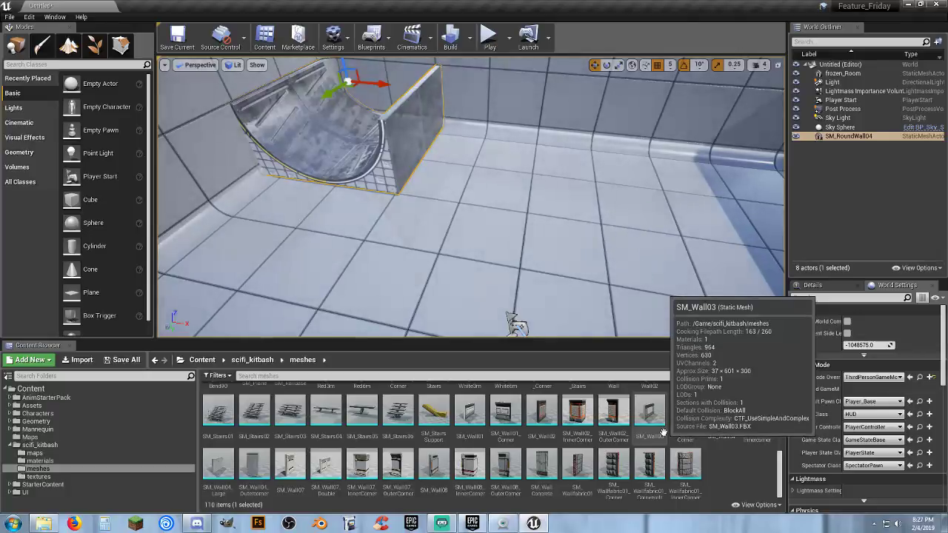
{"action": "scroll", "coordinate": [674, 435], "scroll_direction": "up", "scroll_amount": 3}
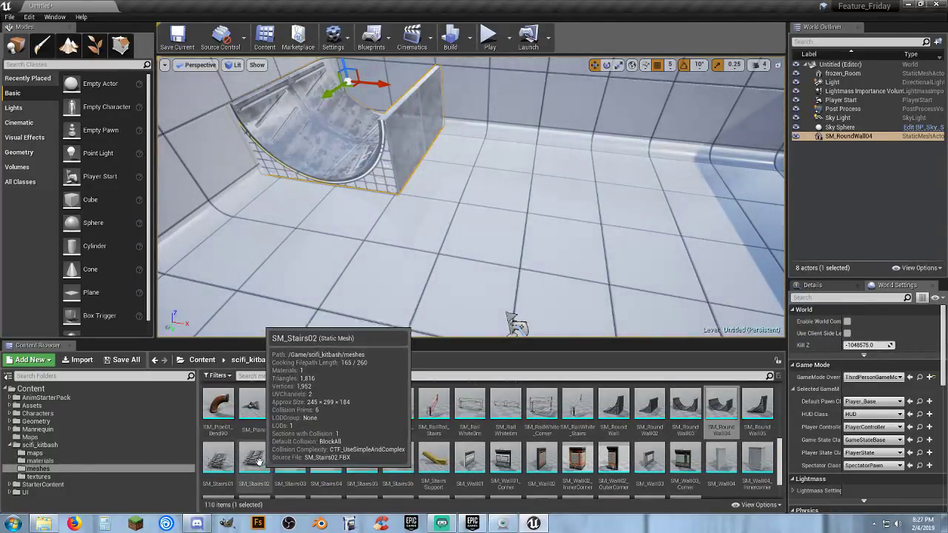
{"action": "left_click_drag", "start_coordinate": [218, 459], "coordinate": [474, 183]}
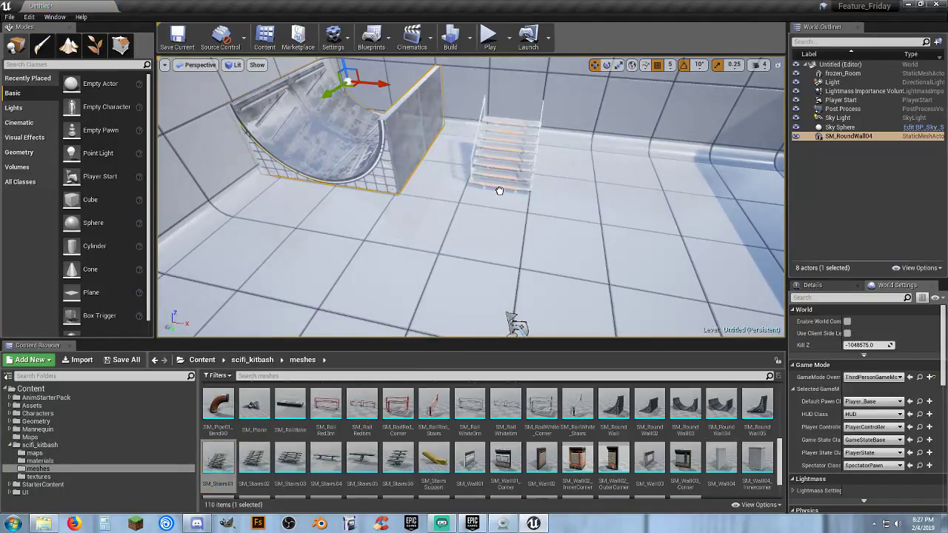
{"action": "left_click_drag", "start_coordinate": [526, 192], "coordinate": [526, 192]}
{"action": "right_click_drag", "start_coordinate": [526, 192], "coordinate": [548, 196]}
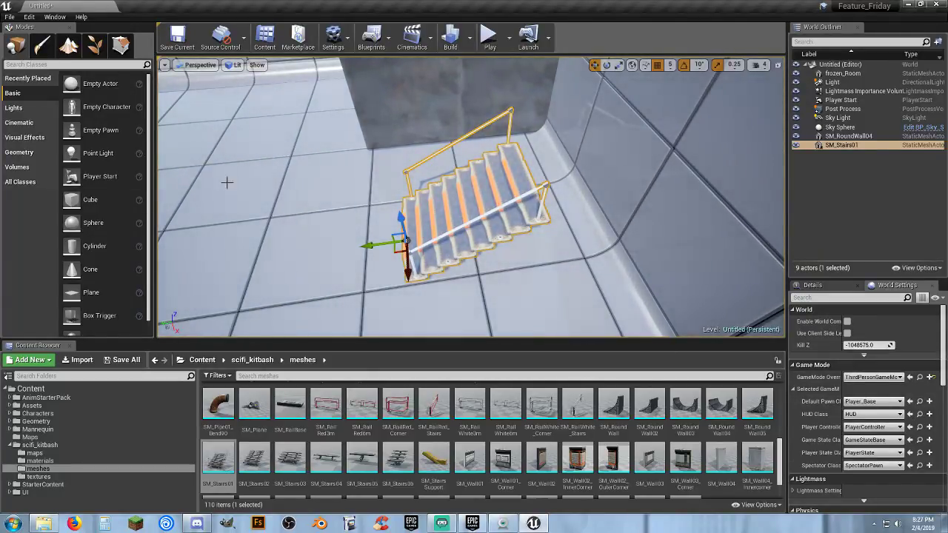
{"action": "mouse_move", "coordinate": [396, 170]}
{"action": "right_mouse_down"}
{"action": "mouse_move", "coordinate": [466, 178]}
{"action": "mouse_move", "coordinate": [415, 159]}
{"action": "mouse_move", "coordinate": [393, 163]}
{"action": "right_mouse_up"}
{"action": "right_click_drag", "start_coordinate": [411, 197], "coordinate": [415, 200]}
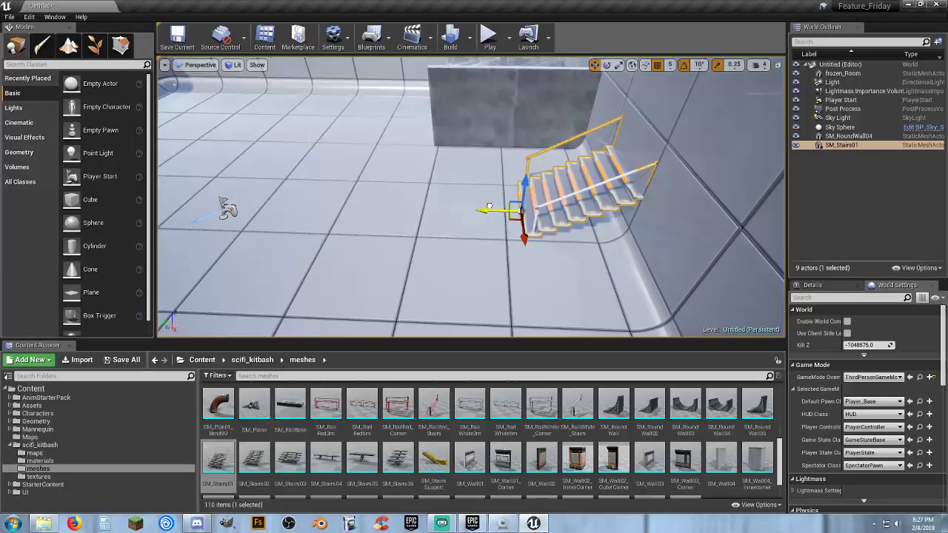
- Raise the SM_Stairs01 section and align its upper end with the top edge of the room's wall
{"action": "right_click_drag", "start_coordinate": [489, 206], "coordinate": [685, 241]}
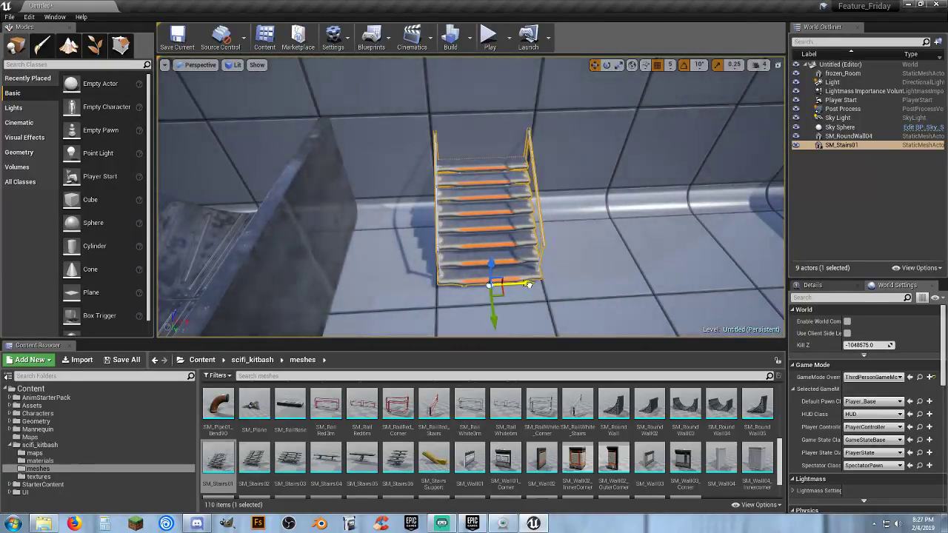
{"action": "right_click_drag", "start_coordinate": [520, 235], "coordinate": [311, 226]}
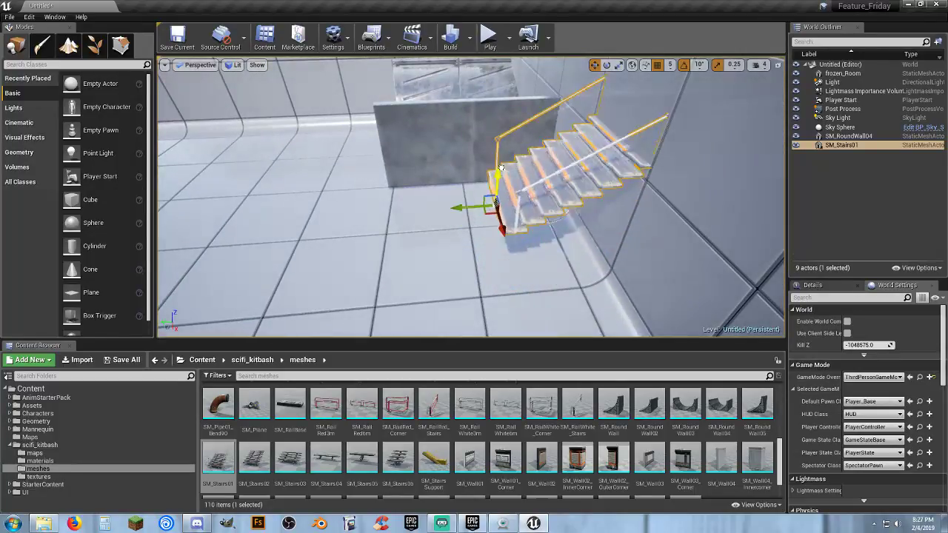
{"action": "right_click_drag", "start_coordinate": [505, 109], "coordinate": [522, 126]}
{"action": "right_click_drag", "start_coordinate": [522, 175], "coordinate": [523, 180]}
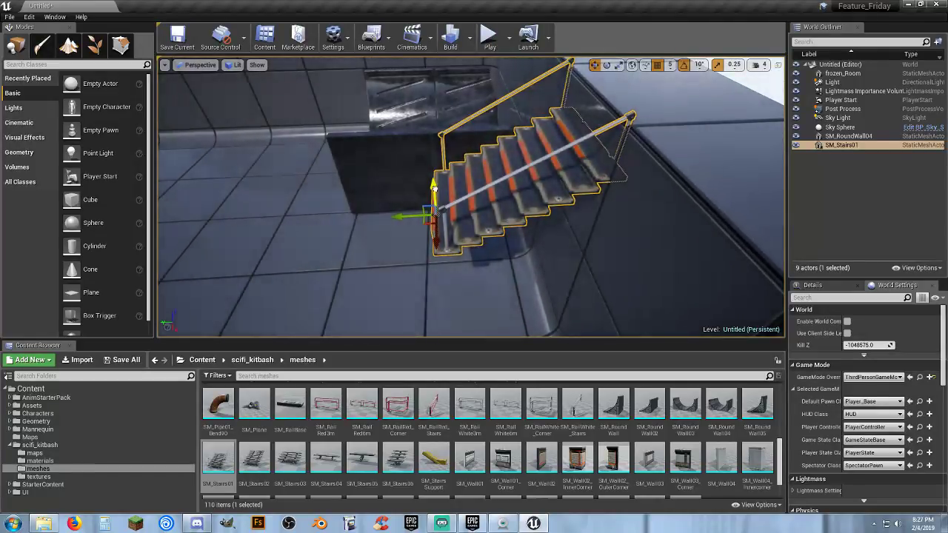
{"action": "left_click_drag", "start_coordinate": [436, 174], "coordinate": [438, 168], "text": "alt"}
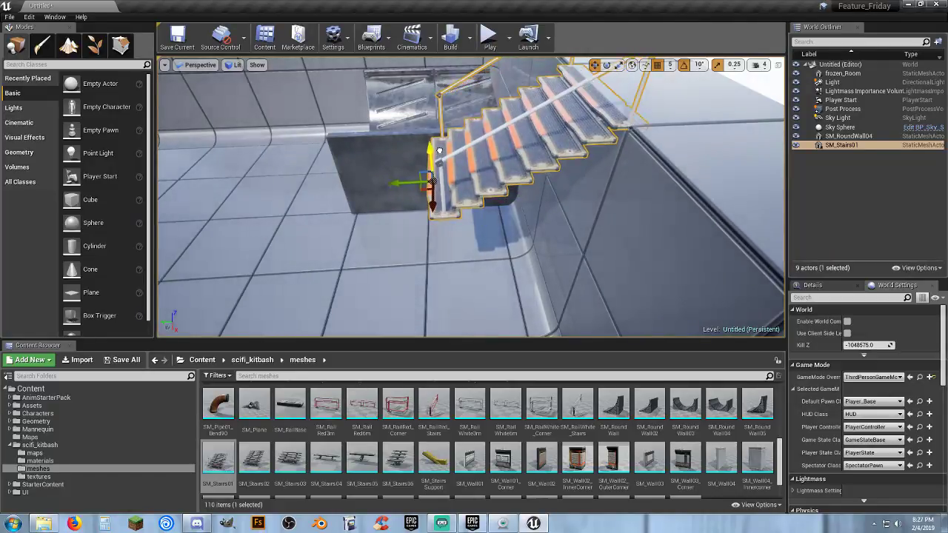
{"action": "right_click_drag", "start_coordinate": [502, 194], "coordinate": [501, 166]}
{"action": "right_click_drag", "start_coordinate": [433, 251], "coordinate": [550, 234]}
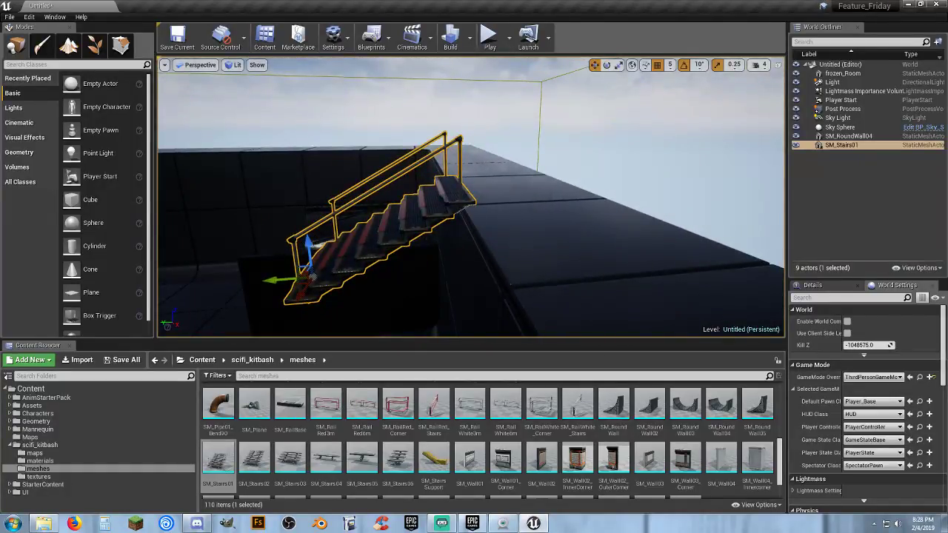
{"action": "mouse_move", "coordinate": [437, 232]}
{"action": "right_mouse_down"}
{"action": "mouse_move", "coordinate": [427, 229]}
{"action": "mouse_move", "coordinate": [428, 200]}
{"action": "mouse_move", "coordinate": [429, 239]}
{"action": "right_mouse_up"}
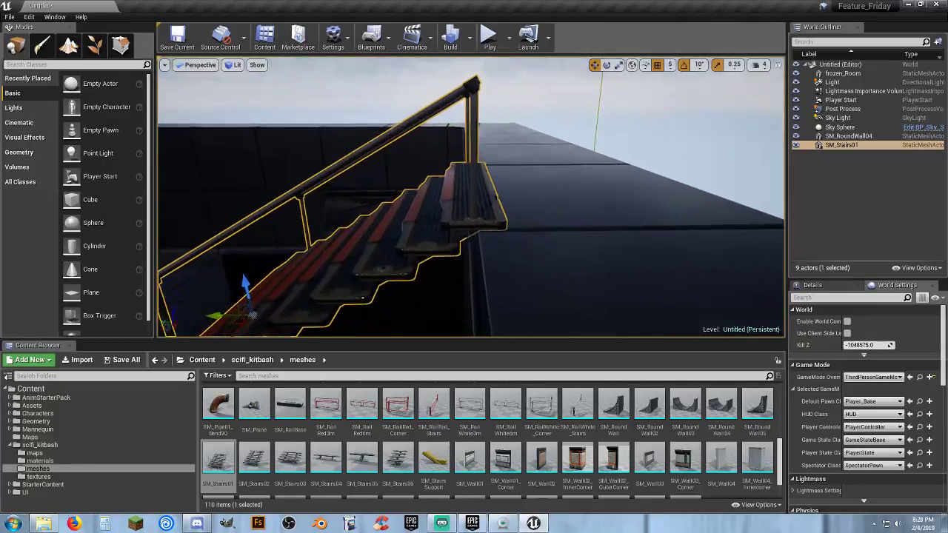
{"action": "right_click_drag", "start_coordinate": [475, 193], "coordinate": [481, 237]}
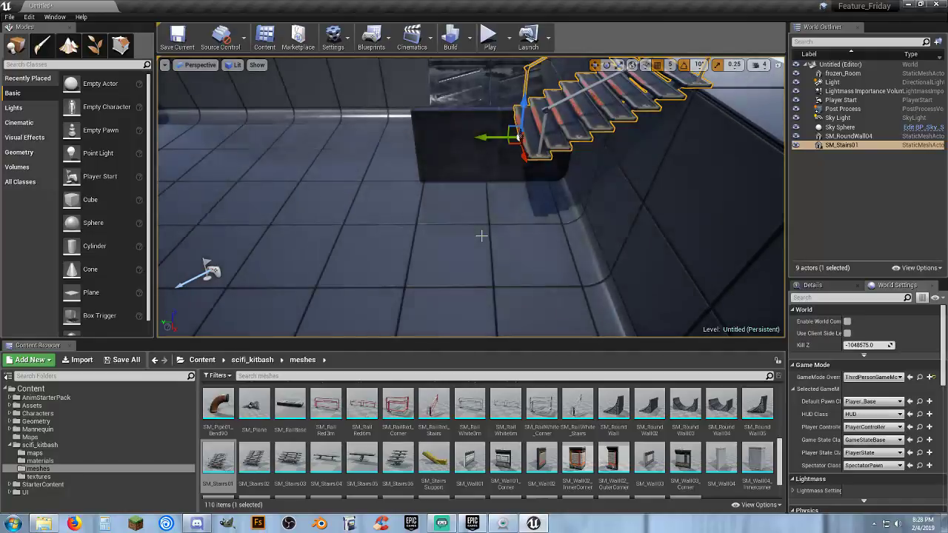
- Duplicate the staircase and fit the copy onto its lower end, fine-tuning the position with grid snapping off
{"action": "key", "text": "ctrl+w"}
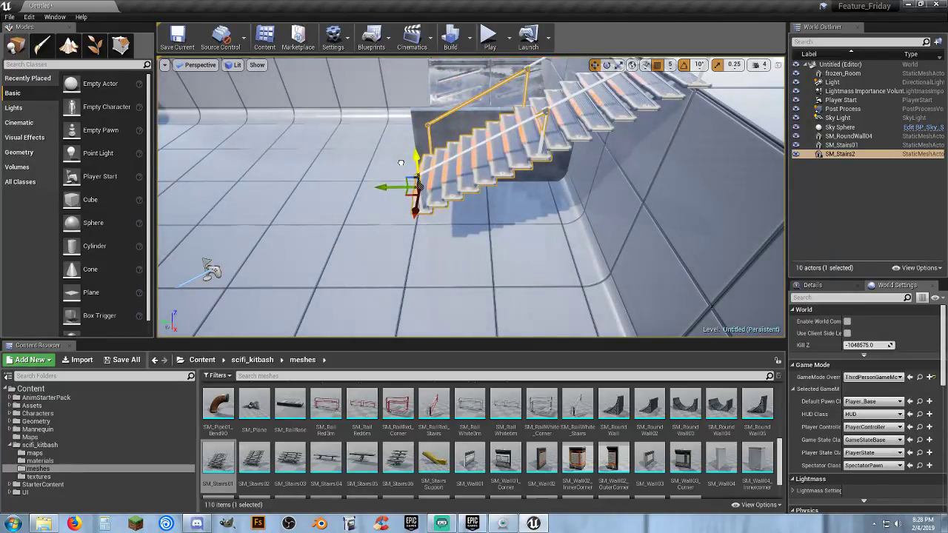
{"action": "right_click_drag", "start_coordinate": [442, 179], "coordinate": [420, 189]}
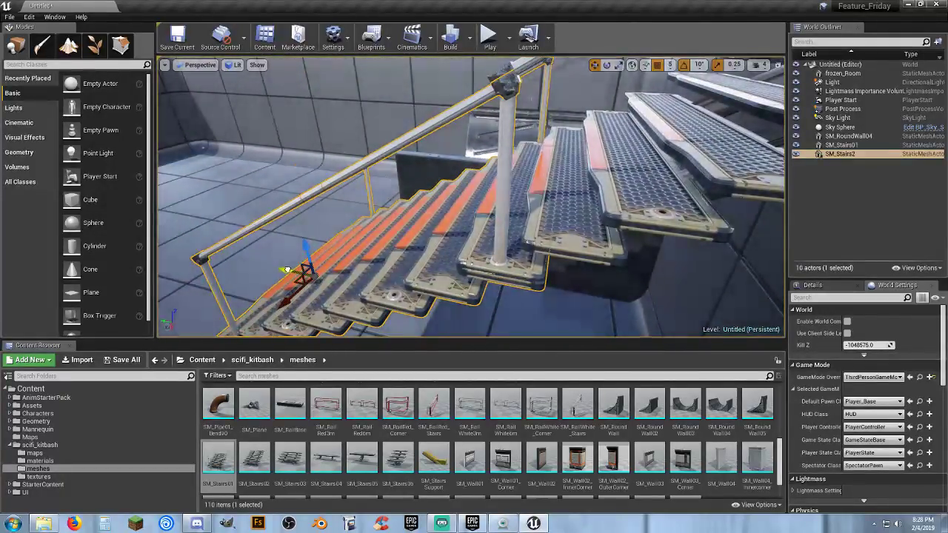
{"action": "left_click_drag", "start_coordinate": [286, 269], "coordinate": [288, 269]}
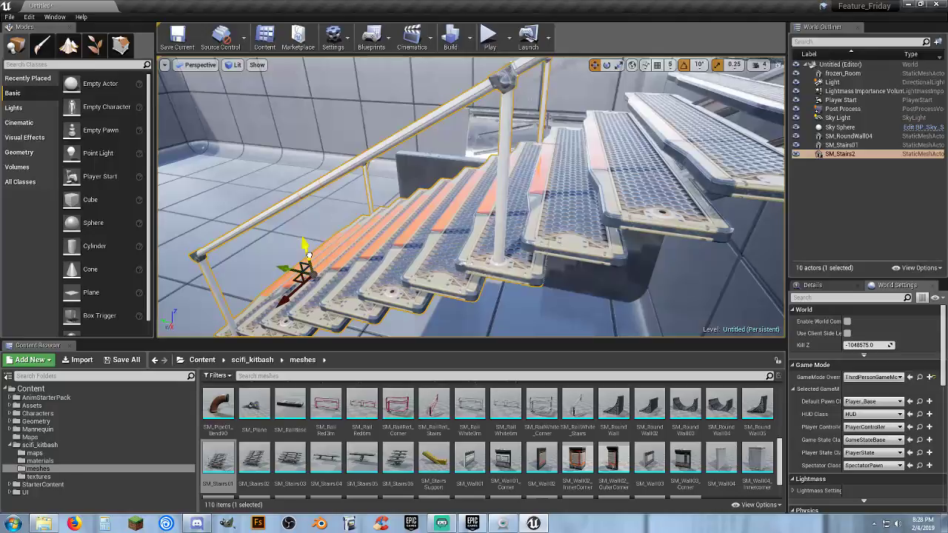
- Duplicate the lower staircase section and align the third section's treads and handrails with the one above
{"action": "right_click_drag", "start_coordinate": [471, 197], "coordinate": [370, 229]}
{"action": "key", "text": "s"}
{"action": "right_click_drag", "start_coordinate": [548, 258], "coordinate": [545, 236]}
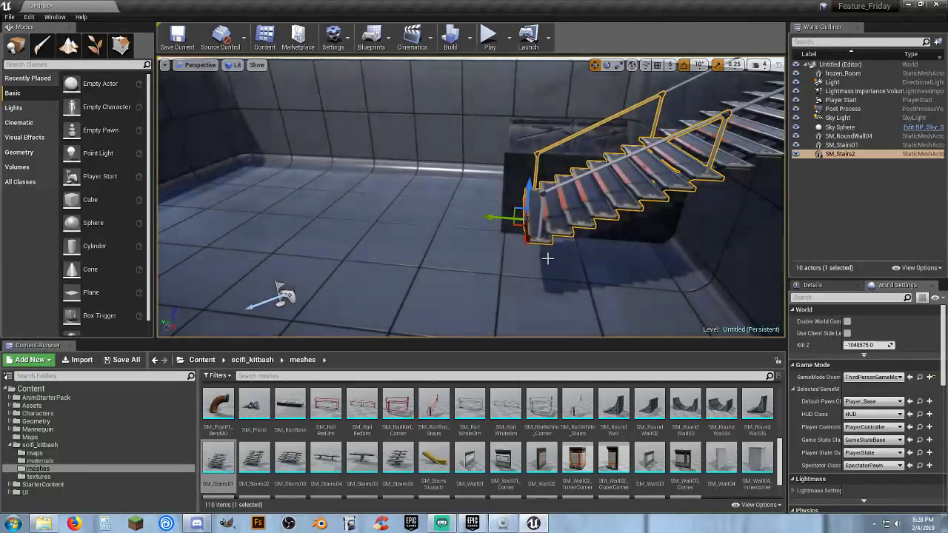
{"action": "key", "text": "ctrl+w"}
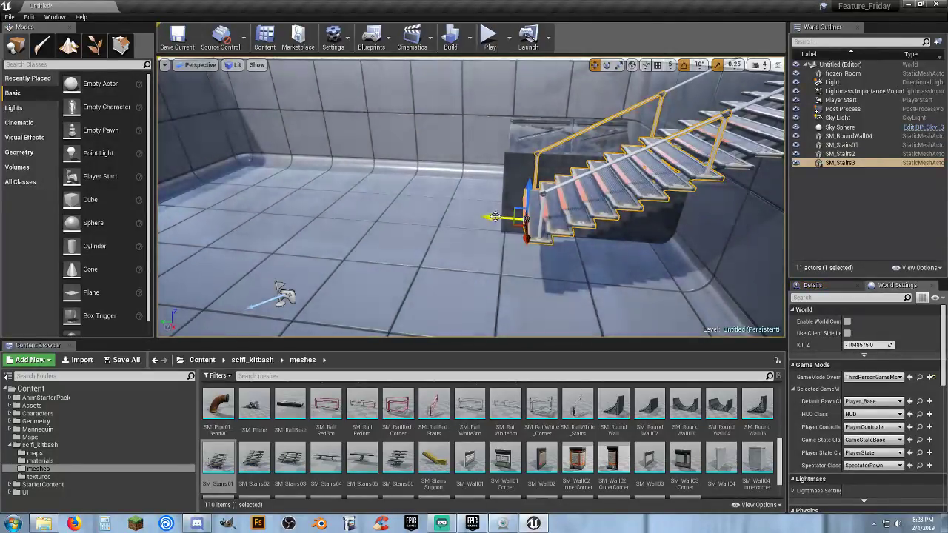
{"action": "left_click_drag", "start_coordinate": [497, 218], "coordinate": [400, 219]}
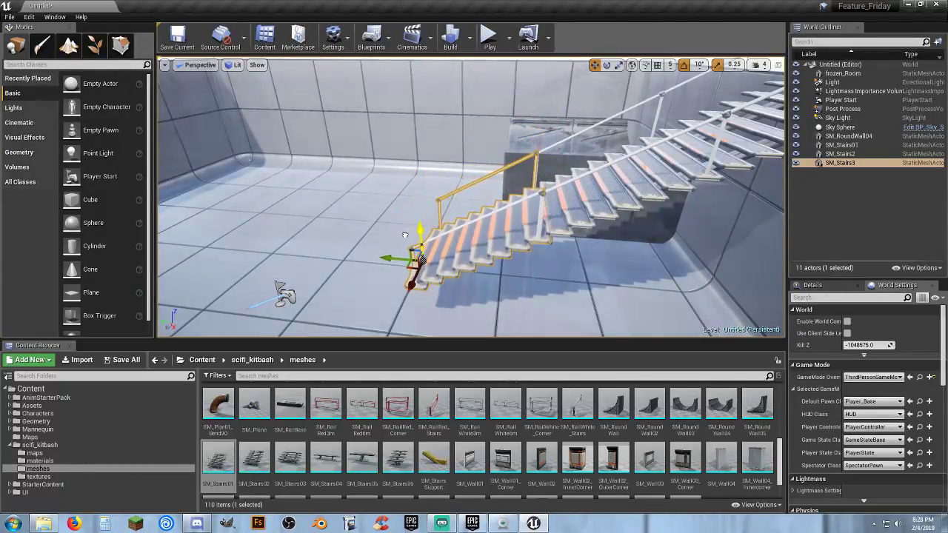
{"action": "right_click_drag", "start_coordinate": [405, 237], "coordinate": [441, 245]}
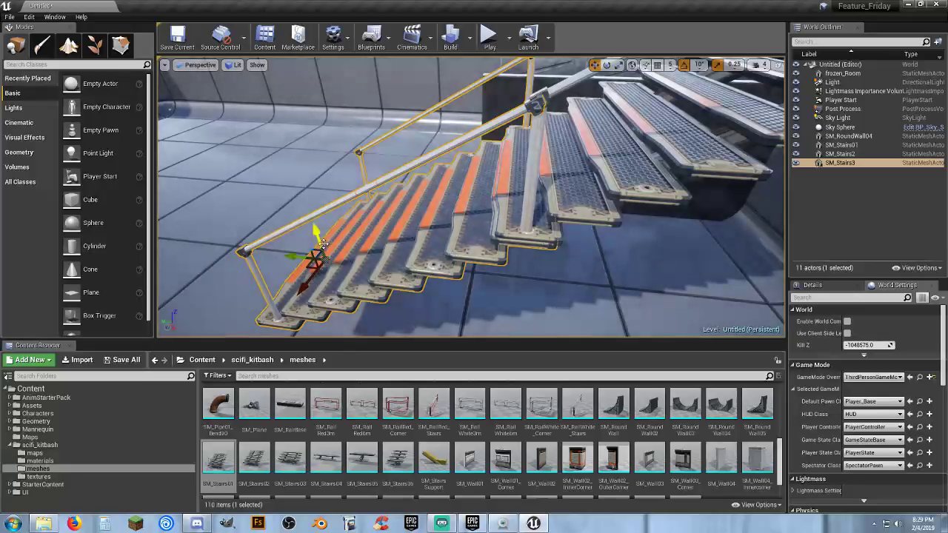
{"action": "left_click_drag", "start_coordinate": [320, 238], "coordinate": [321, 241]}
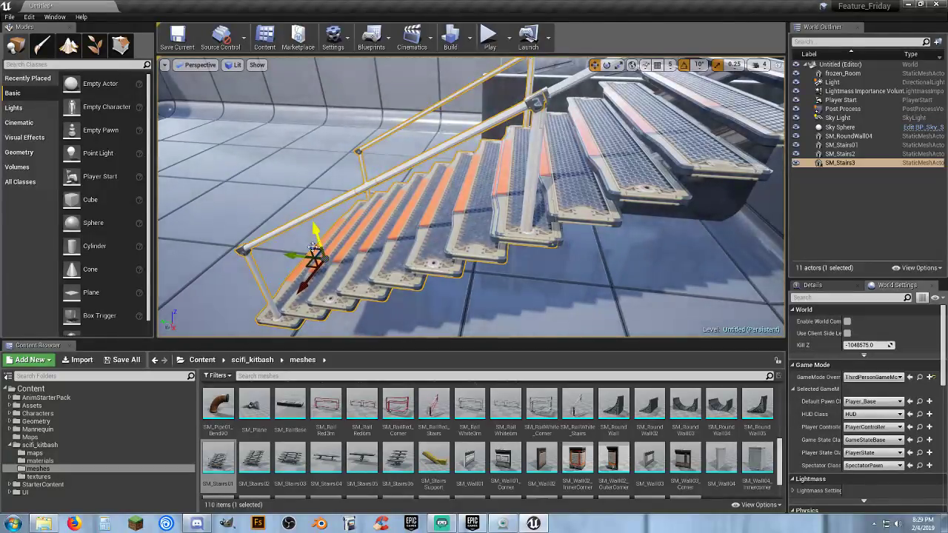
{"action": "left_click_drag", "start_coordinate": [294, 254], "coordinate": [295, 254]}
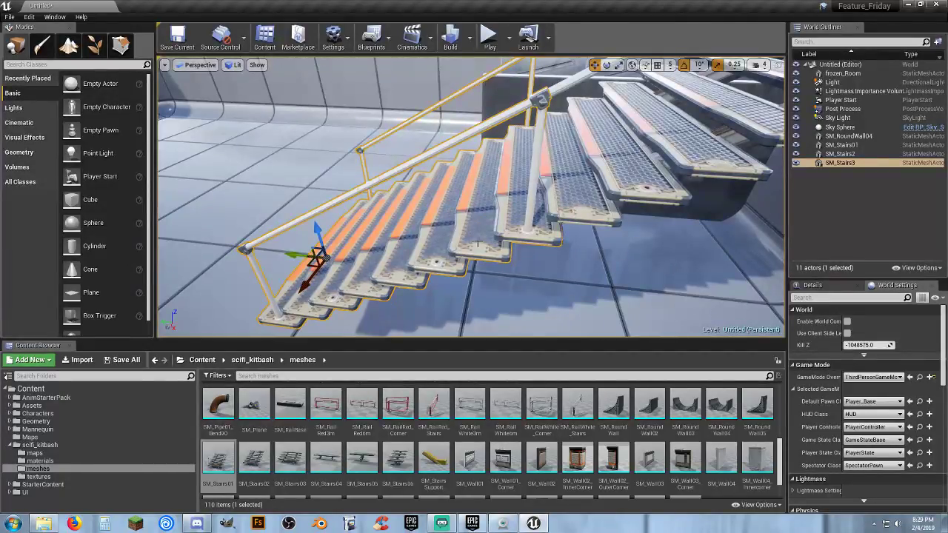
{"action": "key", "text": "s"}
{"action": "right_click_drag", "start_coordinate": [478, 243], "coordinate": [426, 265]}
{"action": "key", "text": "w"}
{"action": "key", "text": "s"}
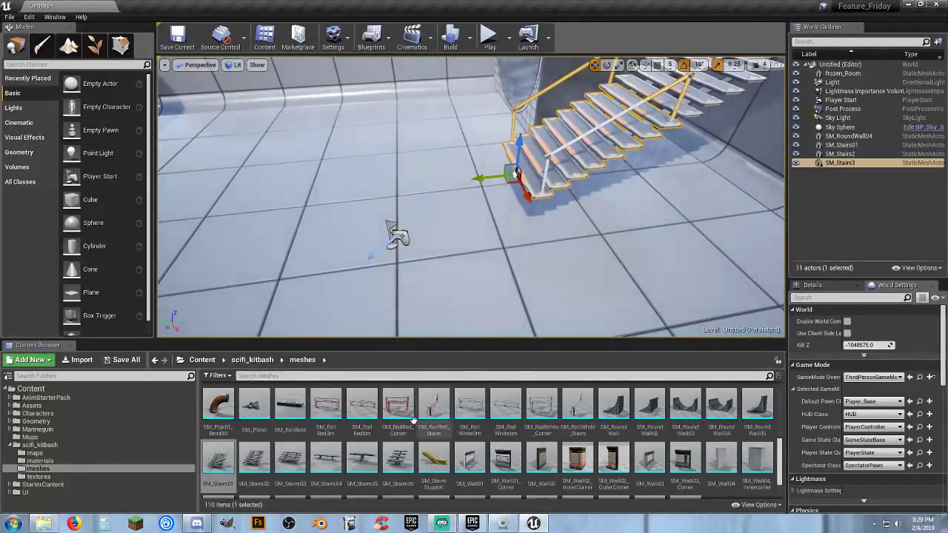
{"action": "left_click_drag", "start_coordinate": [289, 459], "coordinate": [343, 448]}
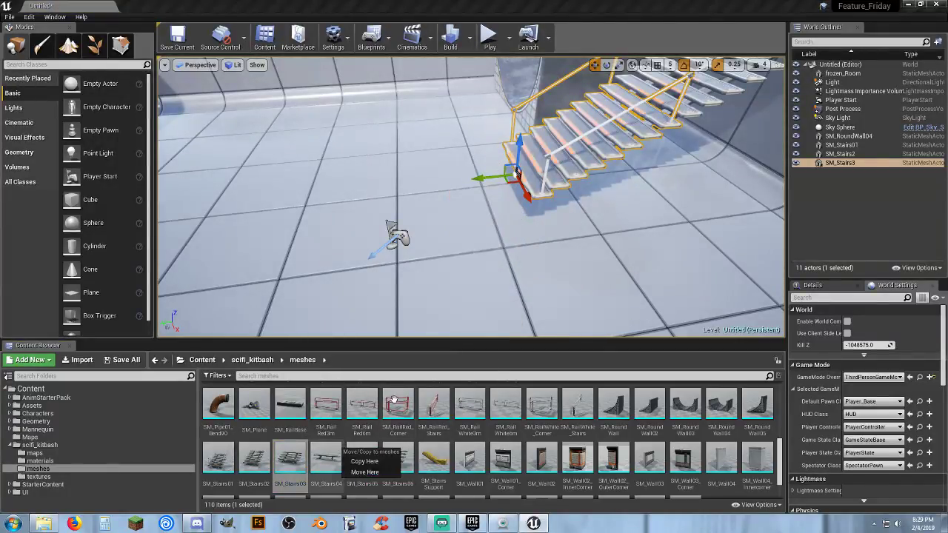
{"action": "left_click", "coordinate": [566, 174]}
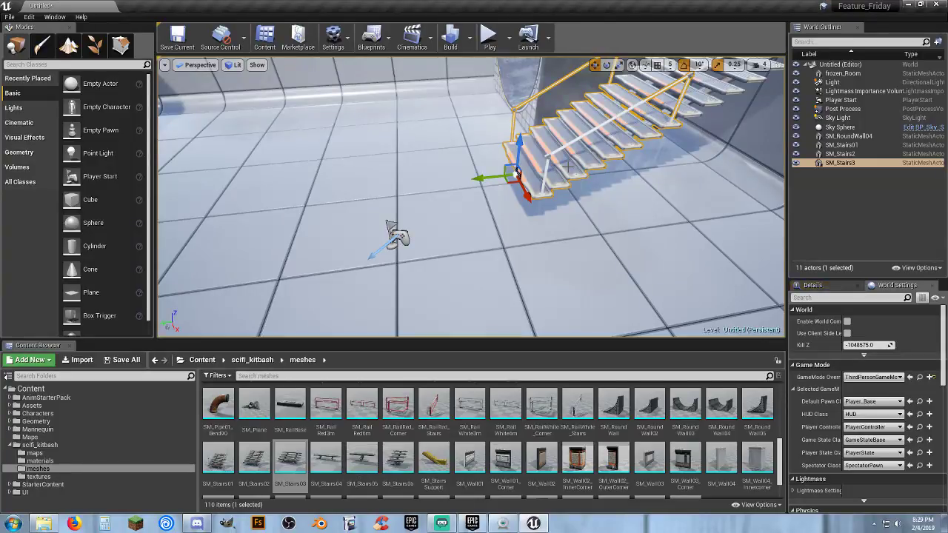
- Try to scale the lowest staircase section along the direction of its run, and return to the move tool
{"action": "right_click_drag", "start_coordinate": [600, 222], "coordinate": [457, 230]}
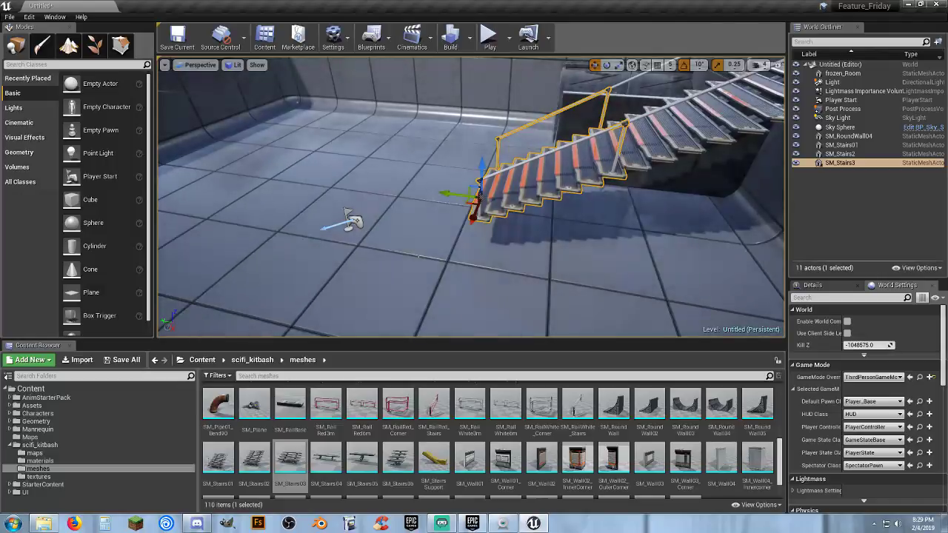
{"action": "left_click", "coordinate": [619, 66]}
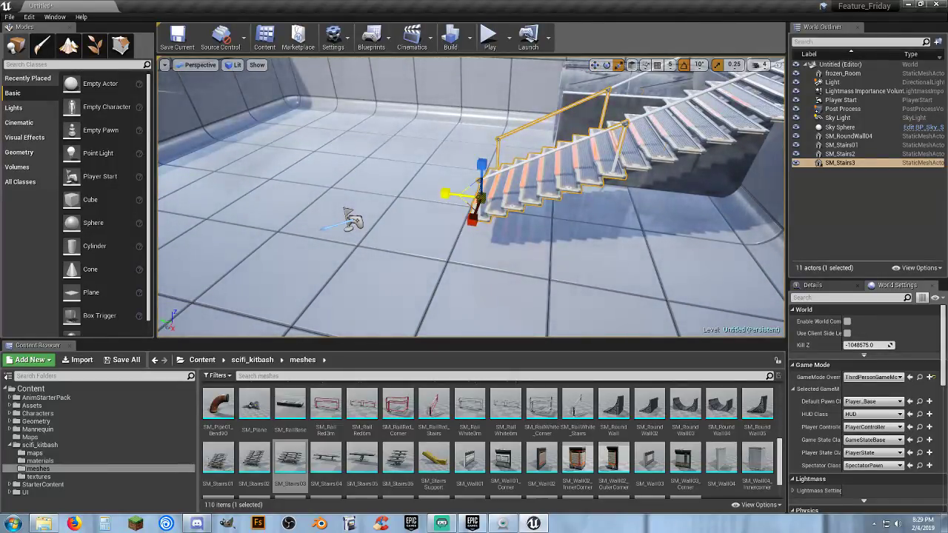
{"action": "mouse_move", "coordinate": [445, 194]}
{"action": "left_mouse_down"}
{"action": "mouse_move", "coordinate": [418, 191]}
{"action": "mouse_move", "coordinate": [461, 196]}
{"action": "left_mouse_up"}
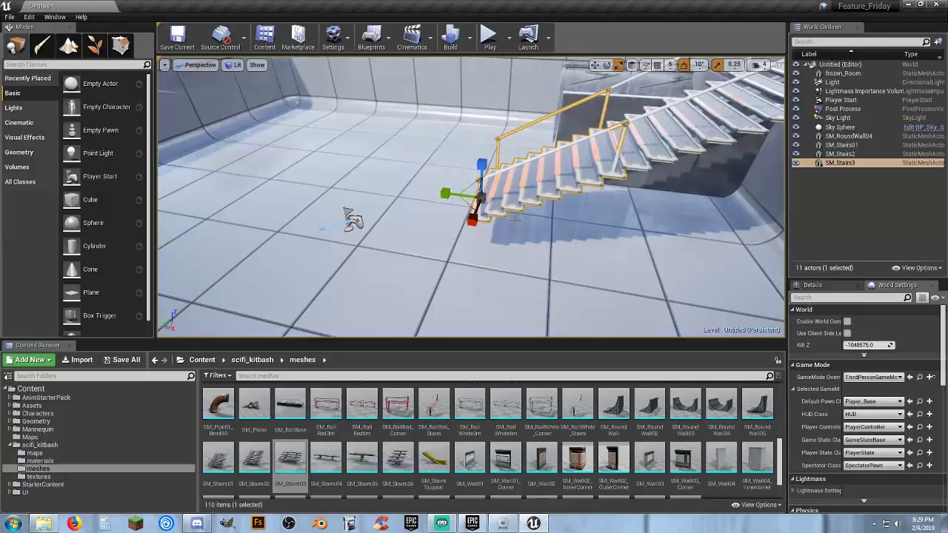
{"action": "right_click_drag", "start_coordinate": [486, 237], "coordinate": [451, 256]}
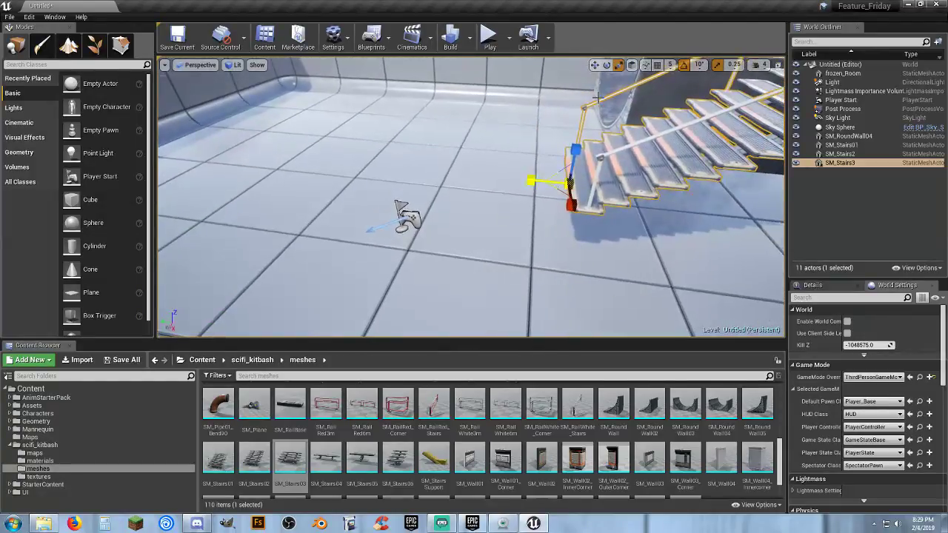
{"action": "key", "text": "w"}
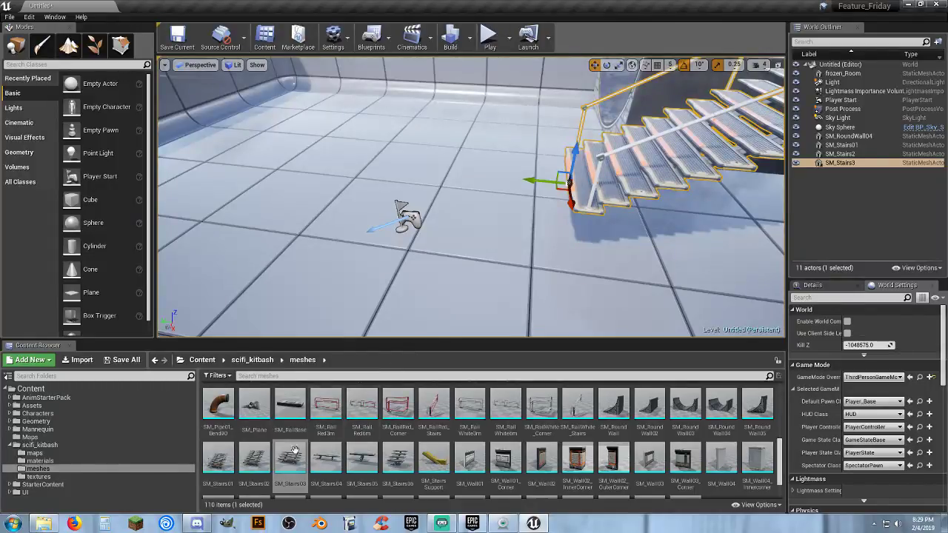
- Try out the SM_Stairs03 mesh on the floor in front of the staircase's lower end and delete it again
{"action": "mouse_move", "coordinate": [528, 275]}
{"action": "right_mouse_down"}
{"action": "mouse_move", "coordinate": [626, 244]}
{"action": "mouse_move", "coordinate": [615, 278]}
{"action": "mouse_move", "coordinate": [544, 283]}
{"action": "right_mouse_up"}
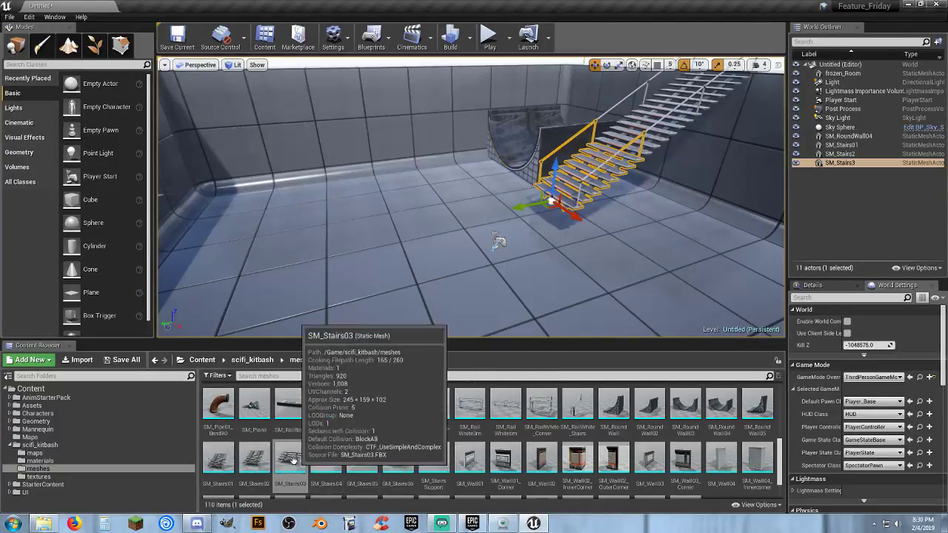
{"action": "left_click_drag", "start_coordinate": [290, 461], "coordinate": [510, 238]}
{"action": "key", "text": "w"}
{"action": "right_click_drag", "start_coordinate": [511, 240], "coordinate": [524, 255]}
{"action": "key", "text": "d"}
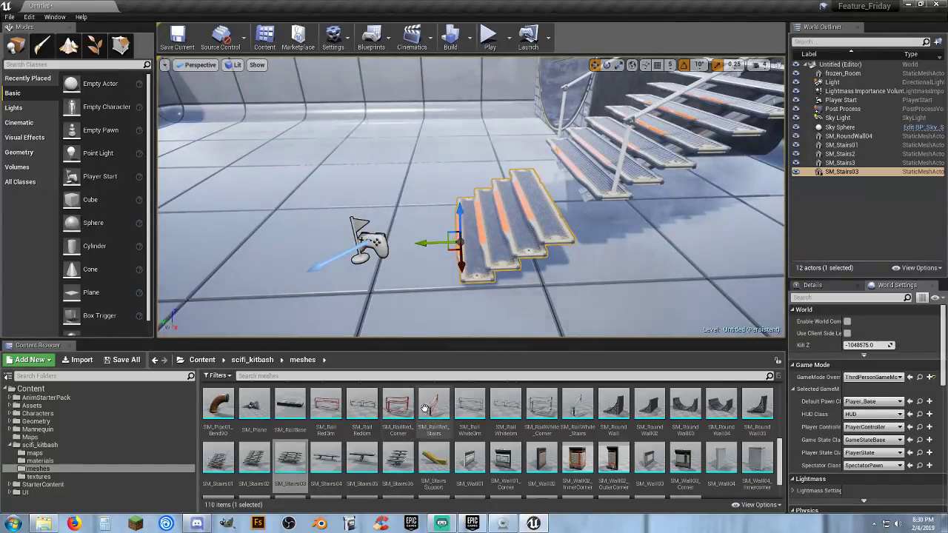
{"action": "key", "text": "Delete"}
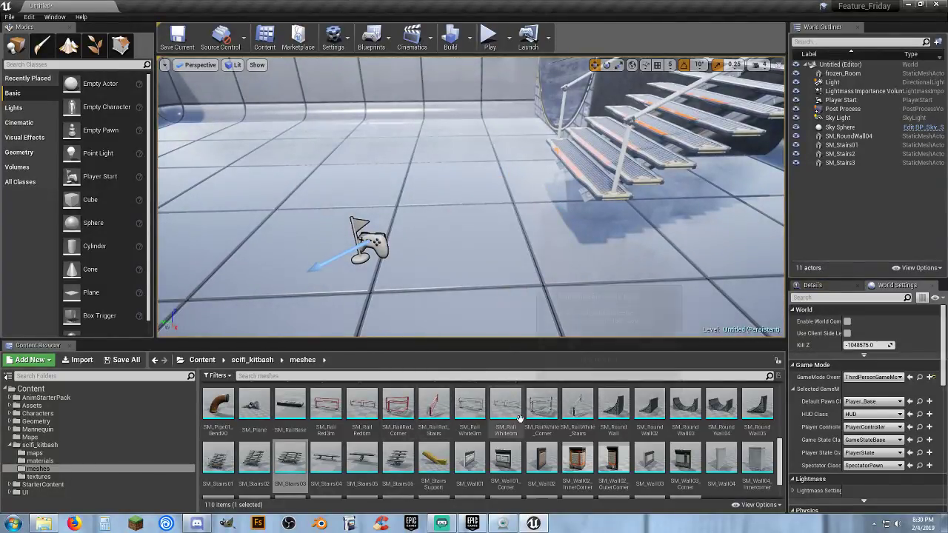
- Inspect the gap beneath the staircase from the front and browse the kitbash meshes for another piece to use
{"action": "key", "text": "s"}
{"action": "right_click_drag", "start_coordinate": [579, 304], "coordinate": [504, 253]}
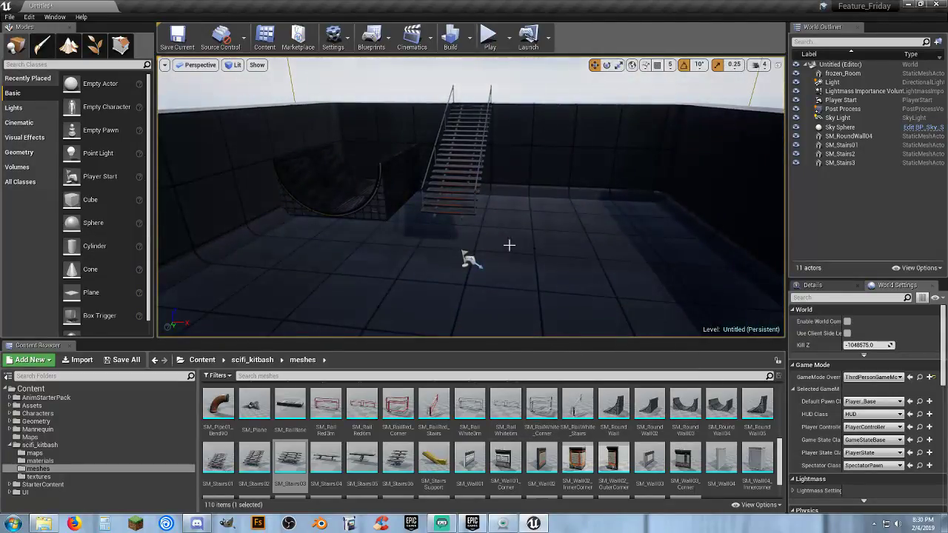
{"action": "key", "text": "w"}
{"action": "right_click_drag", "start_coordinate": [568, 235], "coordinate": [566, 259]}
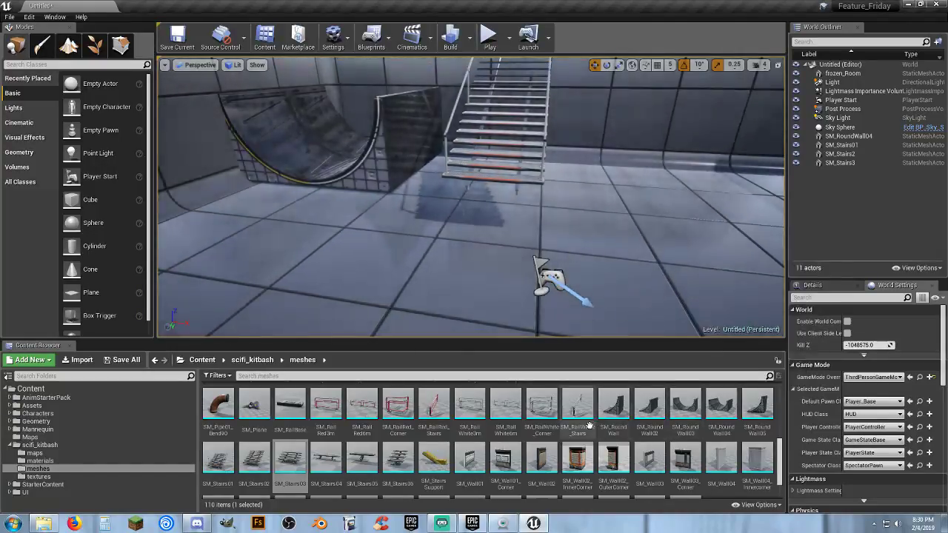
{"action": "scroll", "coordinate": [593, 419], "scroll_direction": "down", "scroll_amount": 2}
{"action": "scroll", "coordinate": [592, 420], "scroll_direction": "up", "scroll_amount": 2}
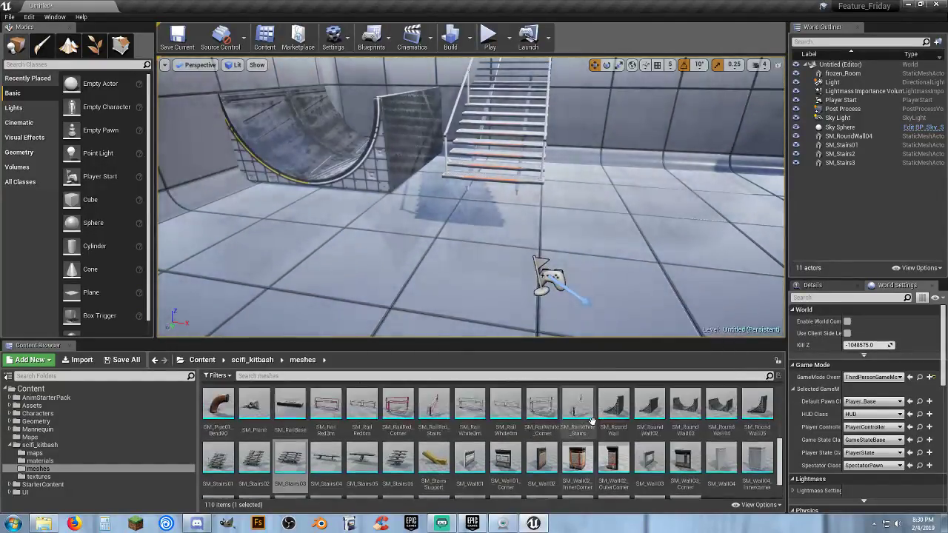
{"action": "scroll", "coordinate": [563, 418], "scroll_direction": "up", "scroll_amount": 2}
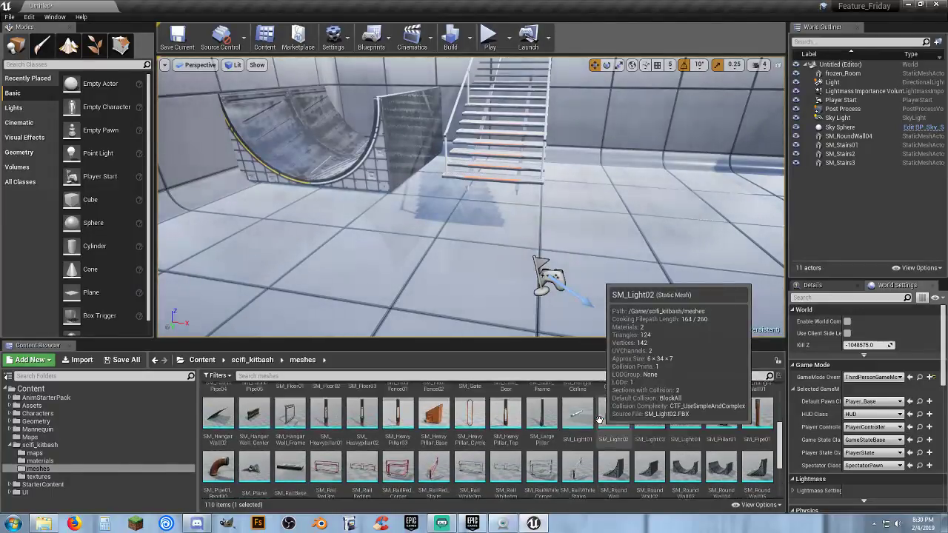
- Try the SM_FloorFence01, SM_FloorFence02 and SM_Floor03 meshes on the floor near the stairs, deleting each placed piece
{"action": "scroll", "coordinate": [499, 412], "scroll_direction": "up", "scroll_amount": 1}
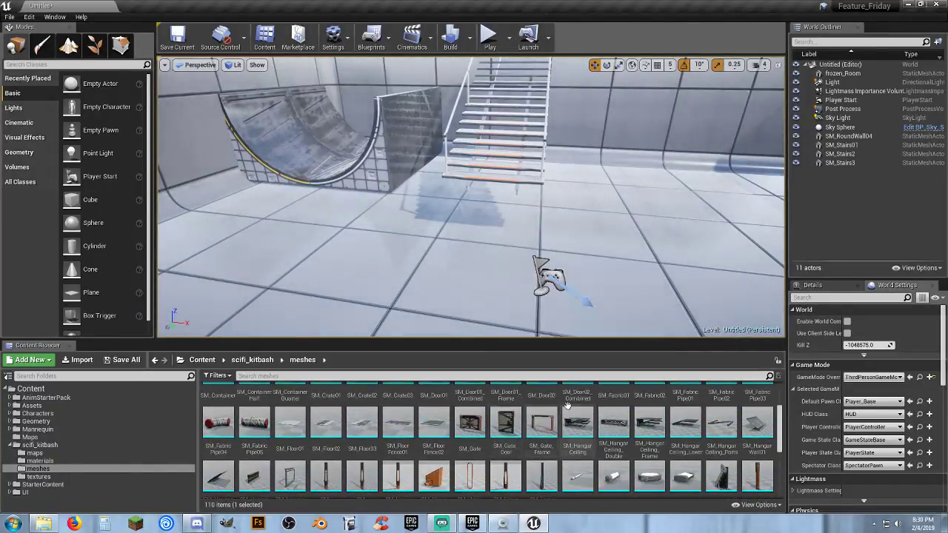
{"action": "scroll", "coordinate": [586, 409], "scroll_direction": "up", "scroll_amount": 1}
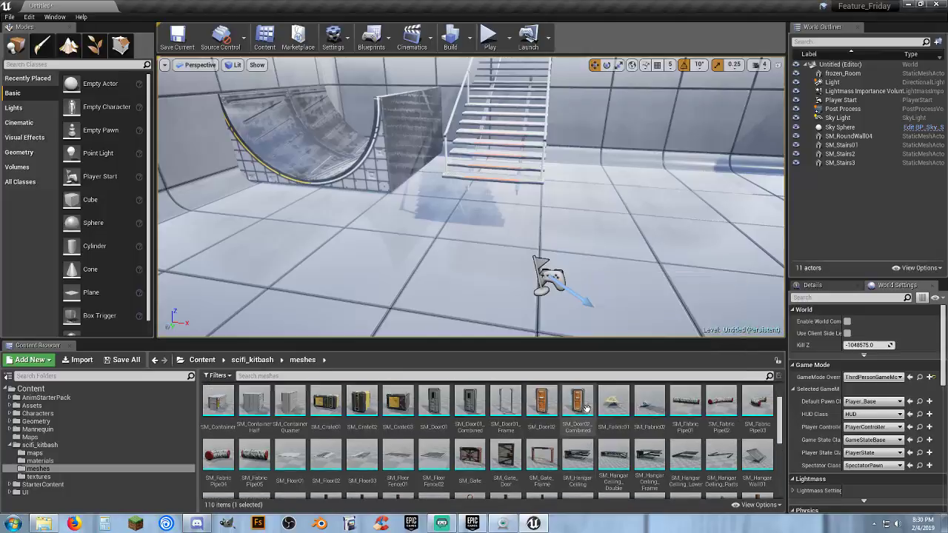
{"action": "scroll", "coordinate": [586, 409], "scroll_direction": "up", "scroll_amount": 2}
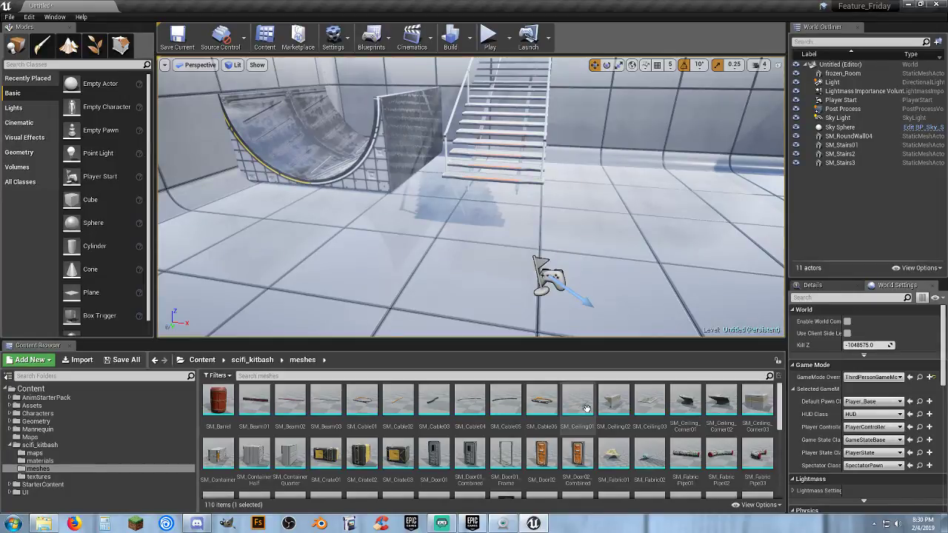
{"action": "scroll", "coordinate": [585, 409], "scroll_direction": "down", "scroll_amount": 2}
{"action": "scroll", "coordinate": [586, 409], "scroll_direction": "down", "scroll_amount": 2}
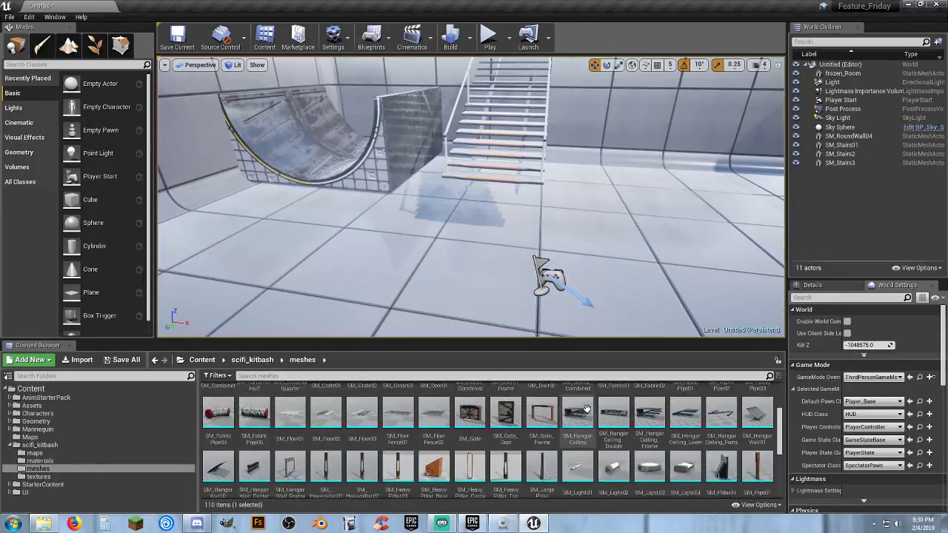
{"action": "left_click_drag", "start_coordinate": [398, 411], "coordinate": [426, 276]}
{"action": "left_click_drag", "start_coordinate": [429, 242], "coordinate": [433, 177]}
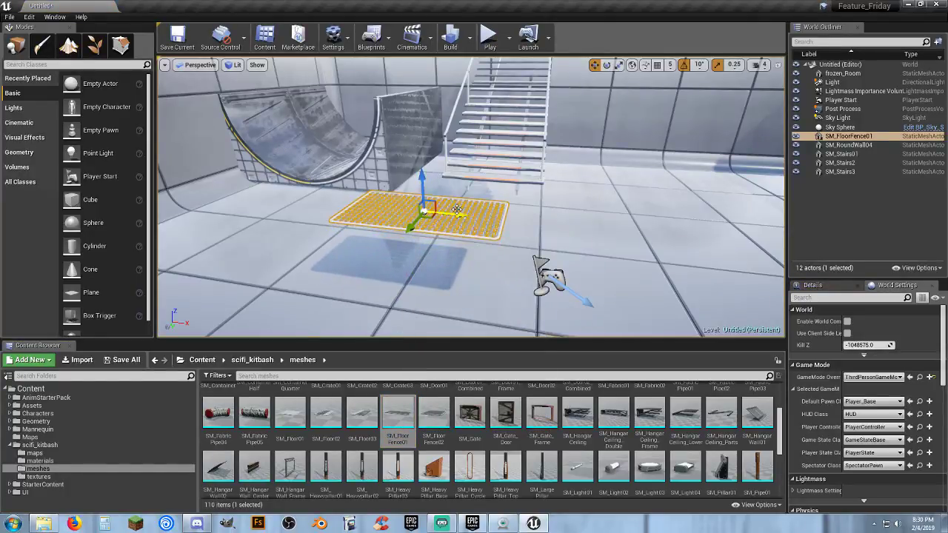
{"action": "key", "text": "Delete"}
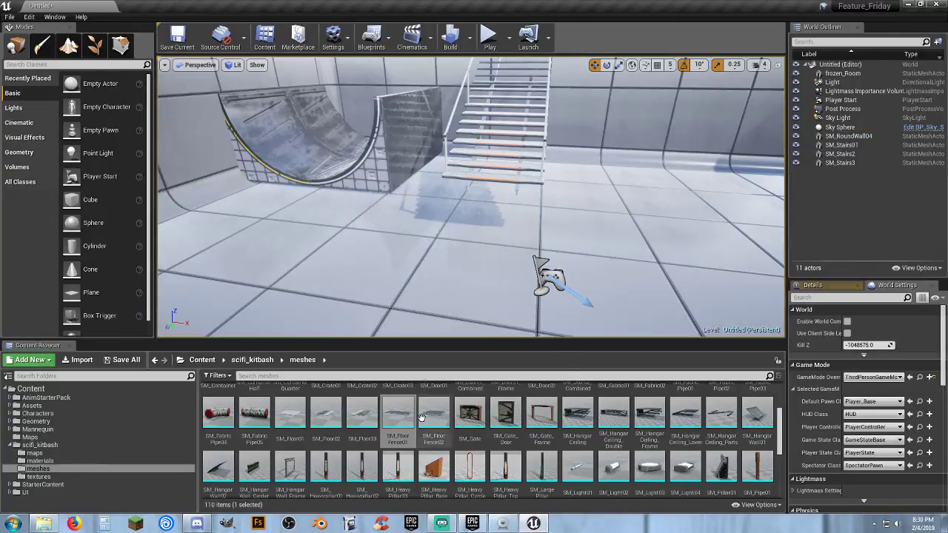
{"action": "left_click_drag", "start_coordinate": [434, 420], "coordinate": [467, 257]}
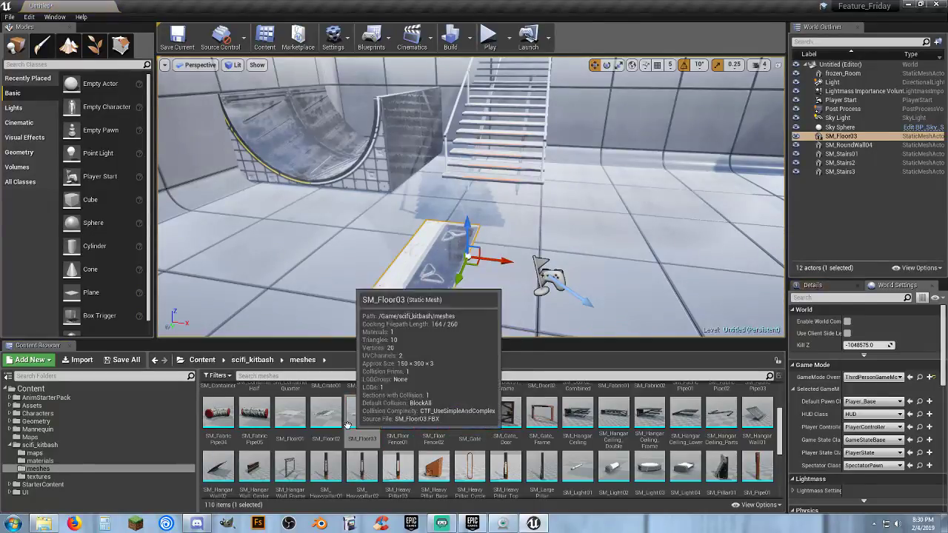
{"action": "key", "text": "Delete"}
- Add an SM_Floor01 panel, raise it slightly above the floor and slide it out to the foot of the stairs
{"action": "left_click_drag", "start_coordinate": [291, 420], "coordinate": [484, 231]}
{"action": "right_click_drag", "start_coordinate": [578, 212], "coordinate": [459, 211]}
{"action": "right_click_drag", "start_coordinate": [532, 212], "coordinate": [540, 211]}
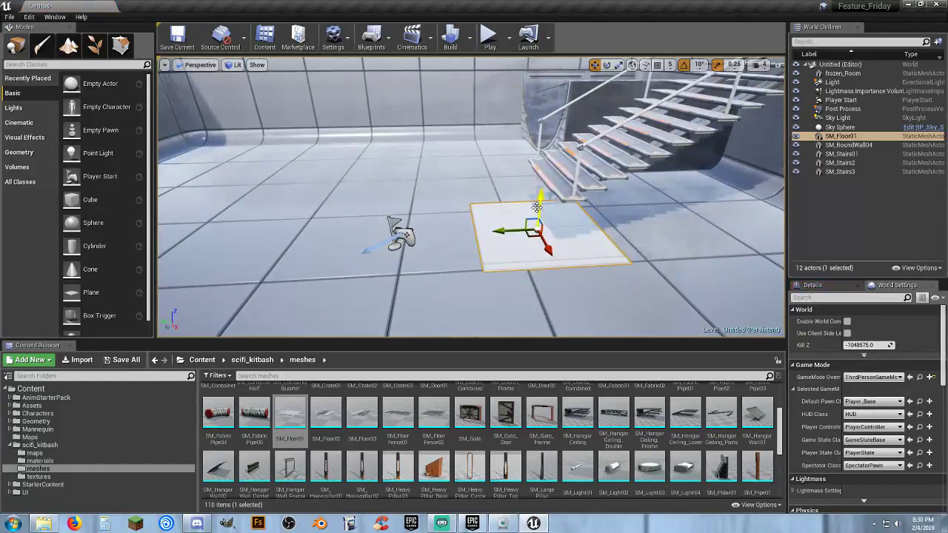
{"action": "left_click_drag", "start_coordinate": [536, 207], "coordinate": [536, 161]}
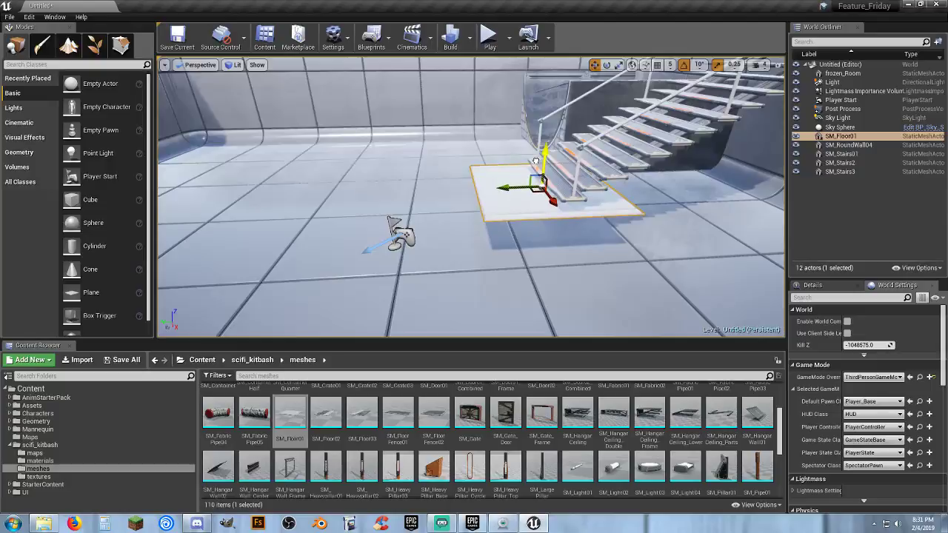
{"action": "right_click_drag", "start_coordinate": [536, 161], "coordinate": [528, 131]}
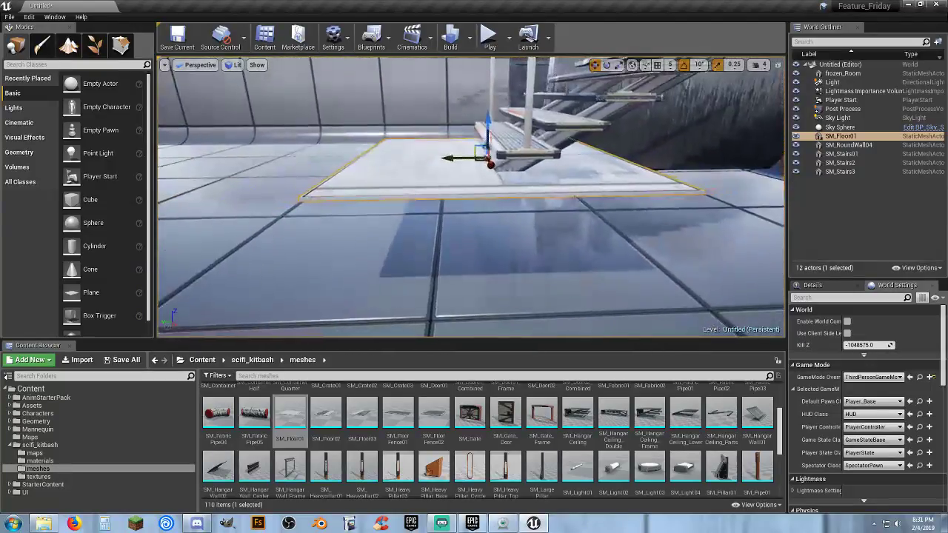
{"action": "left_click_drag", "start_coordinate": [487, 119], "coordinate": [488, 126]}
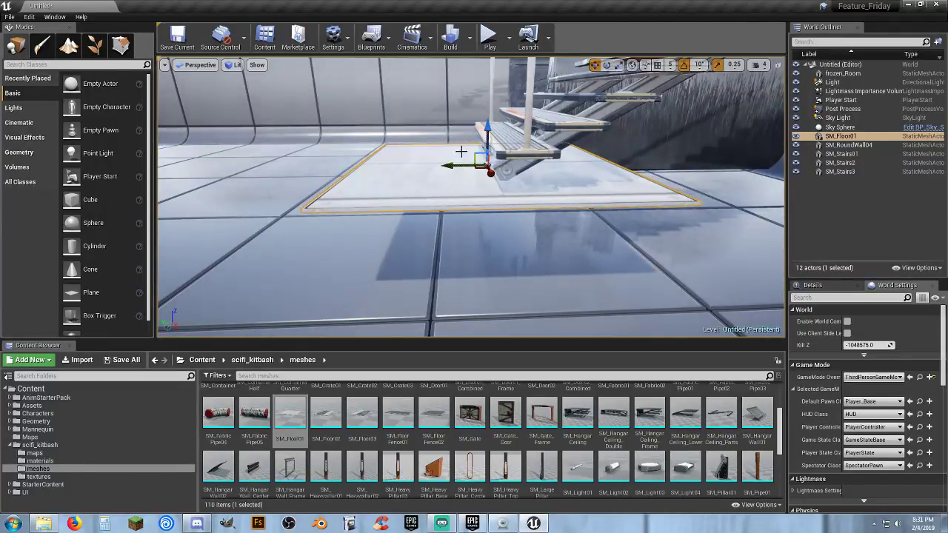
{"action": "left_click_drag", "start_coordinate": [457, 161], "coordinate": [363, 172]}
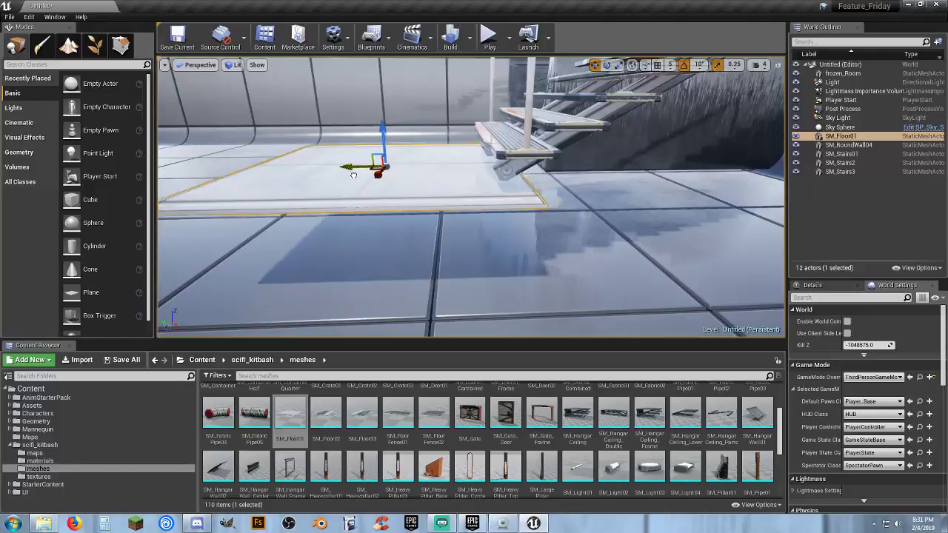
- Play-test the level by running the character up and down the stairs and across the new floor panel, then end the session
{"action": "left_click", "coordinate": [489, 35]}
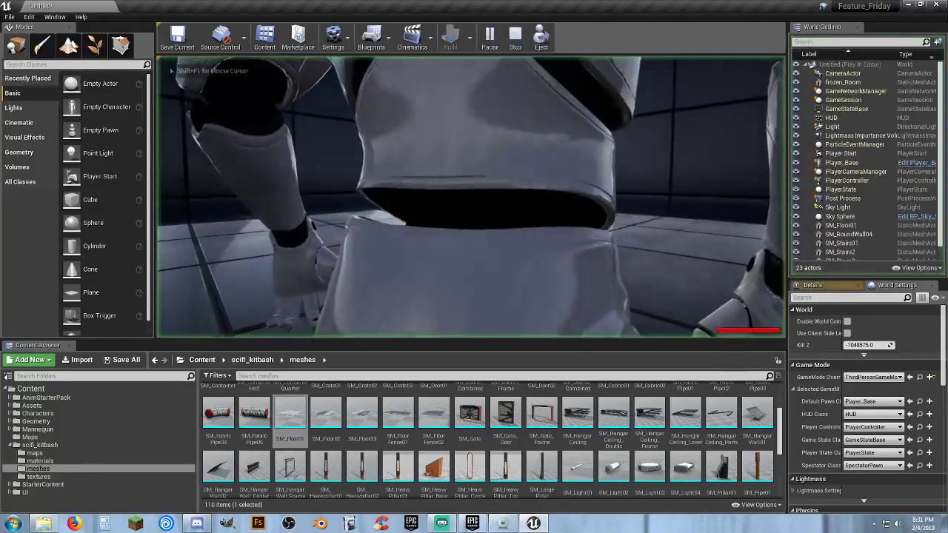
{"action": "key", "text": "w"}
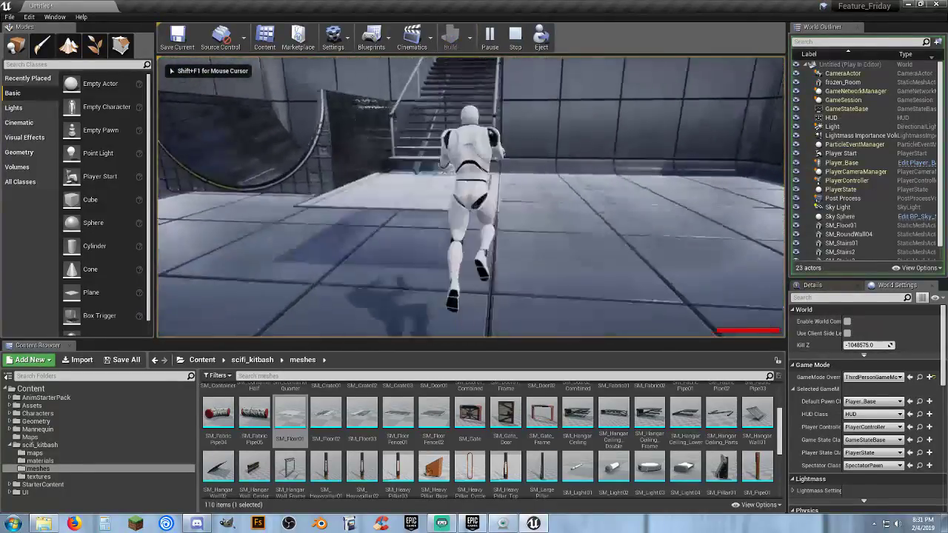
{"action": "key", "text": "w"}
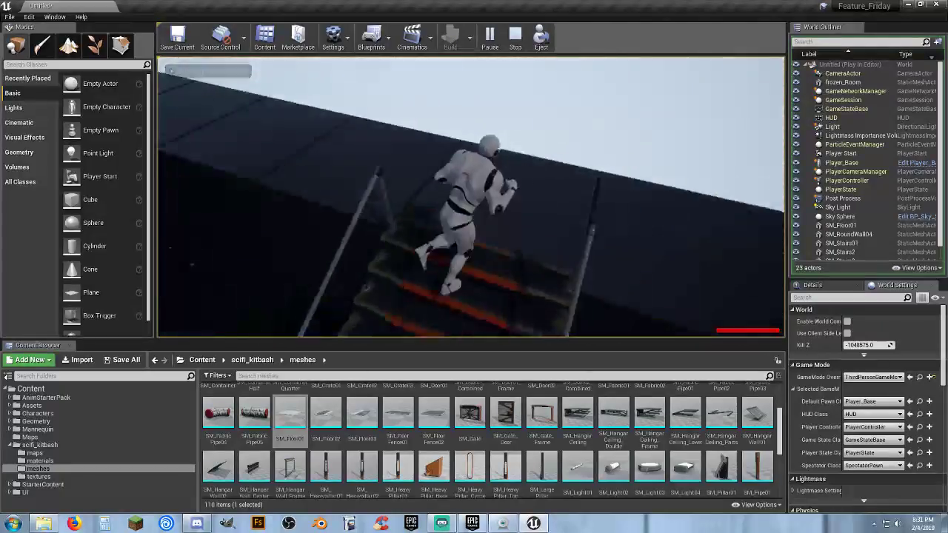
{"action": "key", "text": "w"}
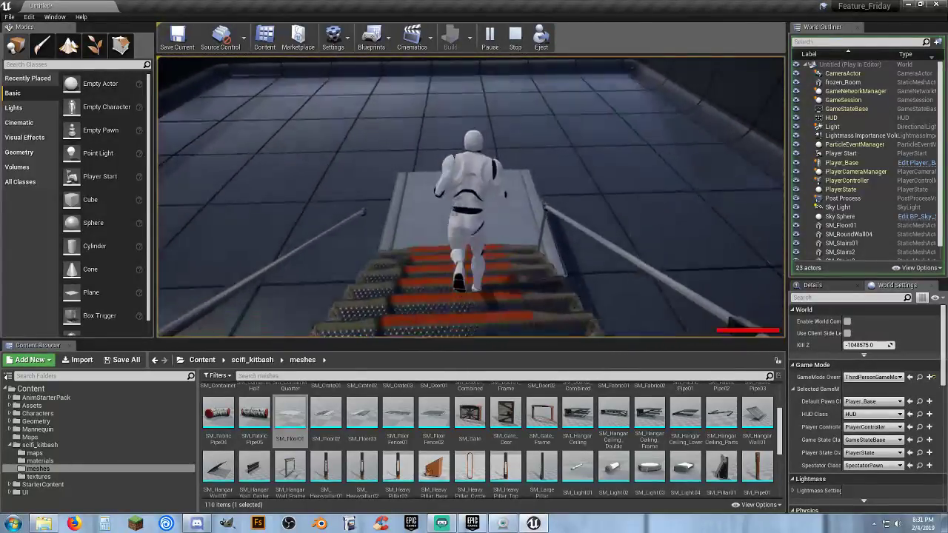
{"action": "key", "text": "s"}
{"action": "key", "text": "w"}
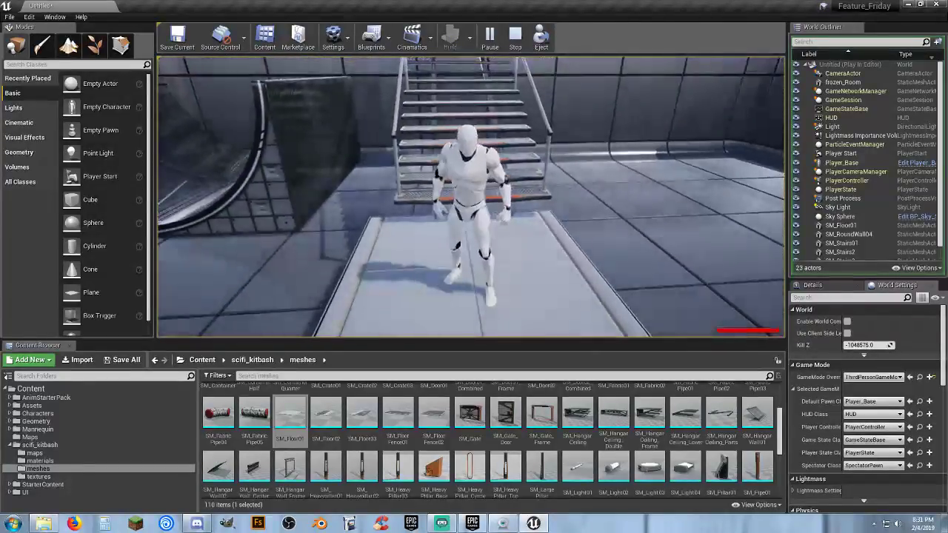
{"action": "key", "text": "Escape"}
- Place an SM_RoundWall05 ramp mesh on the floor between the stairs and the room's wall
{"action": "left_click", "coordinate": [546, 277]}
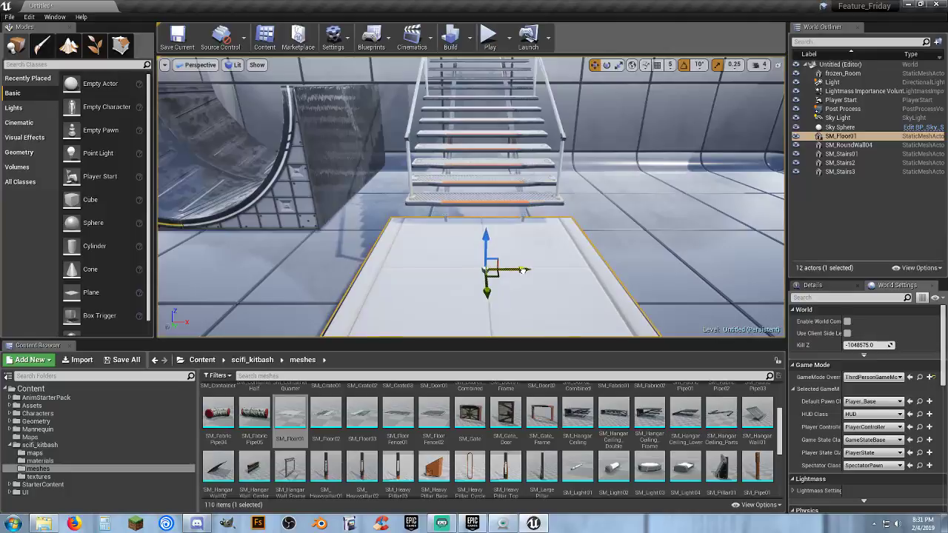
{"action": "key", "text": "s"}
{"action": "right_click_drag", "start_coordinate": [585, 263], "coordinate": [538, 273]}
{"action": "key", "text": "d"}
{"action": "key", "text": "d"}
{"action": "key", "text": "a"}
{"action": "key", "text": "s"}
{"action": "key", "text": "d"}
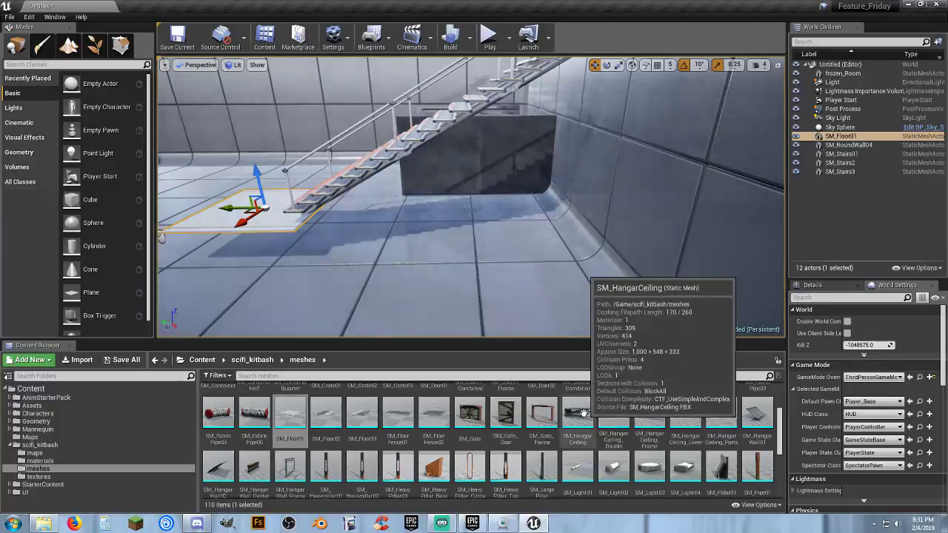
{"action": "scroll", "coordinate": [565, 413], "scroll_direction": "down", "scroll_amount": 5}
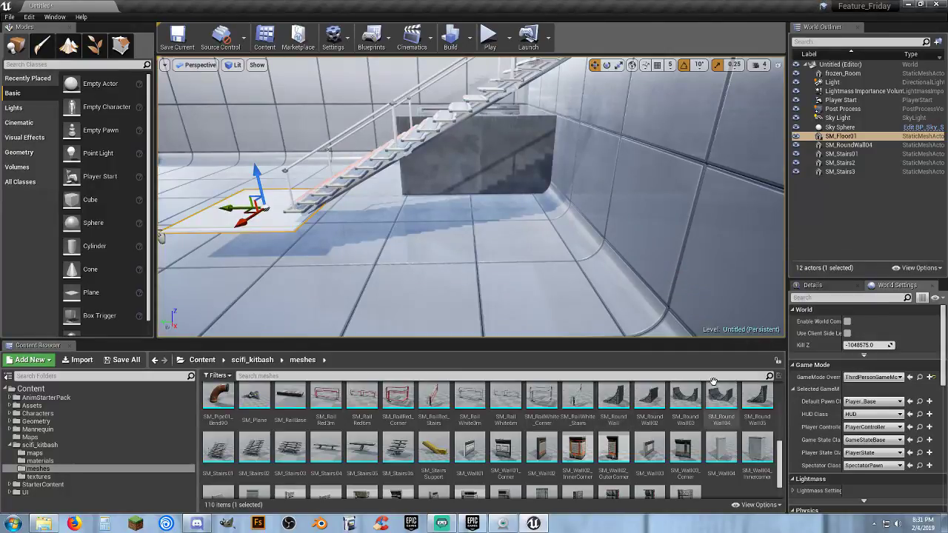
{"action": "left_click_drag", "start_coordinate": [748, 405], "coordinate": [530, 95]}
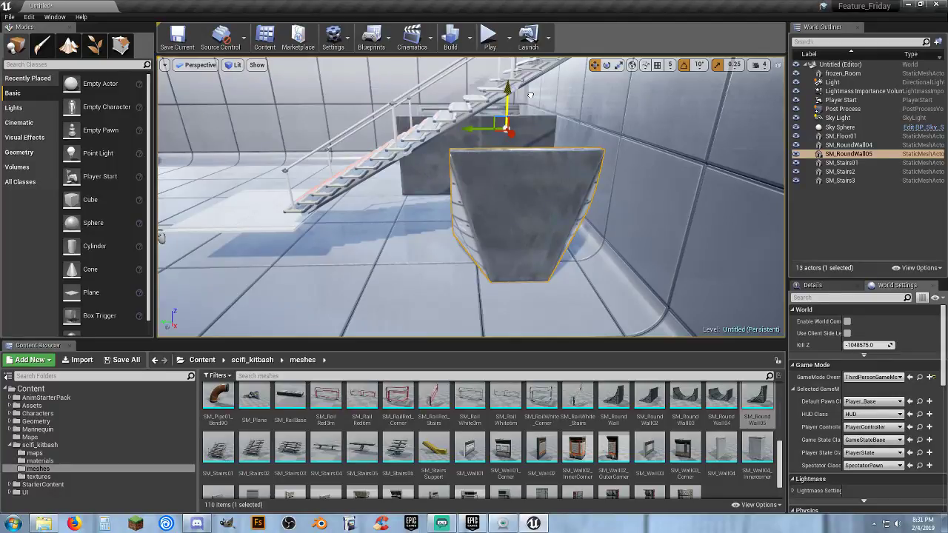
- Rotate the SM_RoundWall05 ramp to -90 degrees about the vertical axis
{"action": "right_click_drag", "start_coordinate": [161, 237], "coordinate": [473, 187]}
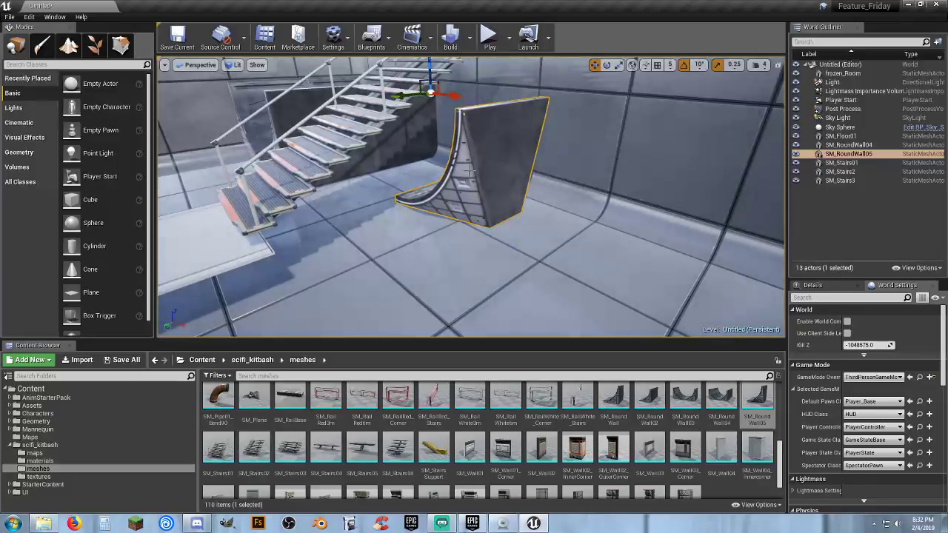
{"action": "left_click", "coordinate": [606, 65]}
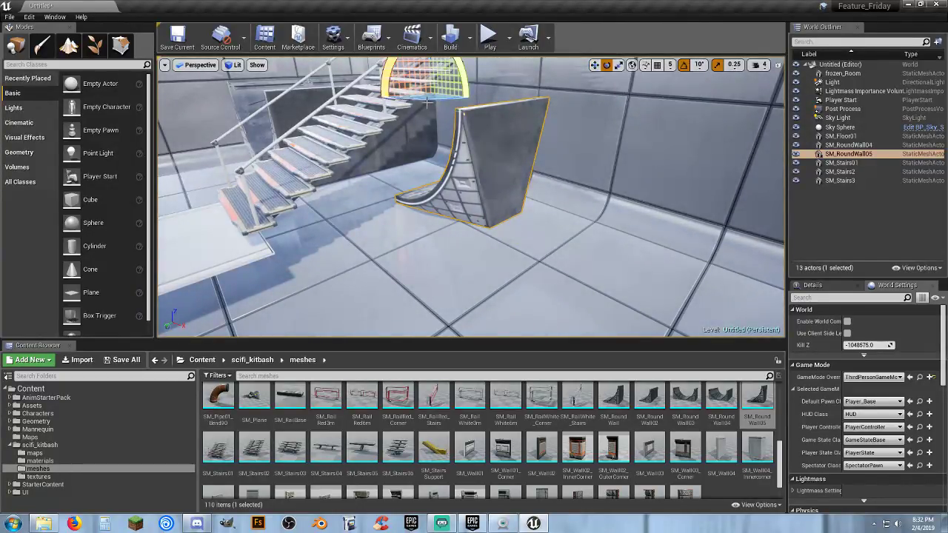
{"action": "left_click_drag", "start_coordinate": [428, 101], "coordinate": [497, 102]}
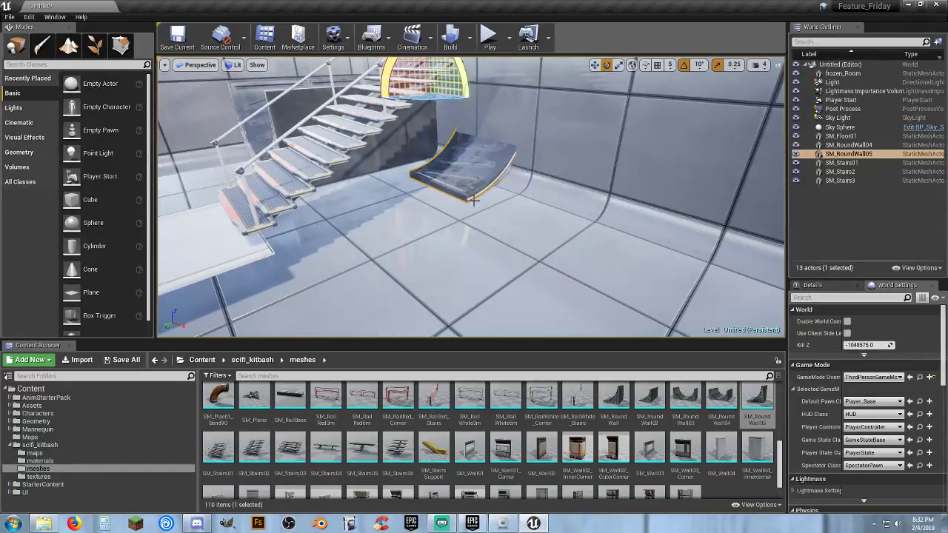
- Enable position grid snapping and slide the SM_RoundWall05 ramp in behind the stairs, beside the half-pipe
{"action": "left_click", "coordinate": [594, 65]}
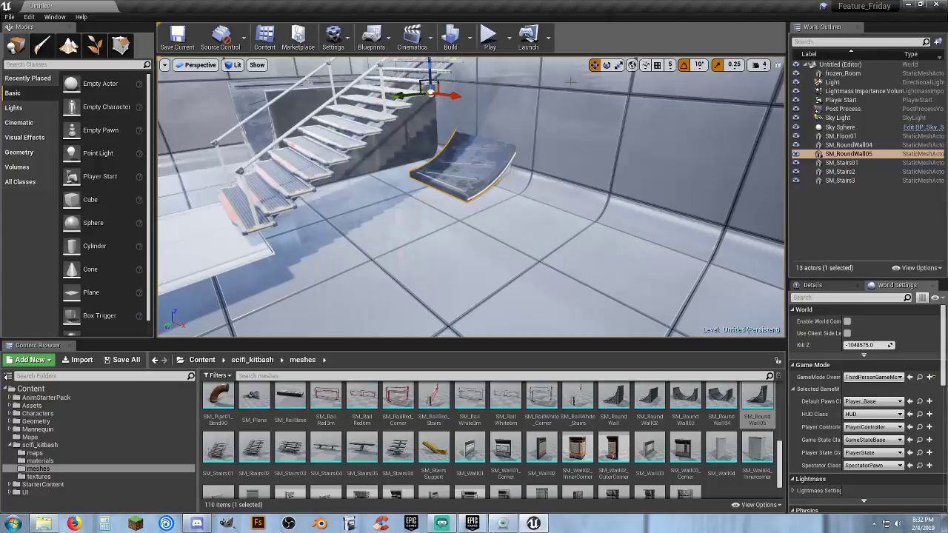
{"action": "left_click", "coordinate": [657, 66]}
{"action": "left_click_drag", "start_coordinate": [398, 94], "coordinate": [370, 109]}
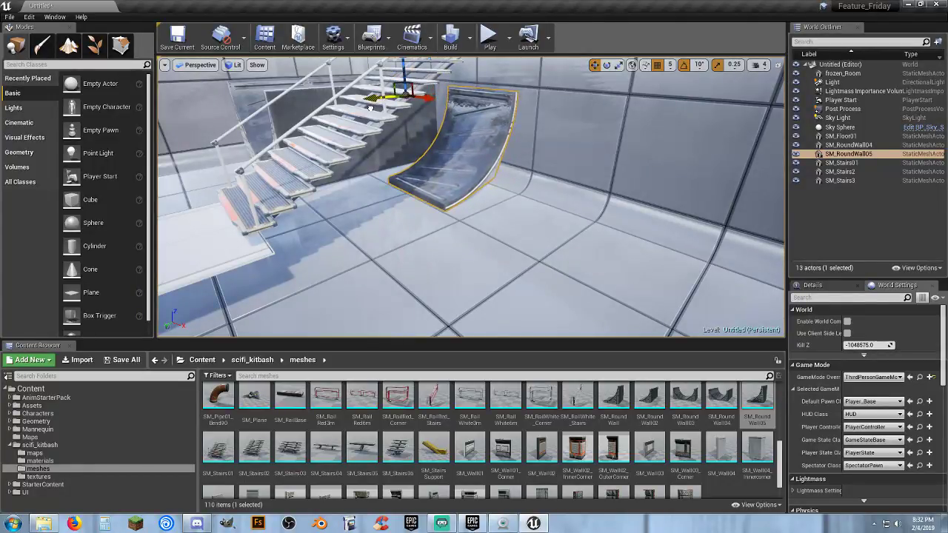
{"action": "right_click_drag", "start_coordinate": [371, 109], "coordinate": [448, 115]}
{"action": "left_click_drag", "start_coordinate": [484, 92], "coordinate": [430, 89]}
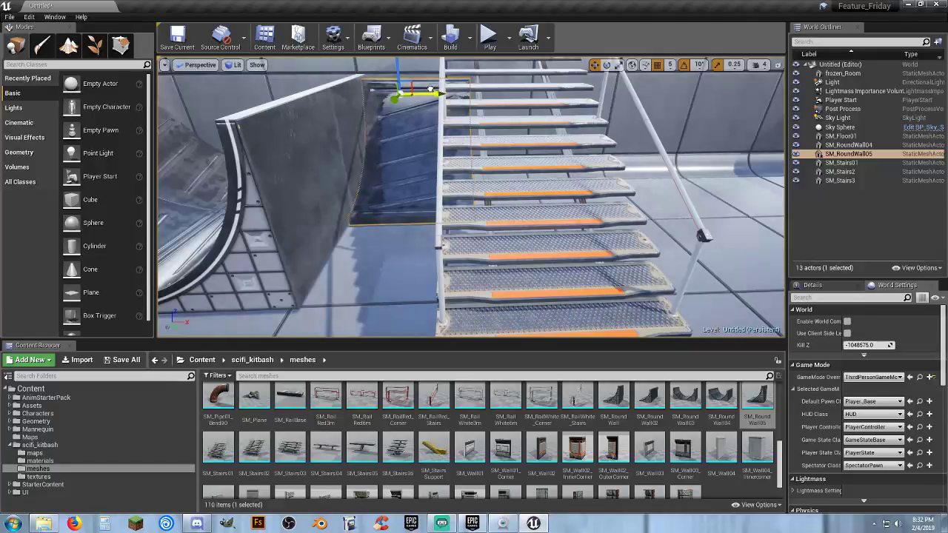
{"action": "right_click_drag", "start_coordinate": [447, 103], "coordinate": [461, 117]}
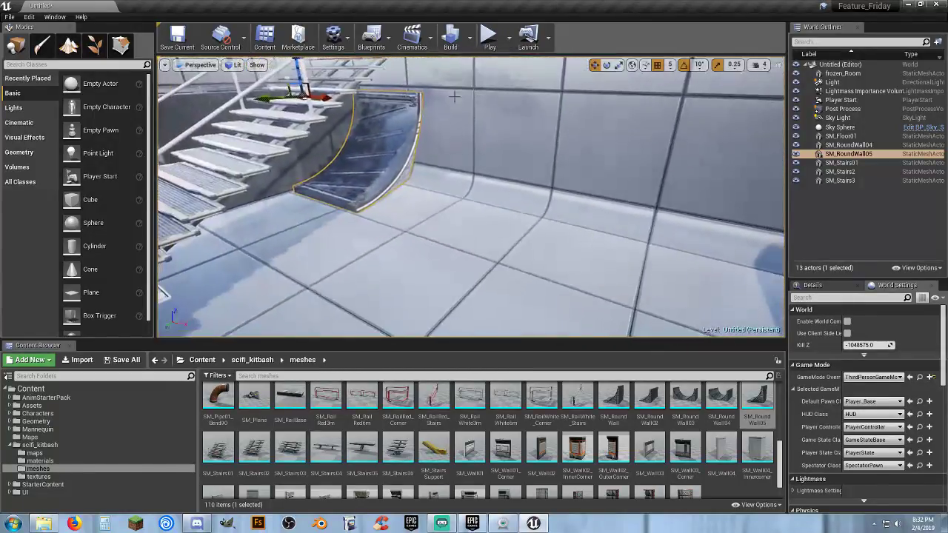
- Try scaling the SM_RoundWall05 ramp to 1.5 along Y, then reset its Y scale to 1
{"action": "left_click", "coordinate": [619, 65]}
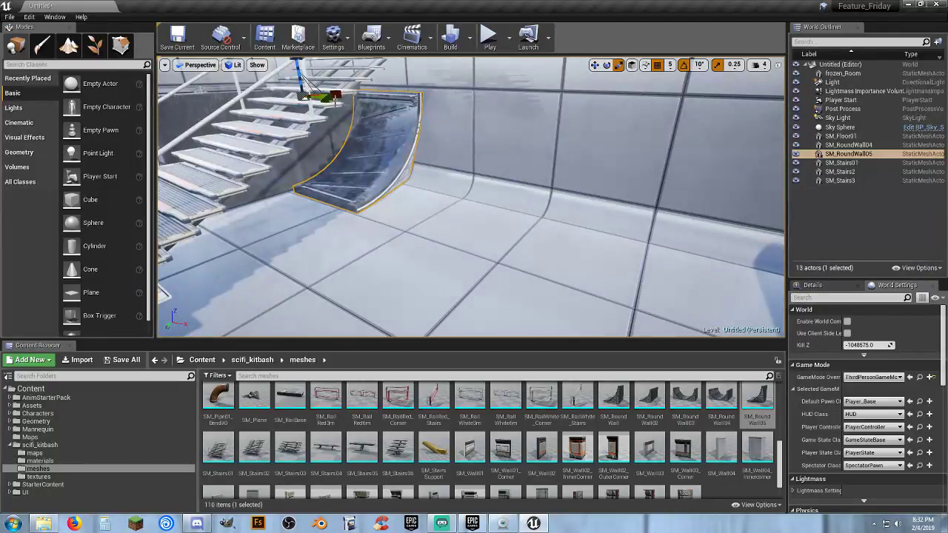
{"action": "mouse_move", "coordinate": [327, 98]}
{"action": "left_mouse_down"}
{"action": "mouse_move", "coordinate": [421, 111]}
{"action": "mouse_move", "coordinate": [337, 100]}
{"action": "left_mouse_up"}
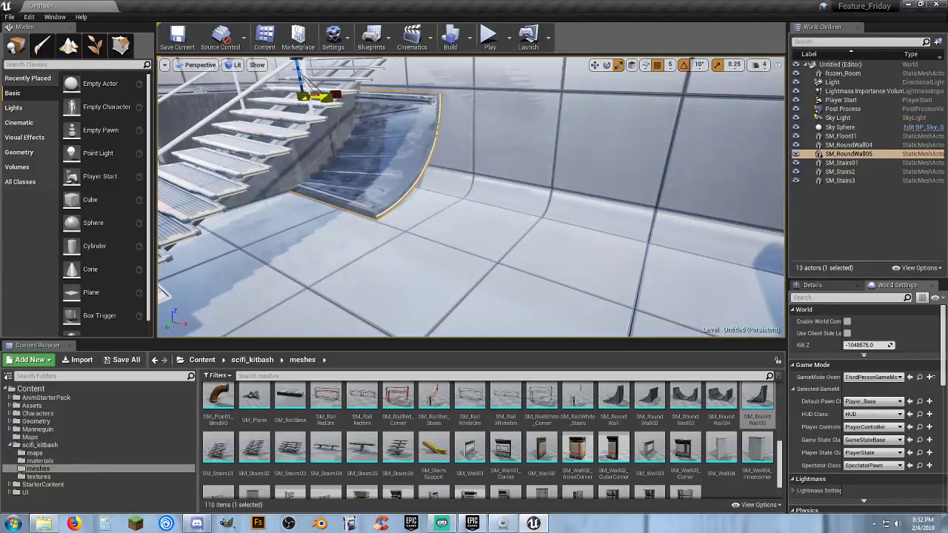
{"action": "left_click", "coordinate": [825, 285]}
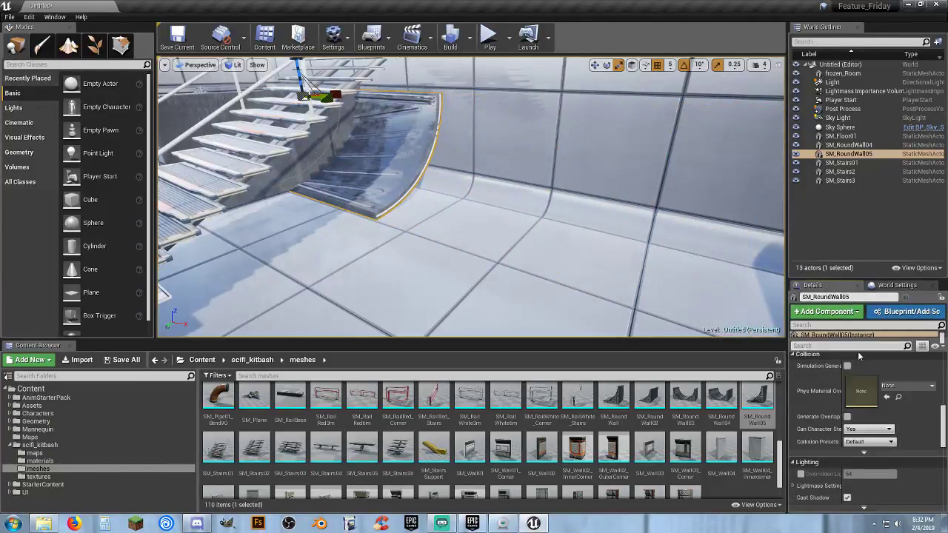
{"action": "scroll", "coordinate": [855, 369], "scroll_direction": "up", "scroll_amount": 7}
{"action": "scroll", "coordinate": [854, 369], "scroll_direction": "up", "scroll_amount": 2}
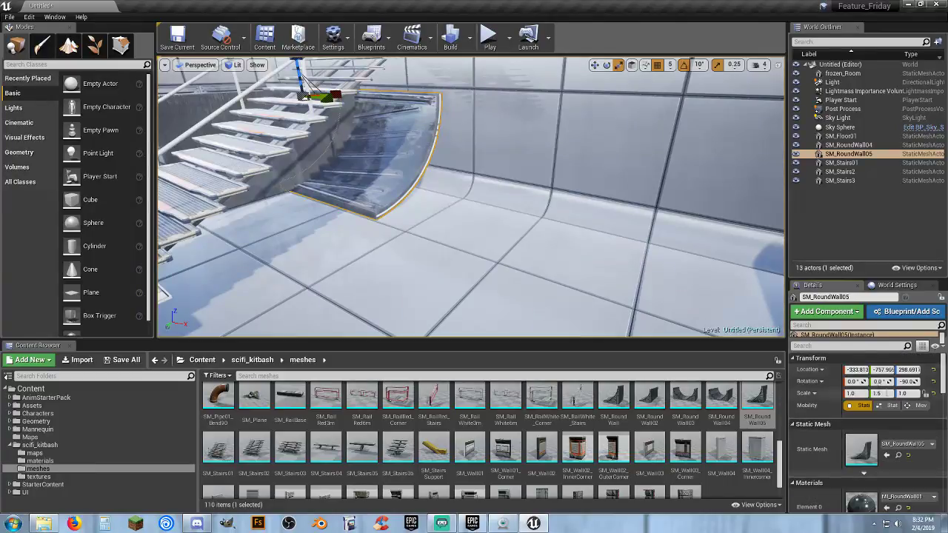
{"action": "type", "text": "1"}
{"action": "key", "text": "Tab"}
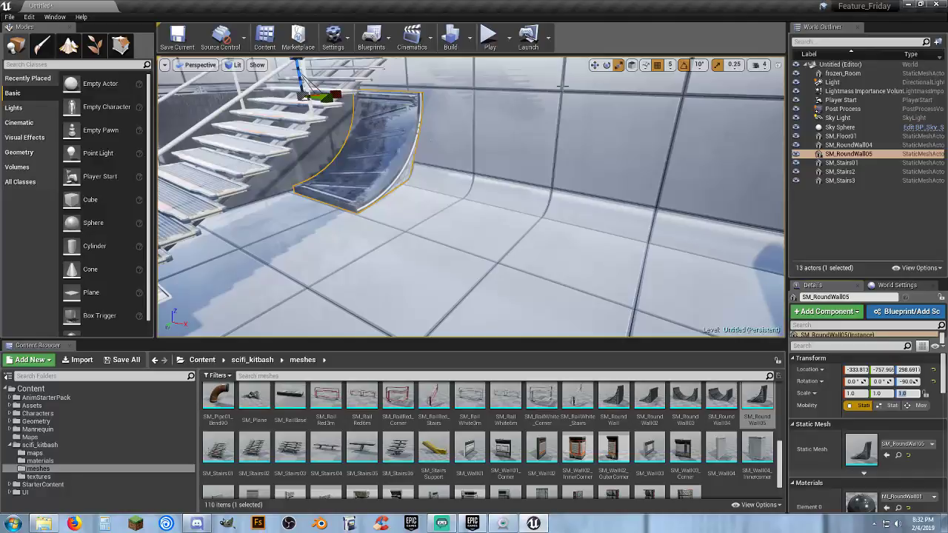
- Duplicate the SM_RoundWall05 ramp and move the copy along X to about -13.8, behind the stairs
{"action": "left_click", "coordinate": [594, 66]}
{"action": "right_click_drag", "start_coordinate": [574, 126], "coordinate": [518, 141]}
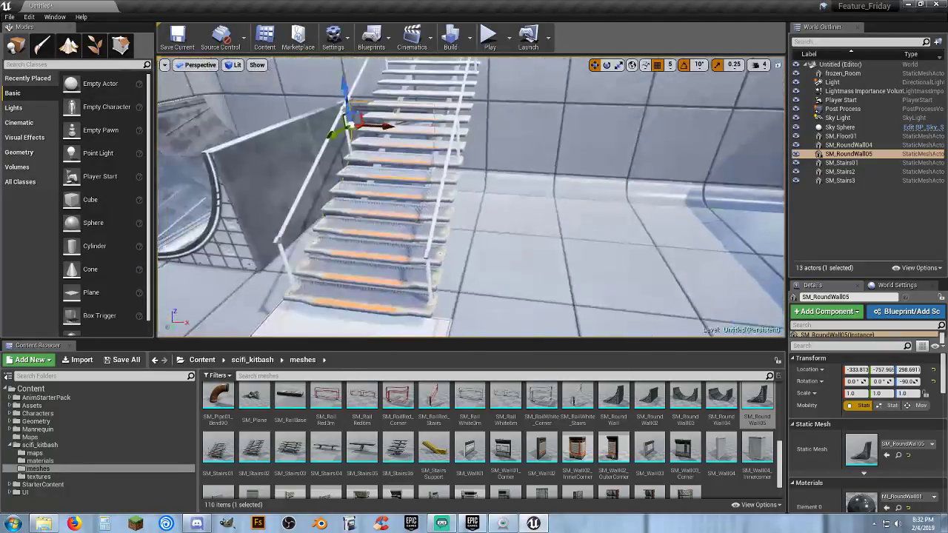
{"action": "right_click_drag", "start_coordinate": [527, 179], "coordinate": [459, 178]}
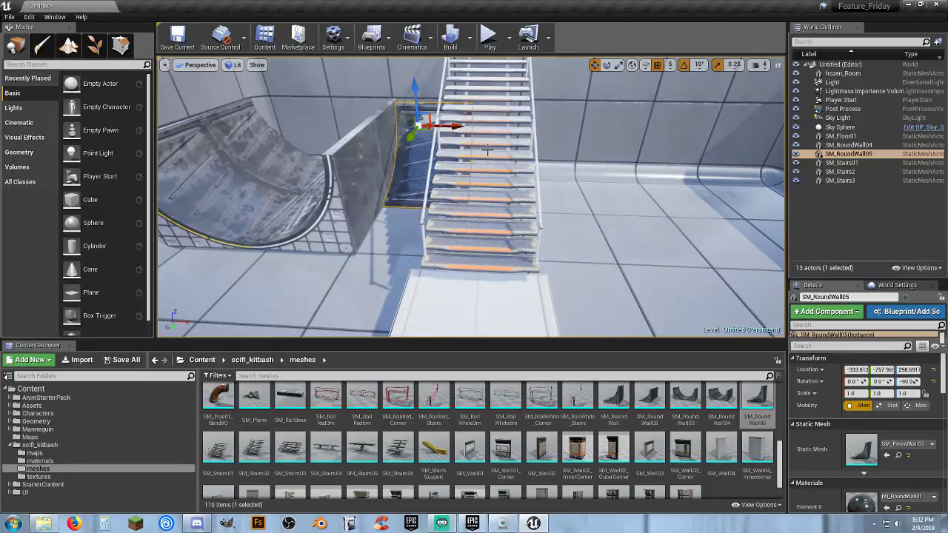
{"action": "key", "text": "ctrl+v"}
{"action": "left_click_drag", "start_coordinate": [458, 129], "coordinate": [561, 137]}
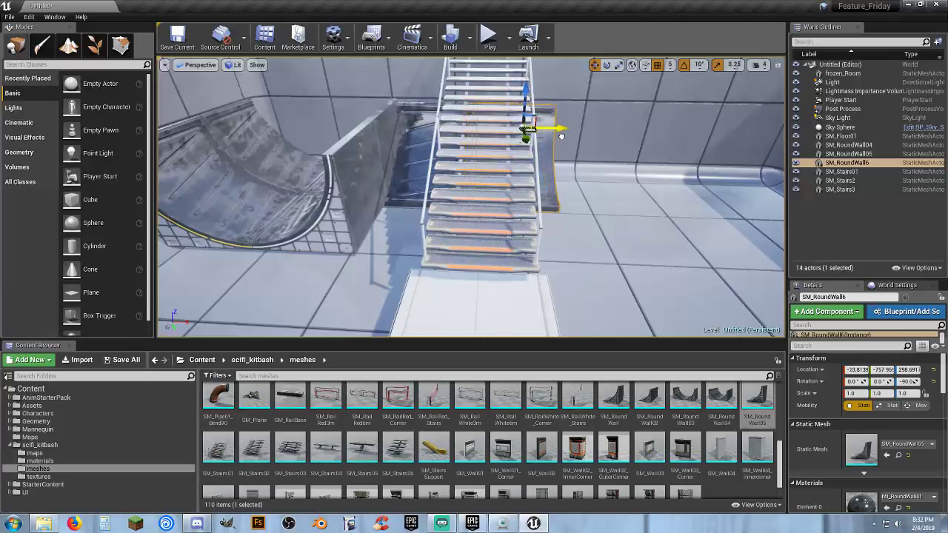
- Close the gap between the two curved ramps by sliding the copy along X to about -33.8
{"action": "key", "text": "w"}
{"action": "right_click_drag", "start_coordinate": [563, 136], "coordinate": [575, 85]}
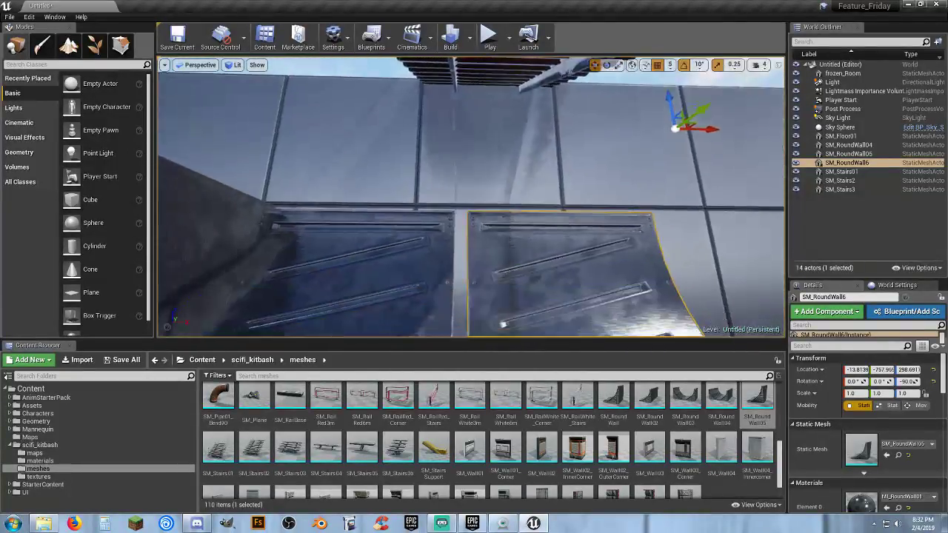
{"action": "left_click_drag", "start_coordinate": [708, 131], "coordinate": [683, 138]}
{"action": "key", "text": "s"}
{"action": "right_click_drag", "start_coordinate": [683, 140], "coordinate": [718, 167]}
{"action": "right_click_drag", "start_coordinate": [623, 229], "coordinate": [624, 232]}
{"action": "key", "text": "s"}
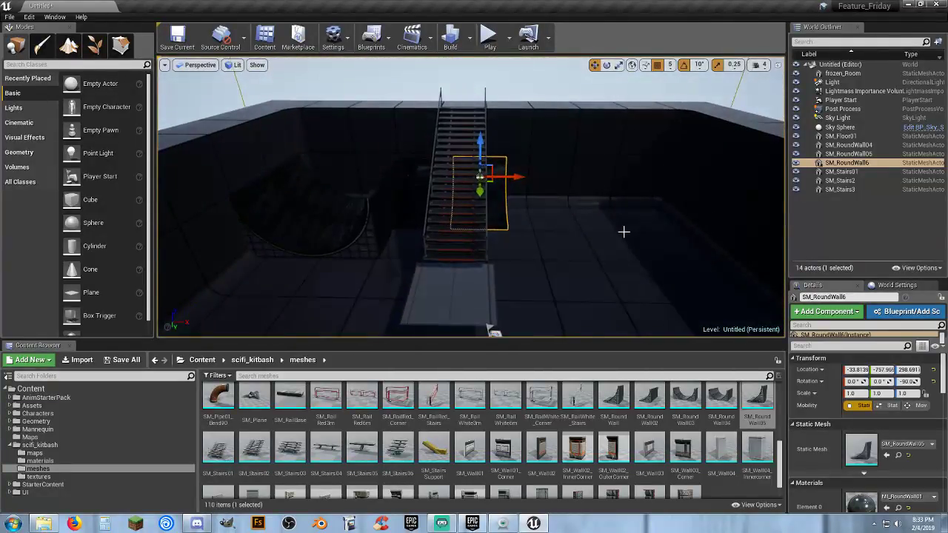
- Play-test the level by running the character on the stairs, and end the play session
{"action": "left_click", "coordinate": [549, 92]}
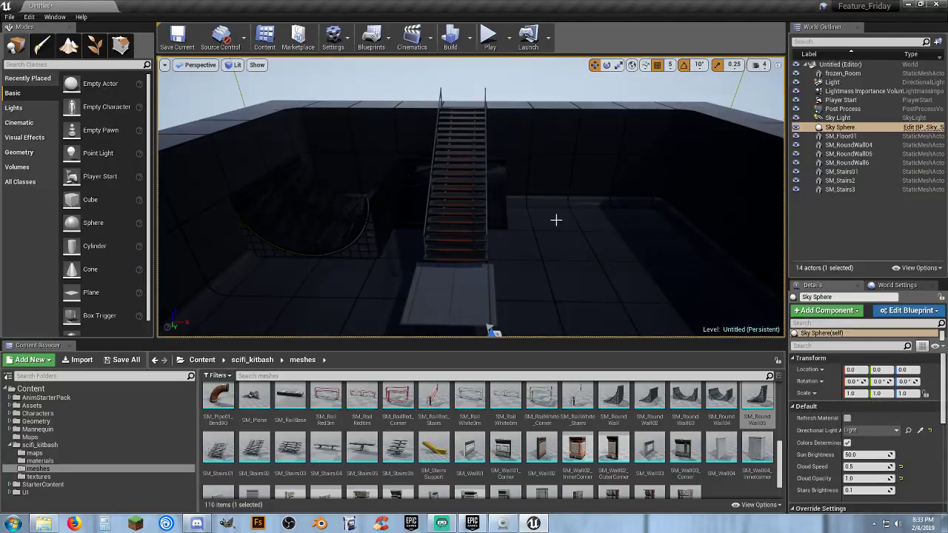
{"action": "key", "text": "w"}
{"action": "right_click_drag", "start_coordinate": [557, 219], "coordinate": [551, 219]}
{"action": "left_click", "coordinate": [489, 37]}
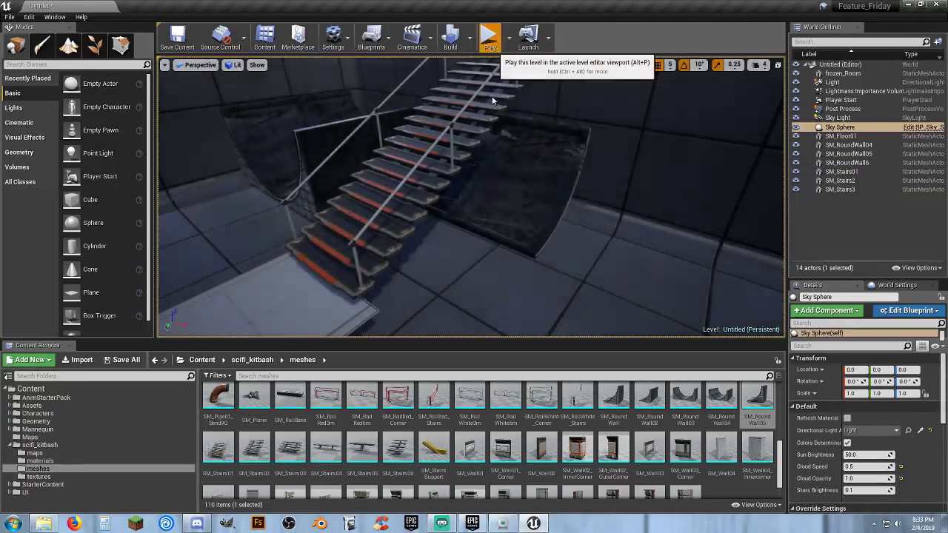
{"action": "left_click", "coordinate": [493, 101]}
{"action": "key", "text": "w"}
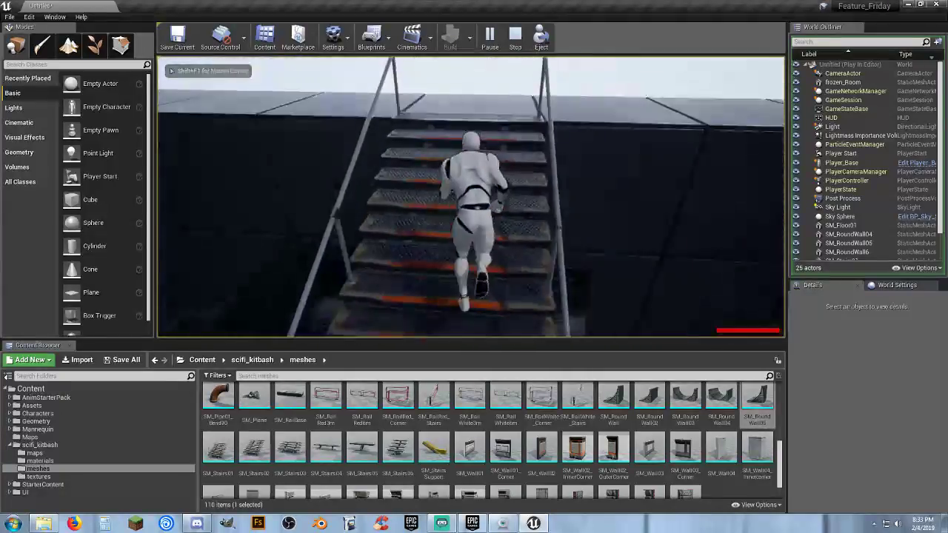
{"action": "key", "text": "Escape"}
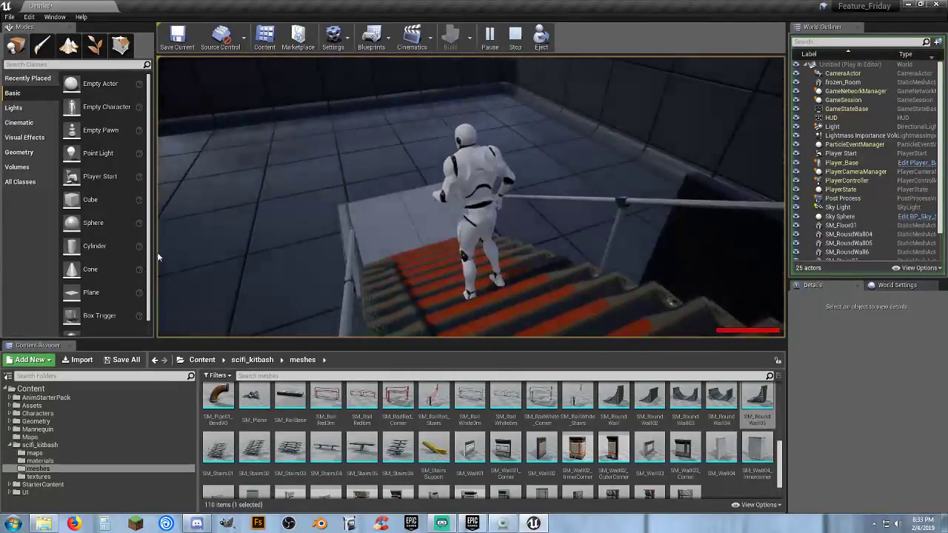
{"action": "key", "text": "Escape"}
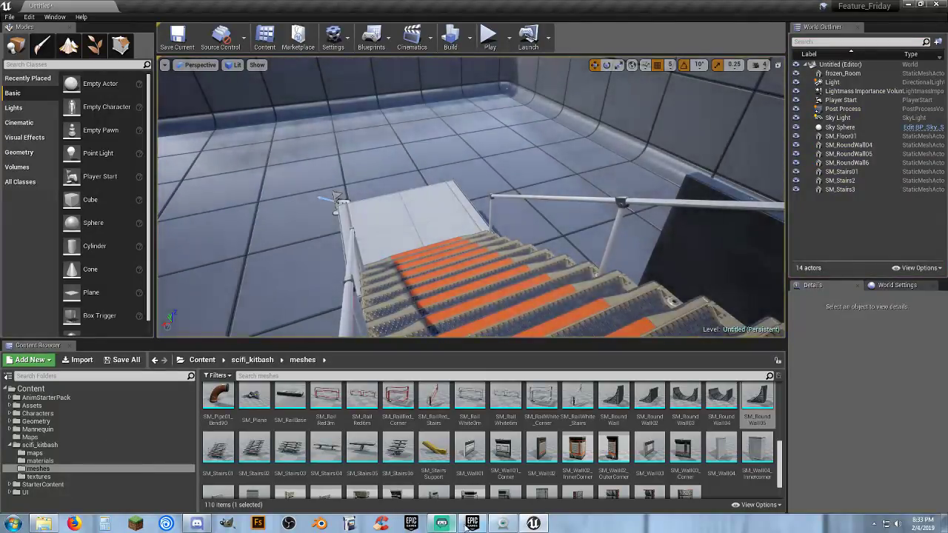
- Switch to the Epic Games Launcher, look through the library's projects and Vault, and open the Industry Props Pack 6 page
{"action": "left_click", "coordinate": [472, 523]}
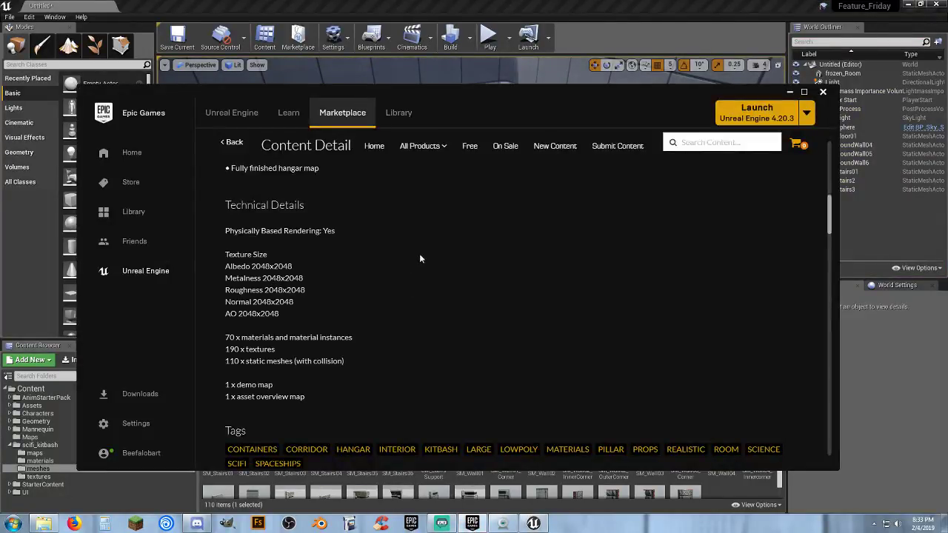
{"action": "scroll", "coordinate": [595, 332], "scroll_direction": "up", "scroll_amount": 10}
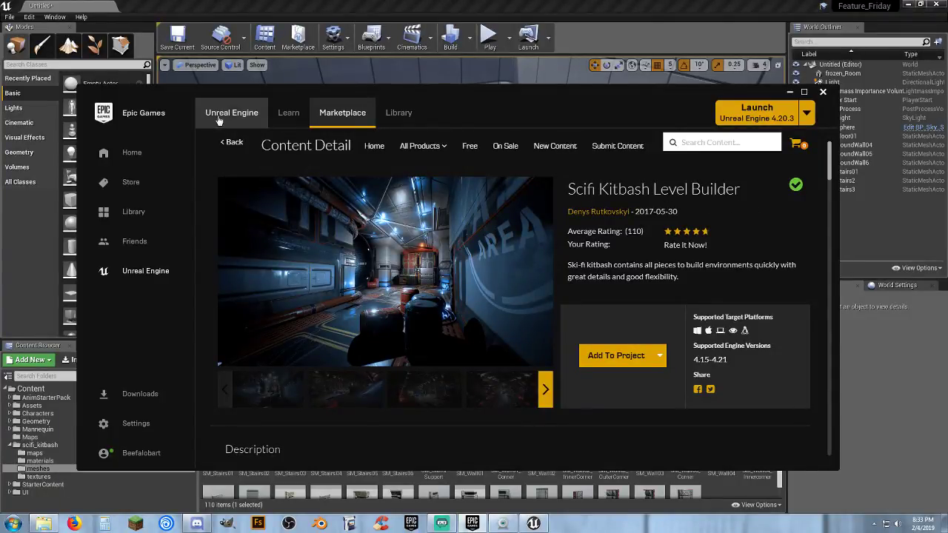
{"action": "left_click", "coordinate": [399, 113]}
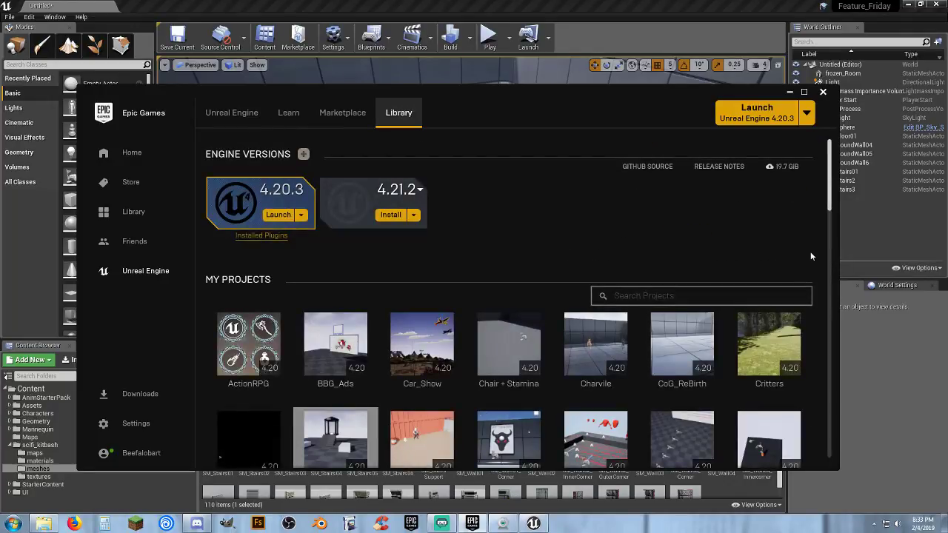
{"action": "scroll", "coordinate": [820, 256], "scroll_direction": "down", "scroll_amount": 2}
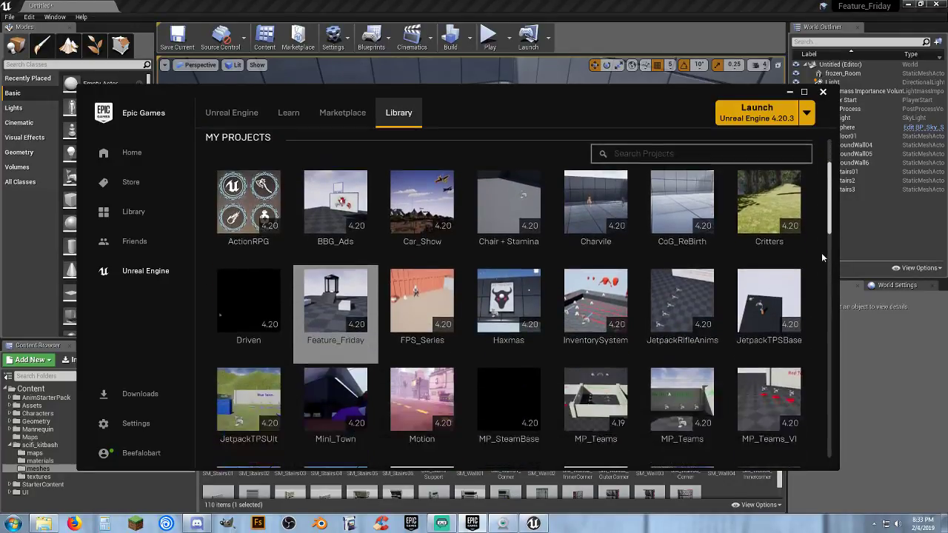
{"action": "scroll", "coordinate": [821, 254], "scroll_direction": "down", "scroll_amount": 7}
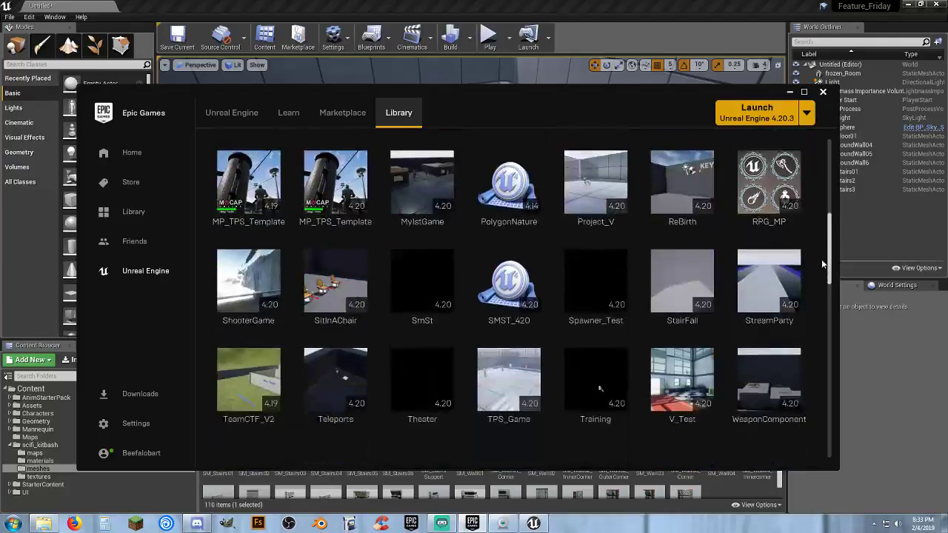
{"action": "scroll", "coordinate": [825, 263], "scroll_direction": "down", "scroll_amount": 3}
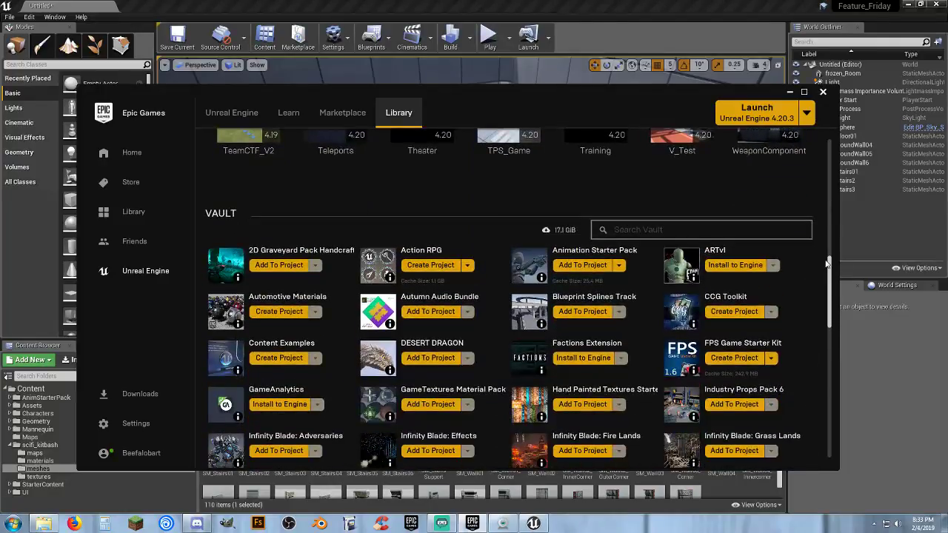
{"action": "scroll", "coordinate": [828, 263], "scroll_direction": "down", "scroll_amount": 2}
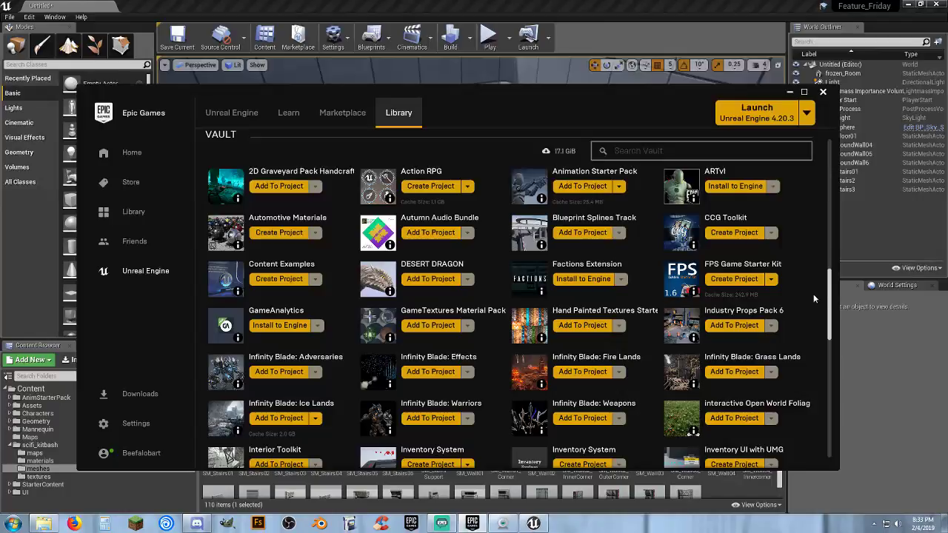
{"action": "scroll", "coordinate": [813, 295], "scroll_direction": "down", "scroll_amount": 2}
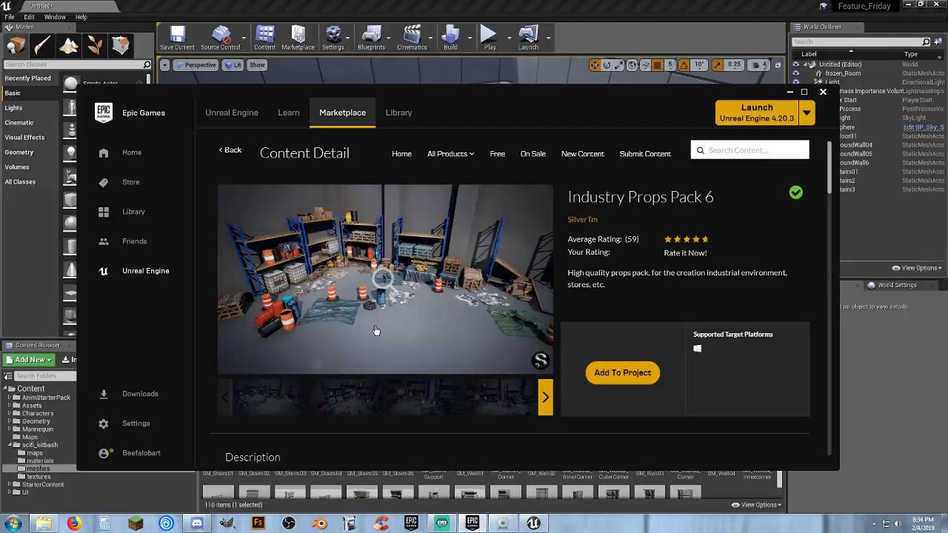
- View the preview images in the Industry Props Pack 6 gallery through to its last set
{"action": "left_click", "coordinate": [340, 403]}
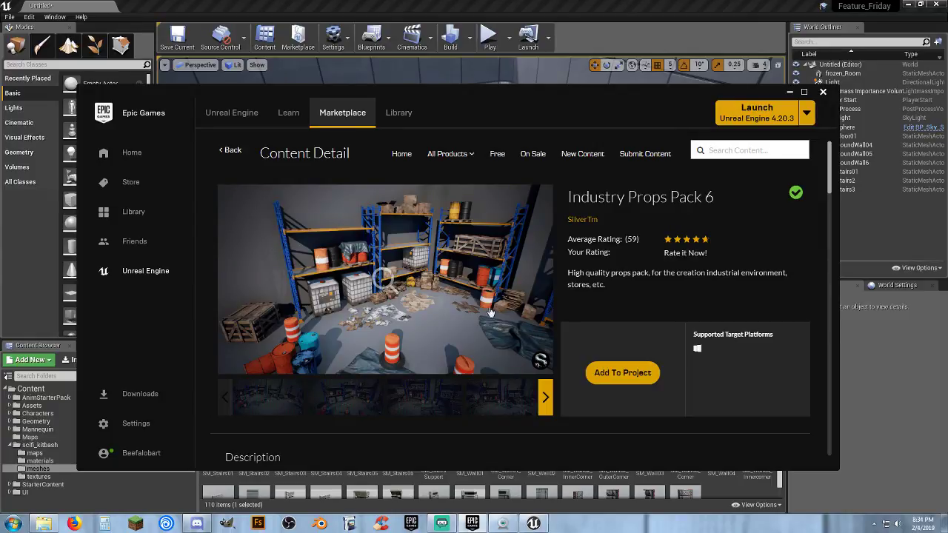
{"action": "left_click", "coordinate": [423, 411]}
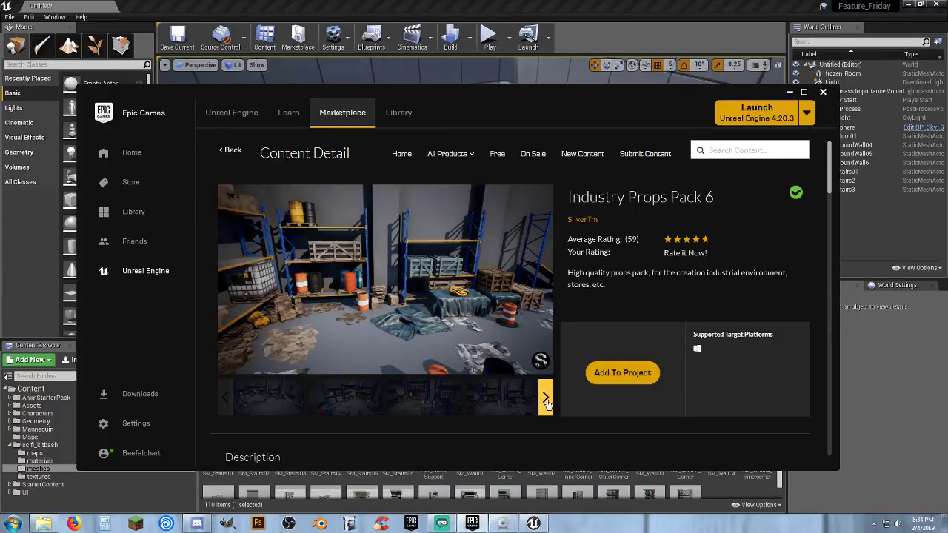
{"action": "left_click", "coordinate": [546, 400]}
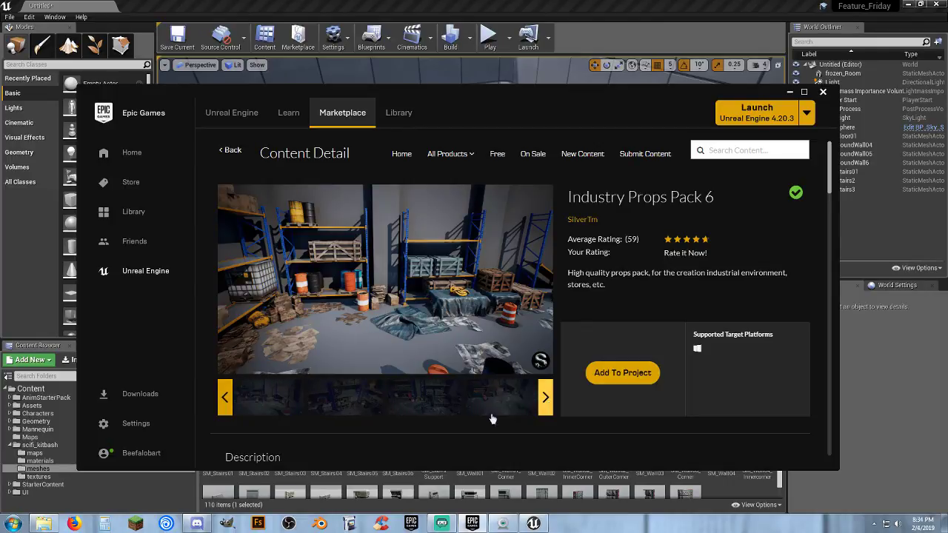
{"action": "left_click", "coordinate": [403, 408]}
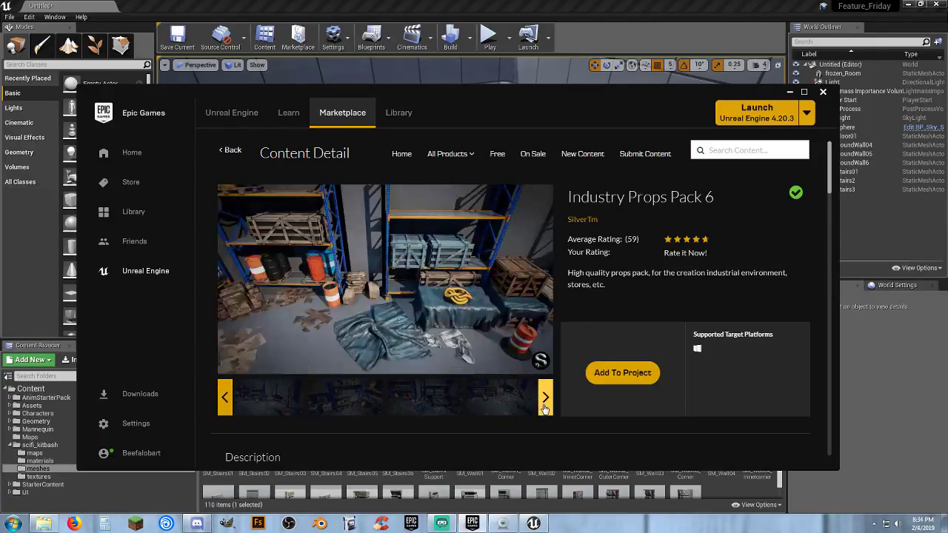
{"action": "left_click", "coordinate": [545, 401]}
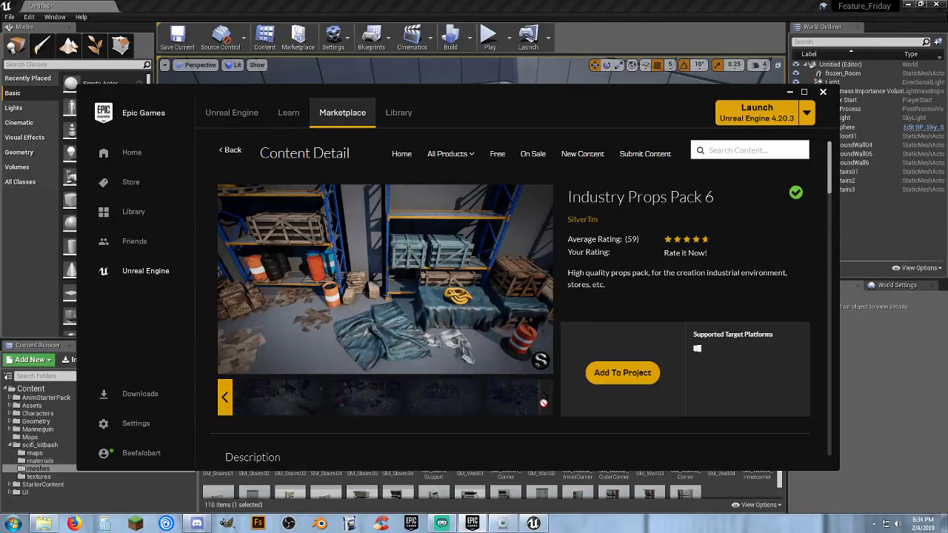
{"action": "left_click", "coordinate": [489, 401]}
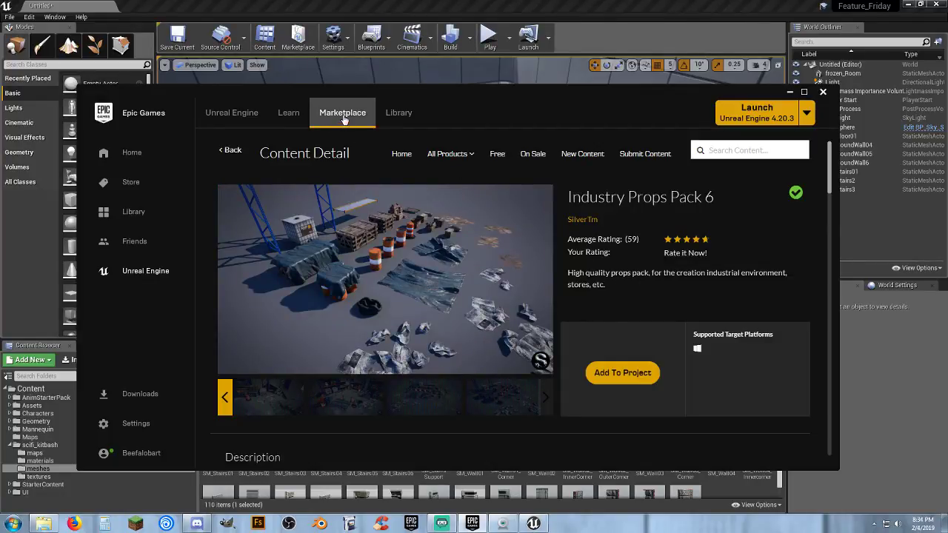
- Go back from the pack's page and examine the Marketplace home page's featured and Free For The Month products
{"action": "left_click", "coordinate": [235, 151]}
{"action": "scroll", "coordinate": [652, 196], "scroll_direction": "up", "scroll_amount": 1}
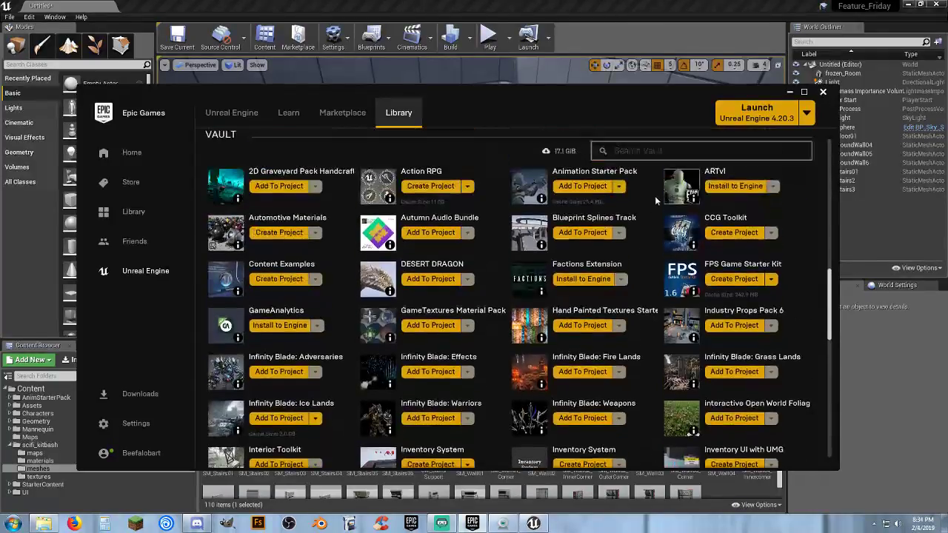
{"action": "scroll", "coordinate": [655, 200], "scroll_direction": "up", "scroll_amount": 3}
{"action": "left_click", "coordinate": [356, 114]}
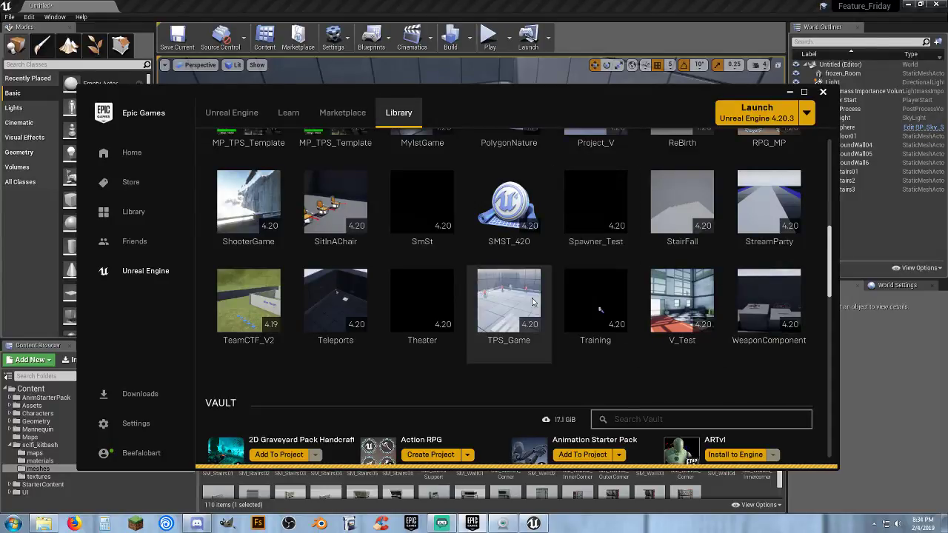
{"action": "left_click", "coordinate": [361, 113]}
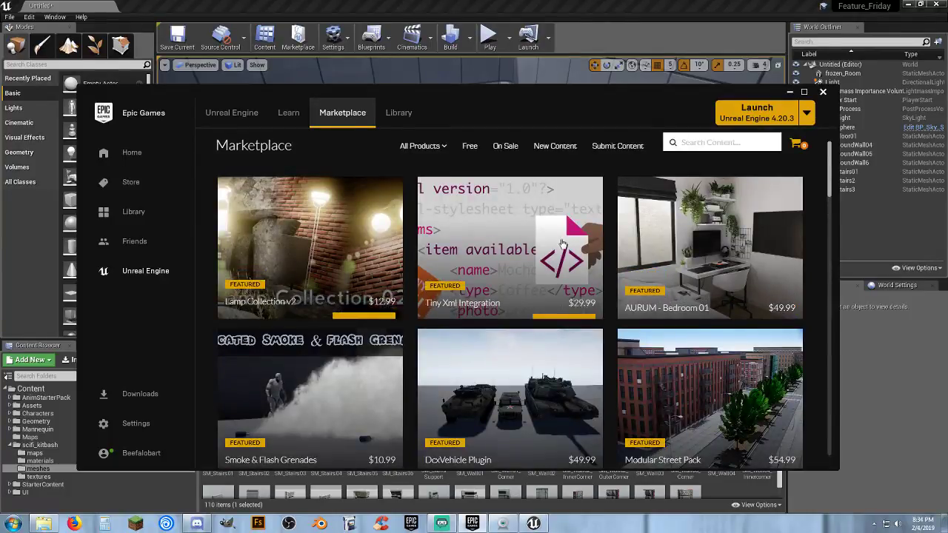
{"action": "scroll", "coordinate": [741, 296], "scroll_direction": "down", "scroll_amount": 3}
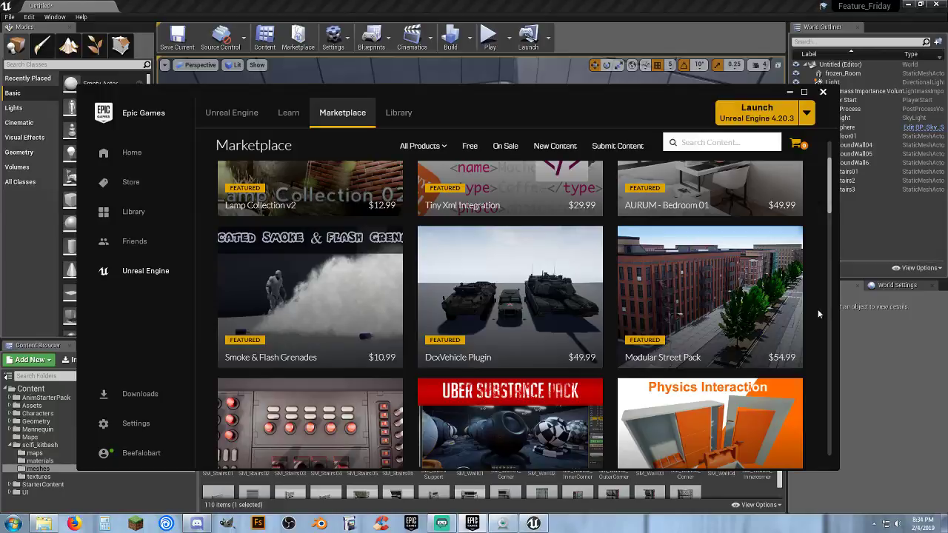
{"action": "scroll", "coordinate": [818, 310], "scroll_direction": "down", "scroll_amount": 1}
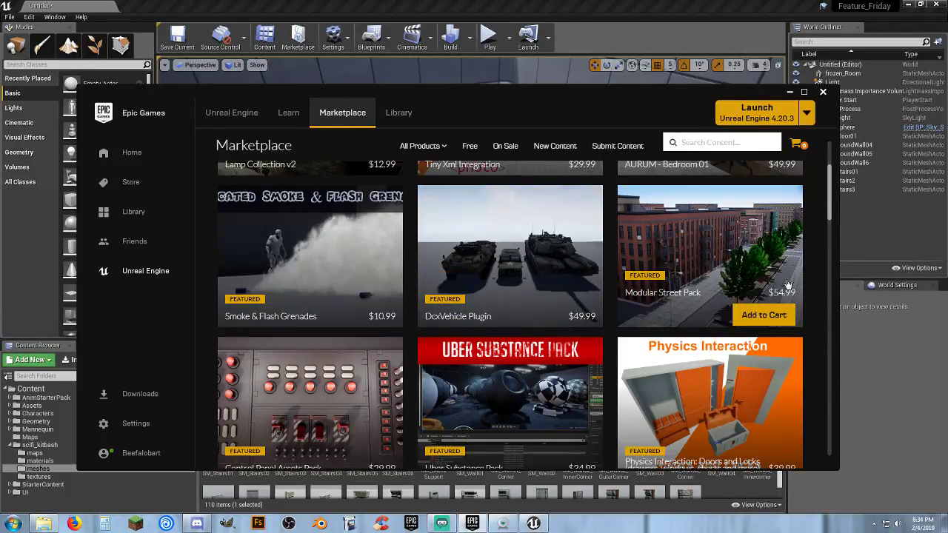
{"action": "scroll", "coordinate": [789, 286], "scroll_direction": "down", "scroll_amount": 1}
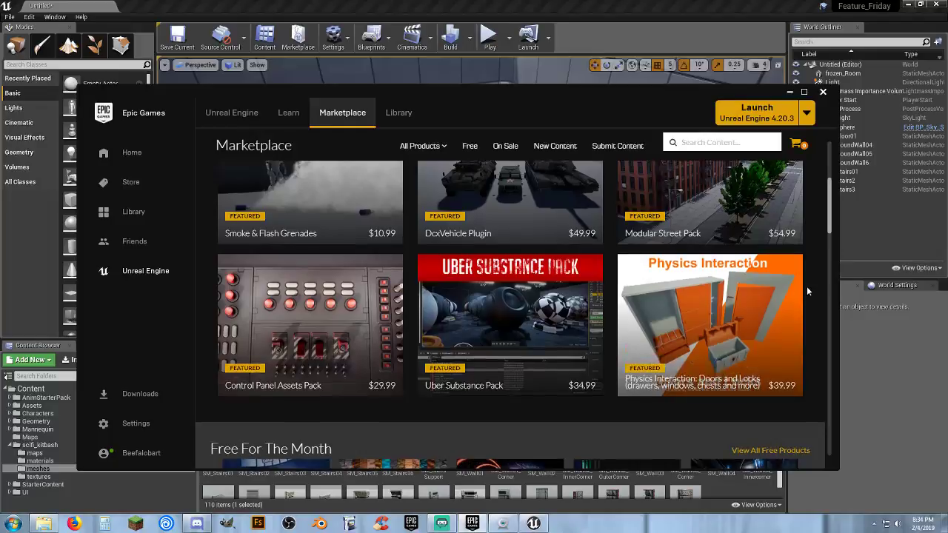
{"action": "scroll", "coordinate": [806, 286], "scroll_direction": "down", "scroll_amount": 1}
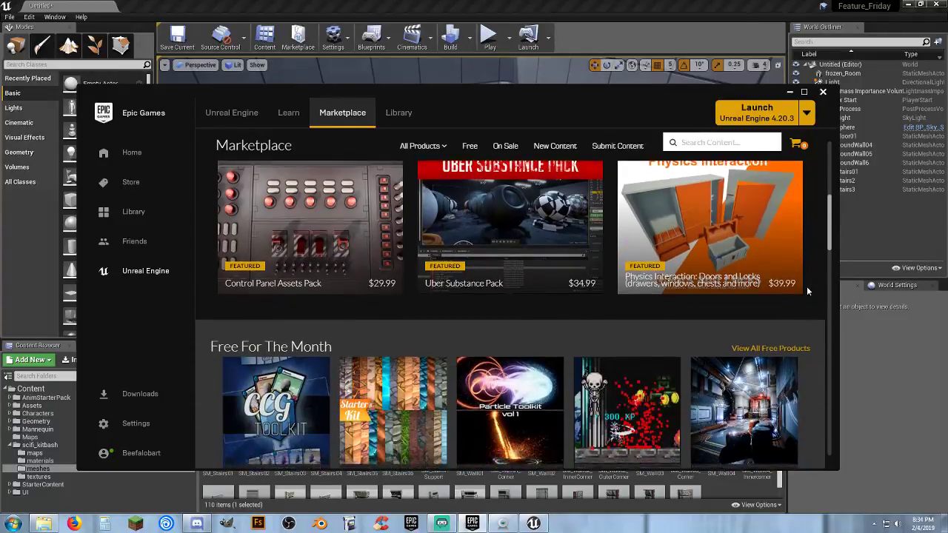
{"action": "scroll", "coordinate": [807, 290], "scroll_direction": "up", "scroll_amount": 1}
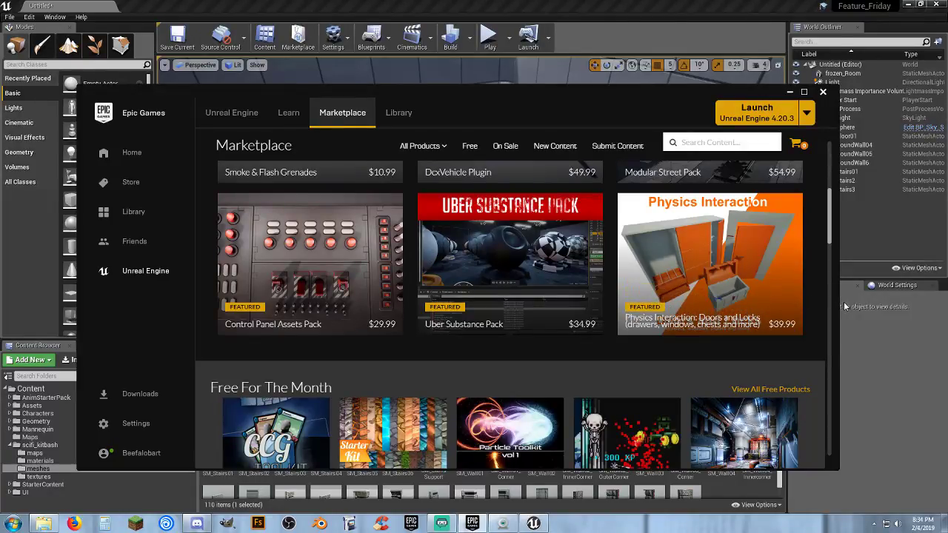
{"action": "scroll", "coordinate": [808, 312], "scroll_direction": "down", "scroll_amount": 3}
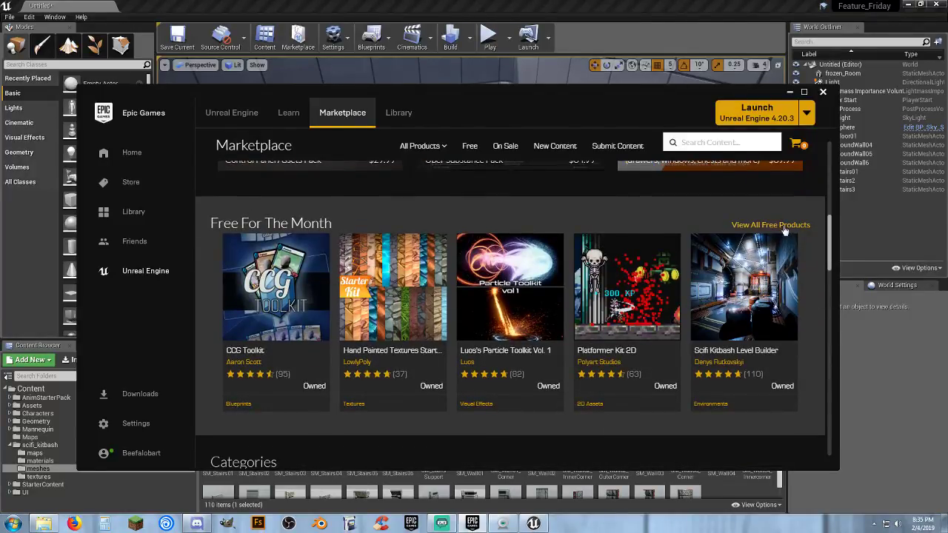
- Open the Marketplace's free products and look through the Epic Showcase listings
{"action": "left_click", "coordinate": [468, 148]}
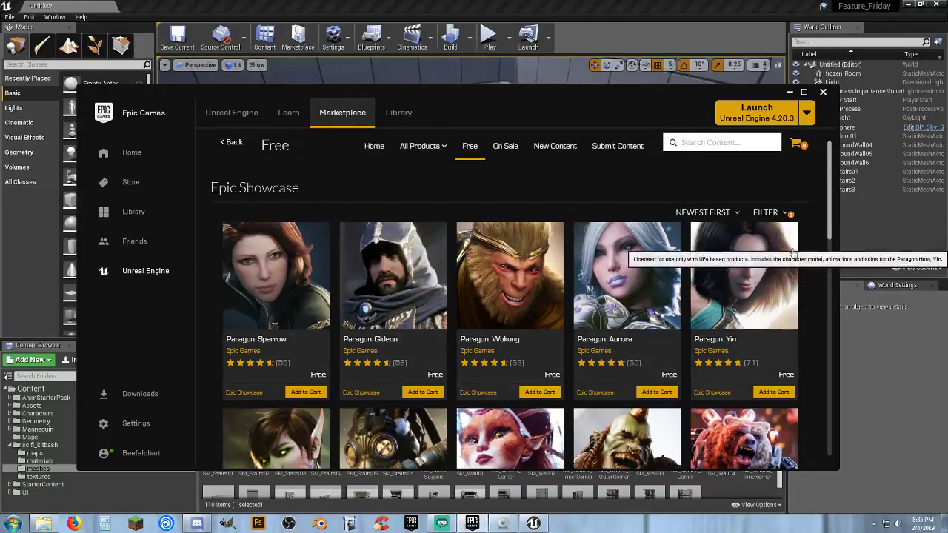
{"action": "scroll", "coordinate": [817, 252], "scroll_direction": "down", "scroll_amount": 1}
{"action": "scroll", "coordinate": [817, 256], "scroll_direction": "down", "scroll_amount": 5}
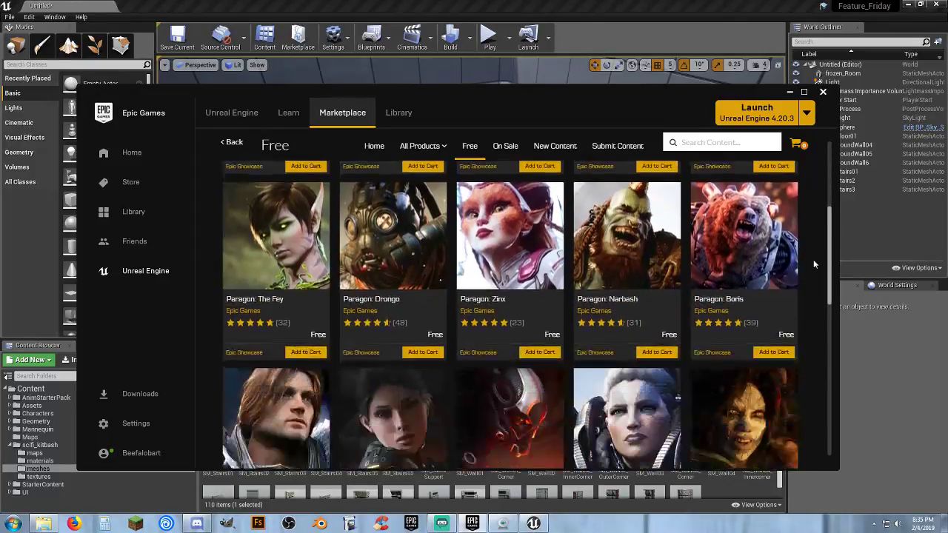
- Look through the Paragon character and environment packs among the free Epic Showcase products
{"action": "scroll", "coordinate": [814, 263], "scroll_direction": "down", "scroll_amount": 3}
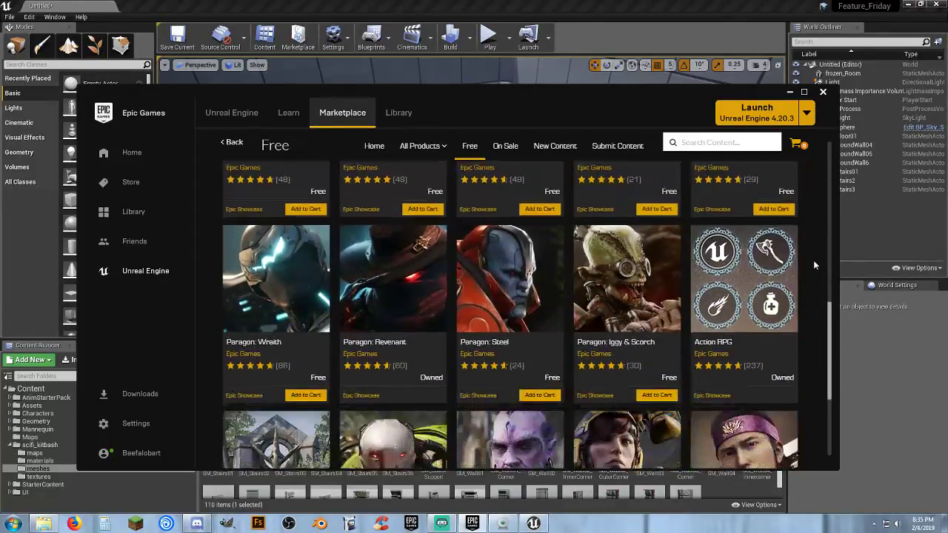
{"action": "scroll", "coordinate": [813, 264], "scroll_direction": "down", "scroll_amount": 1}
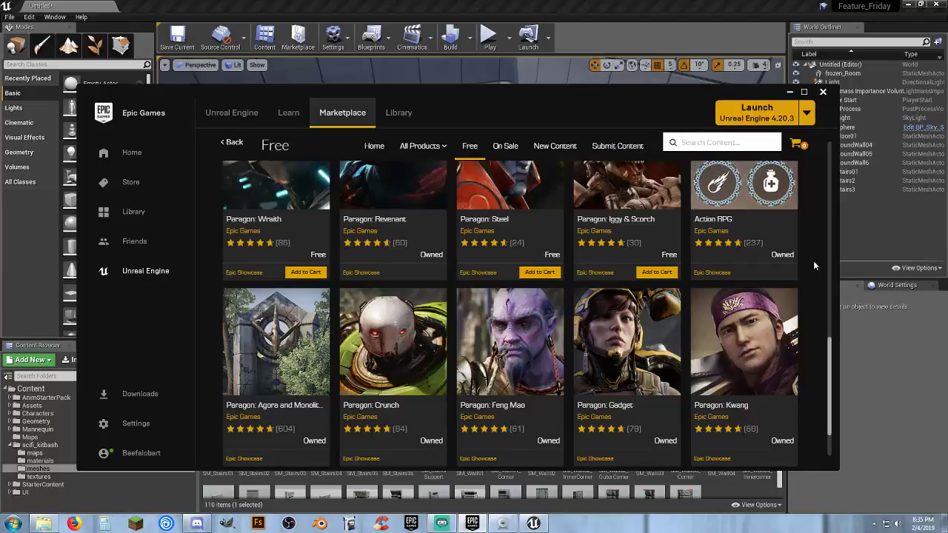
{"action": "scroll", "coordinate": [813, 261], "scroll_direction": "down", "scroll_amount": 1}
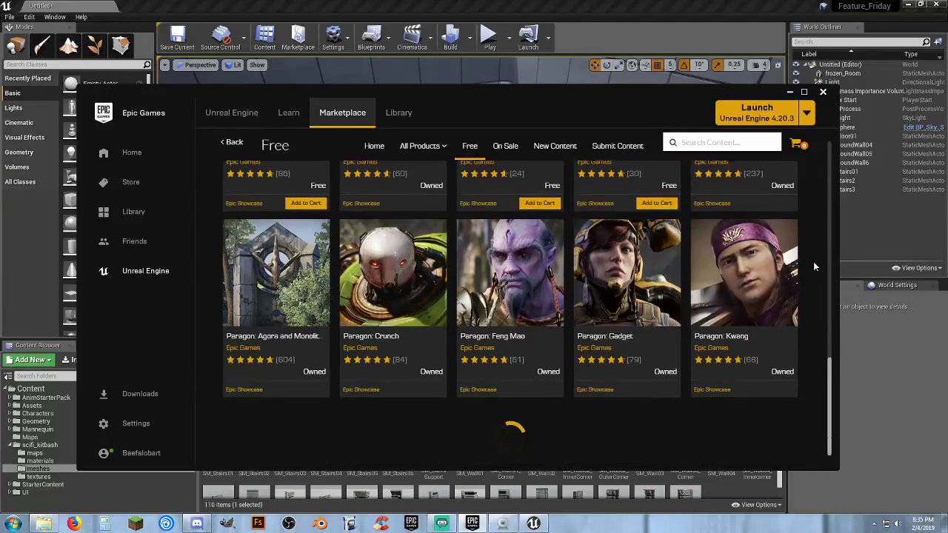
{"action": "scroll", "coordinate": [813, 262], "scroll_direction": "down", "scroll_amount": 3}
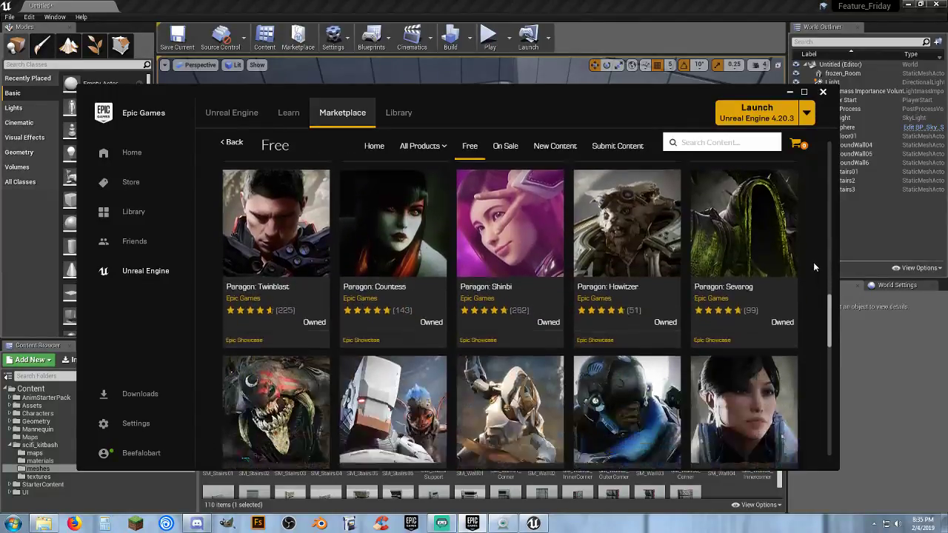
{"action": "scroll", "coordinate": [814, 264], "scroll_direction": "down", "scroll_amount": 1}
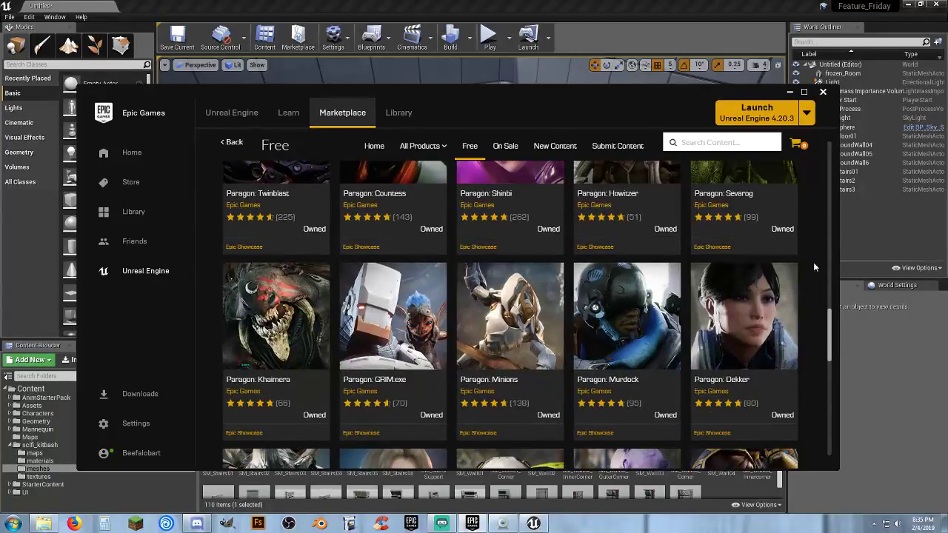
{"action": "scroll", "coordinate": [813, 266], "scroll_direction": "down", "scroll_amount": 2}
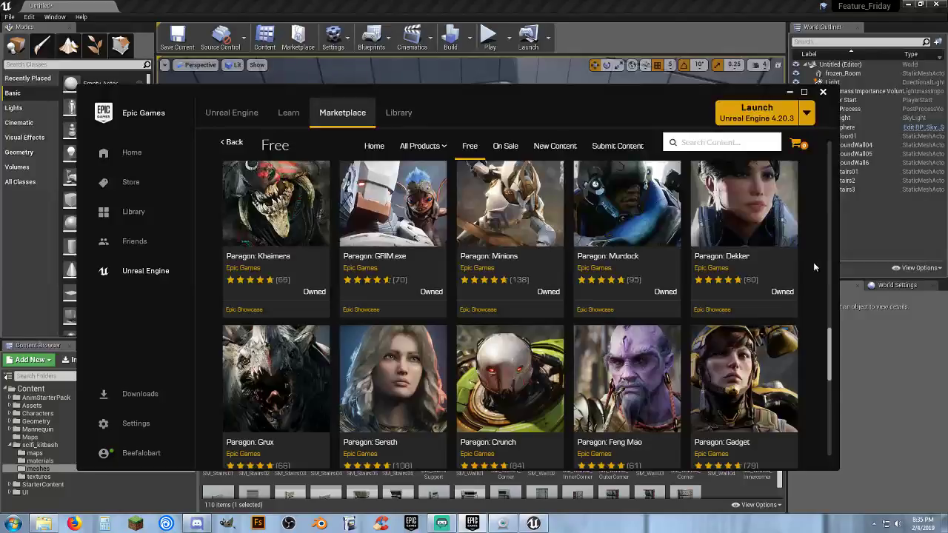
{"action": "scroll", "coordinate": [813, 266], "scroll_direction": "down", "scroll_amount": 2}
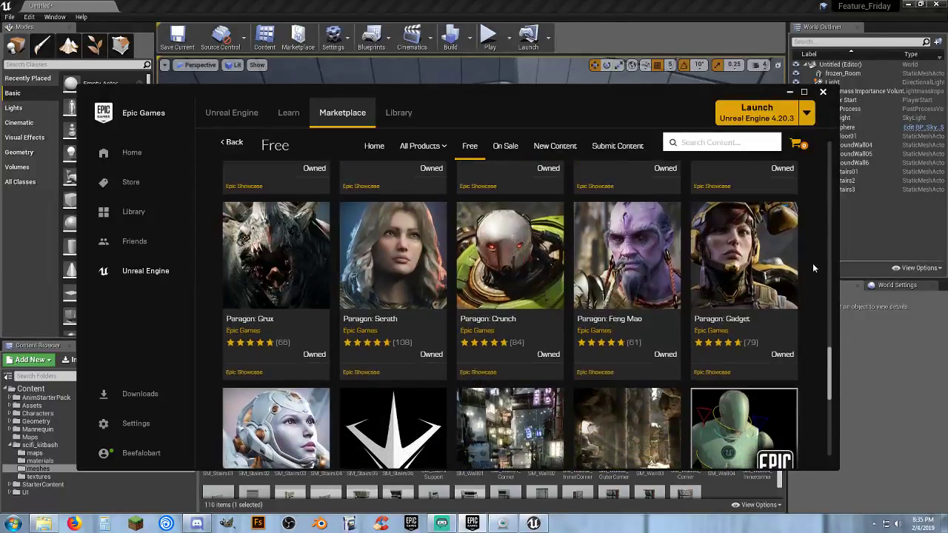
- Examine the remaining free Epic Games packs, from Soul: City and Infinity Blade through Scifi Hallway and Animation Starter Pack
{"action": "scroll", "coordinate": [812, 268], "scroll_direction": "down", "scroll_amount": 2}
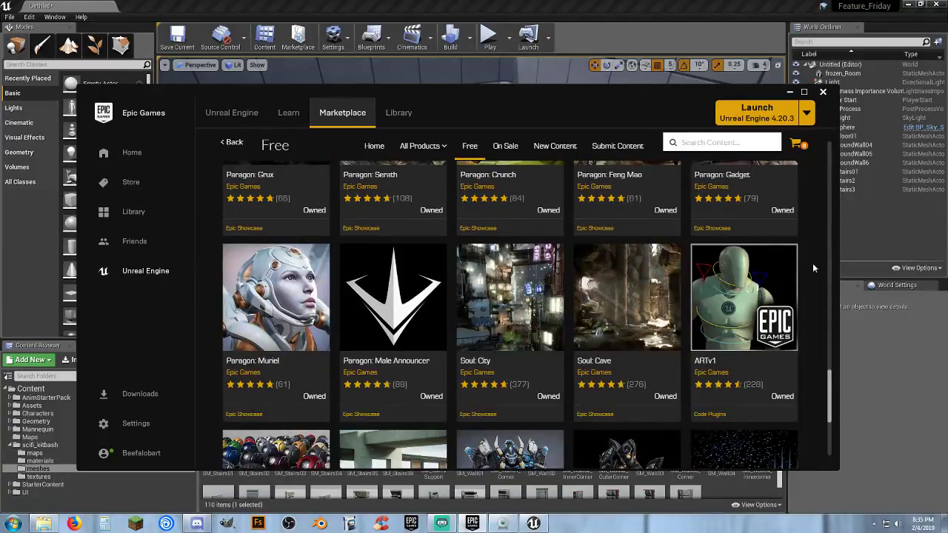
{"action": "scroll", "coordinate": [813, 265], "scroll_direction": "down", "scroll_amount": 1}
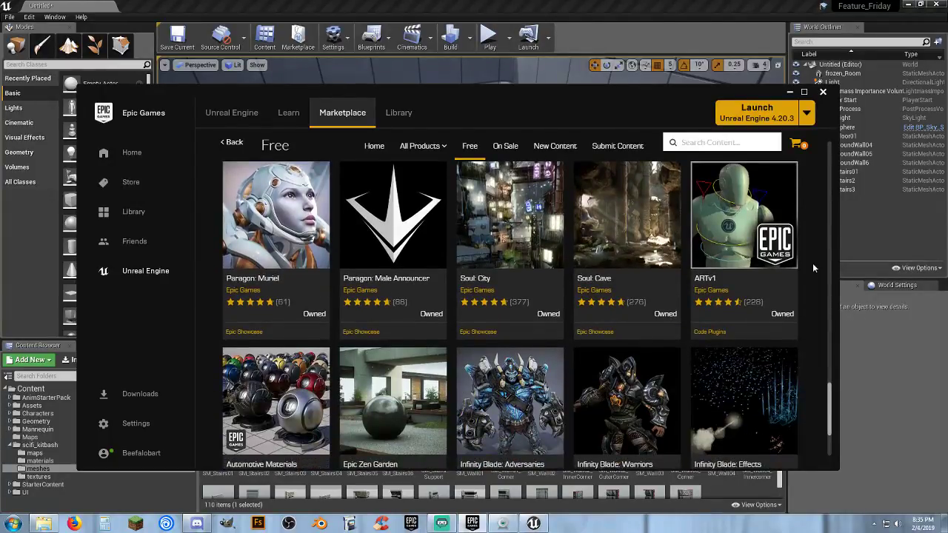
{"action": "scroll", "coordinate": [812, 267], "scroll_direction": "up", "scroll_amount": 1}
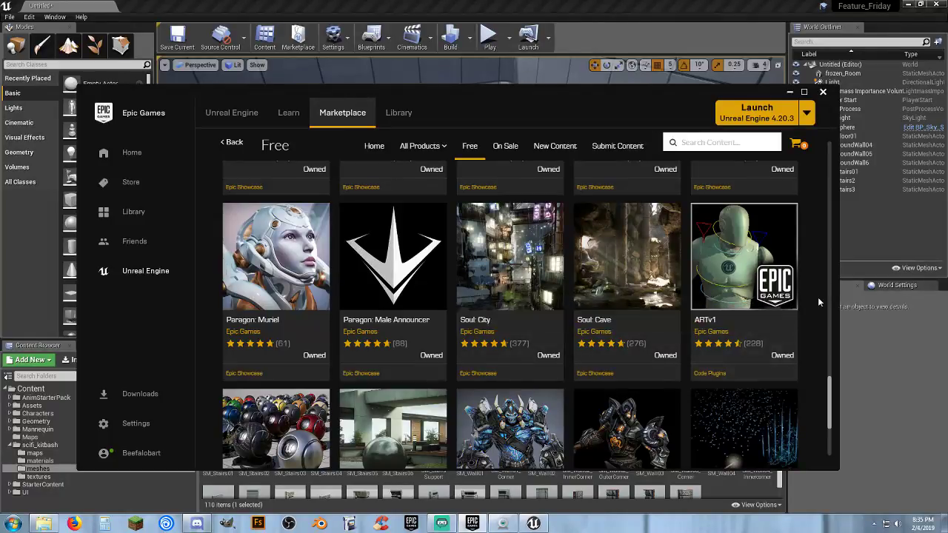
{"action": "scroll", "coordinate": [817, 298], "scroll_direction": "down", "scroll_amount": 1}
{"action": "scroll", "coordinate": [816, 311], "scroll_direction": "down", "scroll_amount": 1}
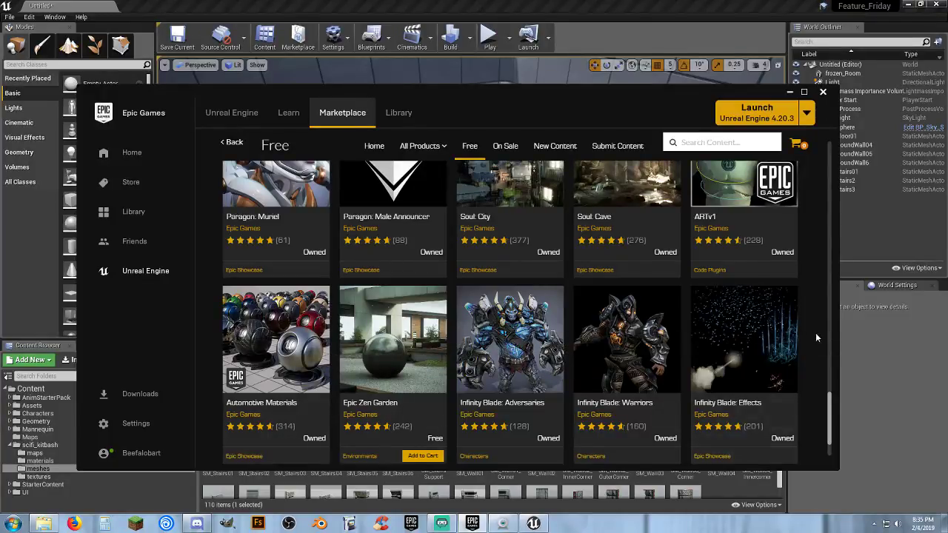
{"action": "scroll", "coordinate": [815, 333], "scroll_direction": "down", "scroll_amount": 1}
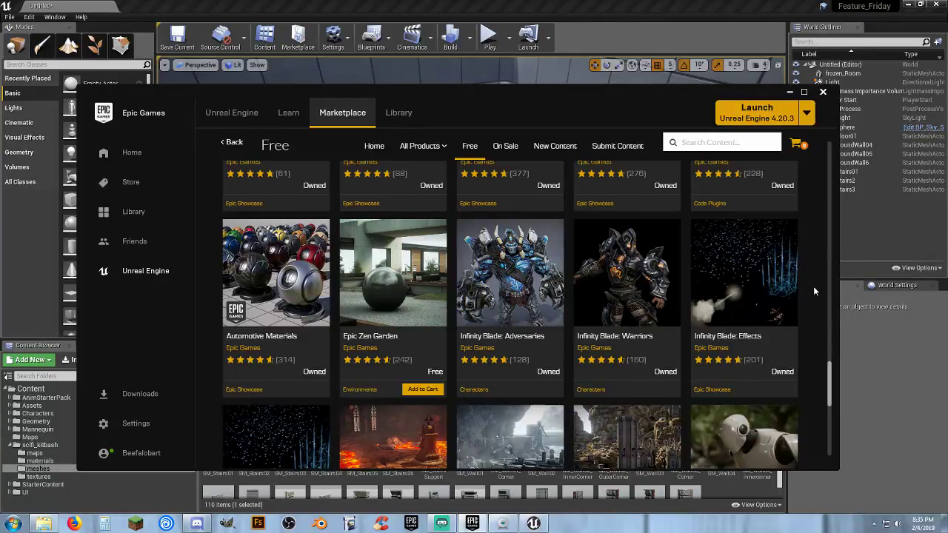
{"action": "scroll", "coordinate": [814, 291], "scroll_direction": "up", "scroll_amount": 1}
{"action": "scroll", "coordinate": [813, 291], "scroll_direction": "up", "scroll_amount": 2}
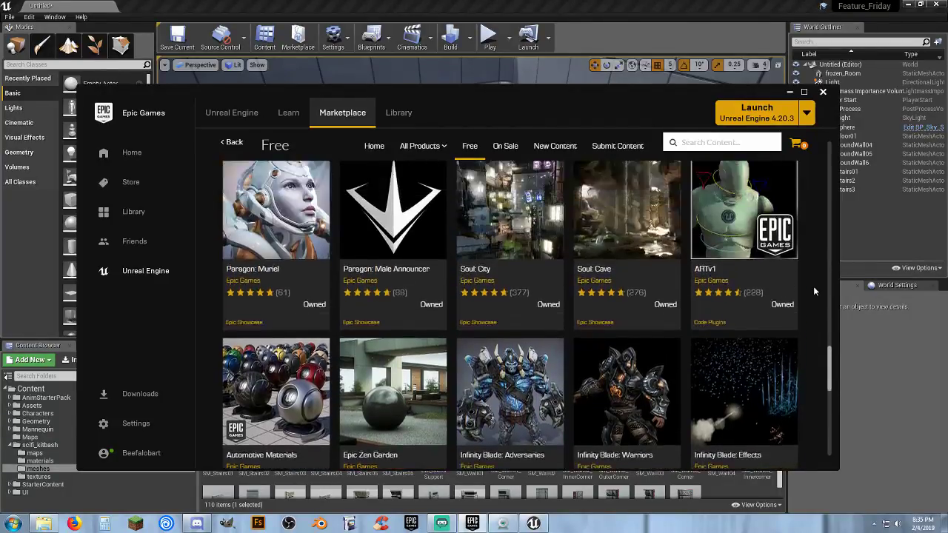
{"action": "scroll", "coordinate": [821, 322], "scroll_direction": "down", "scroll_amount": 7}
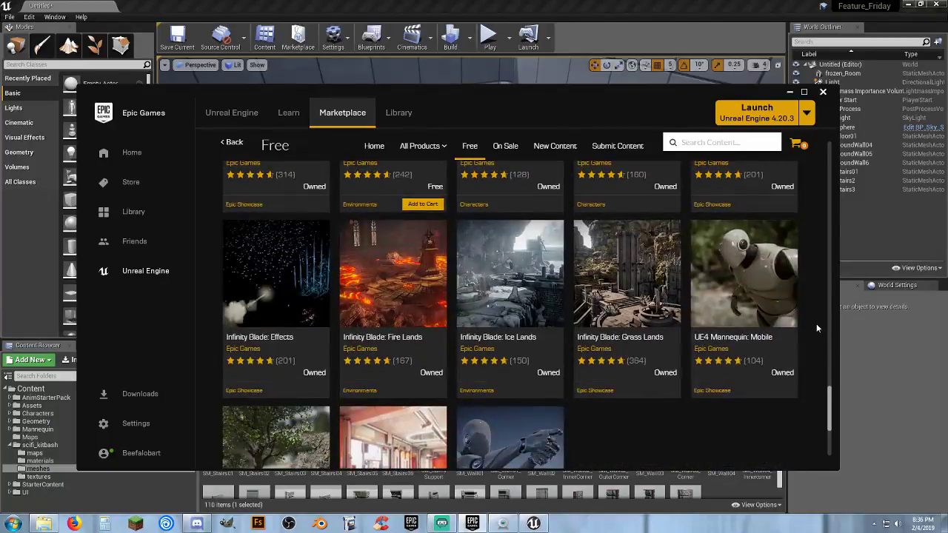
{"action": "scroll", "coordinate": [816, 324], "scroll_direction": "down", "scroll_amount": 1}
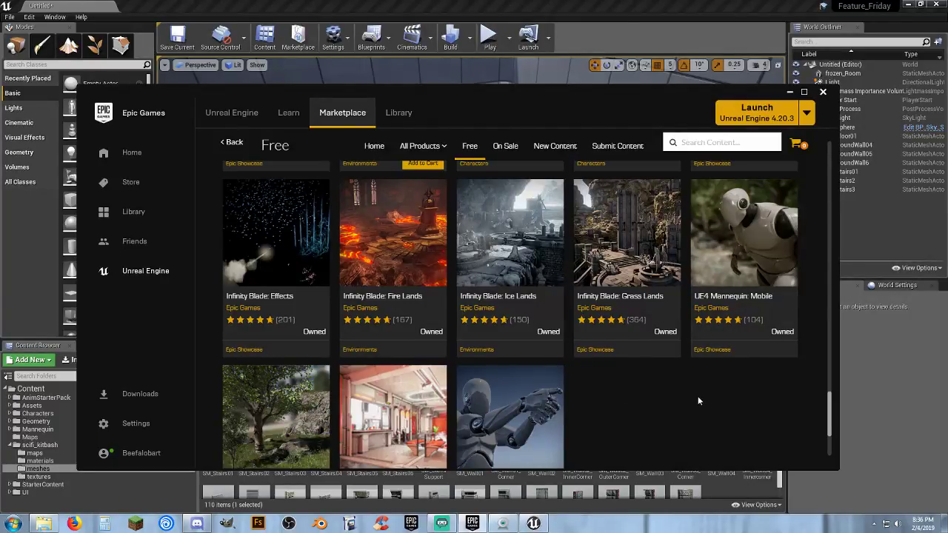
{"action": "scroll", "coordinate": [698, 397], "scroll_direction": "up", "scroll_amount": 1}
{"action": "scroll", "coordinate": [698, 398], "scroll_direction": "down", "scroll_amount": 3}
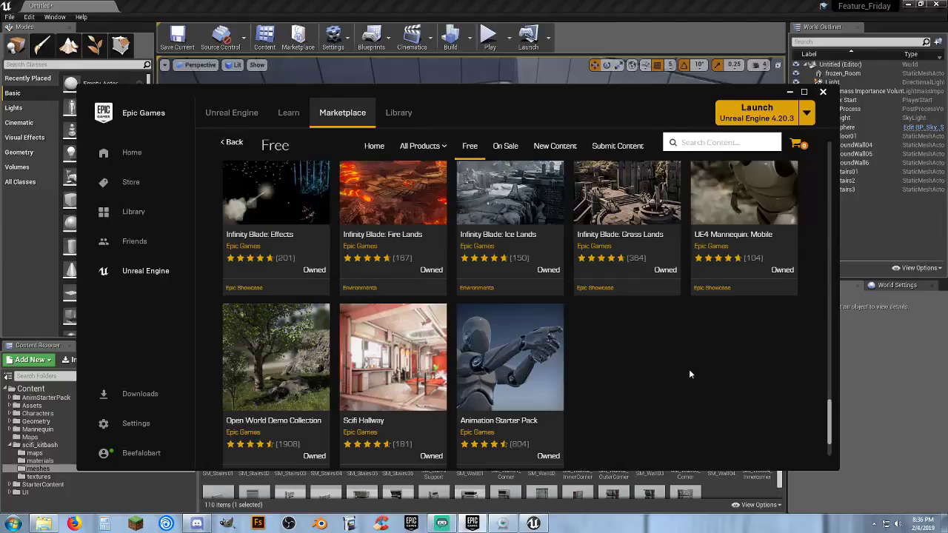
{"action": "scroll", "coordinate": [690, 378], "scroll_direction": "down", "scroll_amount": 2}
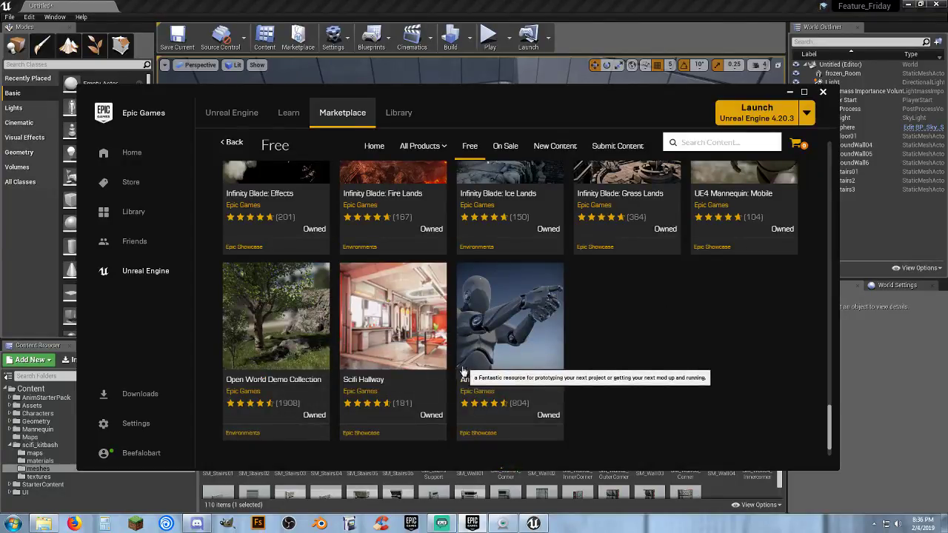
{"action": "scroll", "coordinate": [415, 361], "scroll_direction": "down", "scroll_amount": 2}
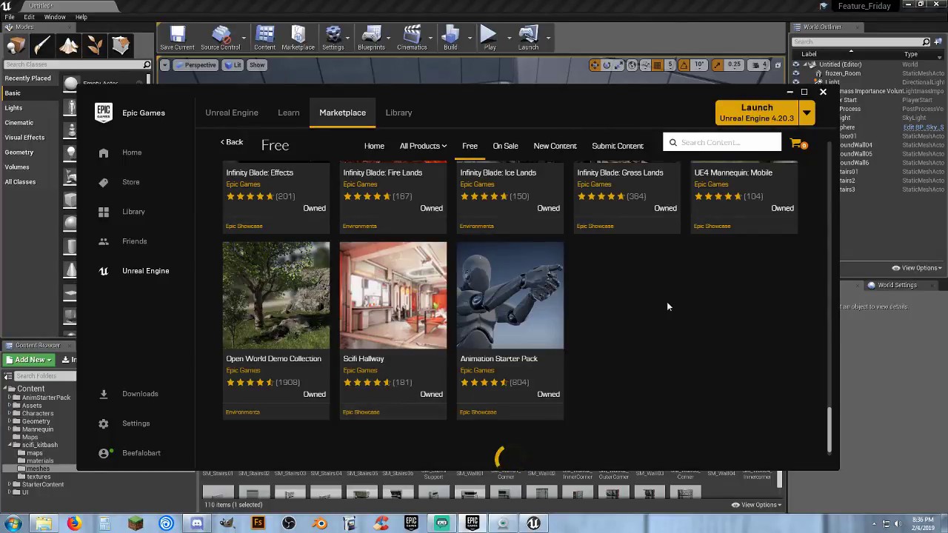
- Look through the free products in the 2D Assets, Architectural Visualization and Blueprints categories
{"action": "scroll", "coordinate": [764, 353], "scroll_direction": "down", "scroll_amount": 1}
{"action": "scroll", "coordinate": [796, 350], "scroll_direction": "down", "scroll_amount": 8}
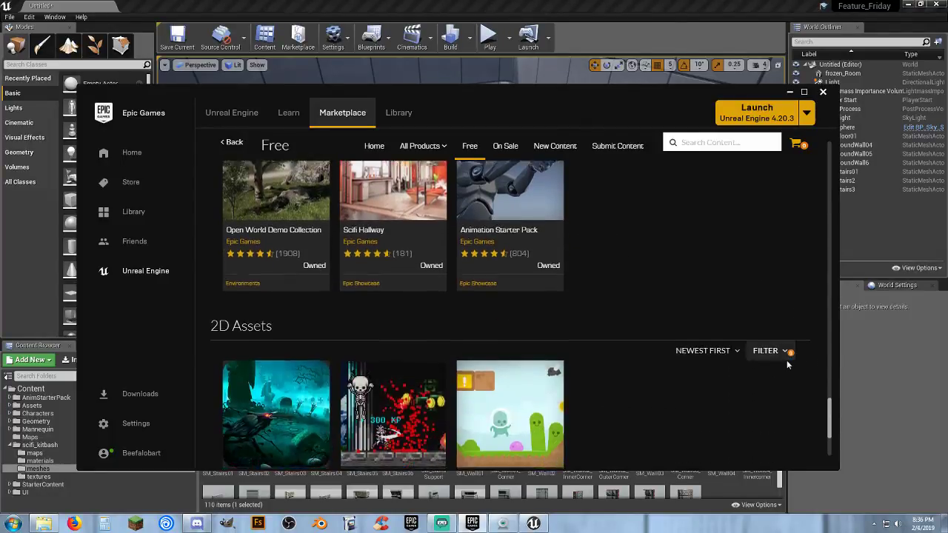
{"action": "scroll", "coordinate": [711, 324], "scroll_direction": "down", "scroll_amount": 1}
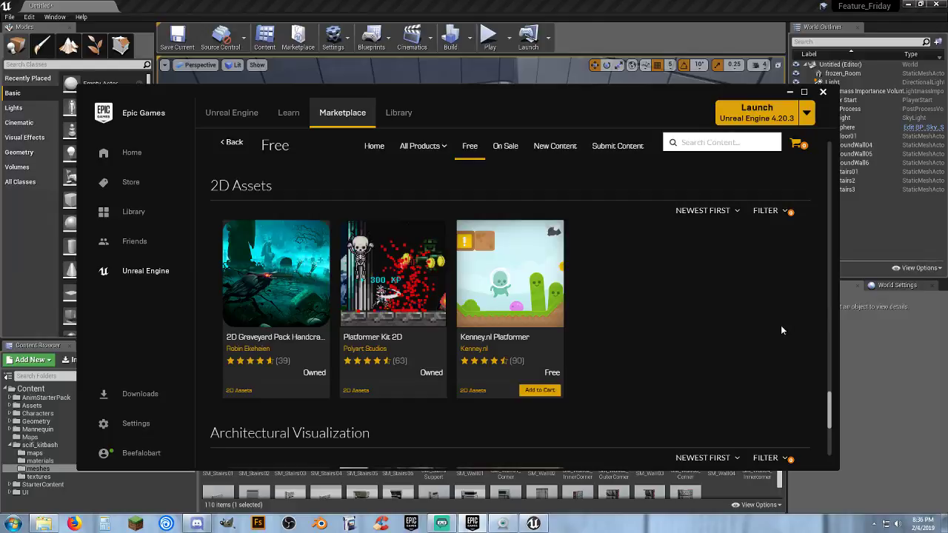
{"action": "scroll", "coordinate": [781, 330], "scroll_direction": "down", "scroll_amount": 2}
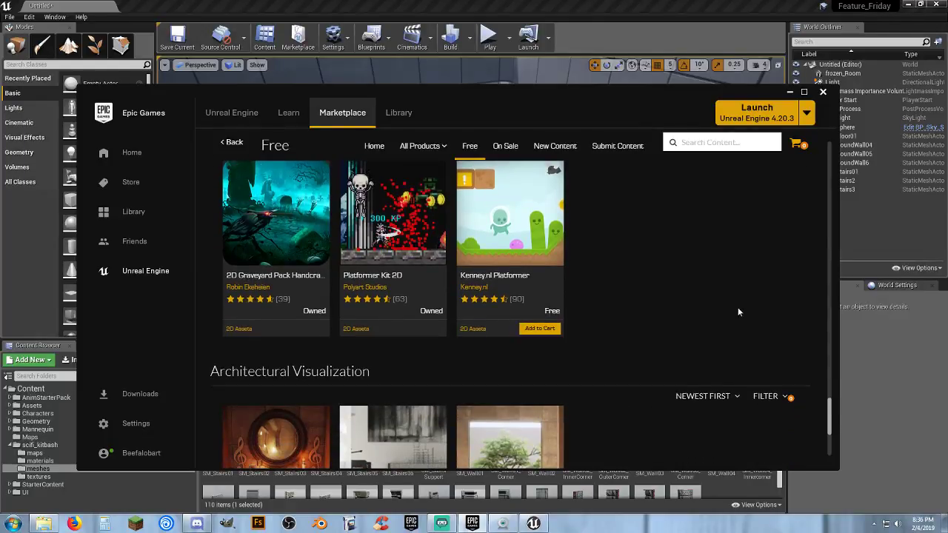
{"action": "scroll", "coordinate": [738, 311], "scroll_direction": "down", "scroll_amount": 5}
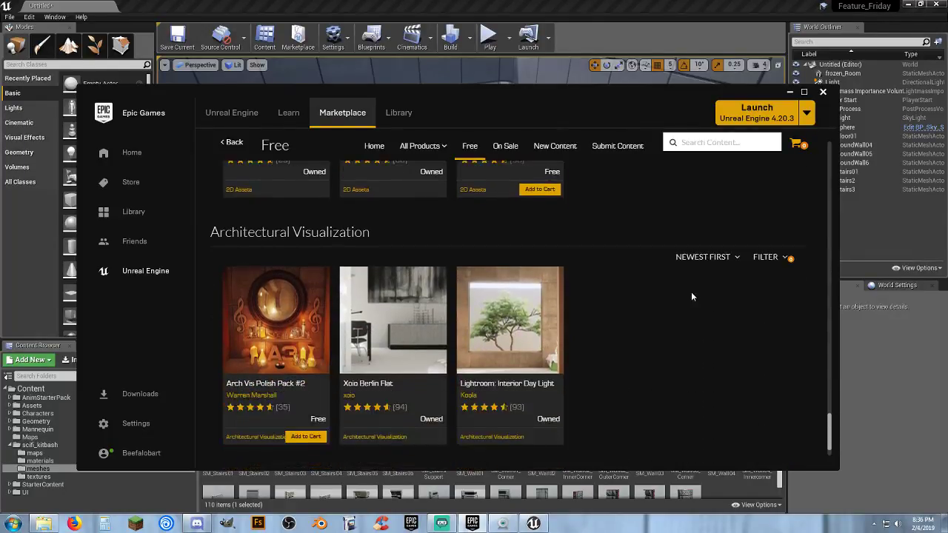
{"action": "scroll", "coordinate": [743, 282], "scroll_direction": "down", "scroll_amount": 4}
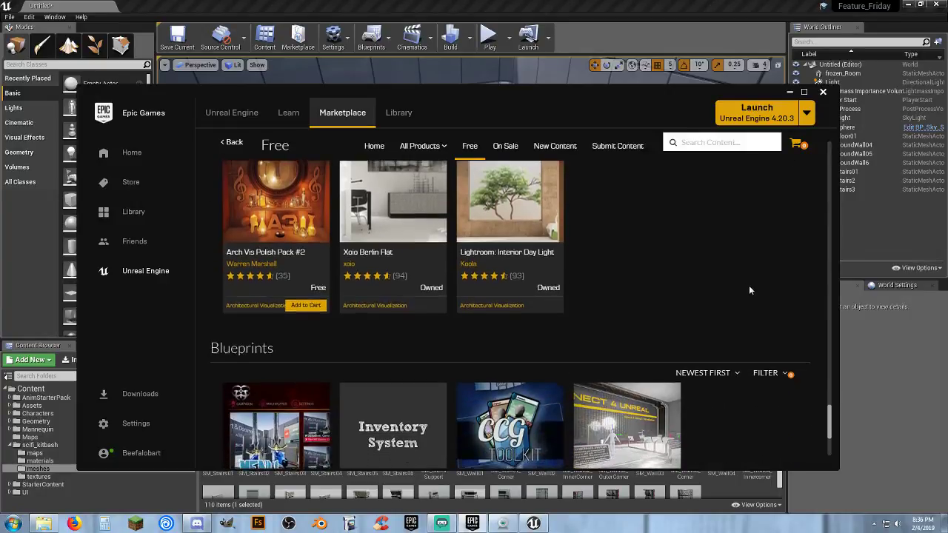
{"action": "scroll", "coordinate": [753, 289], "scroll_direction": "down", "scroll_amount": 2}
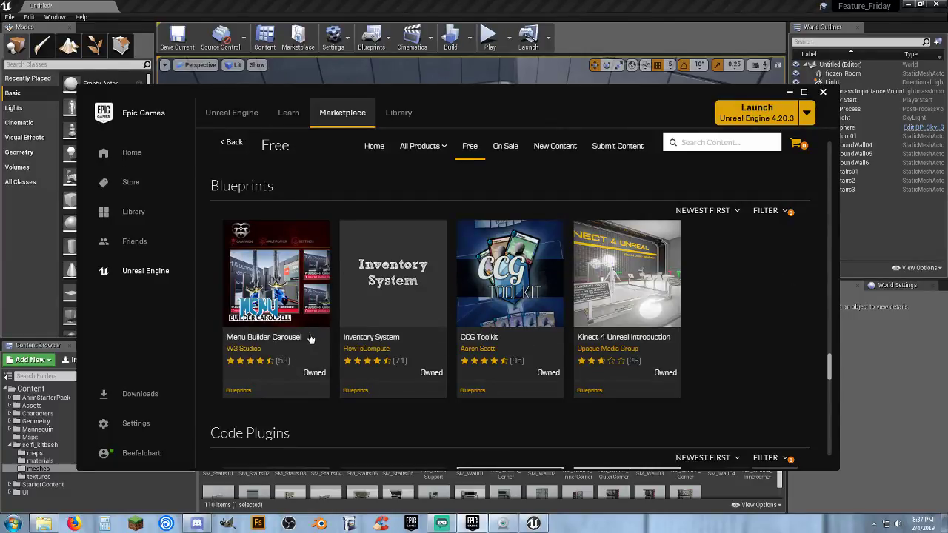
- Look through the newest free Code Plugins, from Export PNG and Prefabricator through PlayFab SDK and Spectral
{"action": "scroll", "coordinate": [808, 284], "scroll_direction": "down", "scroll_amount": 3}
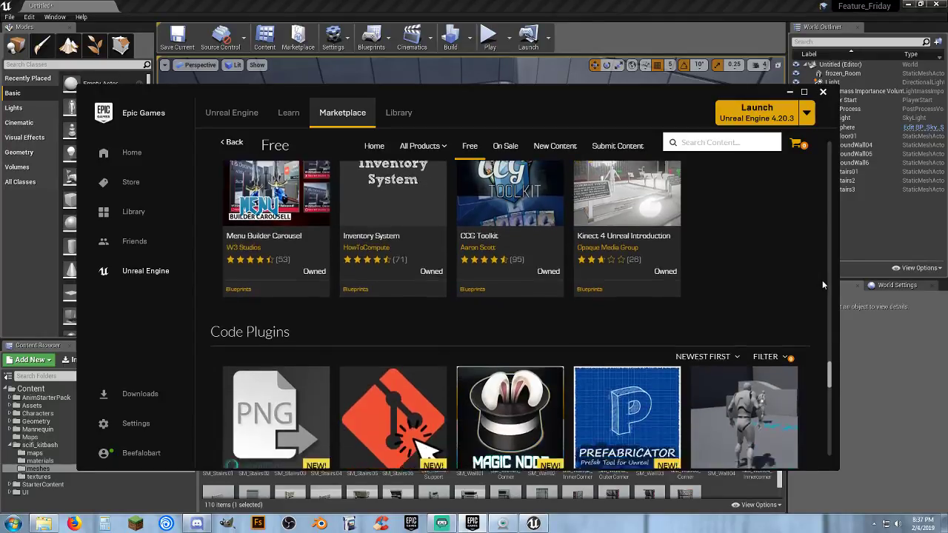
{"action": "scroll", "coordinate": [826, 285], "scroll_direction": "down", "scroll_amount": 1}
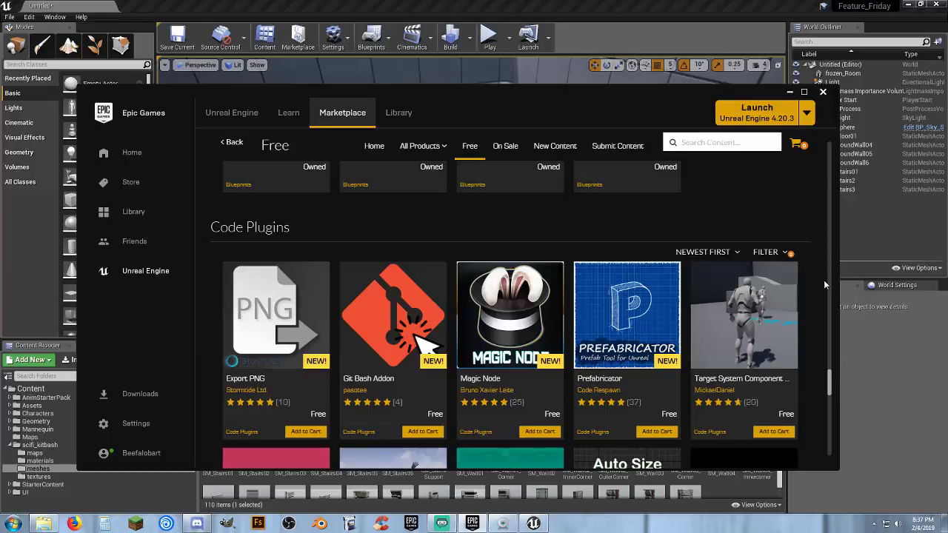
{"action": "scroll", "coordinate": [825, 284], "scroll_direction": "down", "scroll_amount": 1}
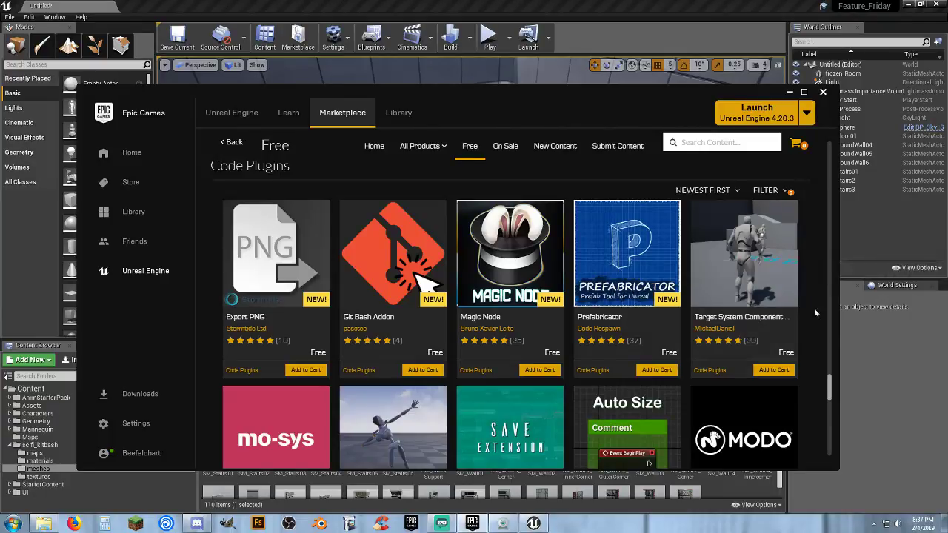
{"action": "scroll", "coordinate": [818, 292], "scroll_direction": "down", "scroll_amount": 3}
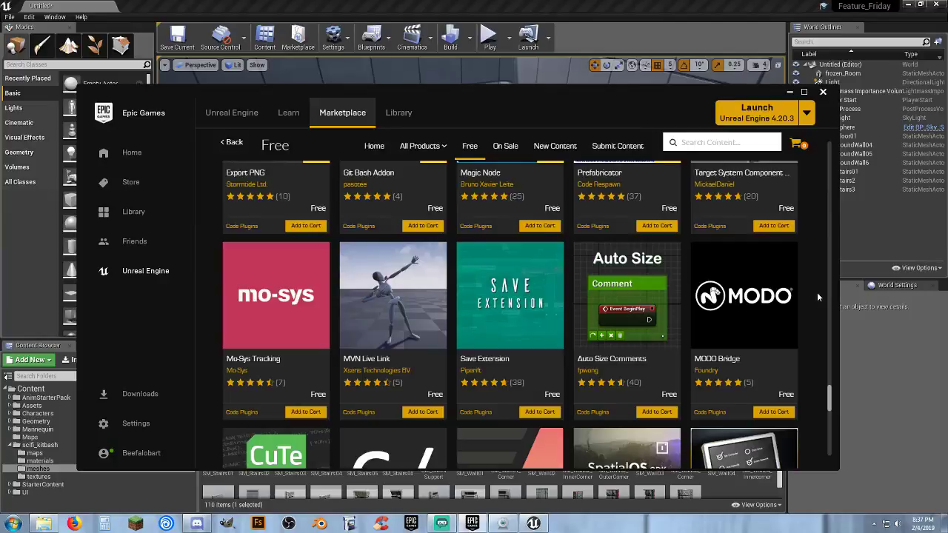
{"action": "scroll", "coordinate": [817, 297], "scroll_direction": "down", "scroll_amount": 1}
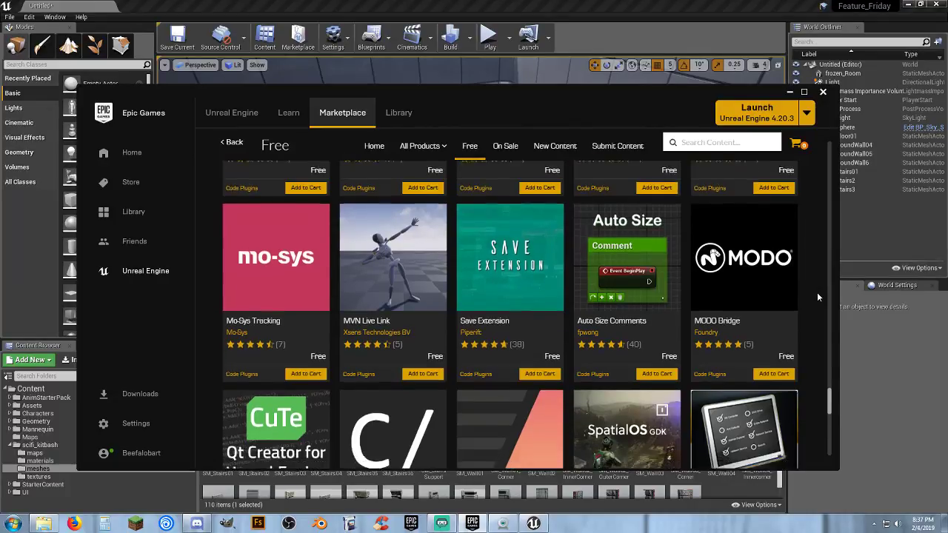
{"action": "scroll", "coordinate": [818, 297], "scroll_direction": "down", "scroll_amount": 1}
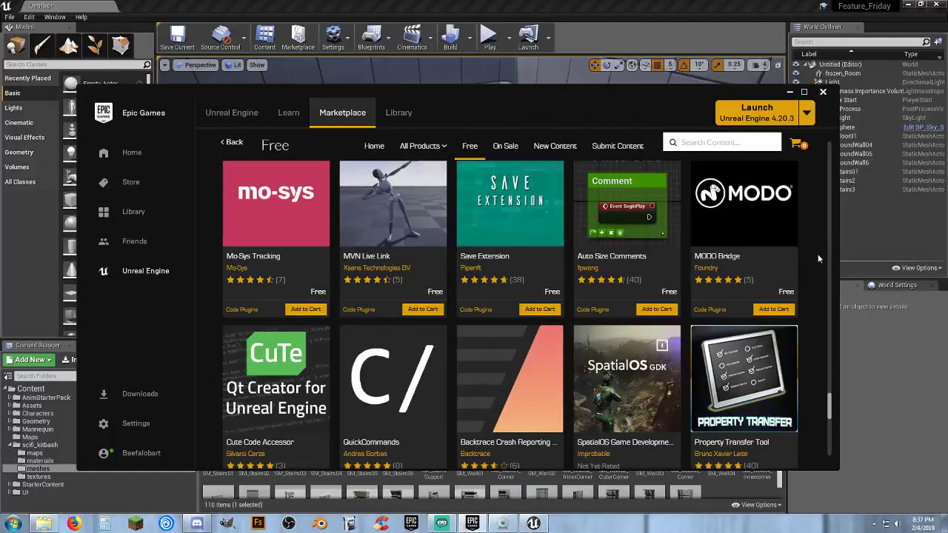
{"action": "scroll", "coordinate": [817, 257], "scroll_direction": "down", "scroll_amount": 2}
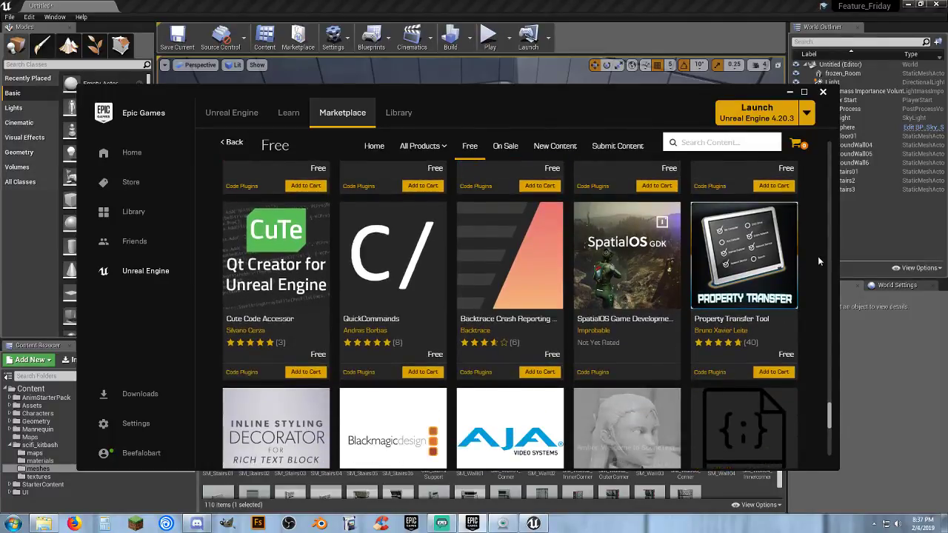
{"action": "scroll", "coordinate": [818, 256], "scroll_direction": "down", "scroll_amount": 1}
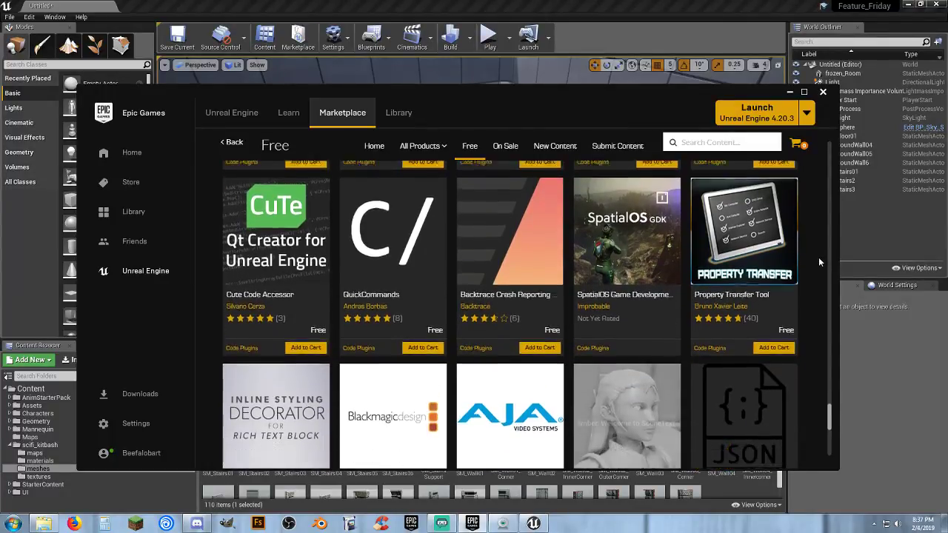
{"action": "scroll", "coordinate": [819, 262], "scroll_direction": "down", "scroll_amount": 4}
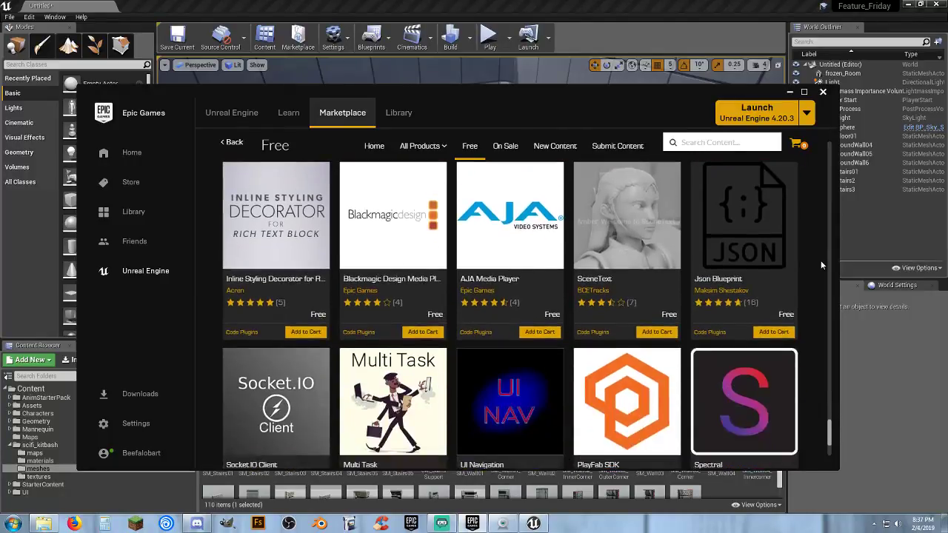
{"action": "scroll", "coordinate": [821, 262], "scroll_direction": "down", "scroll_amount": 1}
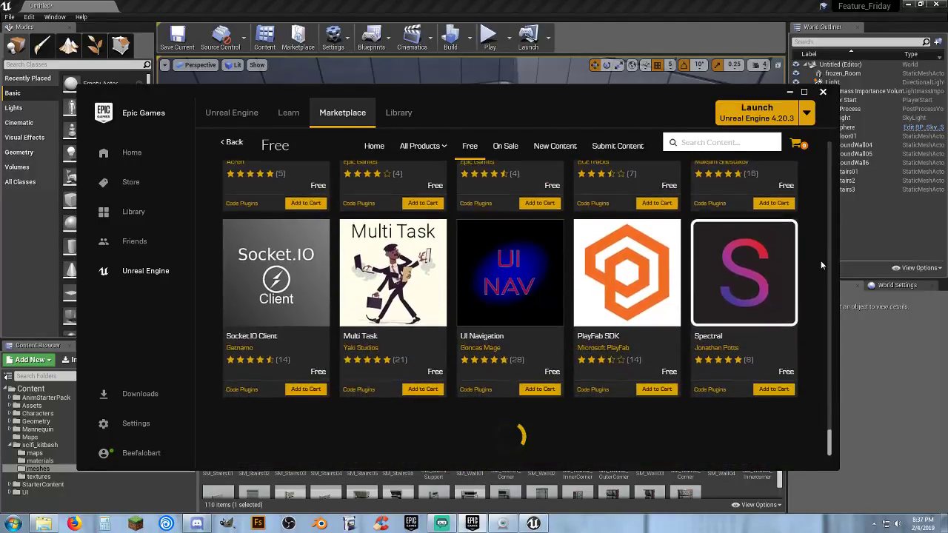
- Continue examining the free Code Plugins, from Twitch Auth and V-Ray for Unreal through gFur and VehicleSim Dynamics
{"action": "scroll", "coordinate": [820, 262], "scroll_direction": "down", "scroll_amount": 1}
{"action": "scroll", "coordinate": [821, 264], "scroll_direction": "down", "scroll_amount": 1}
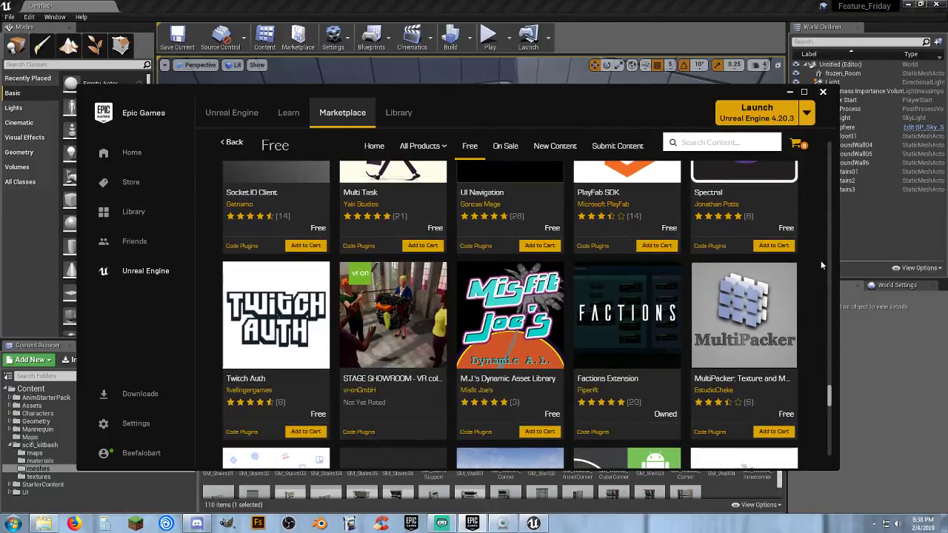
{"action": "scroll", "coordinate": [821, 264], "scroll_direction": "down", "scroll_amount": 2}
{"action": "scroll", "coordinate": [820, 265], "scroll_direction": "down", "scroll_amount": 2}
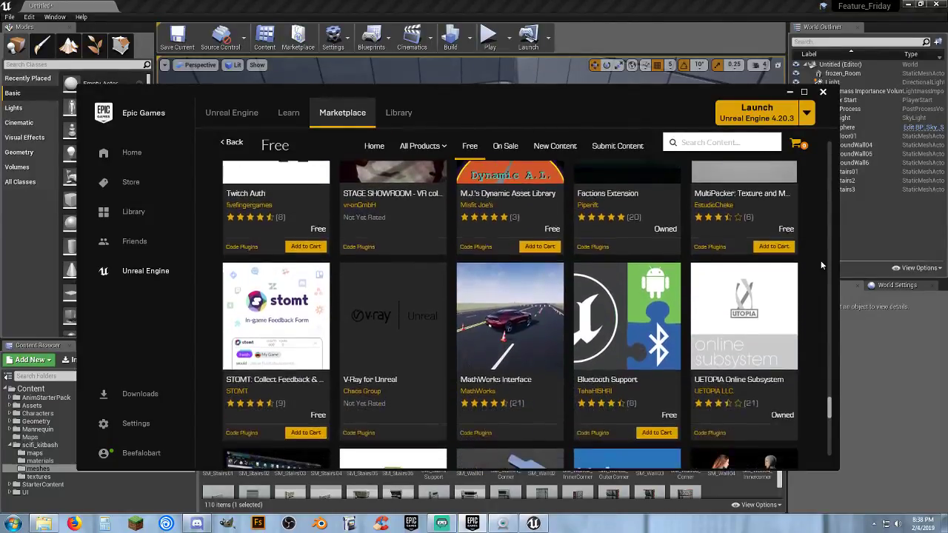
{"action": "scroll", "coordinate": [821, 264], "scroll_direction": "down", "scroll_amount": 2}
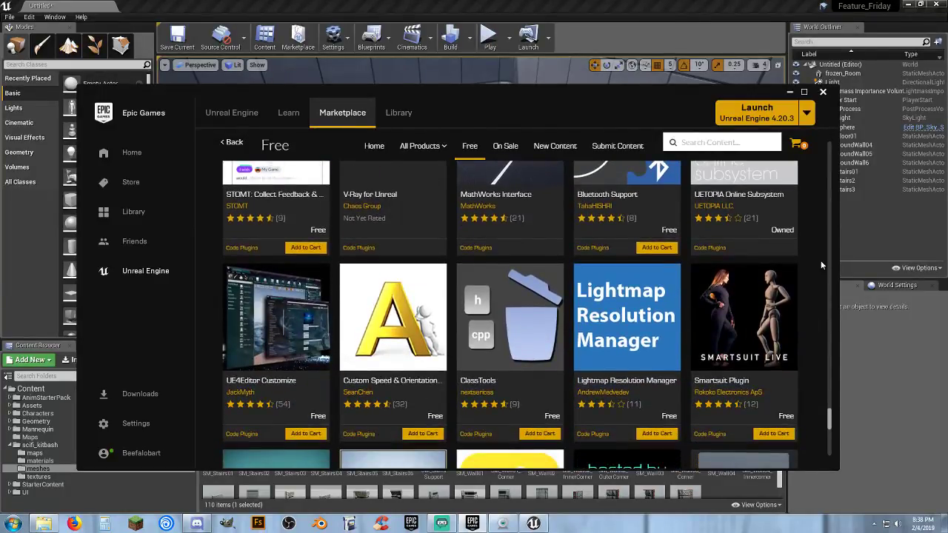
{"action": "scroll", "coordinate": [820, 265], "scroll_direction": "down", "scroll_amount": 2}
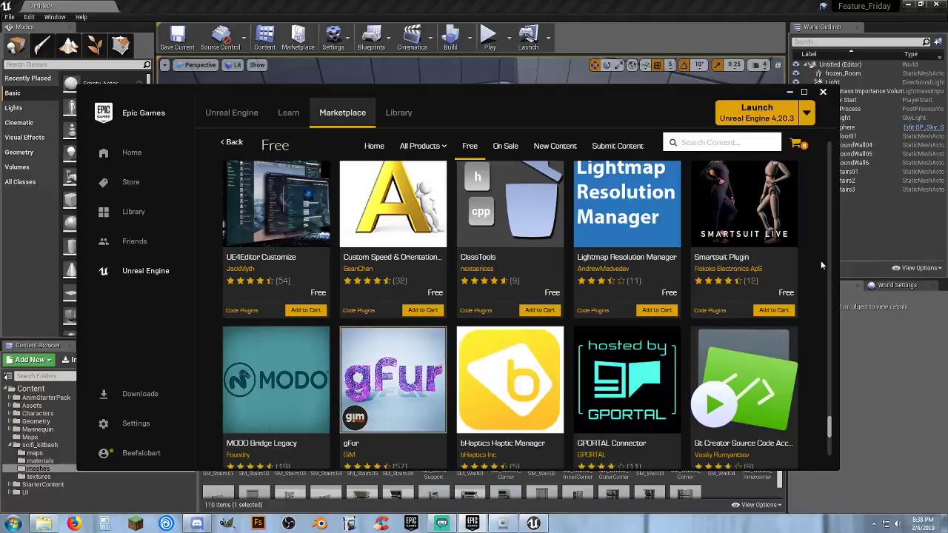
{"action": "scroll", "coordinate": [821, 265], "scroll_direction": "down", "scroll_amount": 2}
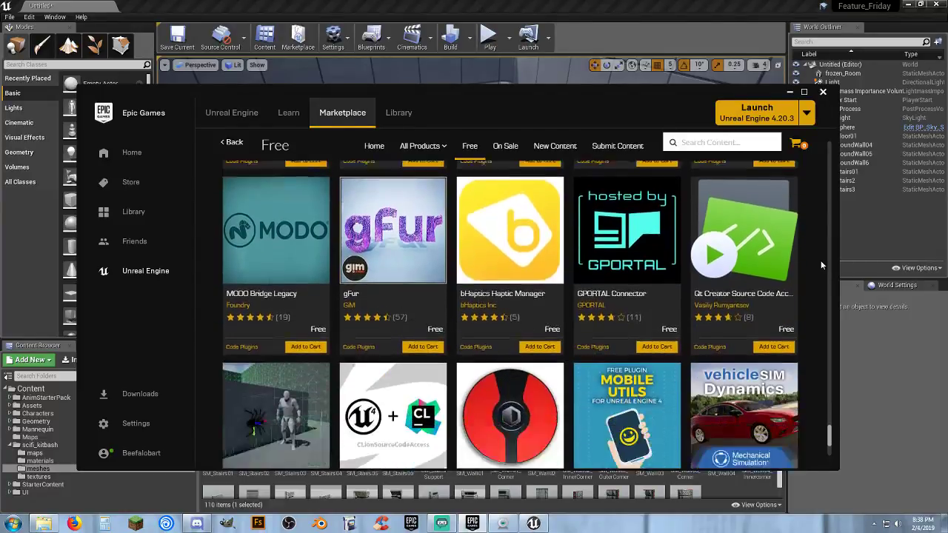
{"action": "scroll", "coordinate": [821, 264], "scroll_direction": "down", "scroll_amount": 2}
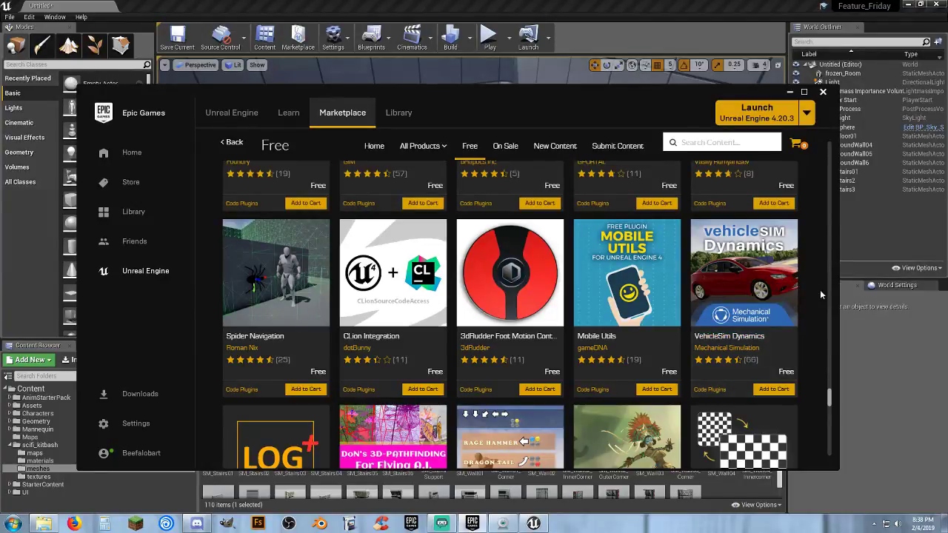
- Examine the free Code Plugins from Enhanced Output Log and MultiDex through HG Gif Importer and Procedural Midi
{"action": "scroll", "coordinate": [819, 291], "scroll_direction": "down", "scroll_amount": 1}
{"action": "scroll", "coordinate": [820, 296], "scroll_direction": "down", "scroll_amount": 4}
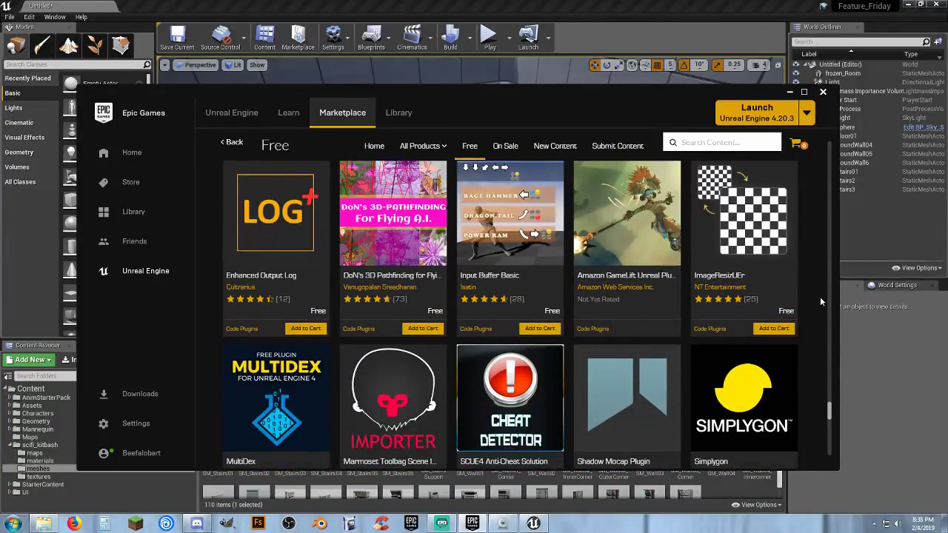
{"action": "scroll", "coordinate": [820, 296], "scroll_direction": "down", "scroll_amount": 1}
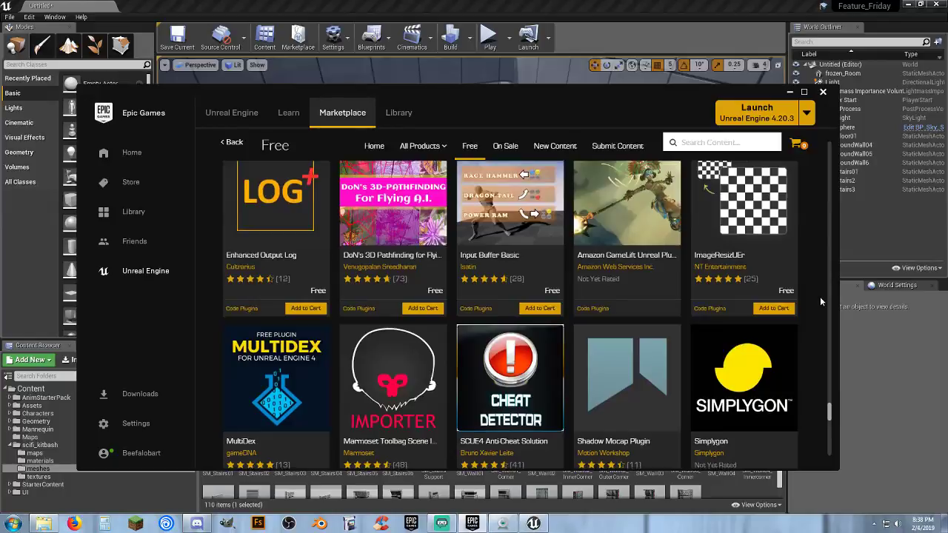
{"action": "scroll", "coordinate": [820, 296], "scroll_direction": "down", "scroll_amount": 5}
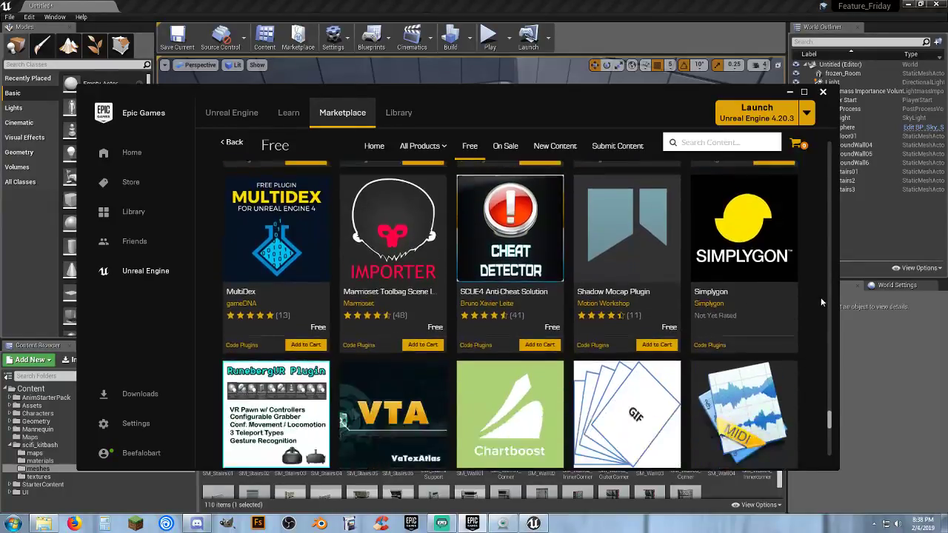
{"action": "scroll", "coordinate": [820, 301], "scroll_direction": "down", "scroll_amount": 1}
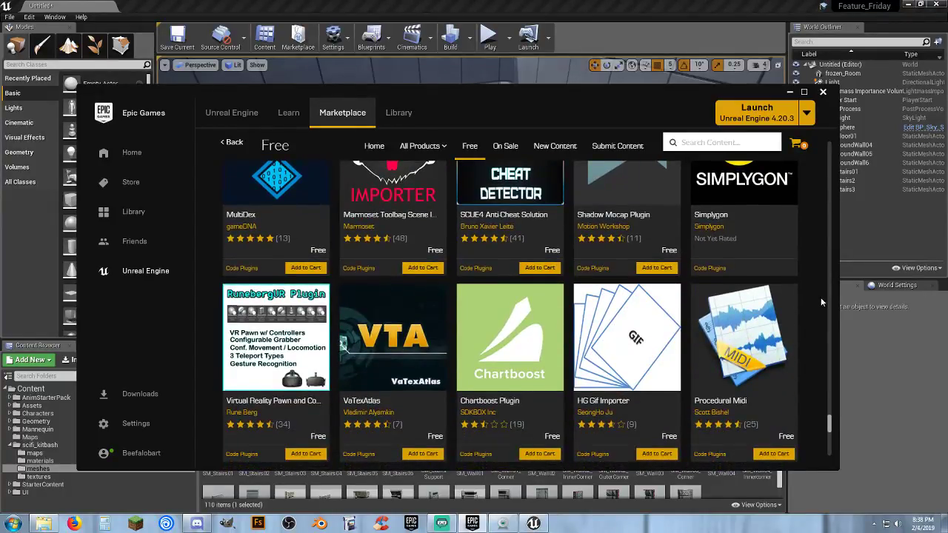
{"action": "scroll", "coordinate": [821, 297], "scroll_direction": "up", "scroll_amount": 3}
{"action": "scroll", "coordinate": [821, 301], "scroll_direction": "down", "scroll_amount": 4}
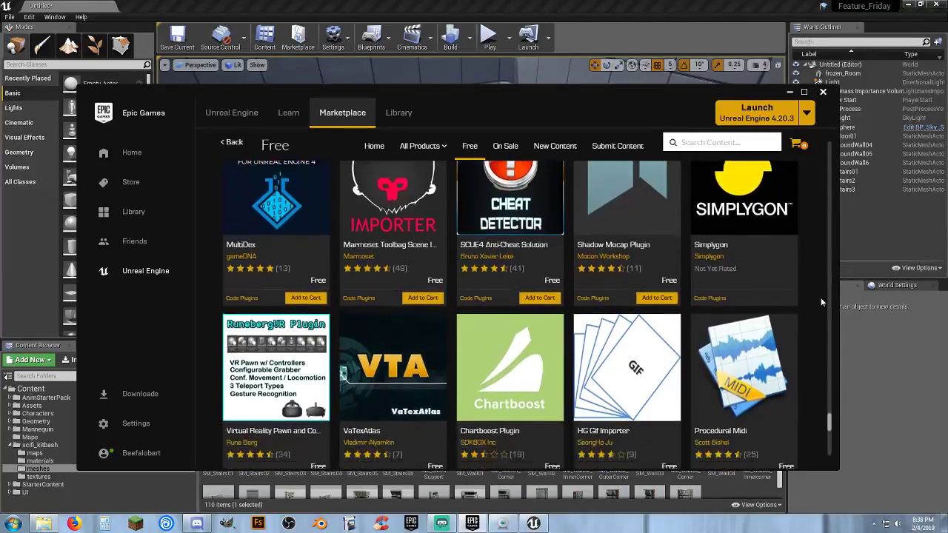
{"action": "scroll", "coordinate": [820, 301], "scroll_direction": "down", "scroll_amount": 1}
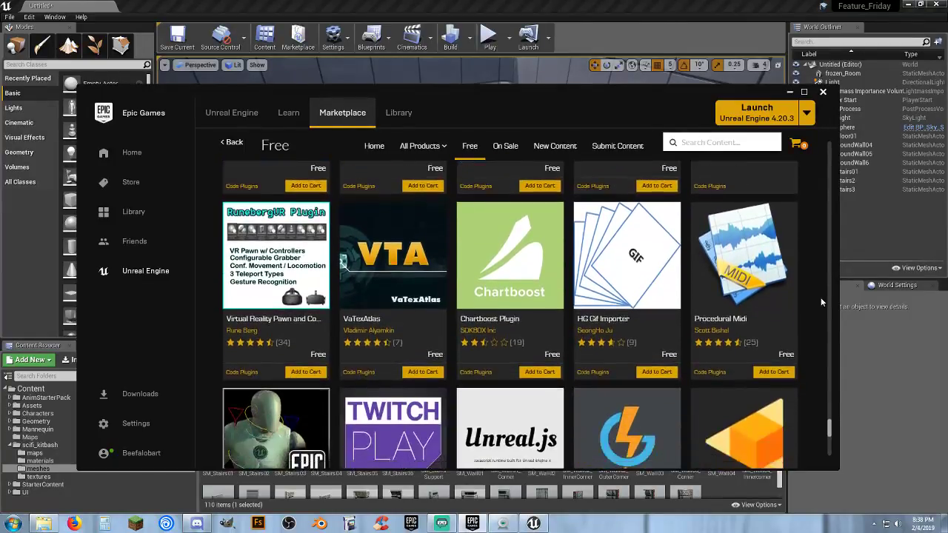
- Look through the remaining free Code Plugins, from ARTv1 and TwitchPlay through SkookumScript and Substance in Unreal Engine
{"action": "scroll", "coordinate": [820, 301], "scroll_direction": "down", "scroll_amount": 5}
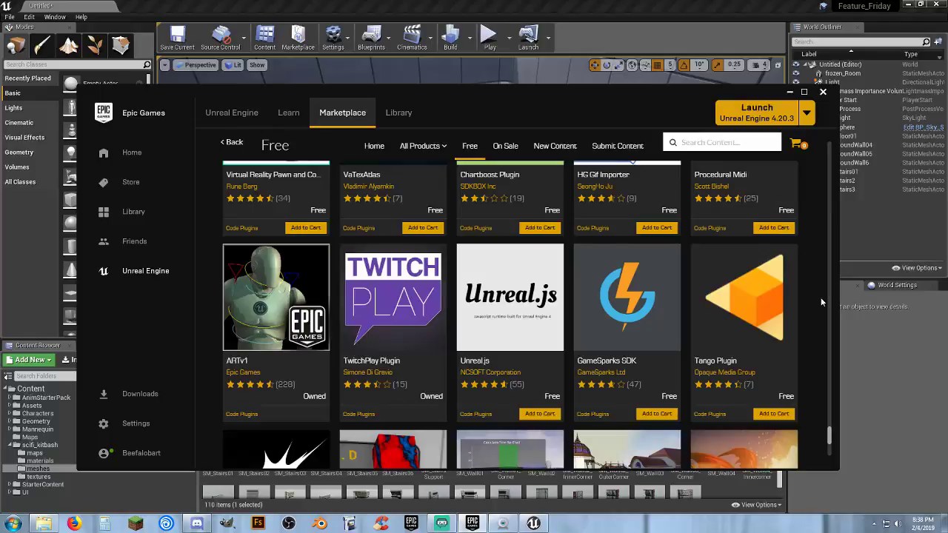
{"action": "scroll", "coordinate": [821, 301], "scroll_direction": "down", "scroll_amount": 2}
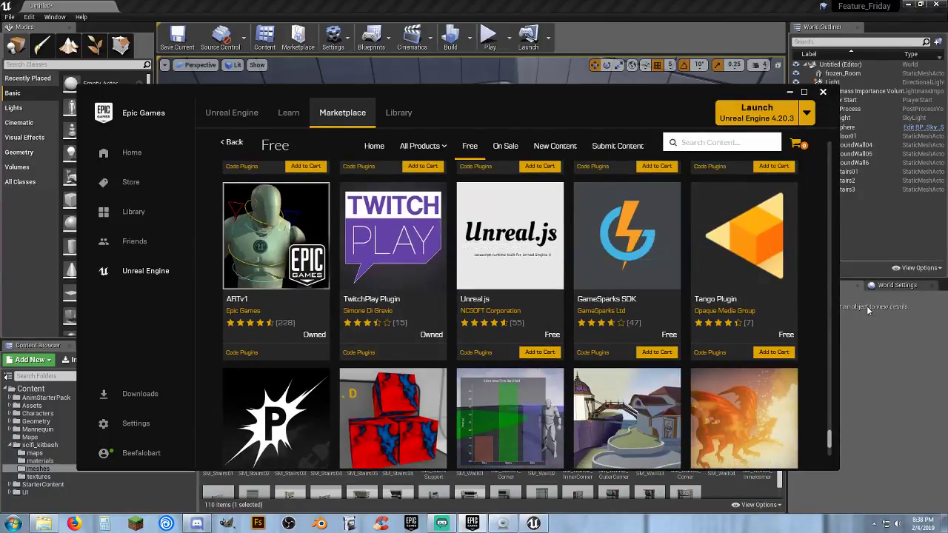
{"action": "scroll", "coordinate": [814, 308], "scroll_direction": "down", "scroll_amount": 2}
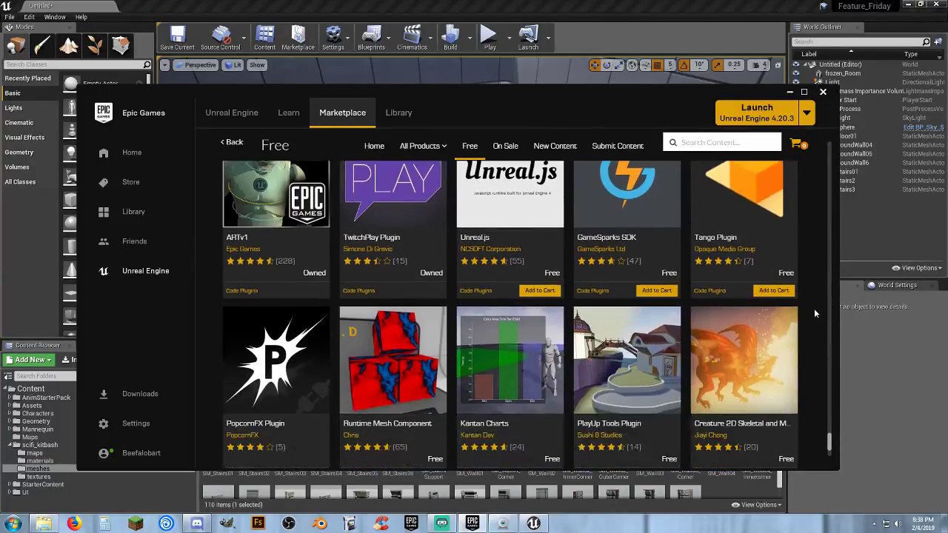
{"action": "scroll", "coordinate": [813, 309], "scroll_direction": "down", "scroll_amount": 3}
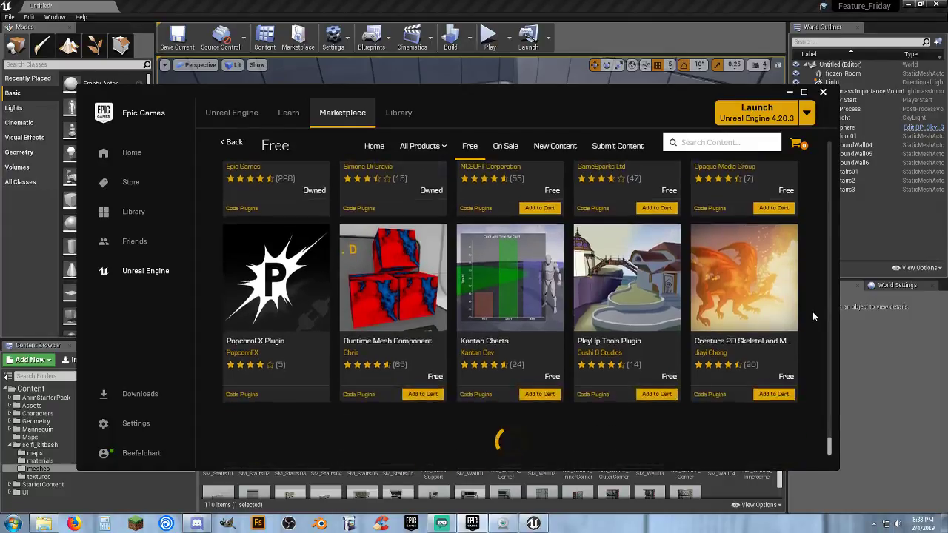
{"action": "scroll", "coordinate": [812, 314], "scroll_direction": "down", "scroll_amount": 4}
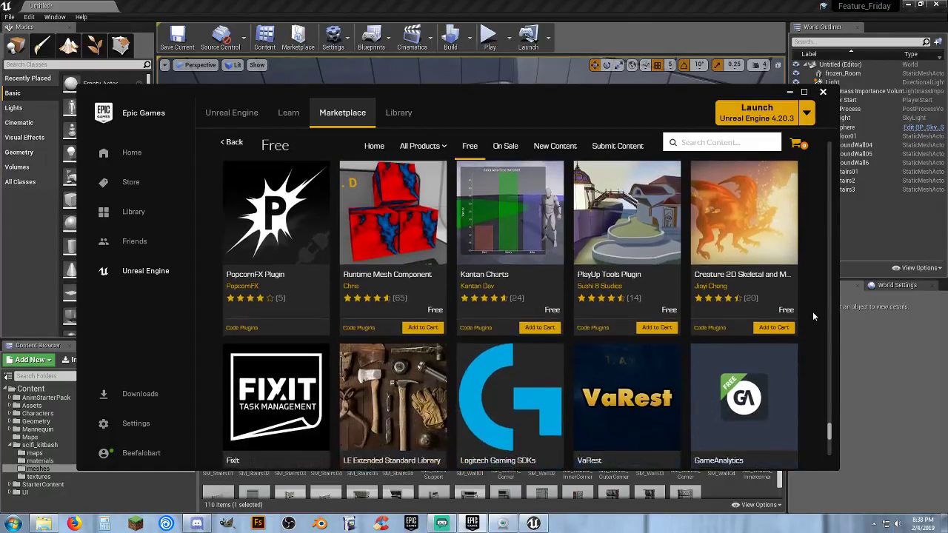
{"action": "scroll", "coordinate": [812, 314], "scroll_direction": "down", "scroll_amount": 2}
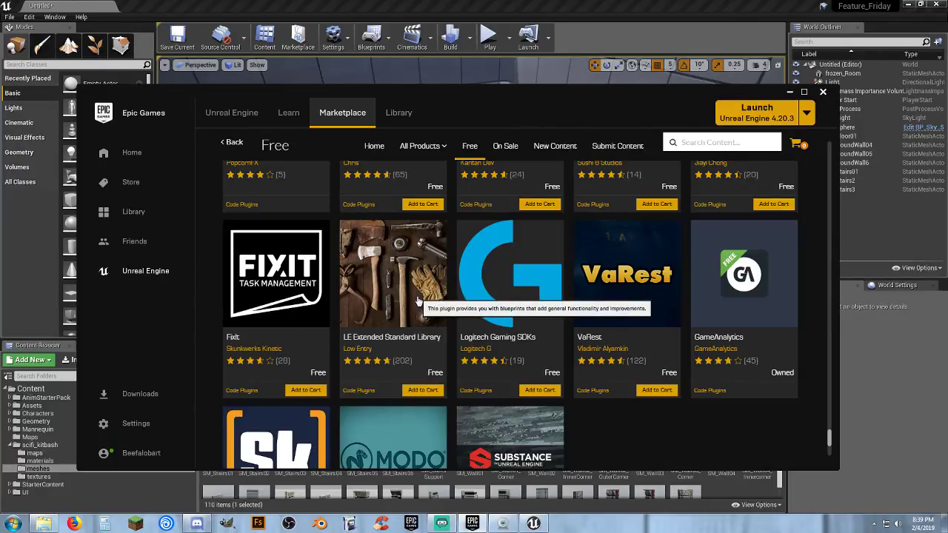
{"action": "scroll", "coordinate": [770, 358], "scroll_direction": "down", "scroll_amount": 3}
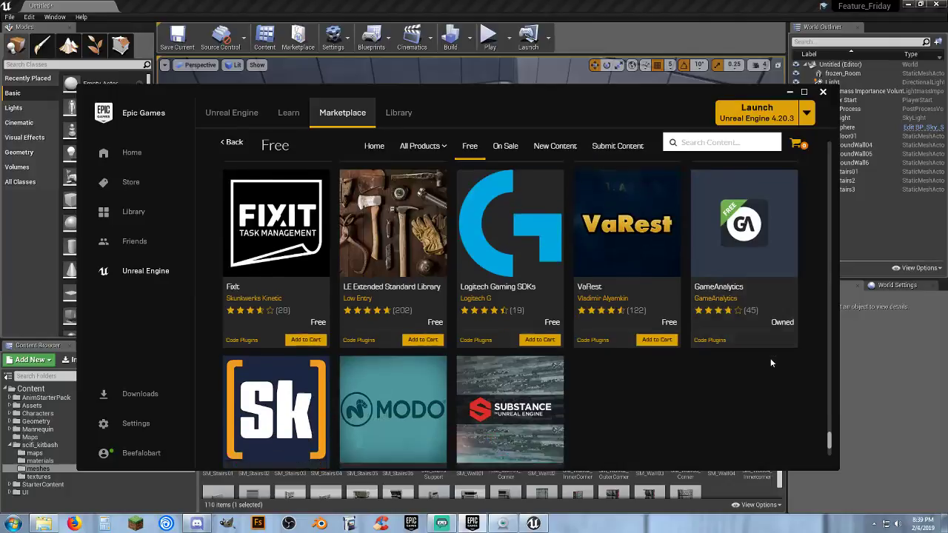
{"action": "scroll", "coordinate": [744, 355], "scroll_direction": "down", "scroll_amount": 2}
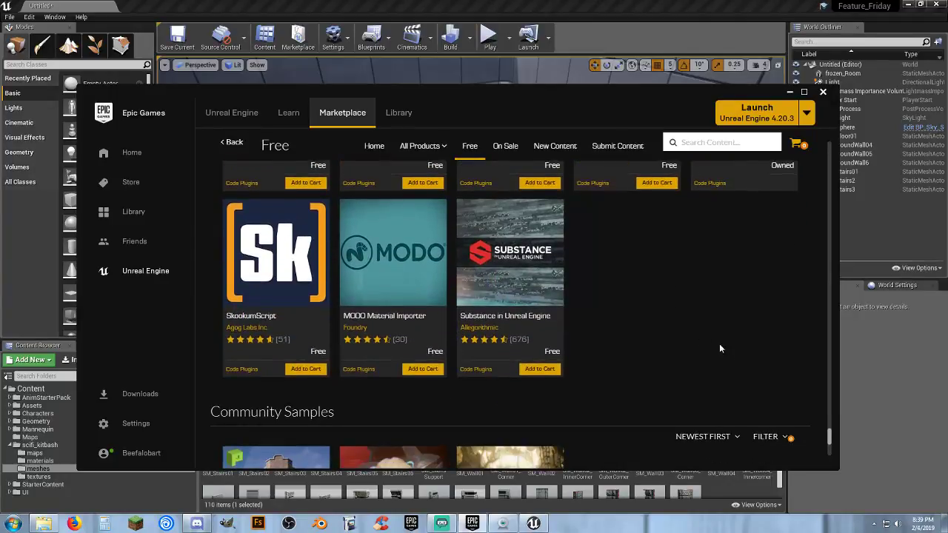
{"action": "scroll", "coordinate": [711, 341], "scroll_direction": "down", "scroll_amount": 1}
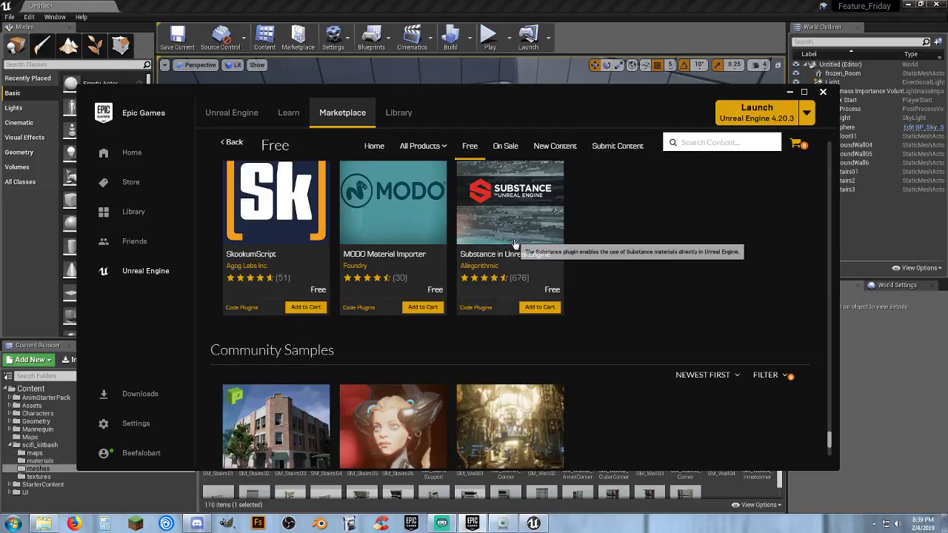
- Look through the free Community Samples and the first row of free Materials packs
{"action": "scroll", "coordinate": [642, 316], "scroll_direction": "down", "scroll_amount": 2}
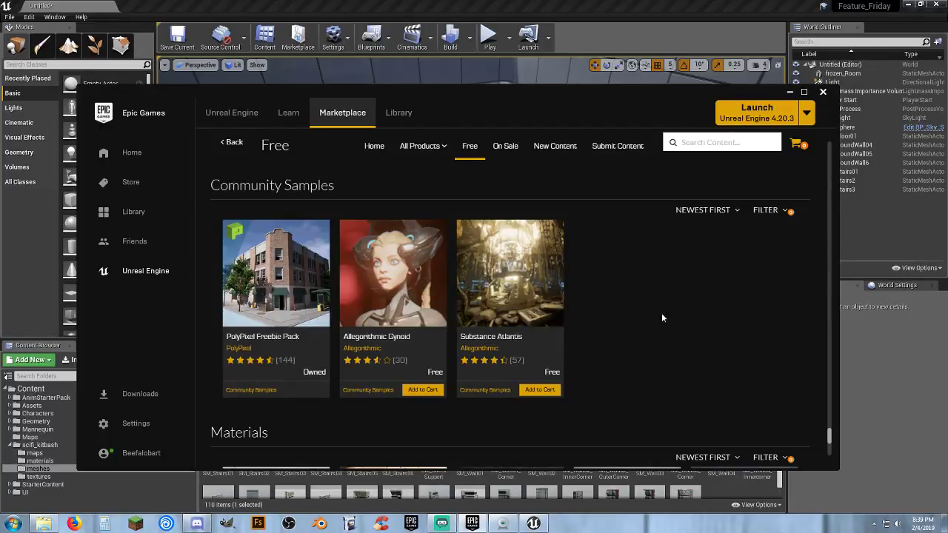
{"action": "scroll", "coordinate": [625, 310], "scroll_direction": "down", "scroll_amount": 1}
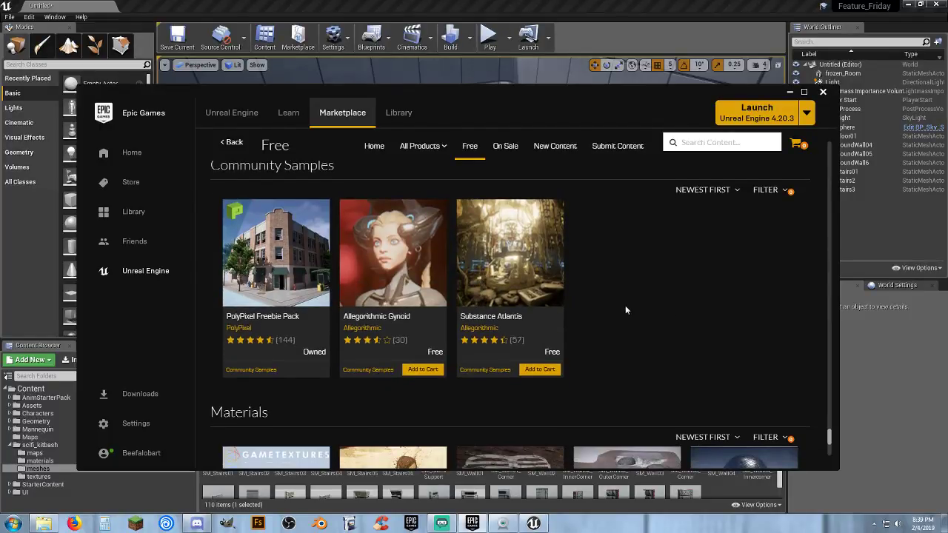
{"action": "scroll", "coordinate": [628, 305], "scroll_direction": "down", "scroll_amount": 5}
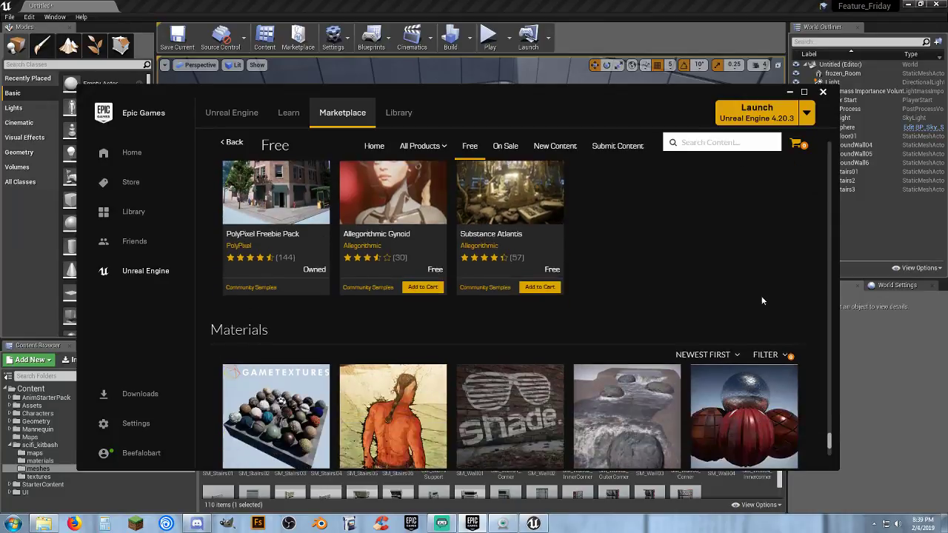
{"action": "scroll", "coordinate": [818, 324], "scroll_direction": "down", "scroll_amount": 2}
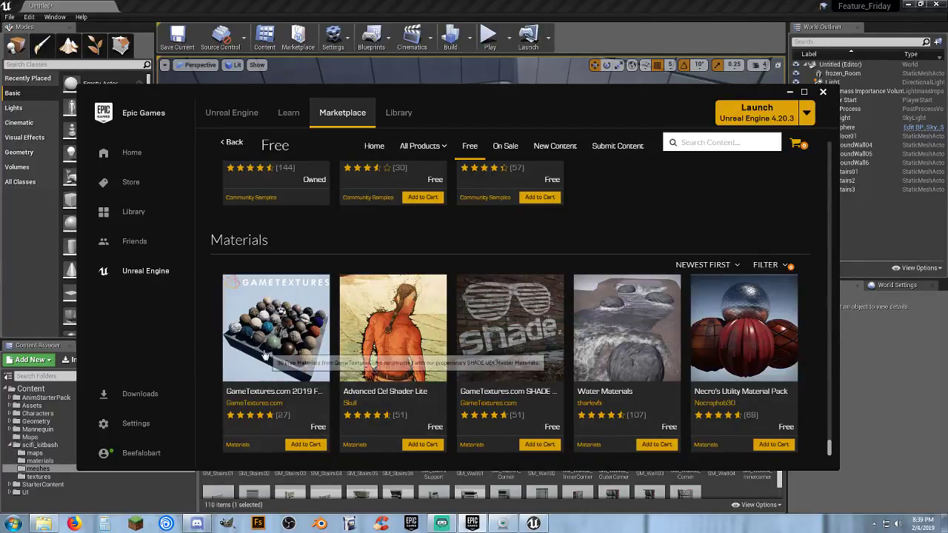
- Leave the free products list and return to the Free For The Month section on the Marketplace home page
{"action": "scroll", "coordinate": [298, 322], "scroll_direction": "up", "scroll_amount": 6}
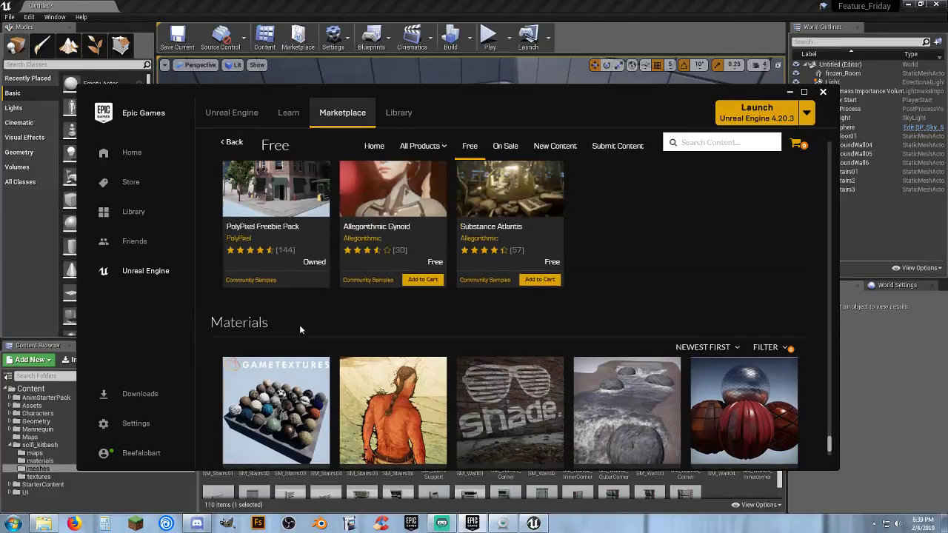
{"action": "scroll", "coordinate": [660, 380], "scroll_direction": "up", "scroll_amount": 2}
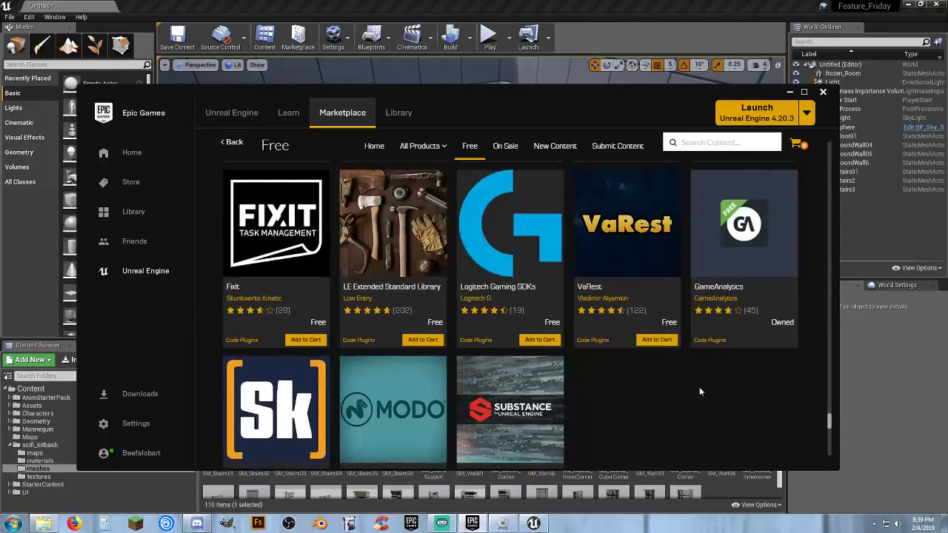
{"action": "left_click_drag", "start_coordinate": [830, 423], "coordinate": [802, 146]}
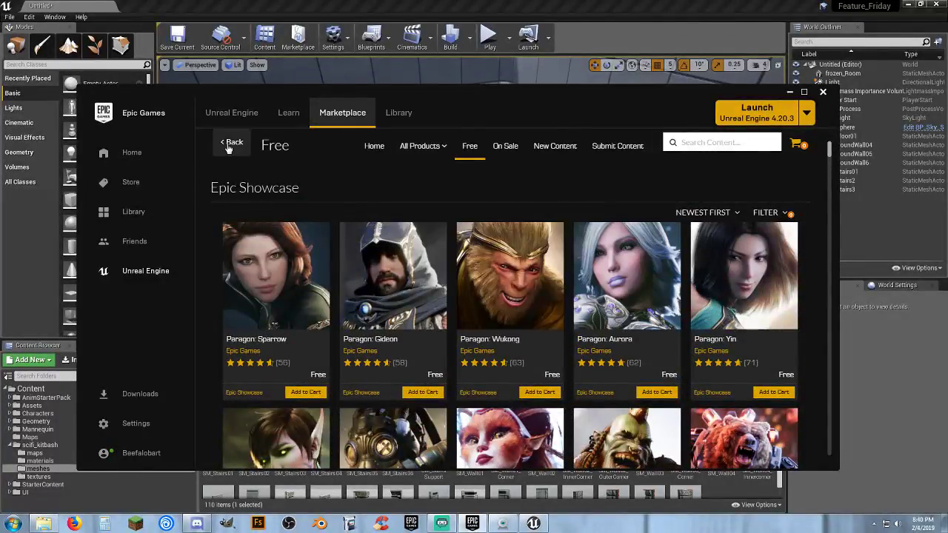
{"action": "left_click", "coordinate": [229, 144]}
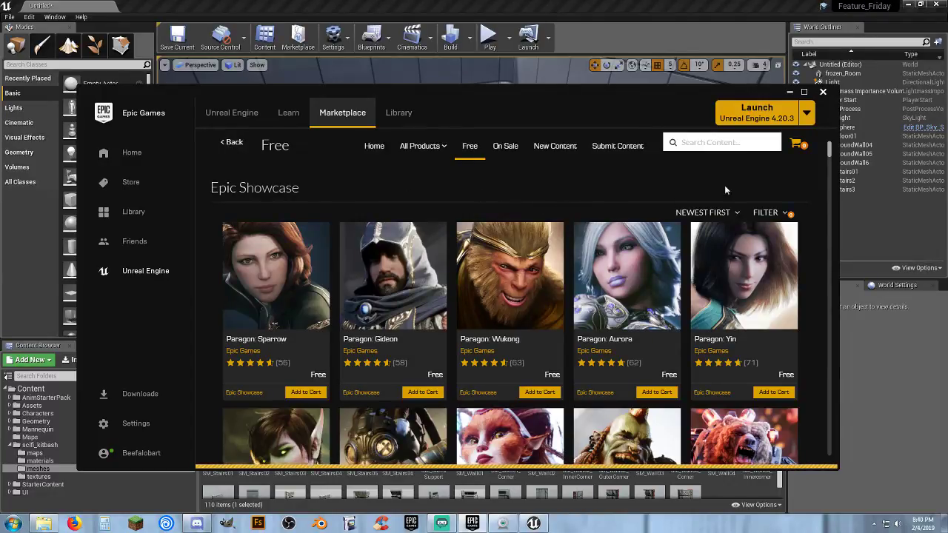
{"action": "scroll", "coordinate": [789, 249], "scroll_direction": "down", "scroll_amount": 1}
{"action": "scroll", "coordinate": [790, 254], "scroll_direction": "down", "scroll_amount": 8}
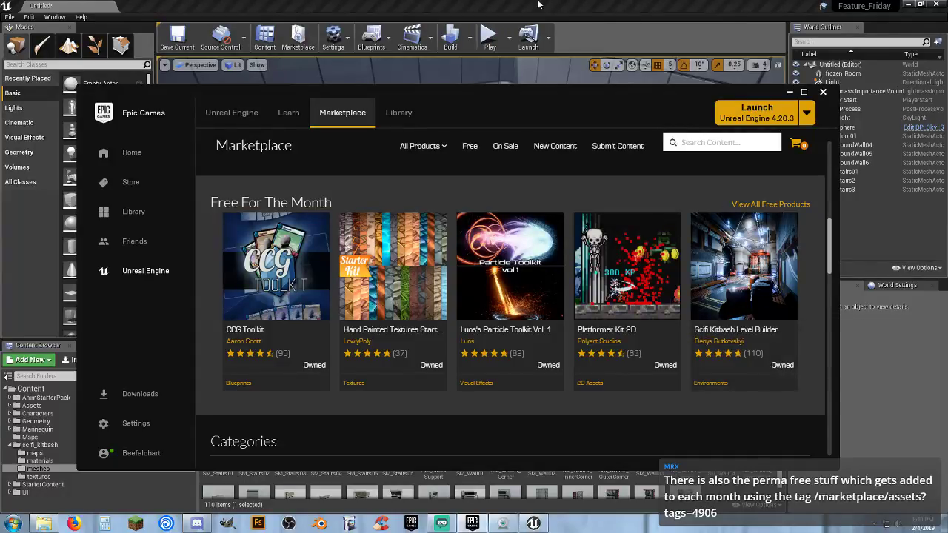
- Switch to the Unreal Editor and look through the stair, rail and wall meshes in the scifi_kitbash meshes folder
{"action": "left_click", "coordinate": [607, 13]}
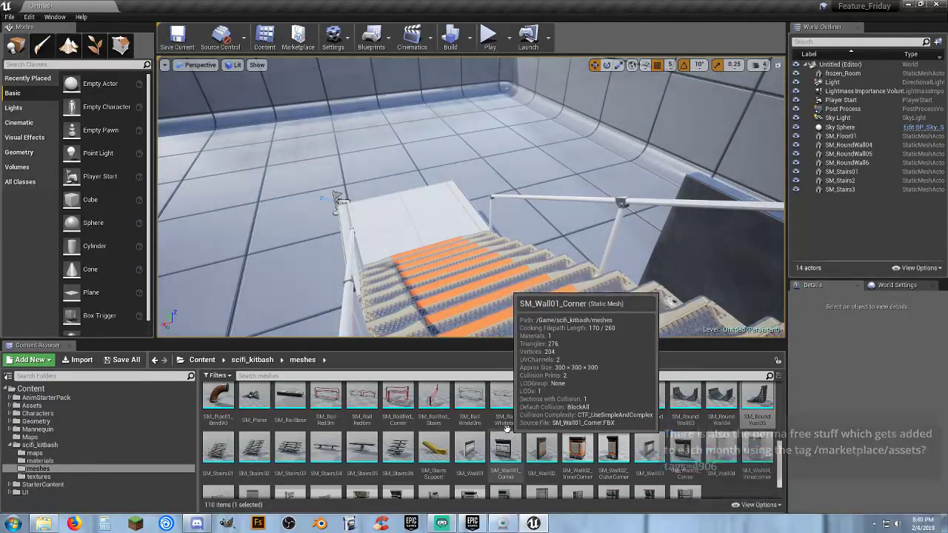
{"action": "right_click_drag", "start_coordinate": [493, 440], "coordinate": [493, 437]}
{"action": "scroll", "coordinate": [478, 452], "scroll_direction": "up", "scroll_amount": 3}
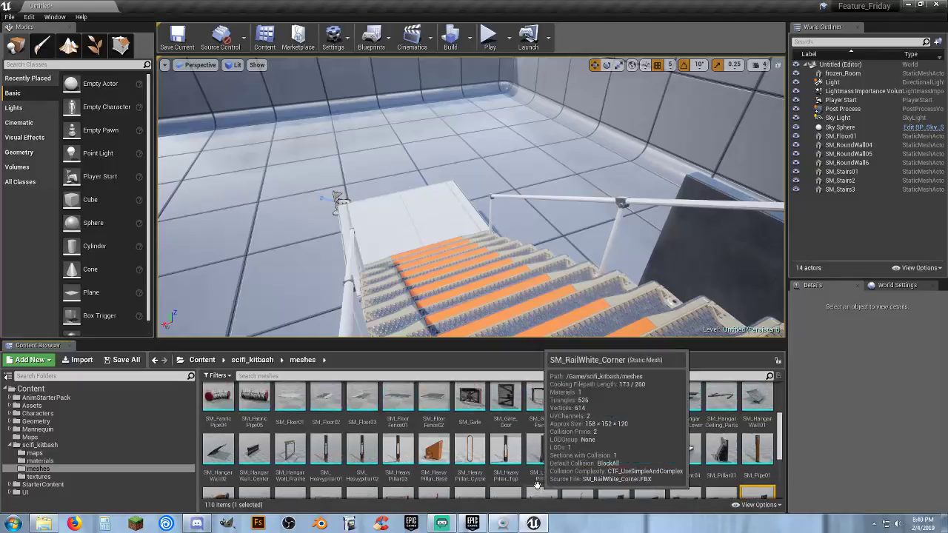
{"action": "scroll", "coordinate": [477, 451], "scroll_direction": "down", "scroll_amount": 8}
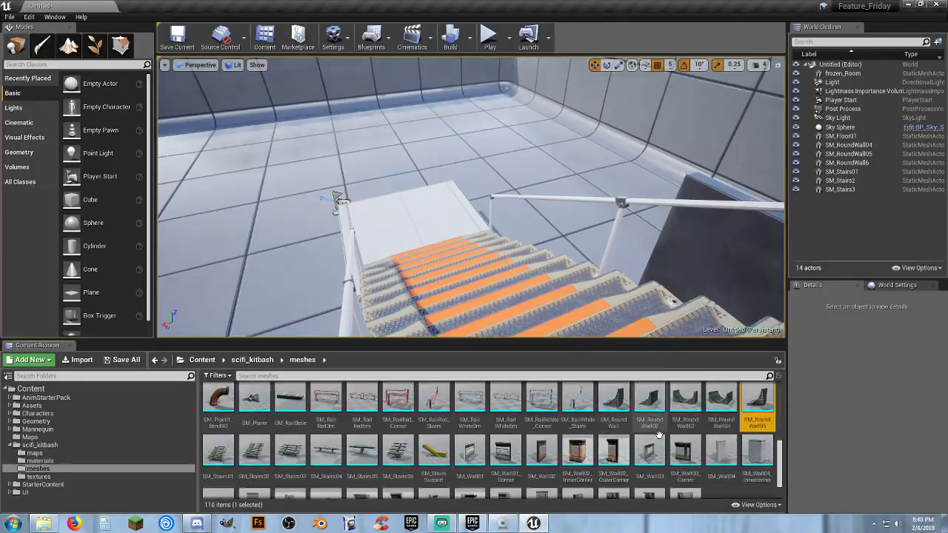
{"action": "left_click", "coordinate": [739, 476]}
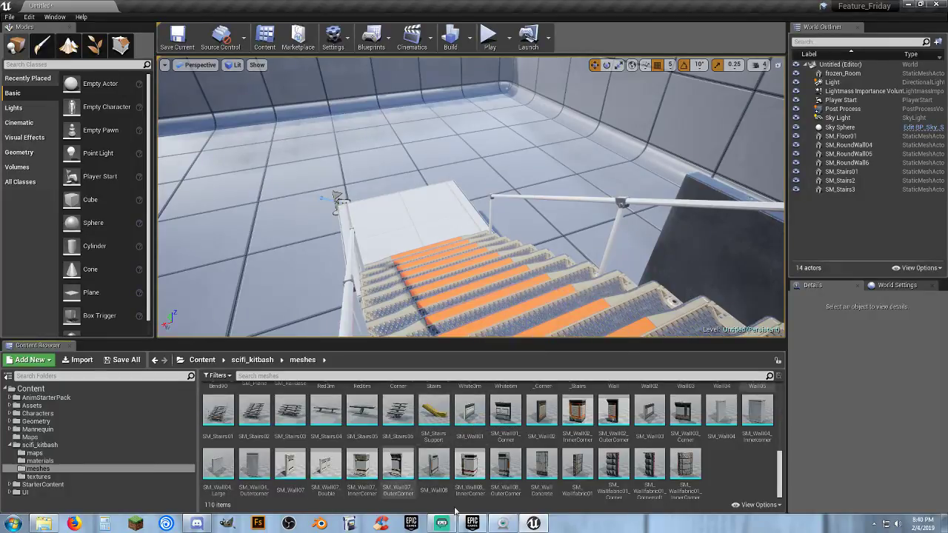
- Switch to the Epic Games Launcher, read the Scifi Kitbash Level Builder's content details, and return to Free For The Month
{"action": "left_click", "coordinate": [502, 523]}
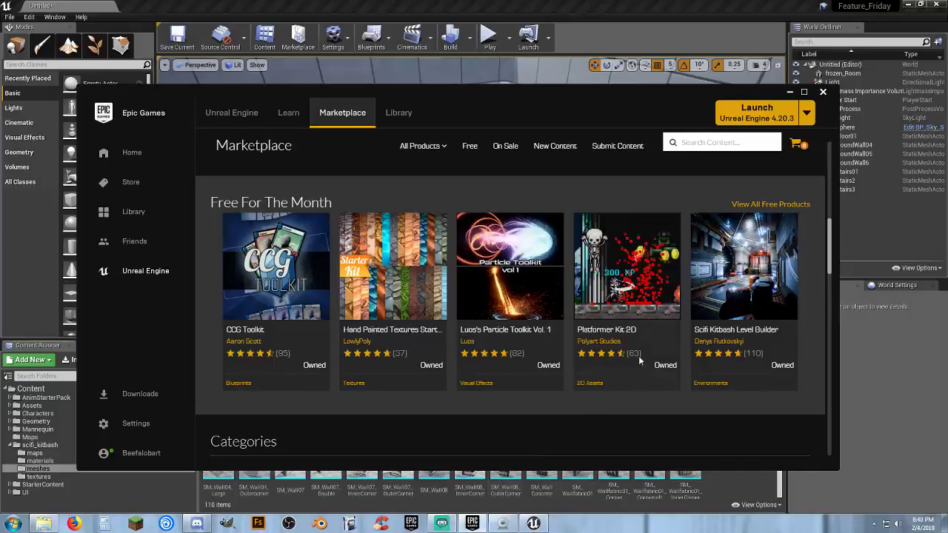
{"action": "left_click", "coordinate": [748, 268]}
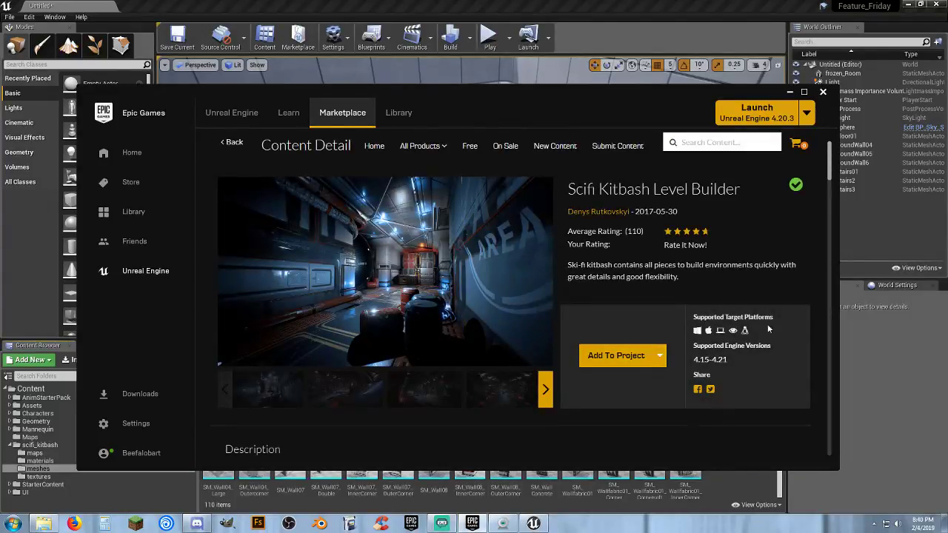
{"action": "scroll", "coordinate": [770, 327], "scroll_direction": "down", "scroll_amount": 3}
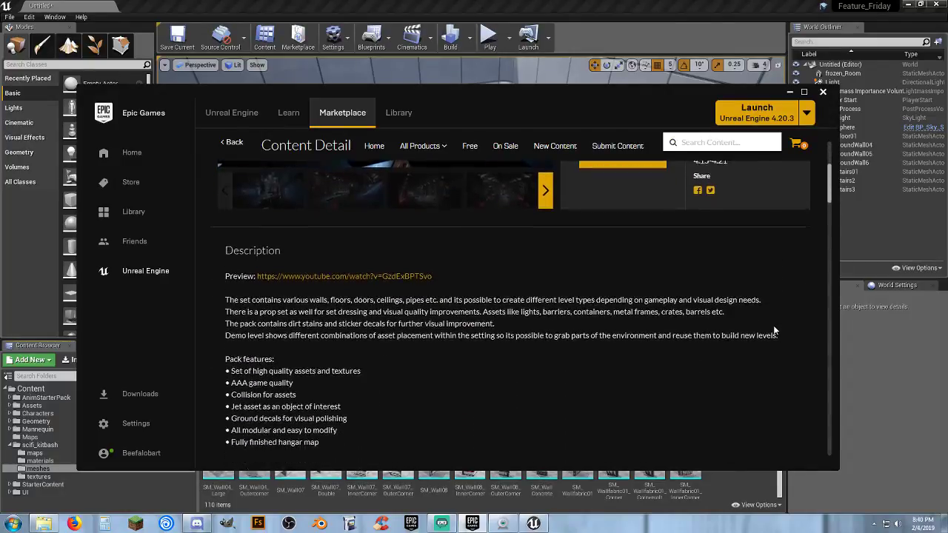
{"action": "scroll", "coordinate": [773, 325], "scroll_direction": "up", "scroll_amount": 3}
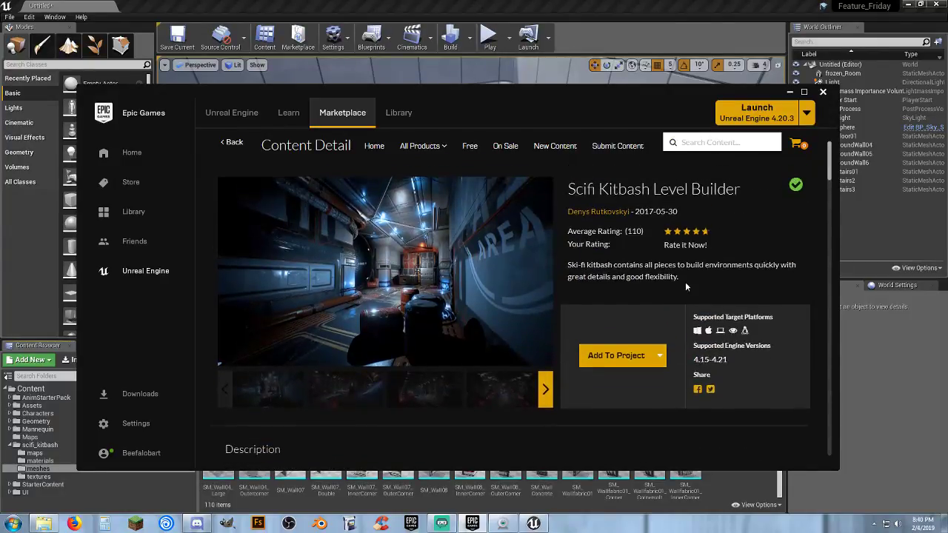
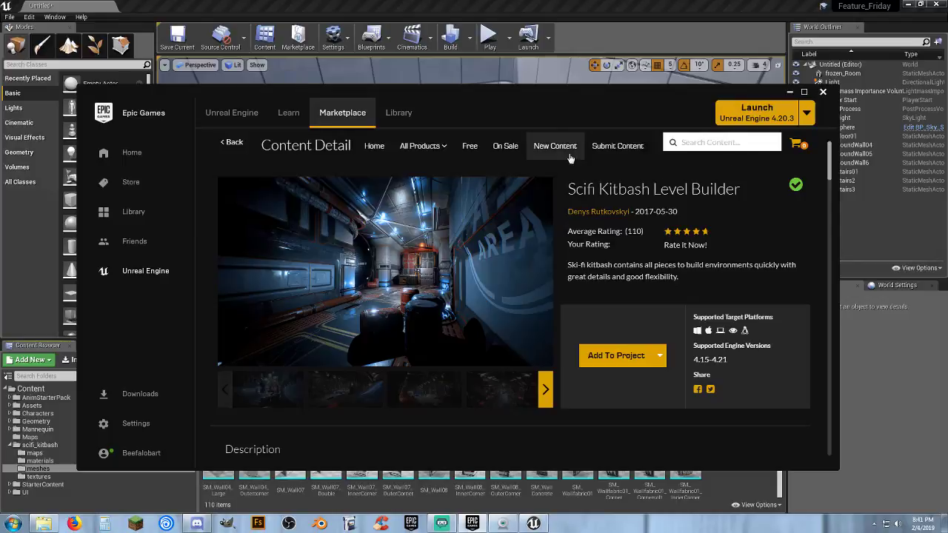
{"action": "mouse_move", "coordinate": [423, 146]}
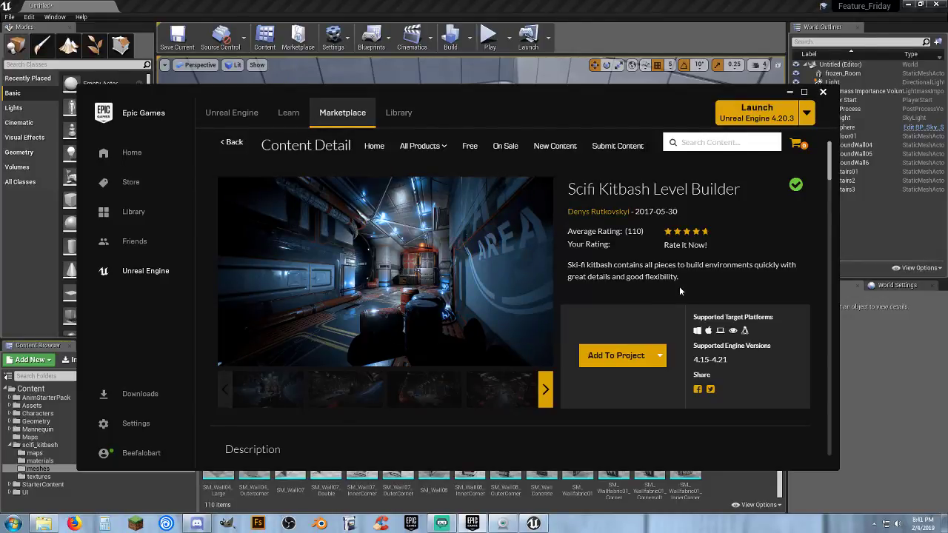
{"action": "left_click", "coordinate": [234, 143]}
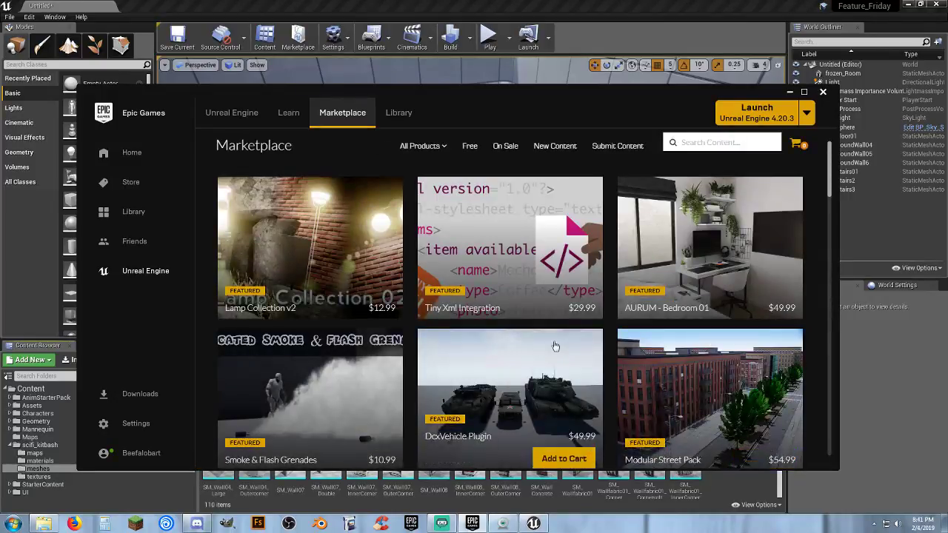
{"action": "scroll", "coordinate": [552, 348], "scroll_direction": "down", "scroll_amount": 5}
{"action": "scroll", "coordinate": [553, 350], "scroll_direction": "down", "scroll_amount": 2}
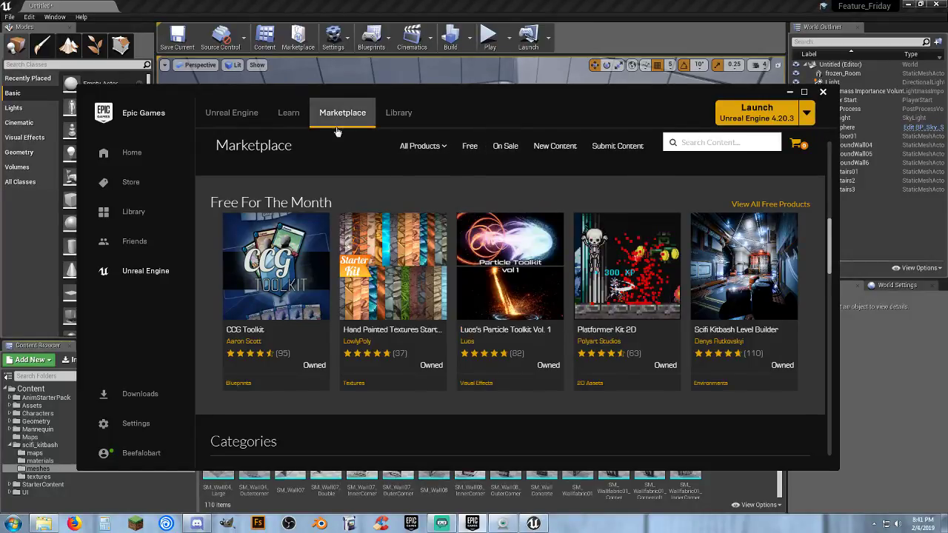
- Switch back to the Unreal Editor, place an SM_Stairs03 mesh beside the white floor platform, and rotate it -90 degrees about Z
{"action": "left_click", "coordinate": [790, 93]}
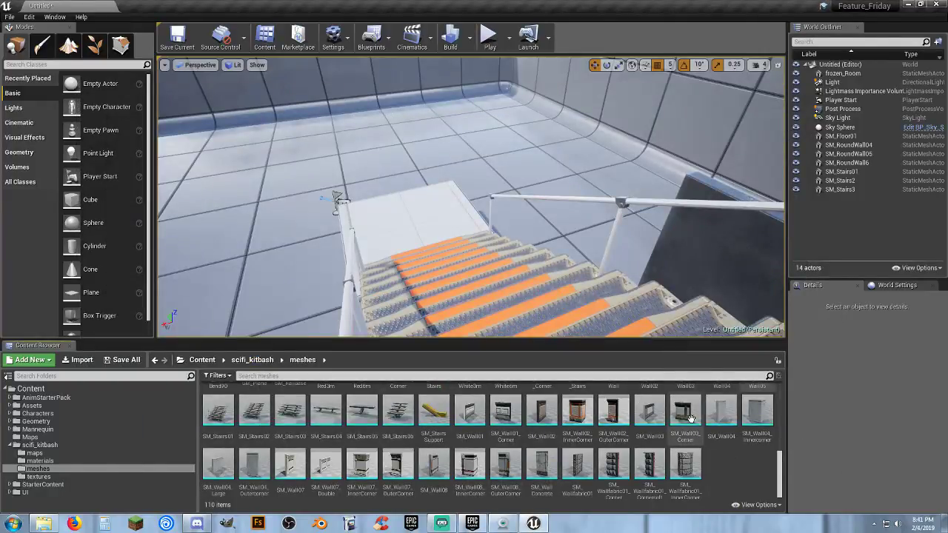
{"action": "right_click_drag", "start_coordinate": [465, 195], "coordinate": [609, 203]}
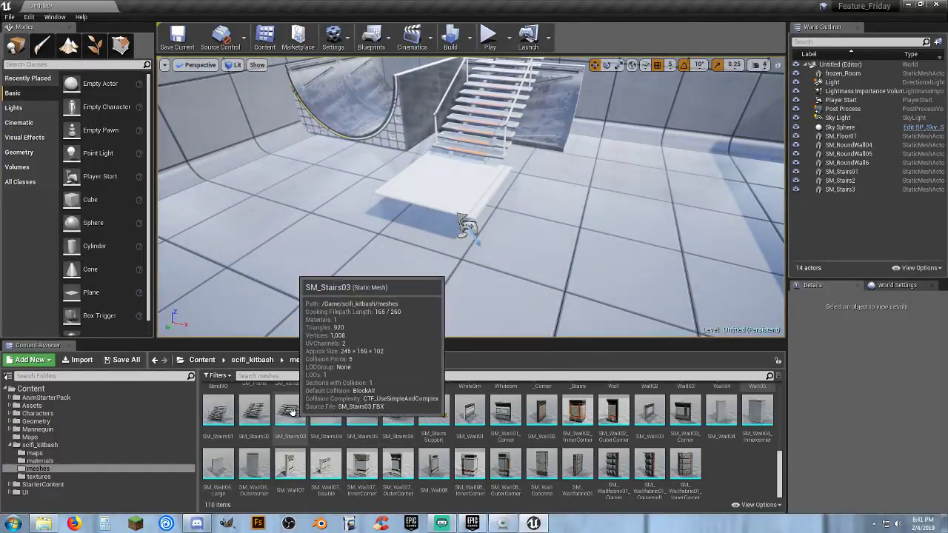
{"action": "left_click_drag", "start_coordinate": [299, 406], "coordinate": [527, 251]}
{"action": "left_click", "coordinate": [605, 65]}
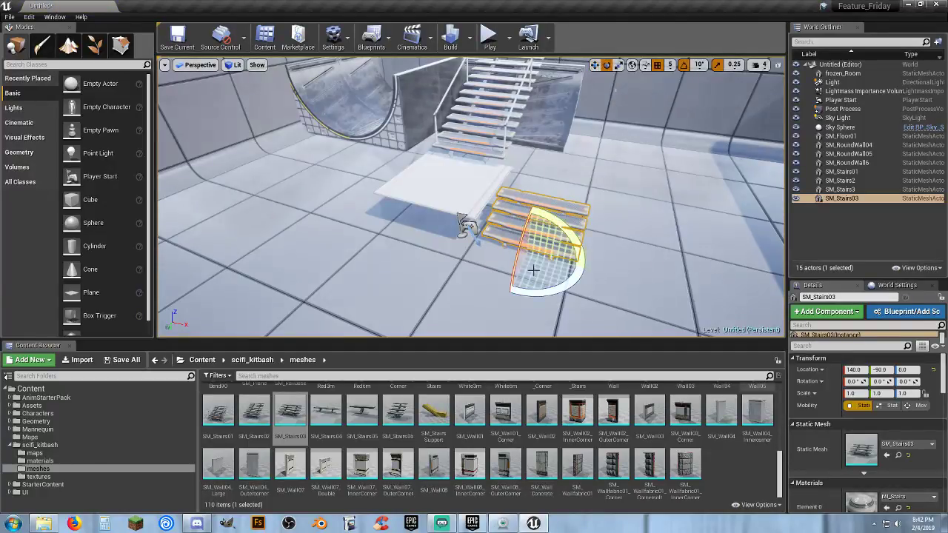
{"action": "left_click_drag", "start_coordinate": [529, 292], "coordinate": [587, 268]}
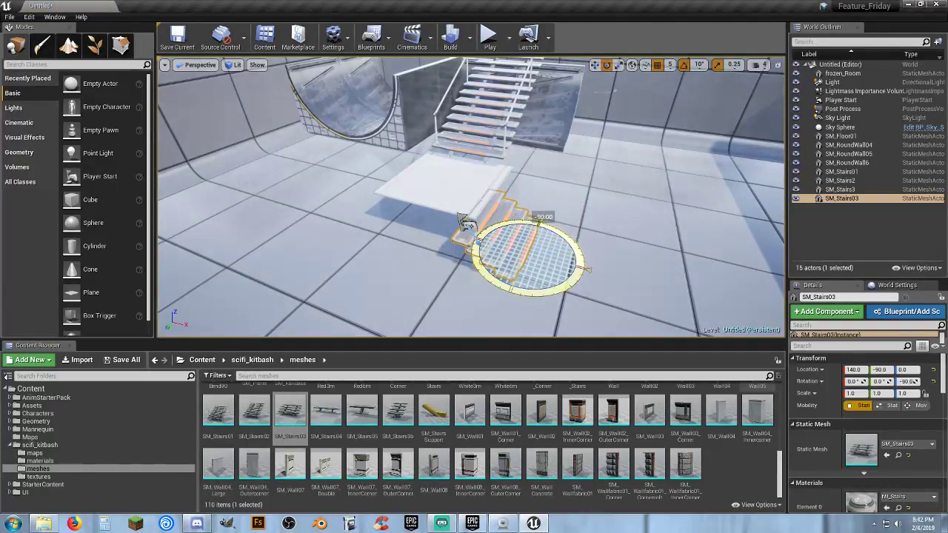
- Move the new SM_Stairs03 against the platform's edge, to location X 155, Y -185
{"action": "left_click", "coordinate": [595, 65]}
{"action": "right_click_drag", "start_coordinate": [530, 234], "coordinate": [437, 248]}
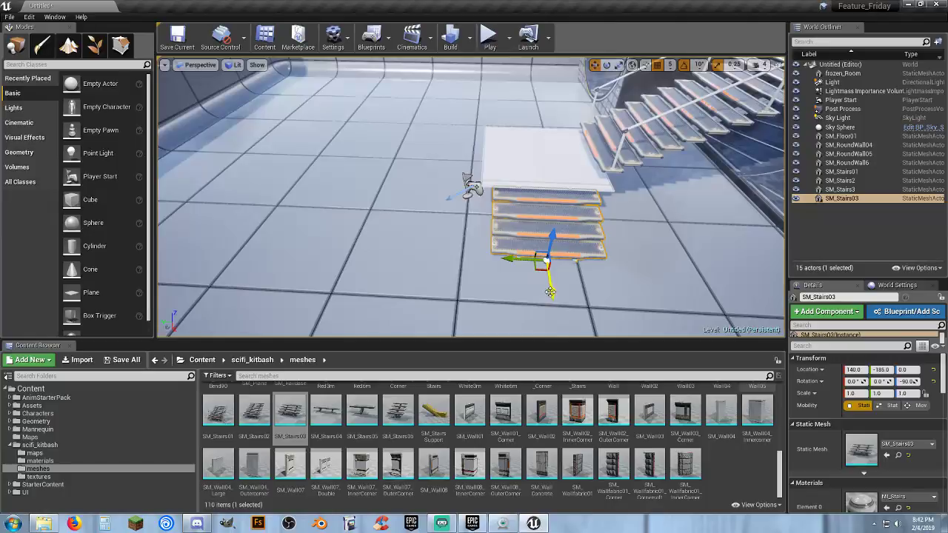
{"action": "left_click_drag", "start_coordinate": [550, 291], "coordinate": [551, 305]}
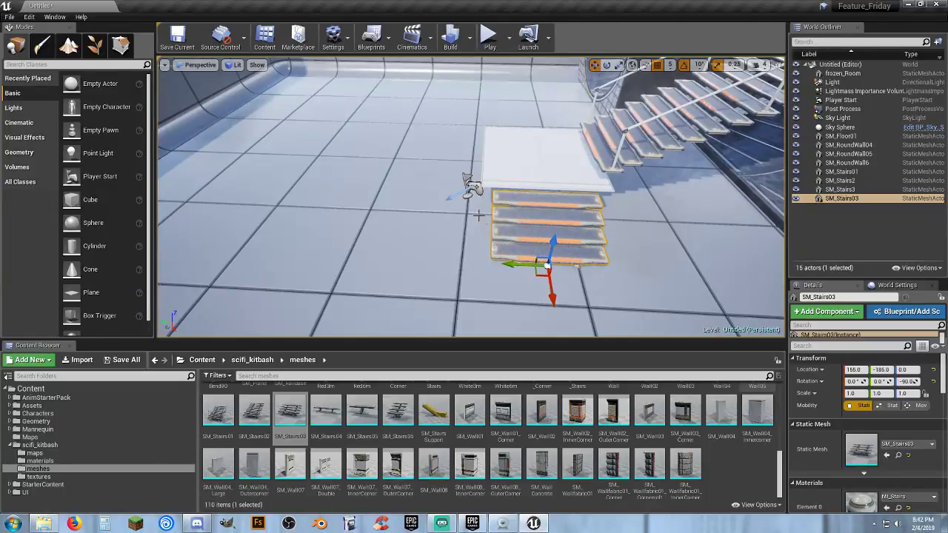
- Move the Player Start away from the platform to about Y 270, and play-test running up both sets of stairs
{"action": "left_click", "coordinate": [471, 185]}
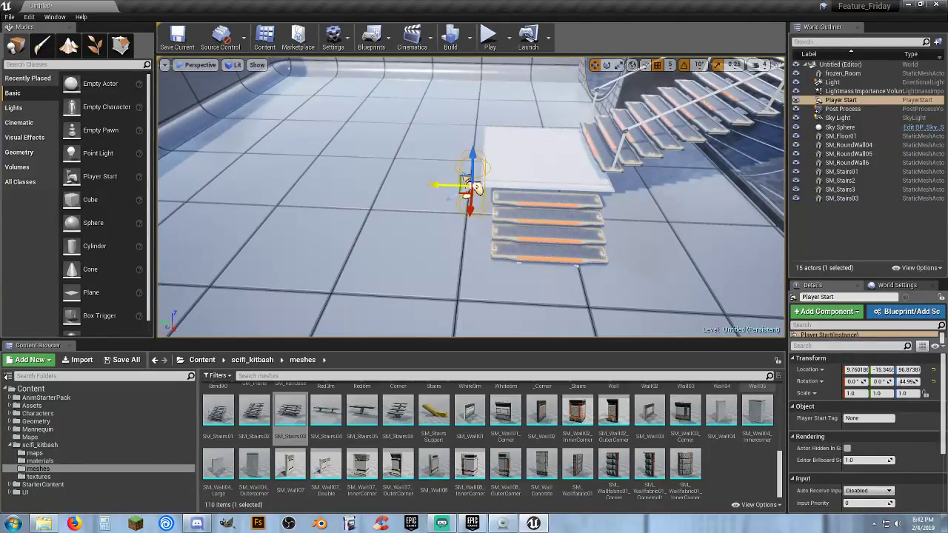
{"action": "left_click_drag", "start_coordinate": [436, 181], "coordinate": [317, 175]}
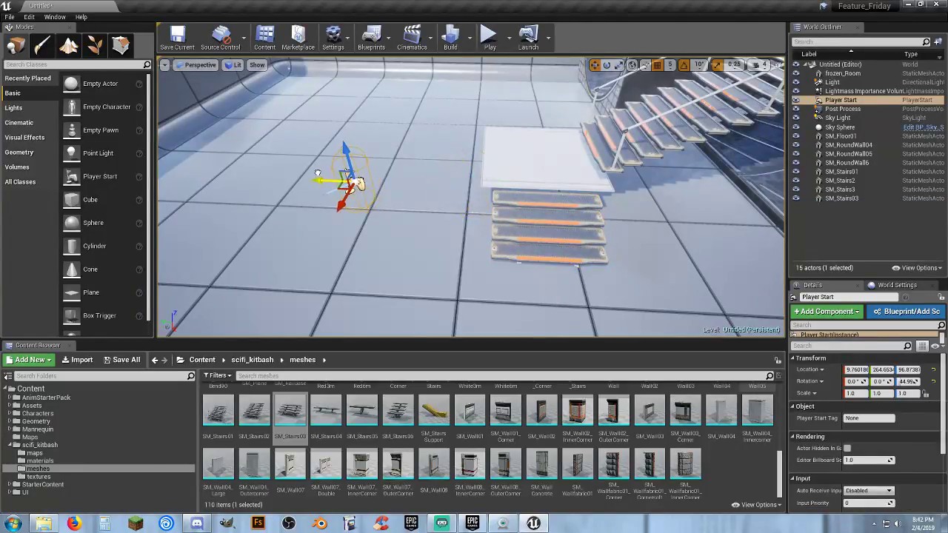
{"action": "left_click", "coordinate": [488, 37]}
{"action": "key", "text": "w"}
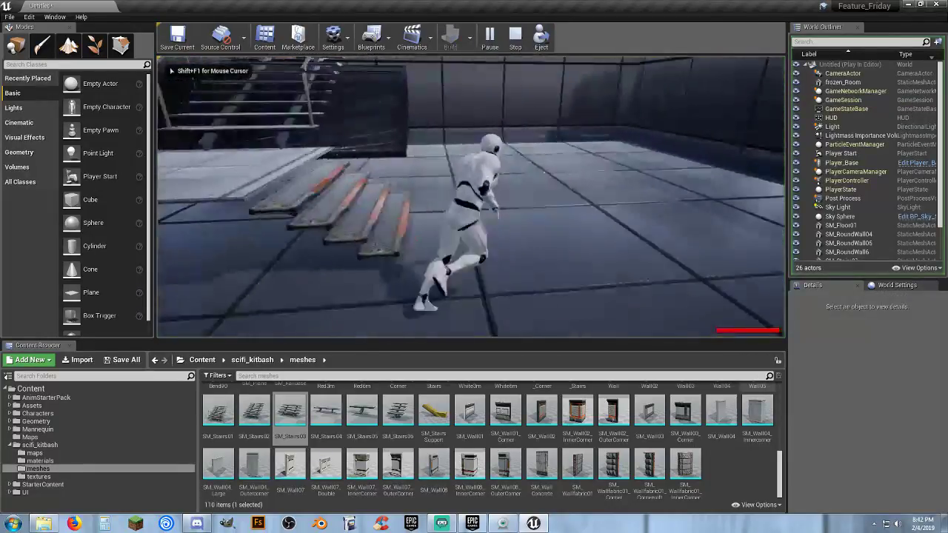
{"action": "key", "text": "w"}
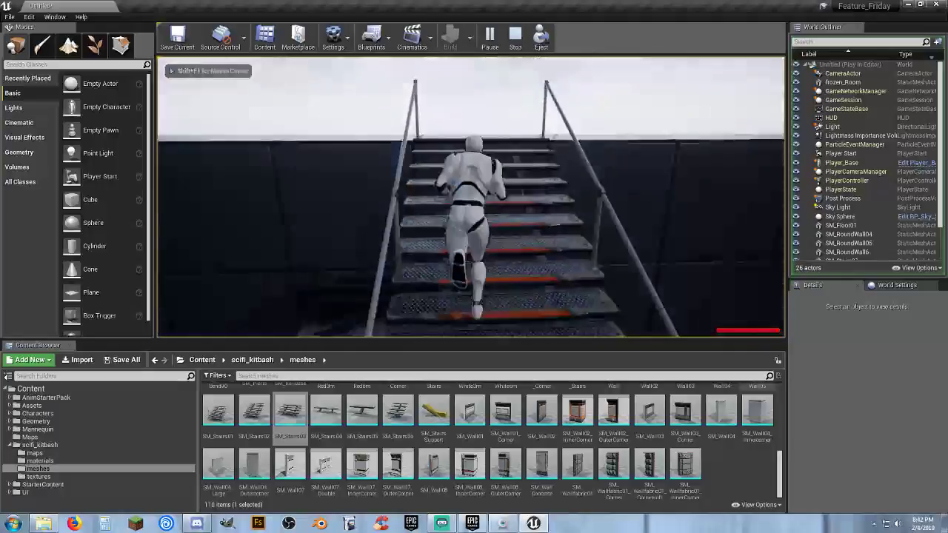
{"action": "key", "text": "w"}
{"action": "key", "text": "Escape"}
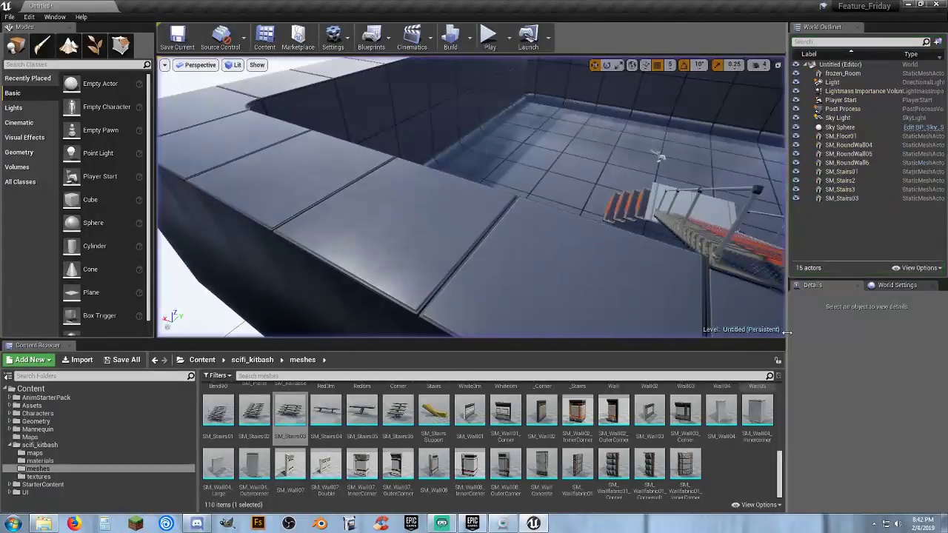
- Play-test the level again, moving the character around the stairs and platform, and switch from wireframe back to a shaded view
{"action": "right_click_drag", "start_coordinate": [450, 245], "coordinate": [170, 248]}
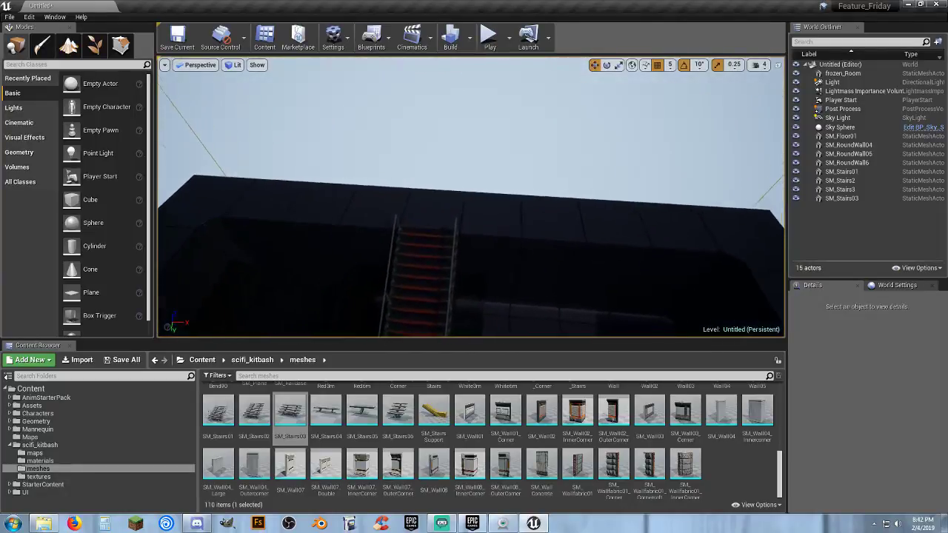
{"action": "left_click", "coordinate": [489, 35]}
{"action": "key", "text": "w"}
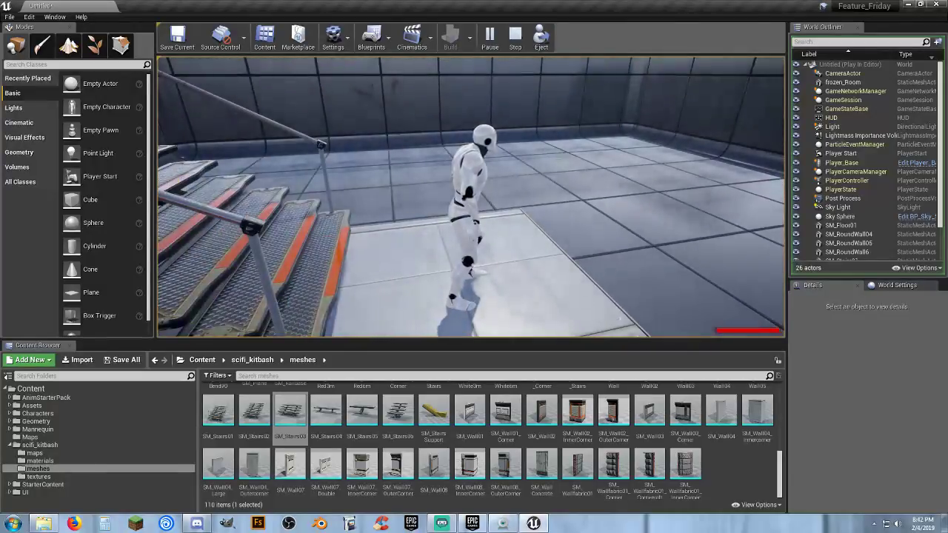
{"action": "key", "text": "w"}
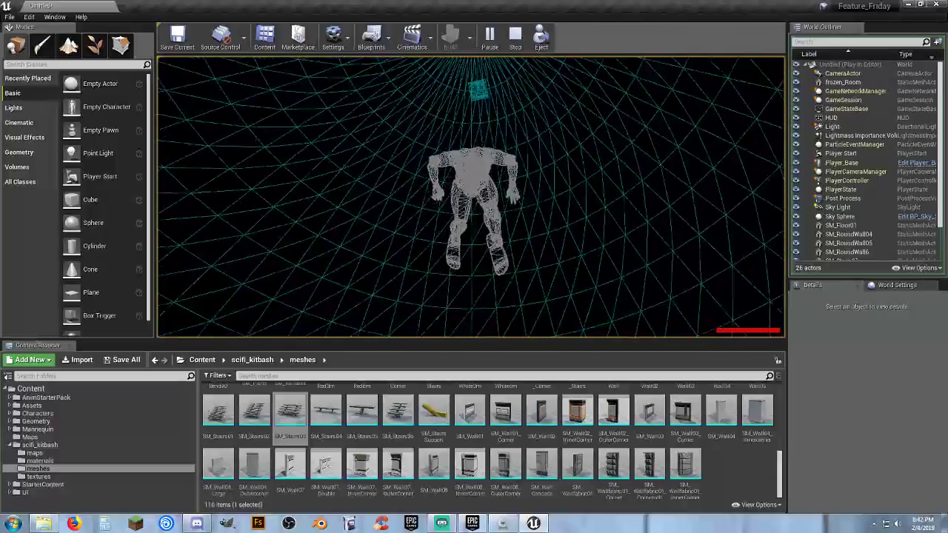
{"action": "key", "text": "F2"}
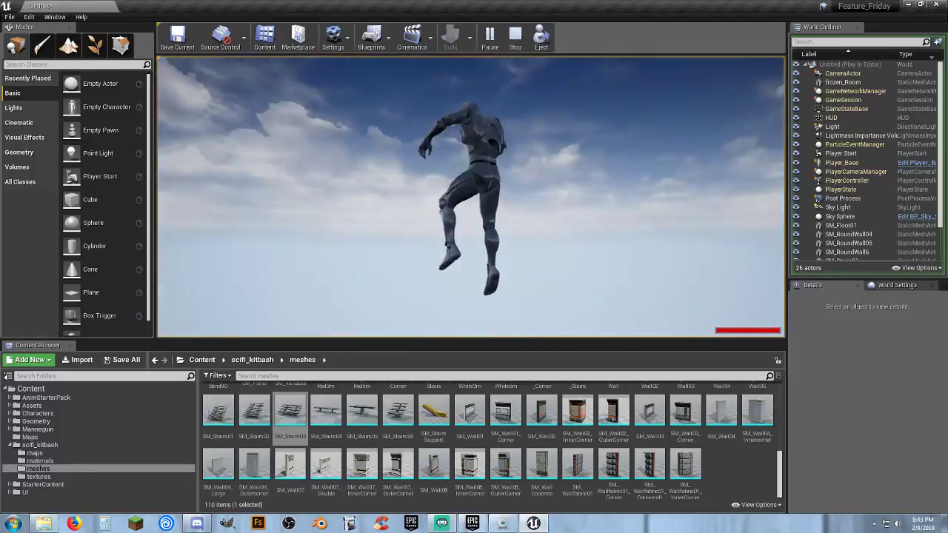
{"action": "key", "text": "Escape"}
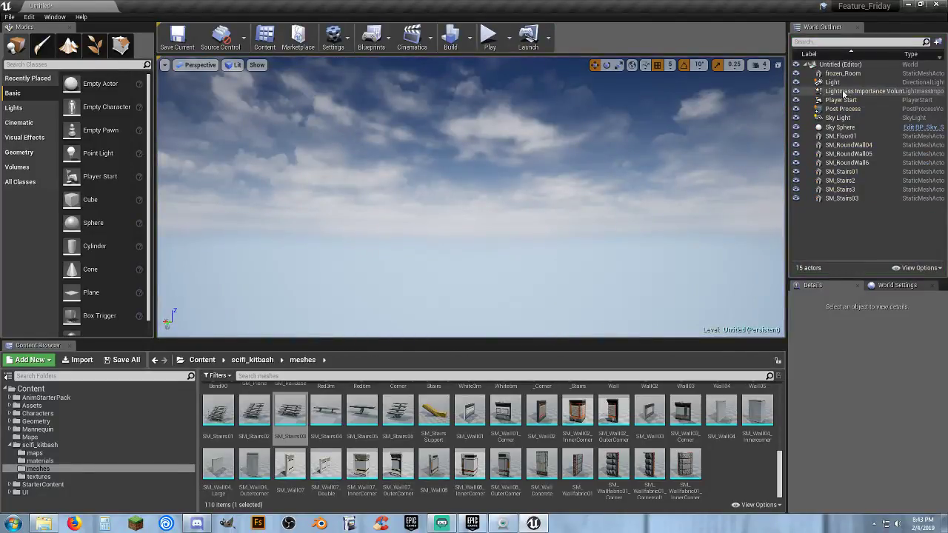
- Bring the viewport back into the room, framing the Player Start, the platform and its stairs
{"action": "left_click", "coordinate": [841, 100]}
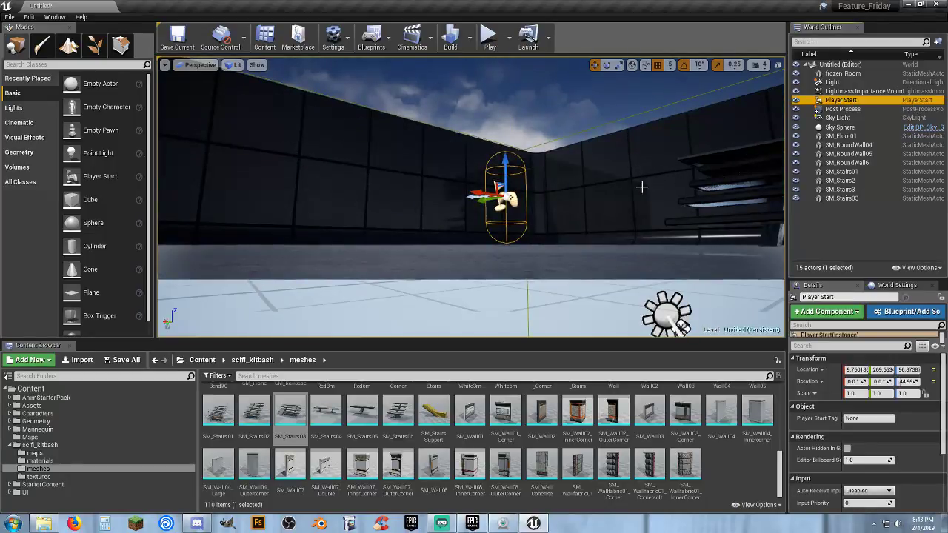
{"action": "key", "text": "Escape"}
{"action": "right_click_drag", "start_coordinate": [615, 196], "coordinate": [578, 222]}
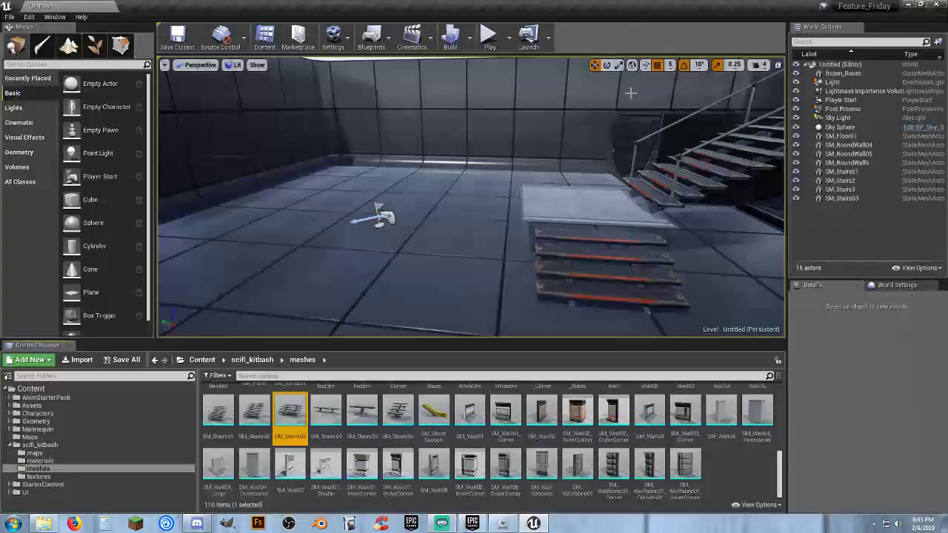
- Play-test the level by running over the stairs and platform, switching the view mode from wireframe through unlit to lit
{"action": "key", "text": "F2"}
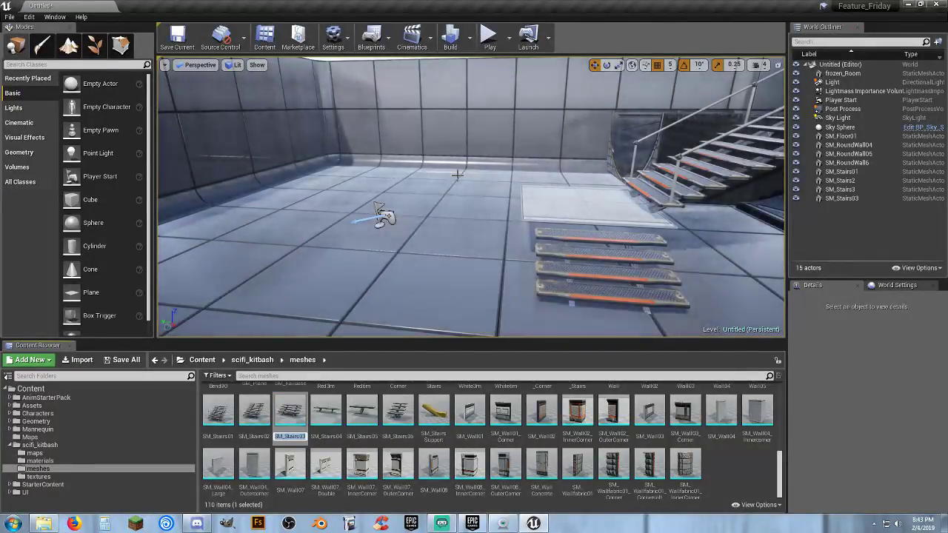
{"action": "left_click", "coordinate": [489, 35]}
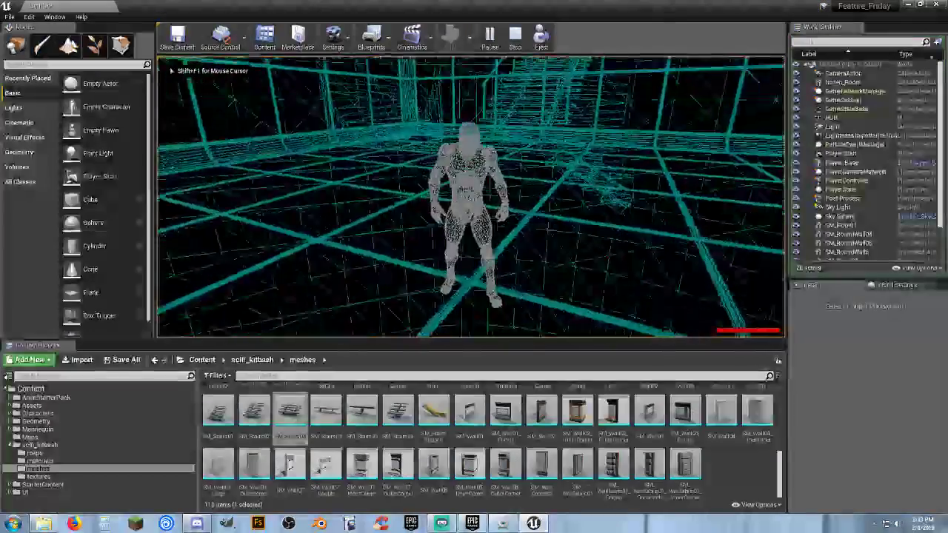
{"action": "key", "text": "d"}
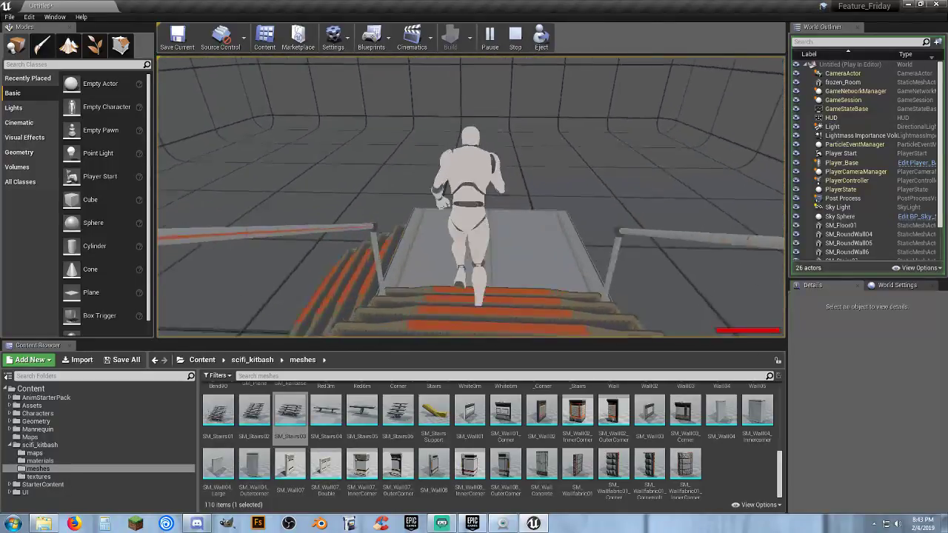
{"action": "key", "text": "F3"}
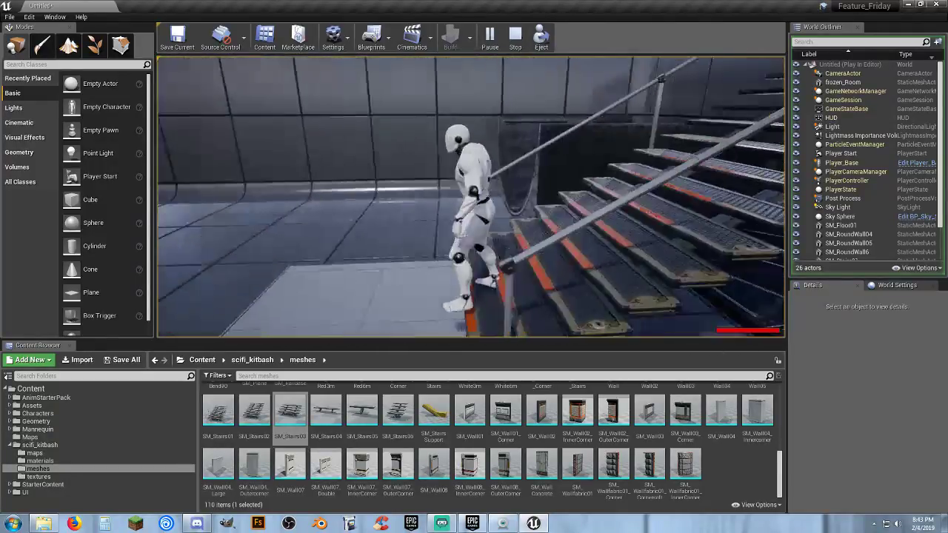
{"action": "key", "text": "a"}
{"action": "key", "text": "s"}
{"action": "key", "text": "d"}
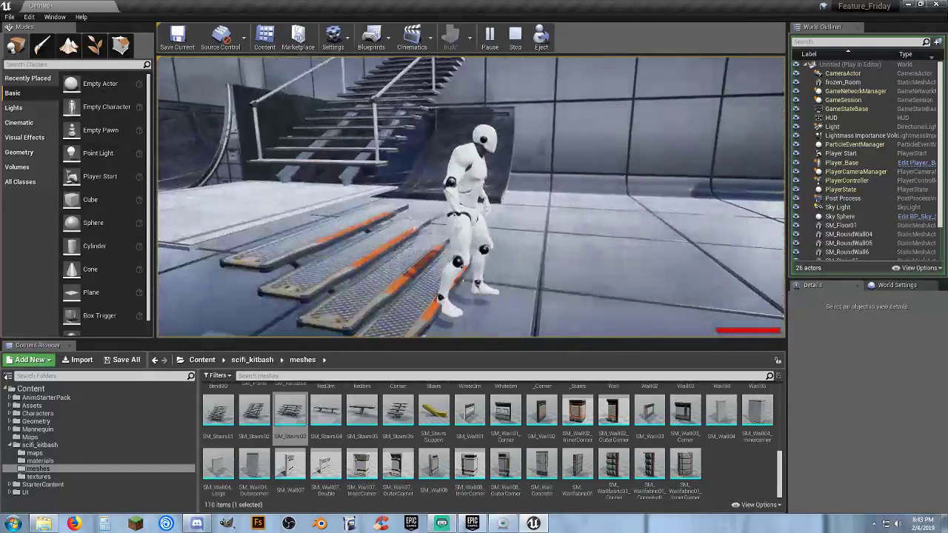
- Continue moving the character around the floor beside the platform stairs, and end the play session
{"action": "key", "text": "F4"}
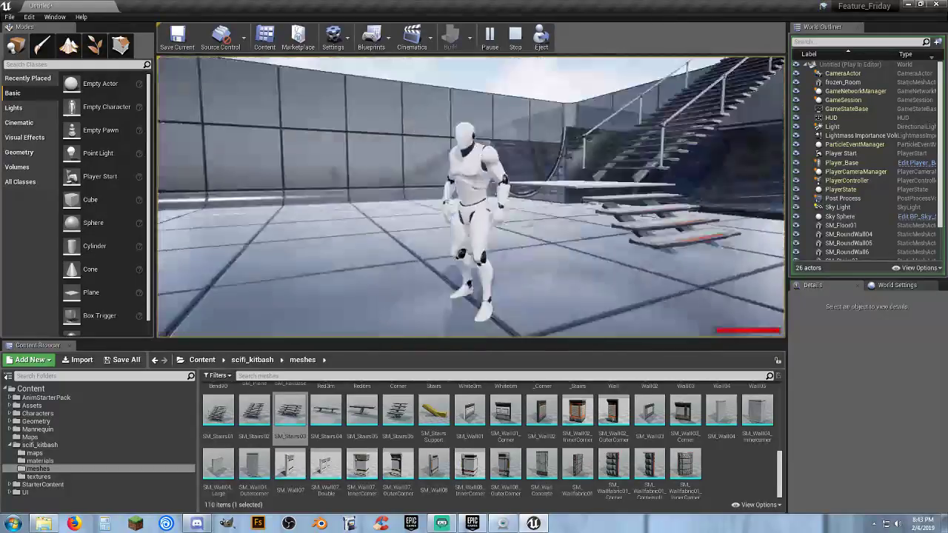
{"action": "key", "text": "d"}
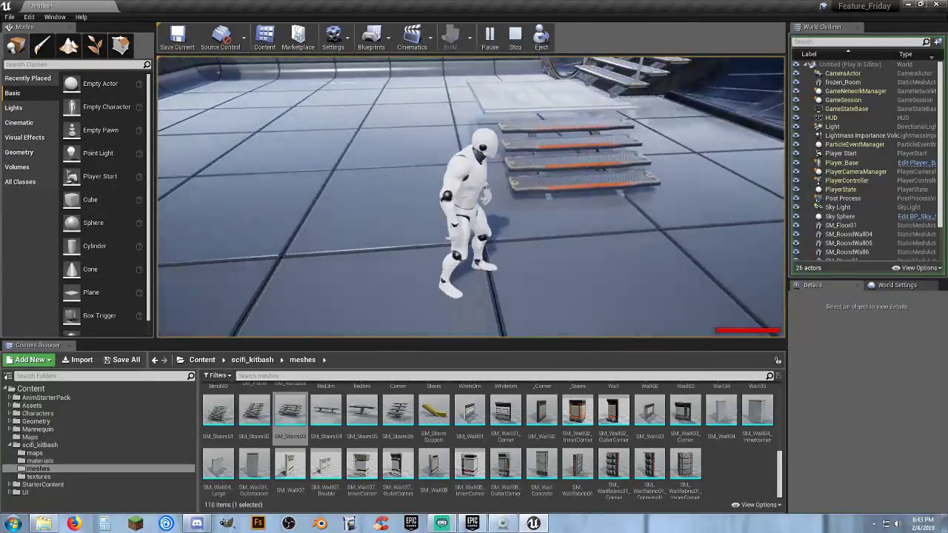
{"action": "key", "text": "a"}
{"action": "key", "text": "a"}
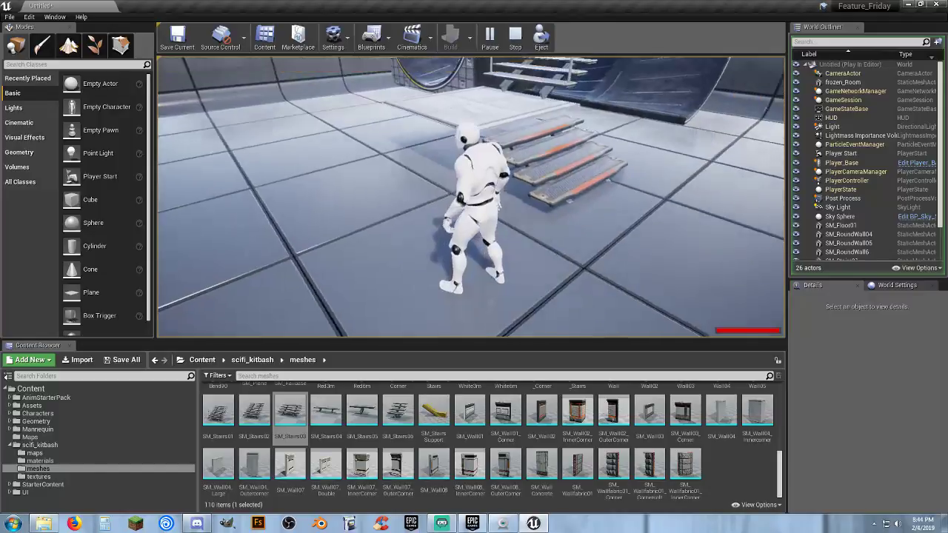
{"action": "key", "text": "Escape"}
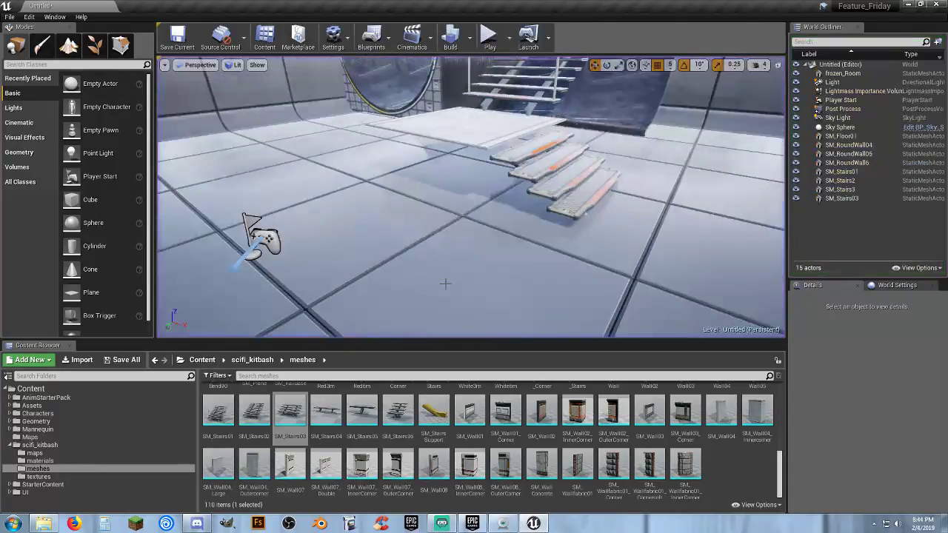
- Place a Blocking Volume on the wall top behind the tall stairs, near Y -1220, Z 665, and set its X location to 0
{"action": "key", "text": "w"}
{"action": "right_click_drag", "start_coordinate": [547, 262], "coordinate": [603, 263]}
{"action": "key", "text": "w"}
{"action": "key", "text": "s"}
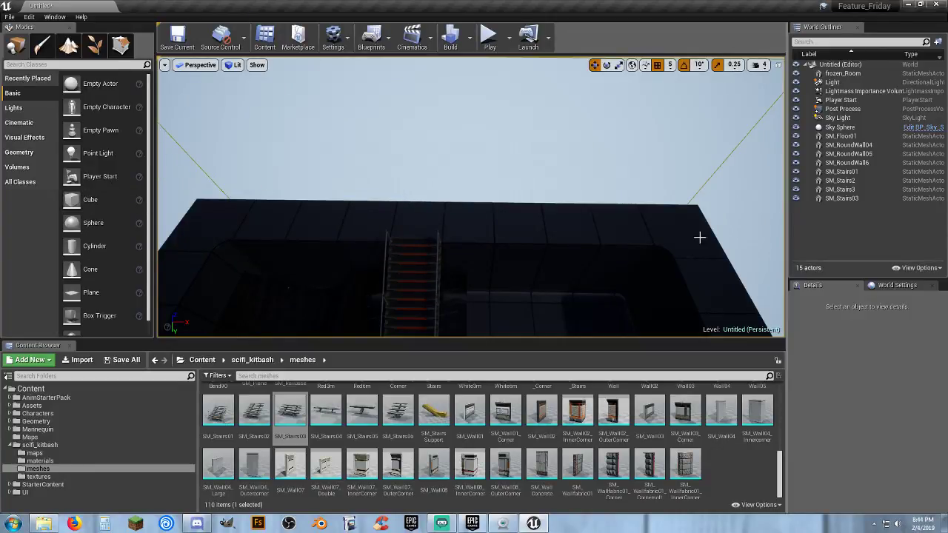
{"action": "left_click", "coordinate": [20, 152]}
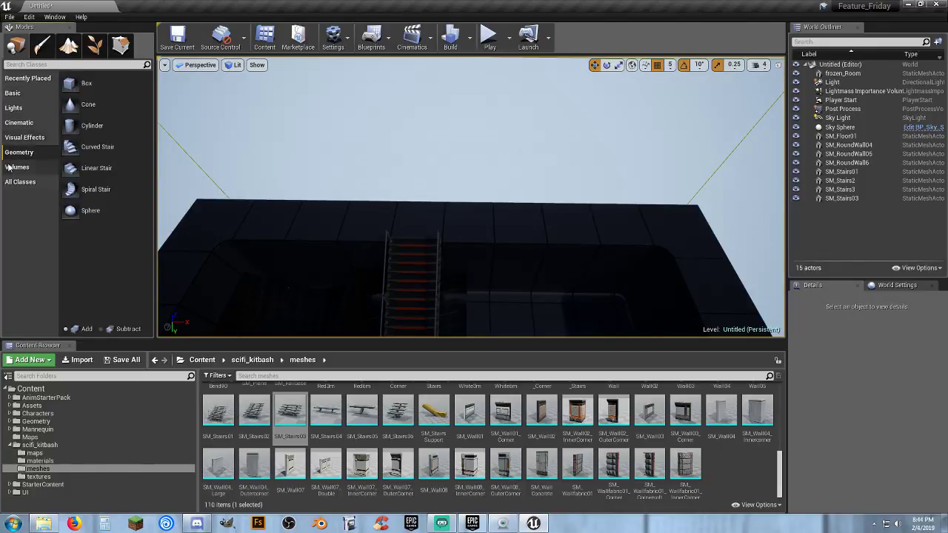
{"action": "left_click", "coordinate": [17, 167]}
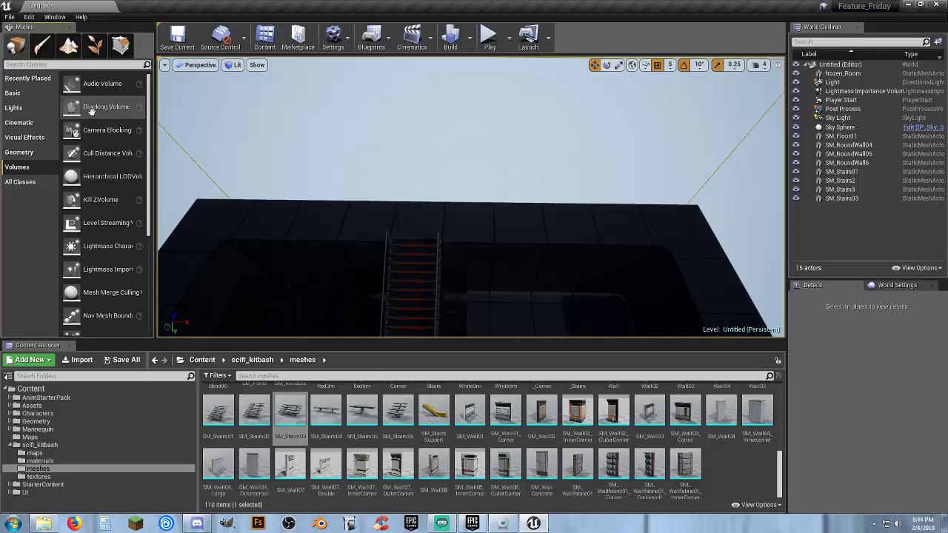
{"action": "left_click_drag", "start_coordinate": [93, 108], "coordinate": [463, 217]}
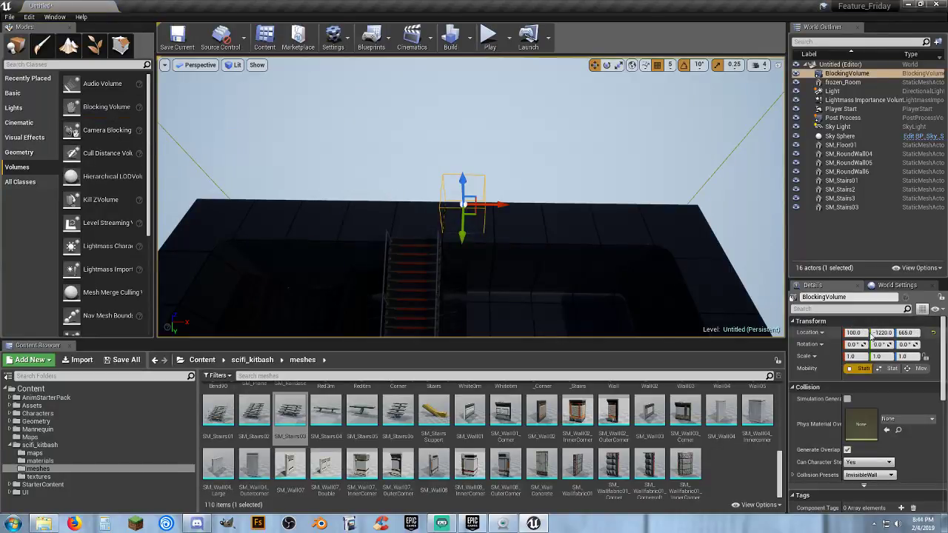
{"action": "left_click", "coordinate": [863, 334]}
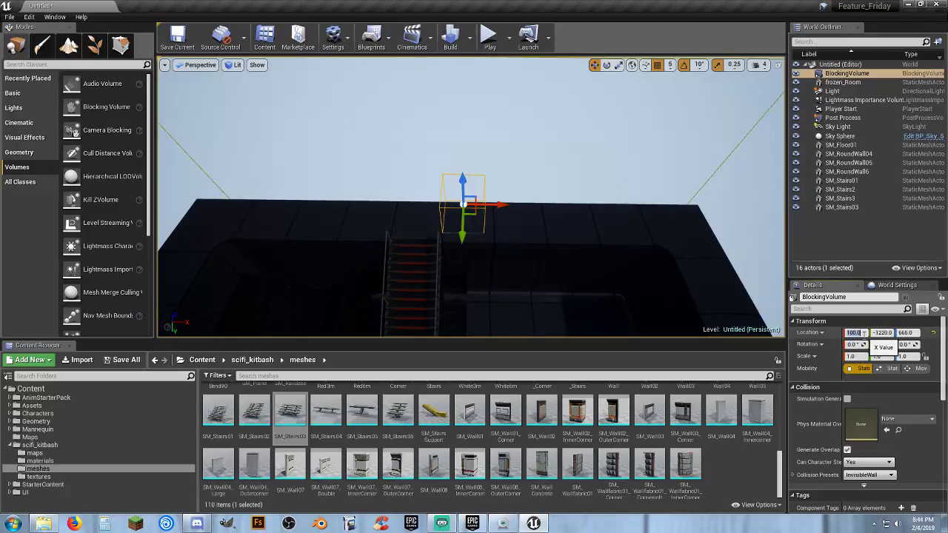
{"action": "type", "text": "0"}
{"action": "key", "text": "Tab"}
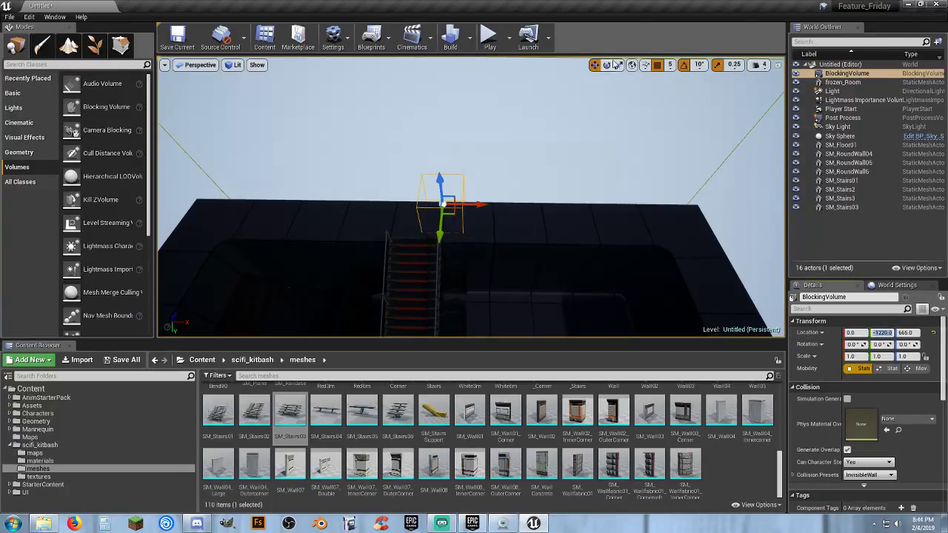
- Scale the Blocking Volume to 13.75 in X, 0.5 in Y and 4.25 in Z so it spans the wall
{"action": "left_click", "coordinate": [619, 64]}
{"action": "left_click_drag", "start_coordinate": [482, 205], "coordinate": [652, 206]}
{"action": "right_click_drag", "start_coordinate": [470, 251], "coordinate": [333, 270]}
{"action": "left_click_drag", "start_coordinate": [467, 129], "coordinate": [505, 65]}
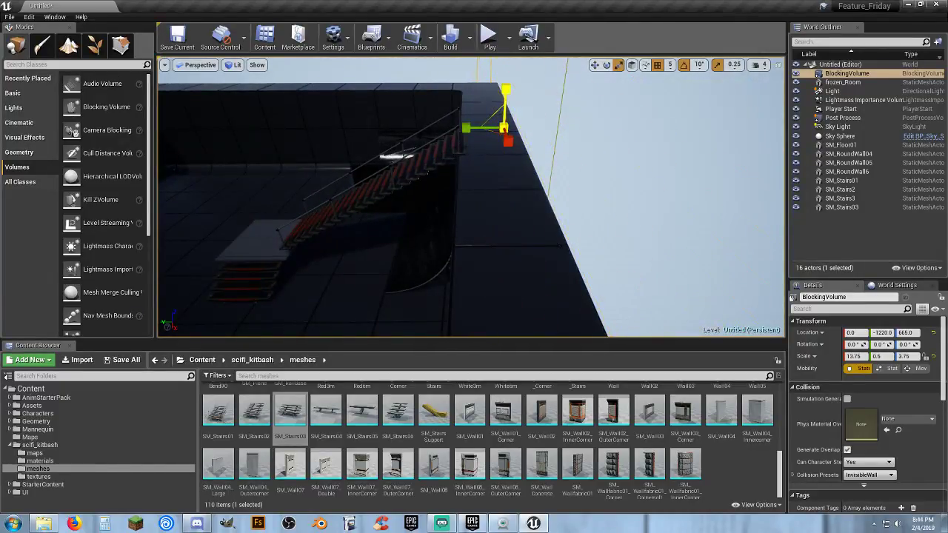
- Move the Blocking Volume up and out to the wall's outer edge, at Y -1365, Z 970
{"action": "left_click", "coordinate": [595, 65]}
{"action": "left_click_drag", "start_coordinate": [466, 131], "coordinate": [469, 128]}
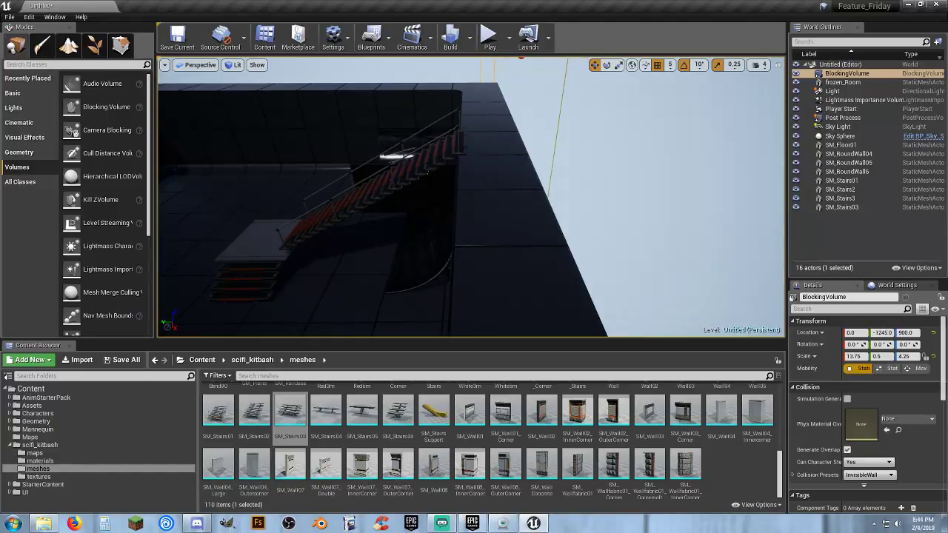
{"action": "right_click_drag", "start_coordinate": [523, 184], "coordinate": [516, 170]}
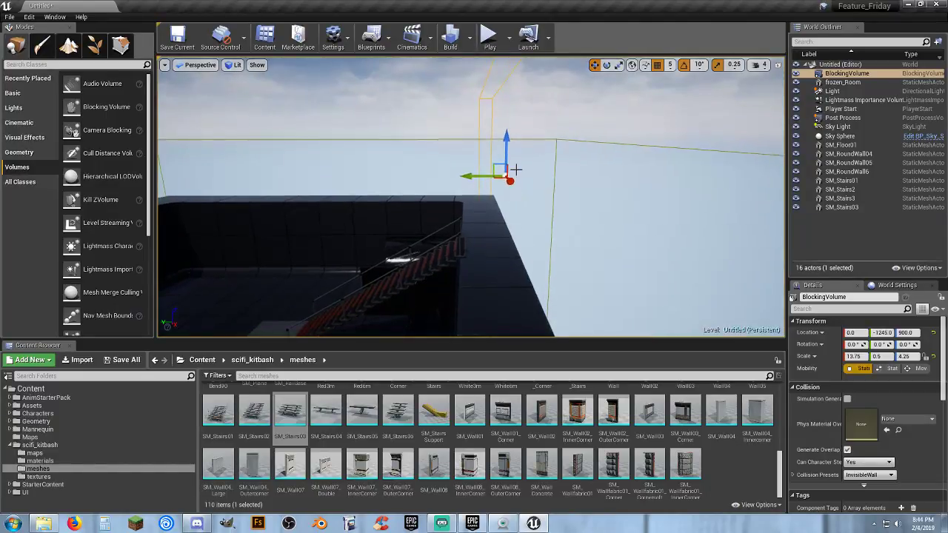
{"action": "left_click_drag", "start_coordinate": [507, 125], "coordinate": [514, 114]}
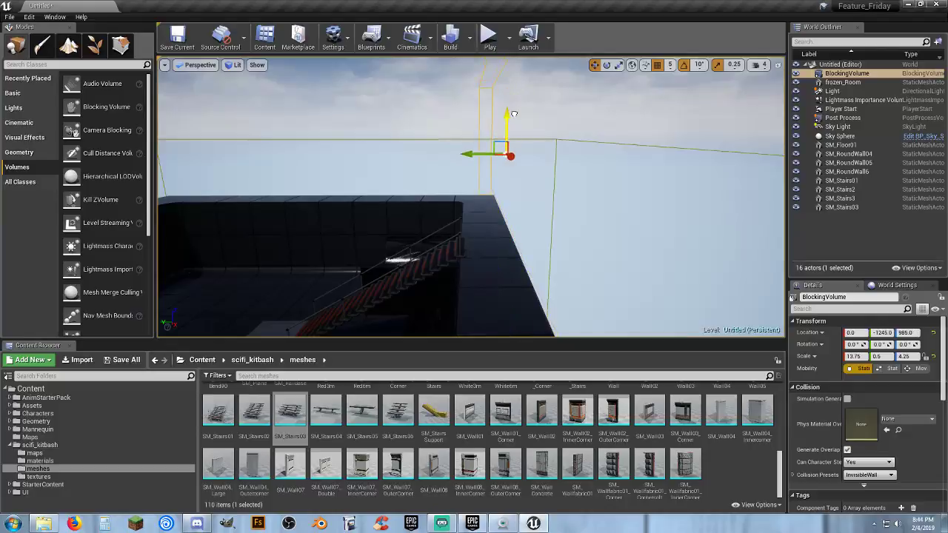
{"action": "key", "text": "s"}
{"action": "right_click_drag", "start_coordinate": [504, 186], "coordinate": [503, 231]}
{"action": "key", "text": "w"}
{"action": "right_click_drag", "start_coordinate": [510, 137], "coordinate": [542, 105]}
{"action": "right_click_drag", "start_coordinate": [456, 128], "coordinate": [493, 66]}
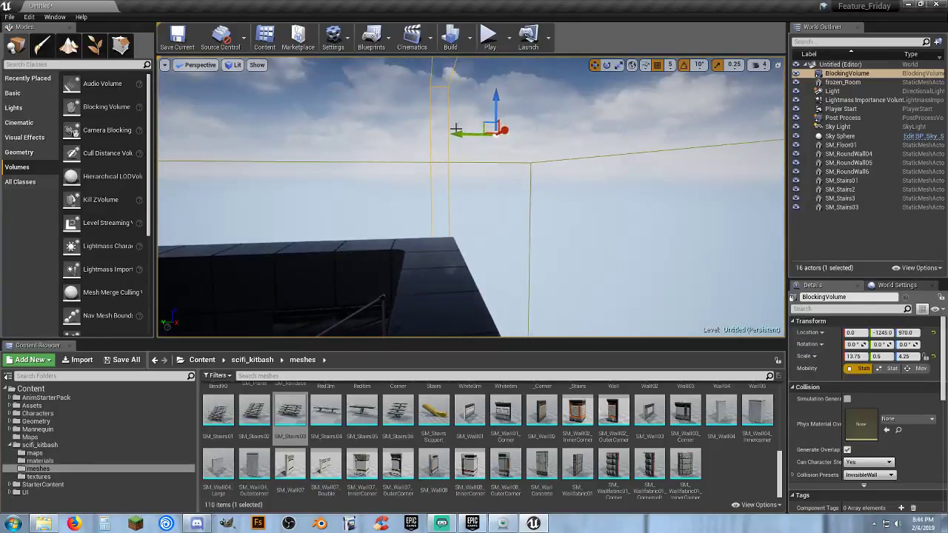
{"action": "left_click_drag", "start_coordinate": [454, 135], "coordinate": [537, 128]}
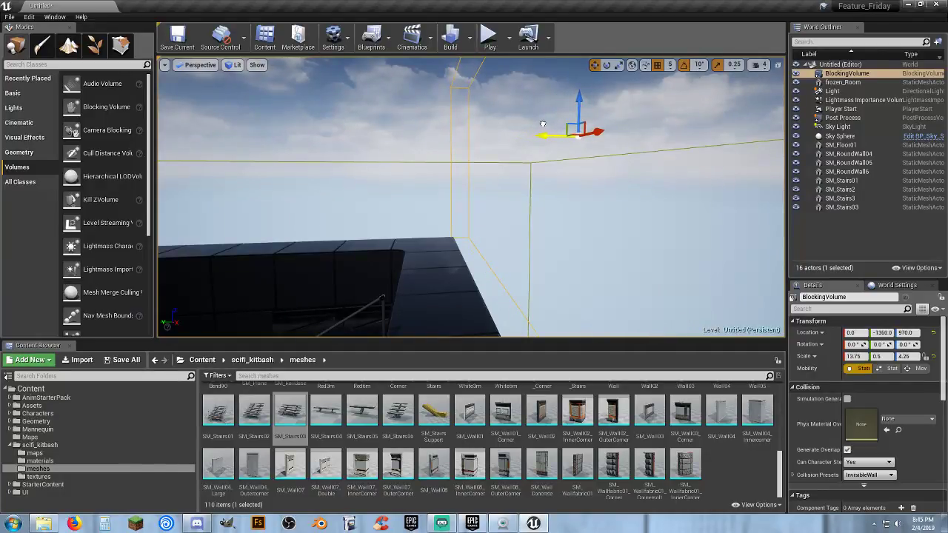
{"action": "left_click_drag", "start_coordinate": [543, 125], "coordinate": [544, 123]}
- Duplicate the Blocking Volume and move the copy to the opposite side of the room, at Y 1360
{"action": "right_click_drag", "start_coordinate": [551, 176], "coordinate": [526, 249]}
{"action": "key", "text": "s"}
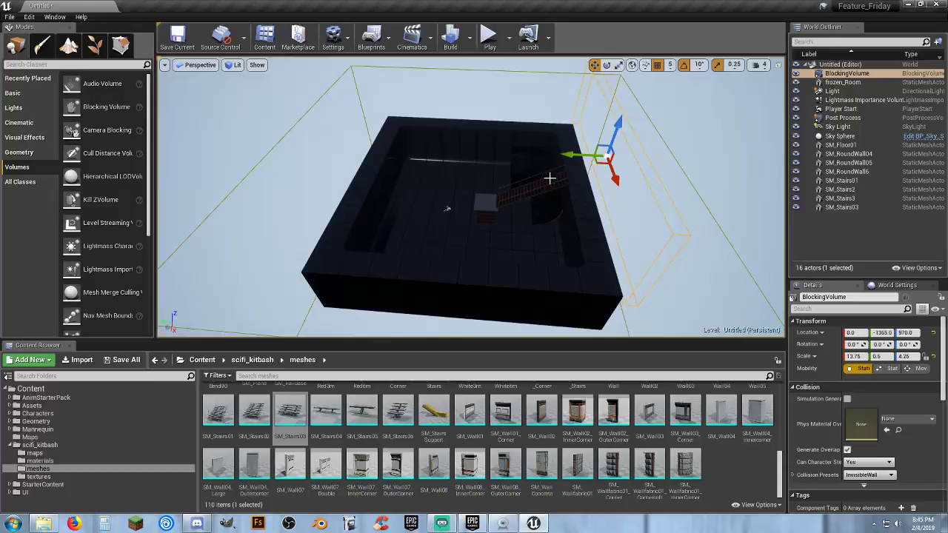
{"action": "key", "text": "ctrl+w"}
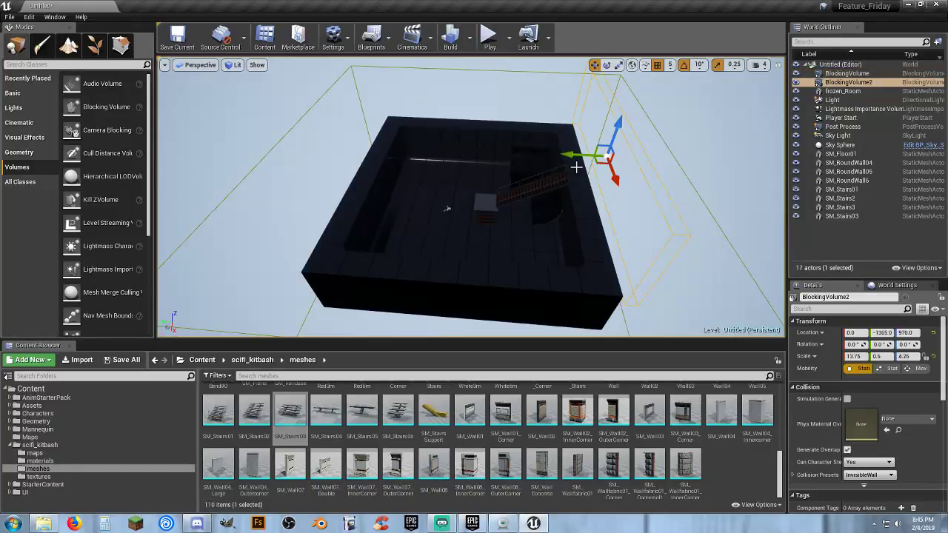
{"action": "left_click_drag", "start_coordinate": [570, 155], "coordinate": [311, 141]}
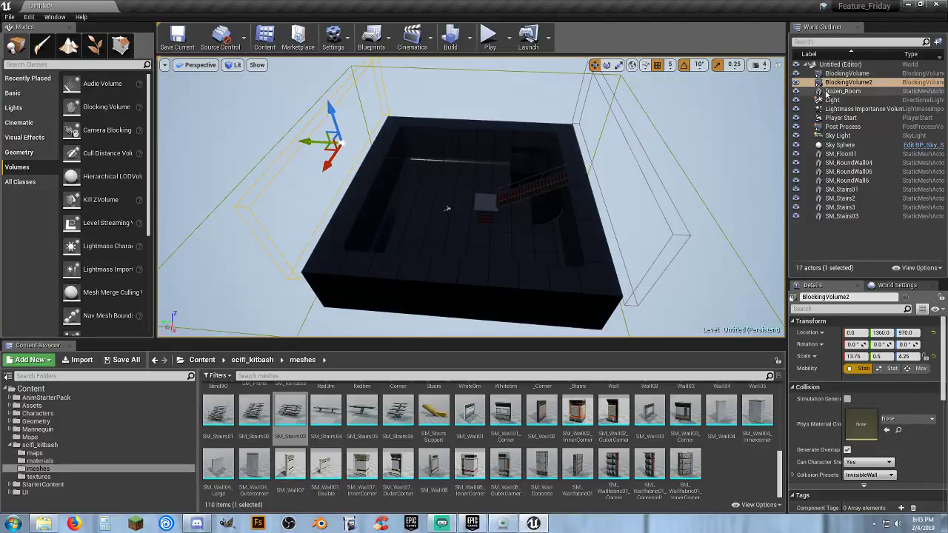
- Duplicate both Blocking Volumes together and rotate the two copies -90 degrees about Z
{"action": "left_click", "coordinate": [843, 75], "text": "ctrl"}
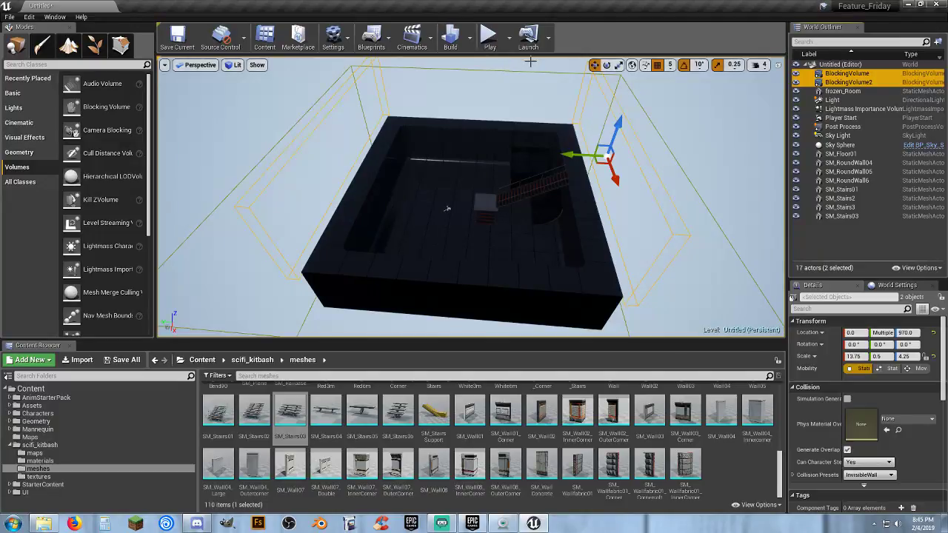
{"action": "key", "text": "ctrl+w"}
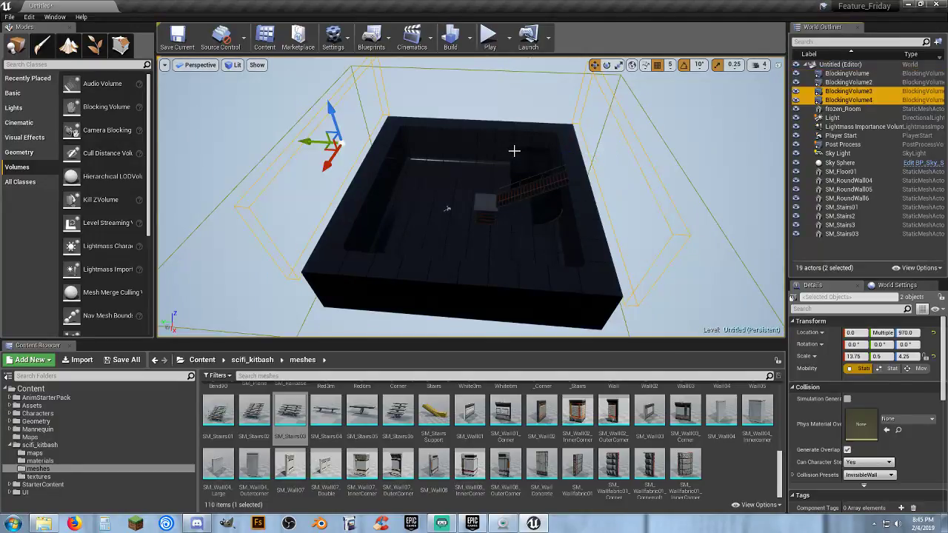
{"action": "left_click", "coordinate": [607, 64]}
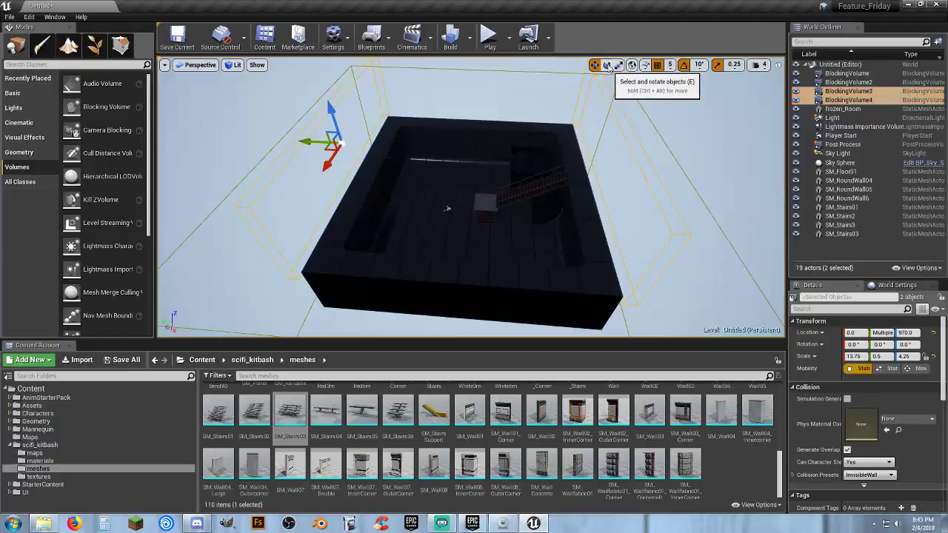
{"action": "left_click_drag", "start_coordinate": [364, 169], "coordinate": [435, 162]}
{"action": "left_click", "coordinate": [595, 66]}
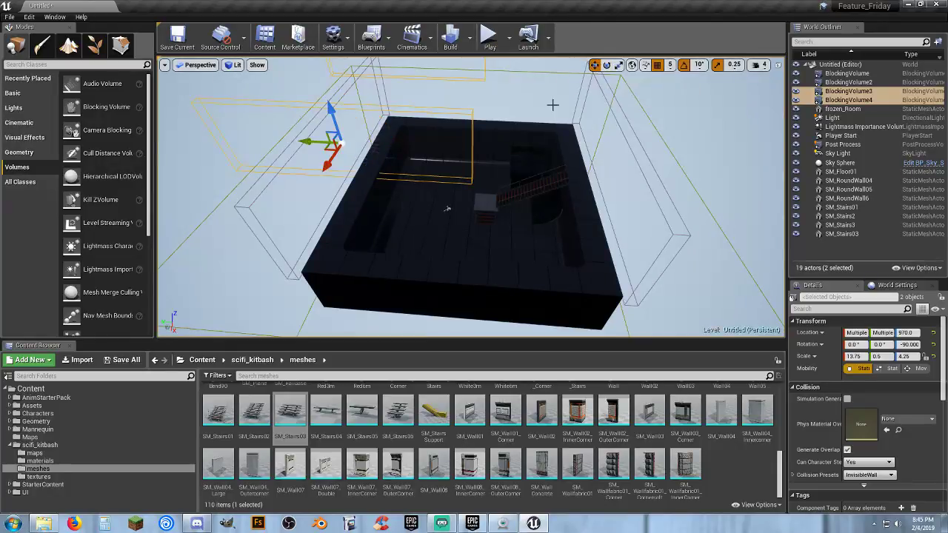
- Move the rotated pair of Blocking Volumes along Y to enclose the room's two remaining sides
{"action": "right_click_drag", "start_coordinate": [553, 105], "coordinate": [550, 107]}
{"action": "left_click_drag", "start_coordinate": [548, 151], "coordinate": [391, 162]}
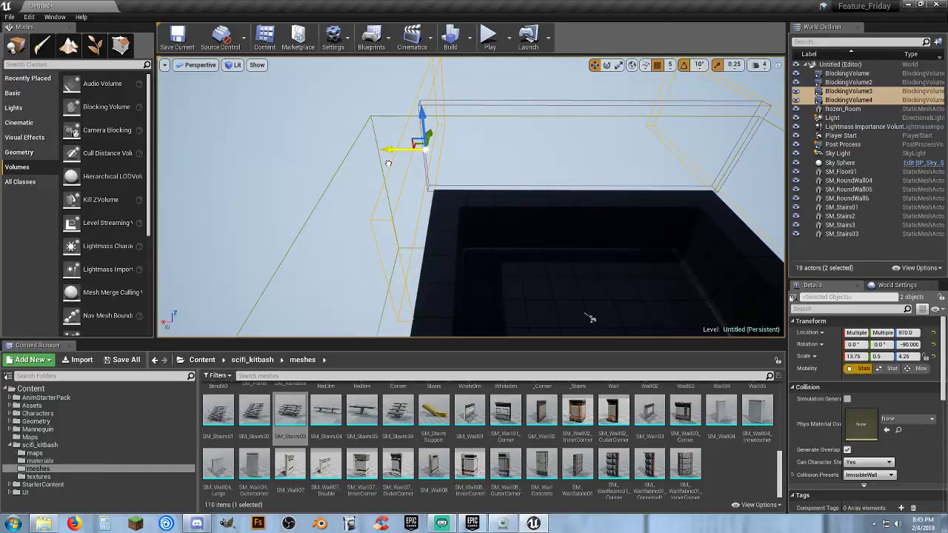
{"action": "right_click_drag", "start_coordinate": [388, 164], "coordinate": [333, 184]}
{"action": "left_click_drag", "start_coordinate": [297, 191], "coordinate": [333, 186]}
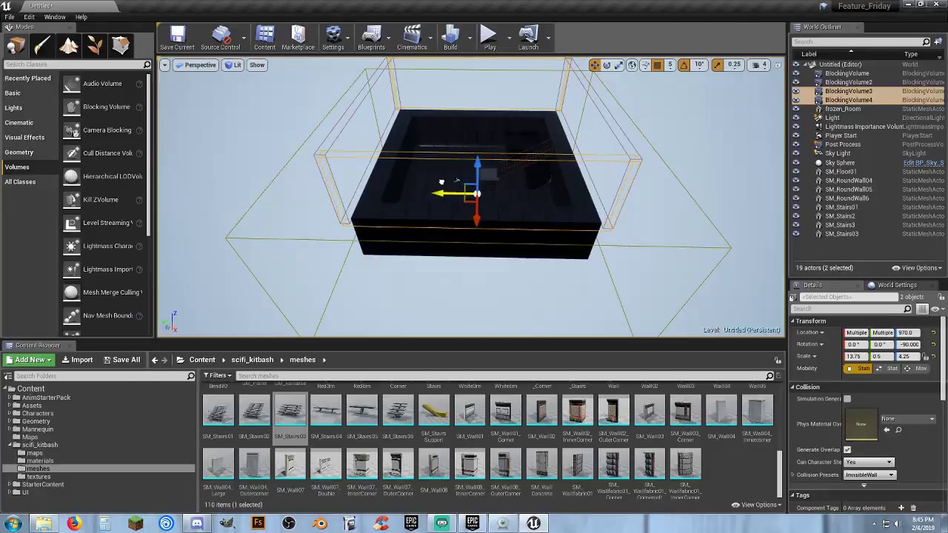
- Play-test the blocking volumes by running the character along the wall tops and jumping toward the outer corner
{"action": "left_click", "coordinate": [489, 35]}
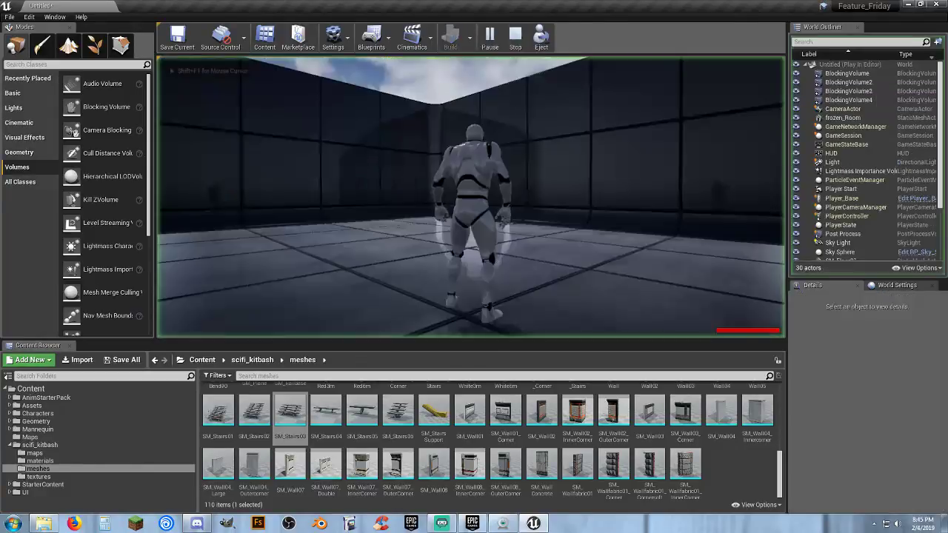
{"action": "key", "text": "w"}
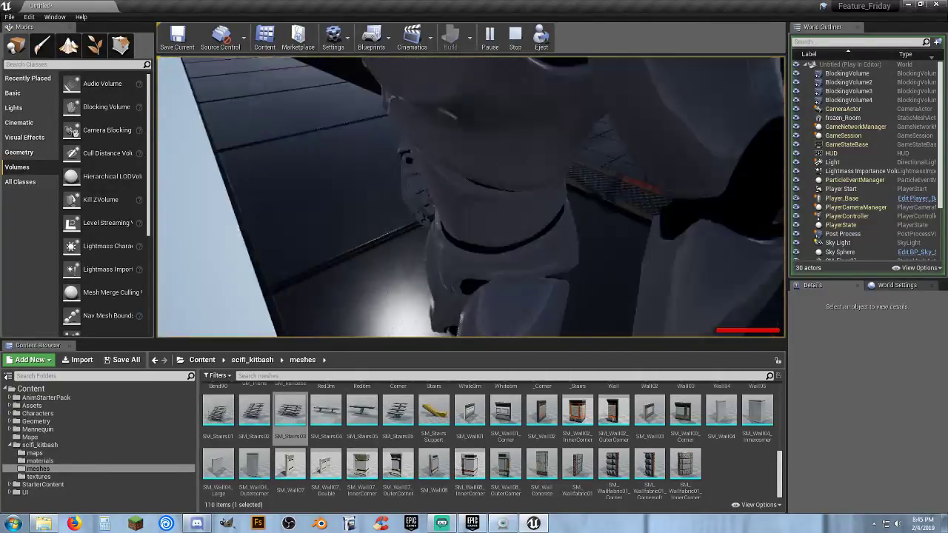
{"action": "key", "text": "a"}
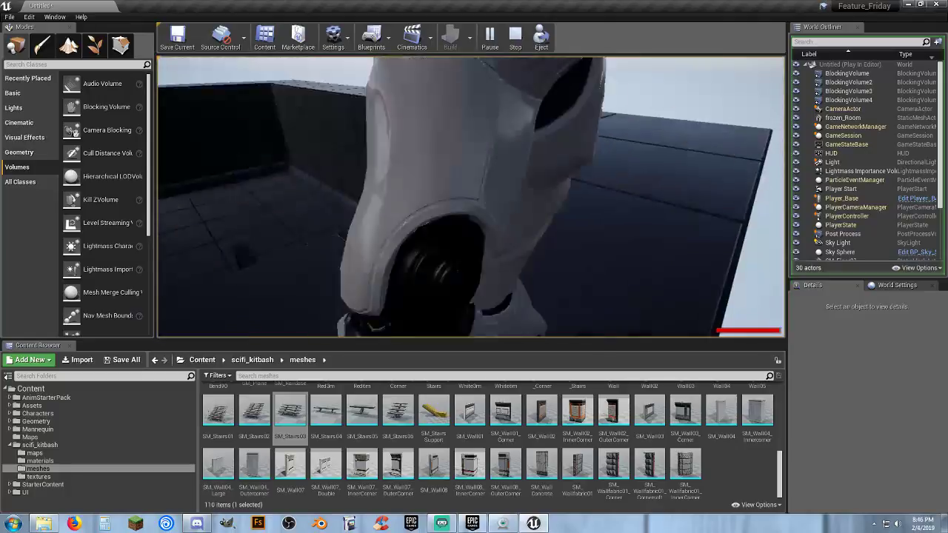
{"action": "key", "text": "w"}
{"action": "key", "text": "space"}
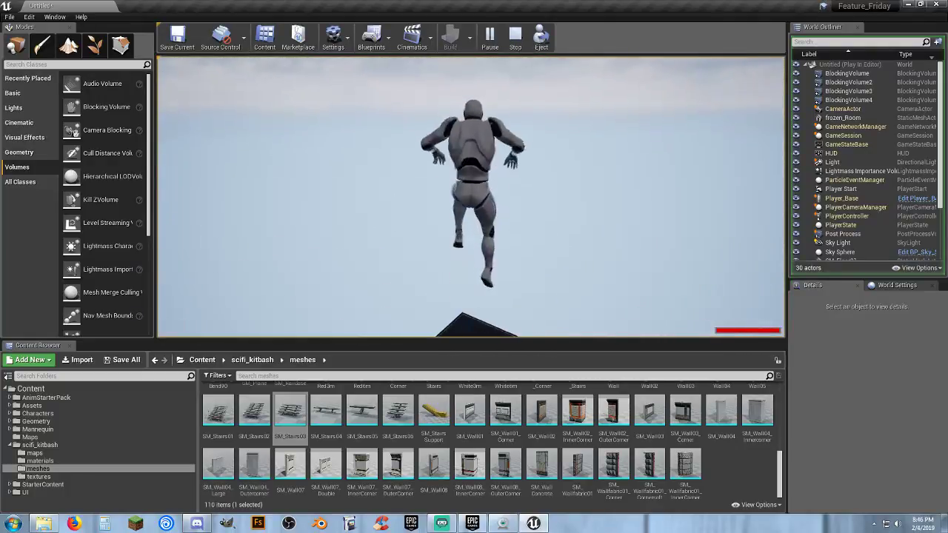
{"action": "key", "text": "space"}
{"action": "key", "text": "w"}
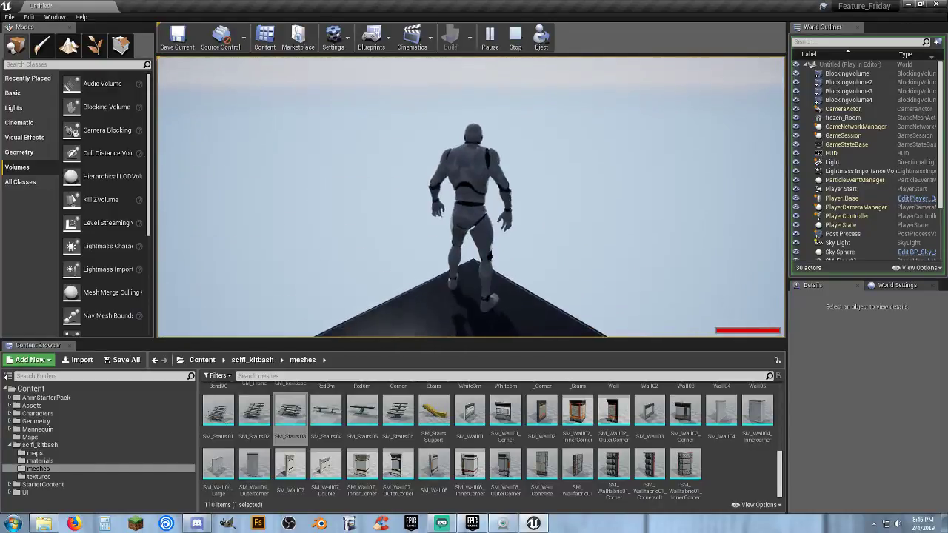
- Run the character off the wall top, across the floor and landing, jump around the curved round walls, and end the play session
{"action": "key", "text": "w"}
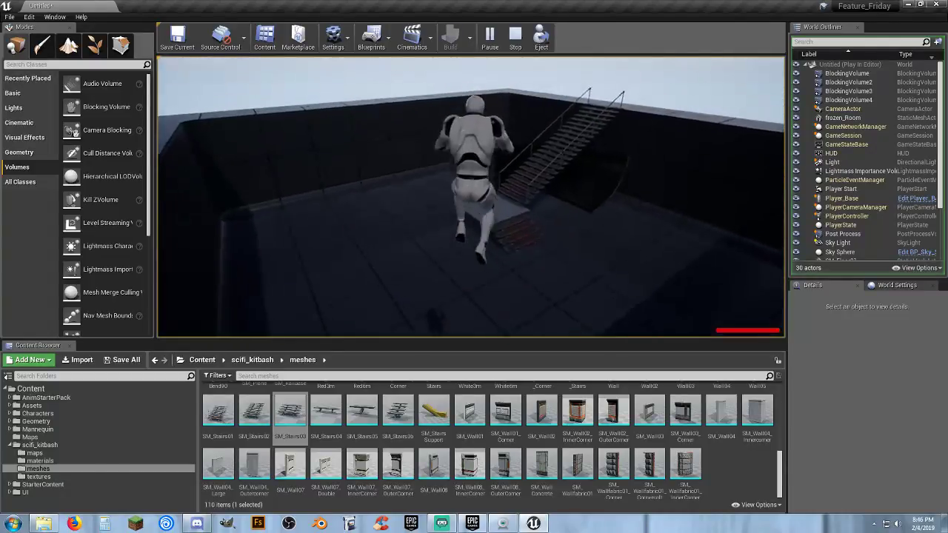
{"action": "key", "text": "w"}
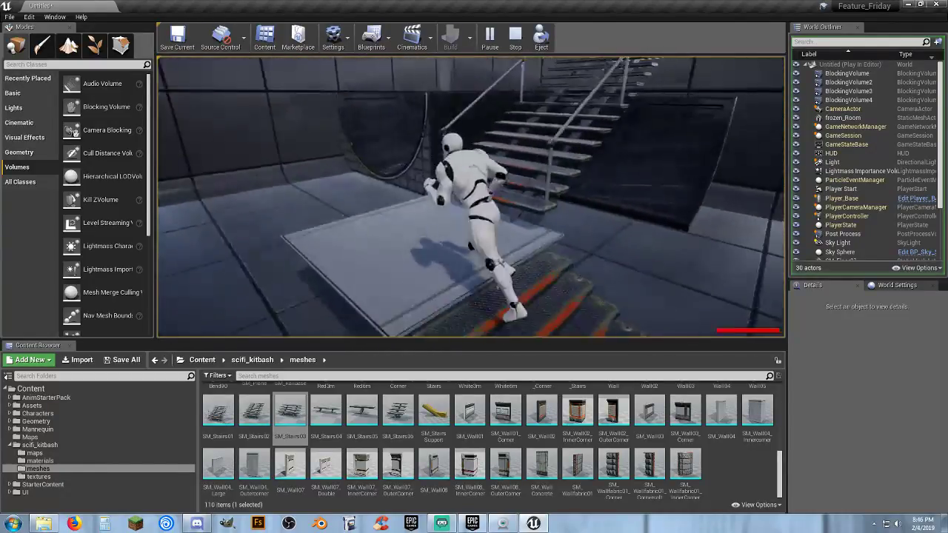
{"action": "key", "text": "w"}
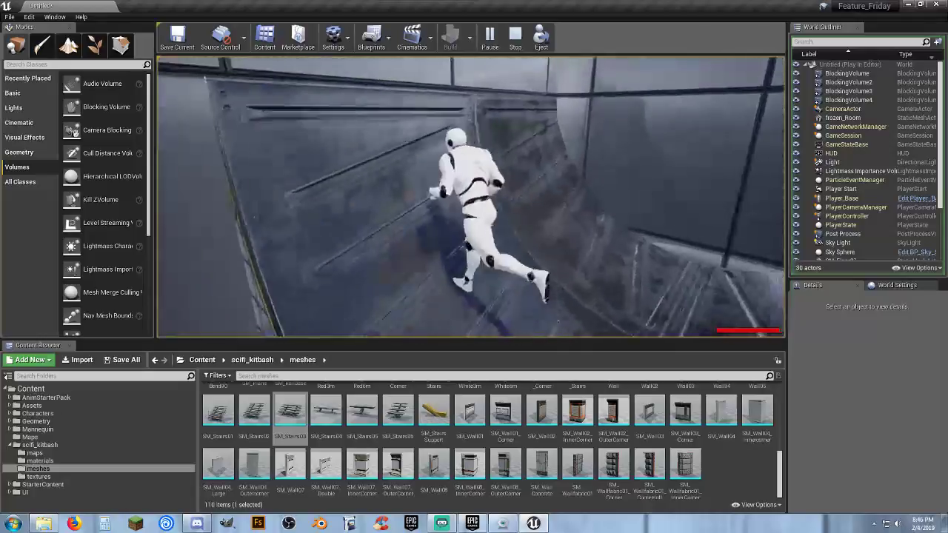
{"action": "key", "text": "space"}
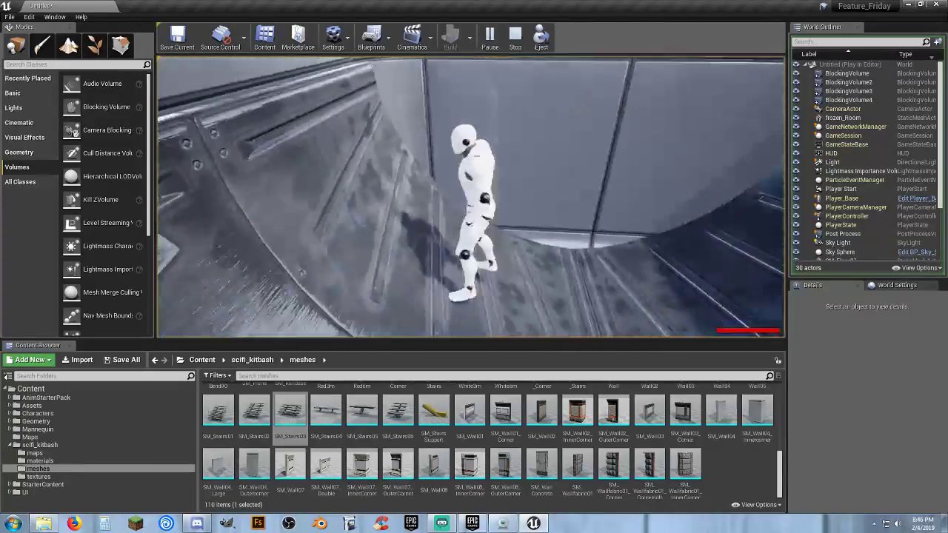
{"action": "key", "text": "w"}
{"action": "key", "text": "space"}
{"action": "key", "text": "w"}
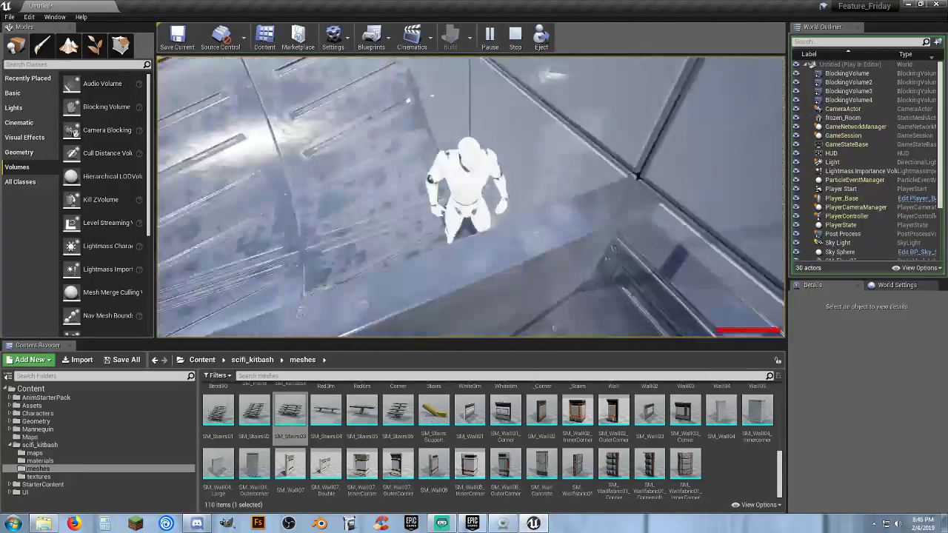
{"action": "key", "text": "w"}
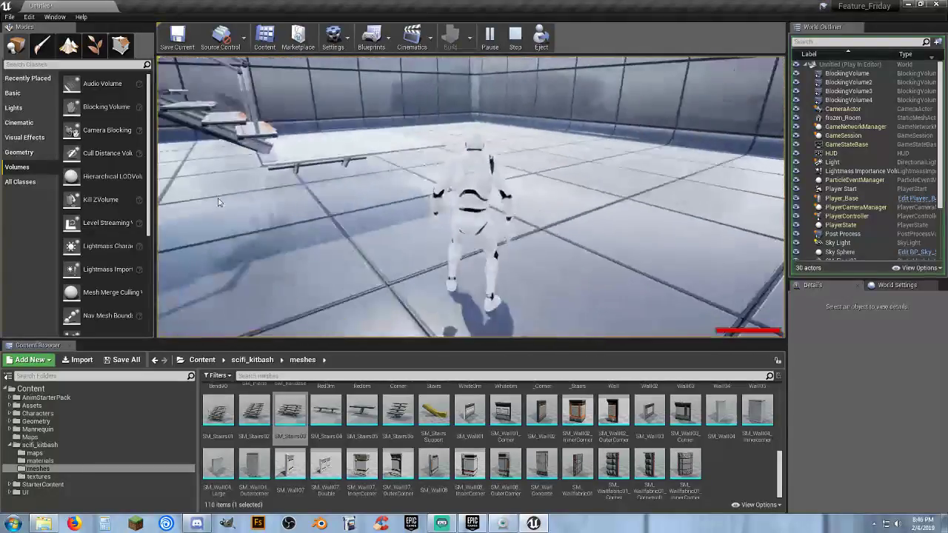
{"action": "key", "text": "Escape"}
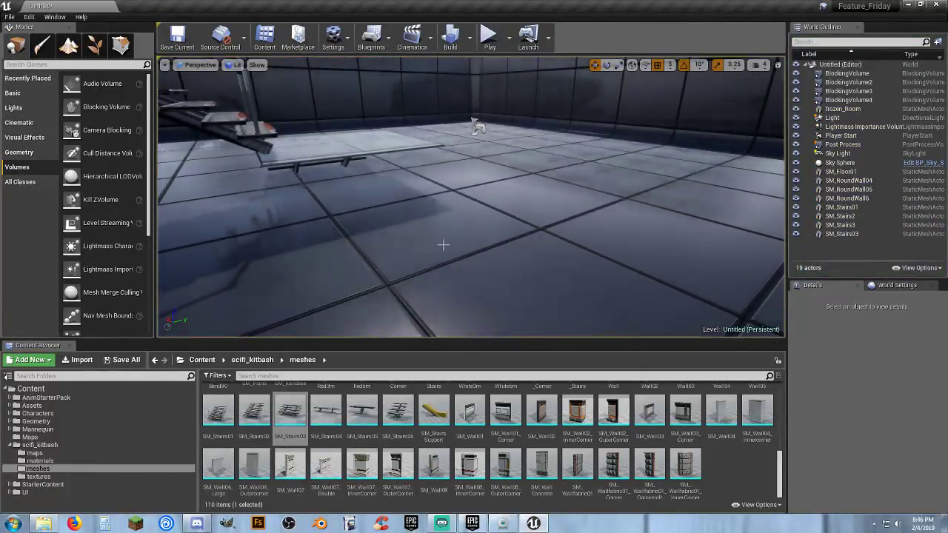
- Place an SM_RailWhite3m mesh on the wall top beside the stairs and align it with the inner edge at Y -1075
{"action": "right_click_drag", "start_coordinate": [444, 245], "coordinate": [393, 240]}
{"action": "key", "text": "s"}
{"action": "key", "text": "w"}
{"action": "key", "text": "w"}
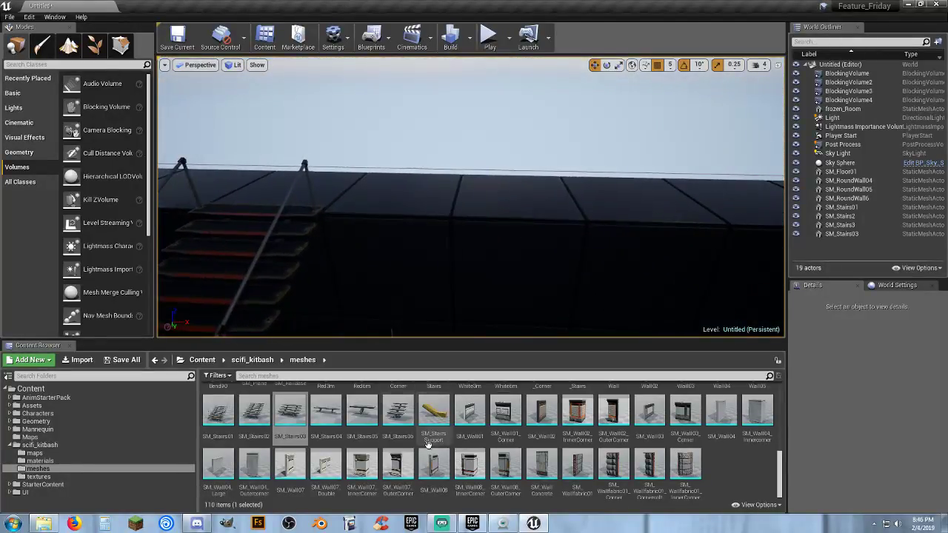
{"action": "scroll", "coordinate": [463, 456], "scroll_direction": "up", "scroll_amount": 3}
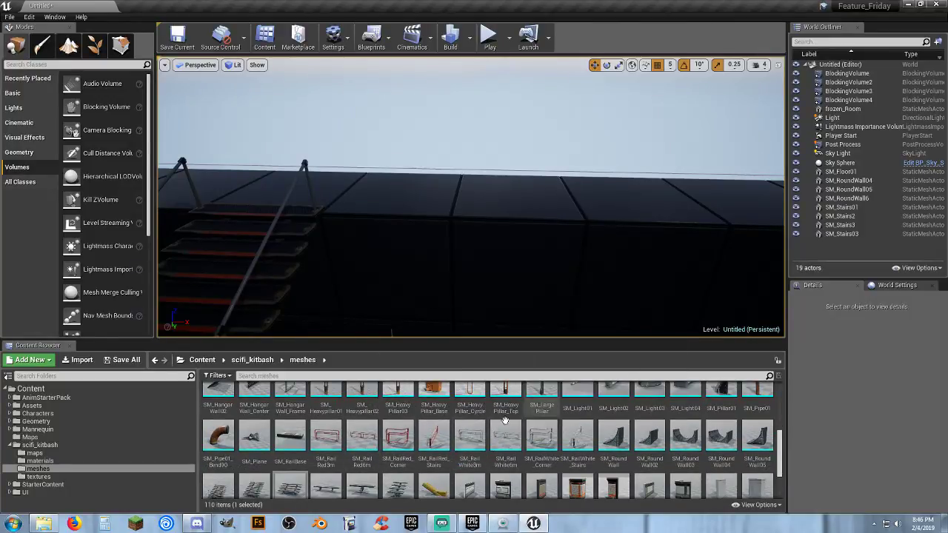
{"action": "left_click_drag", "start_coordinate": [469, 437], "coordinate": [403, 211]}
{"action": "right_click_drag", "start_coordinate": [417, 239], "coordinate": [252, 233]}
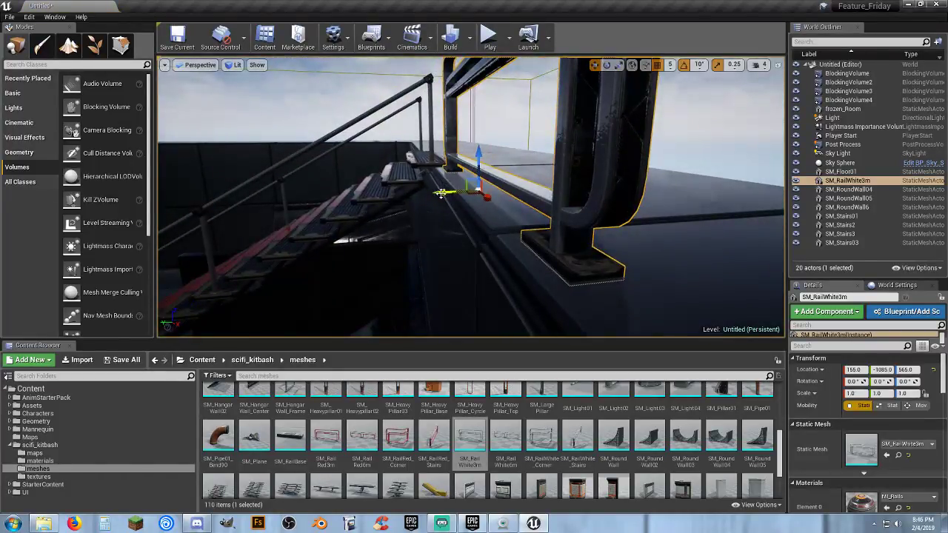
{"action": "left_click_drag", "start_coordinate": [441, 193], "coordinate": [427, 197]}
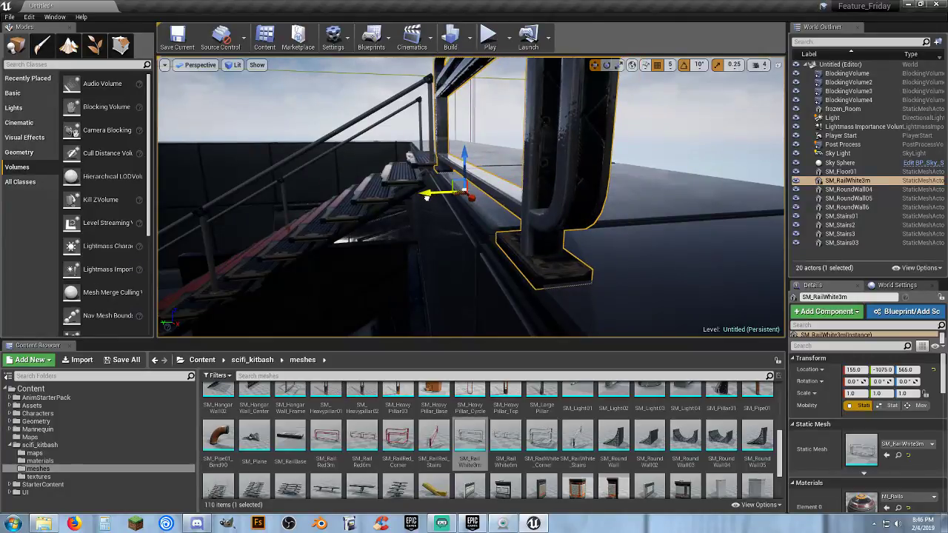
- Duplicate the white 3 m rail twice along the wall's inner edge, placing the copies at X 465 and X 775
{"action": "right_click_drag", "start_coordinate": [427, 197], "coordinate": [318, 229]}
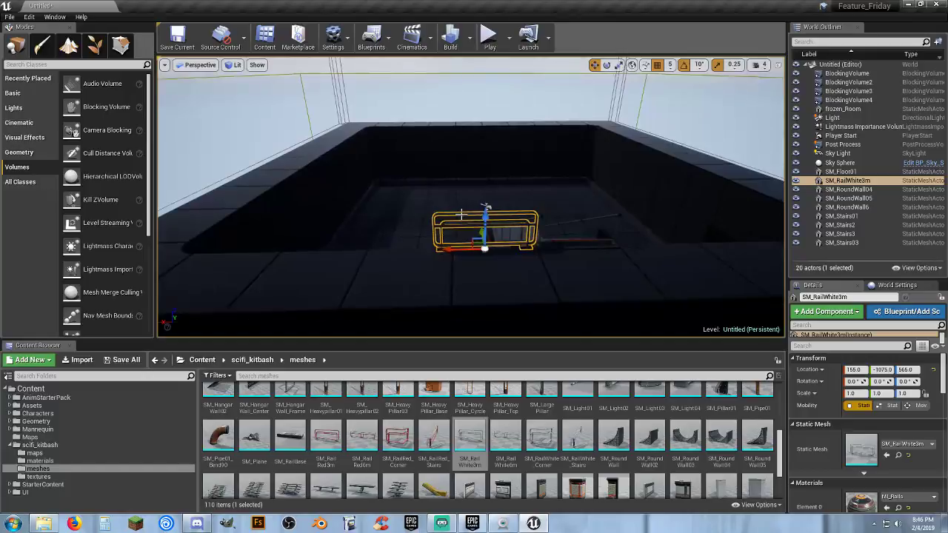
{"action": "left_click_drag", "start_coordinate": [447, 248], "coordinate": [338, 248], "text": "alt"}
{"action": "right_click_drag", "start_coordinate": [338, 248], "coordinate": [323, 275]}
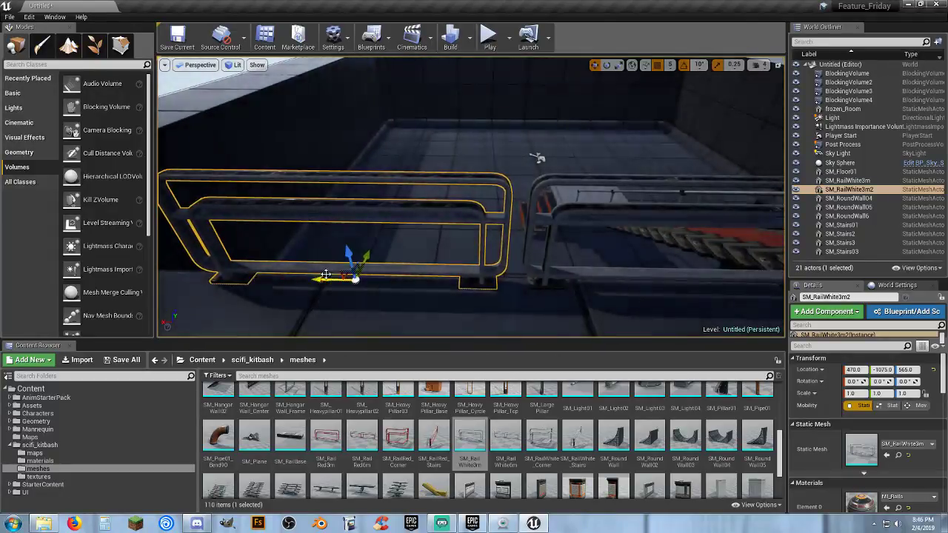
{"action": "left_click_drag", "start_coordinate": [323, 278], "coordinate": [328, 279]}
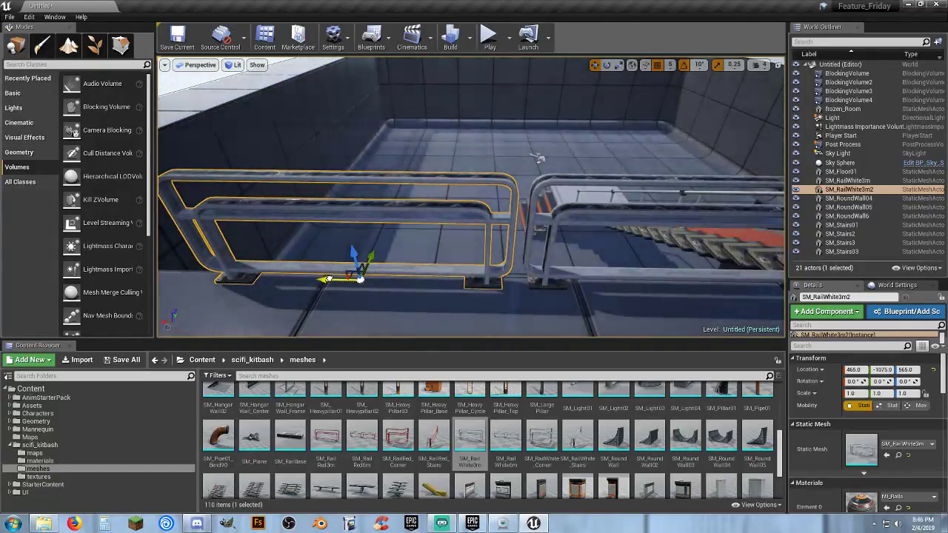
{"action": "right_click_drag", "start_coordinate": [328, 278], "coordinate": [293, 284]}
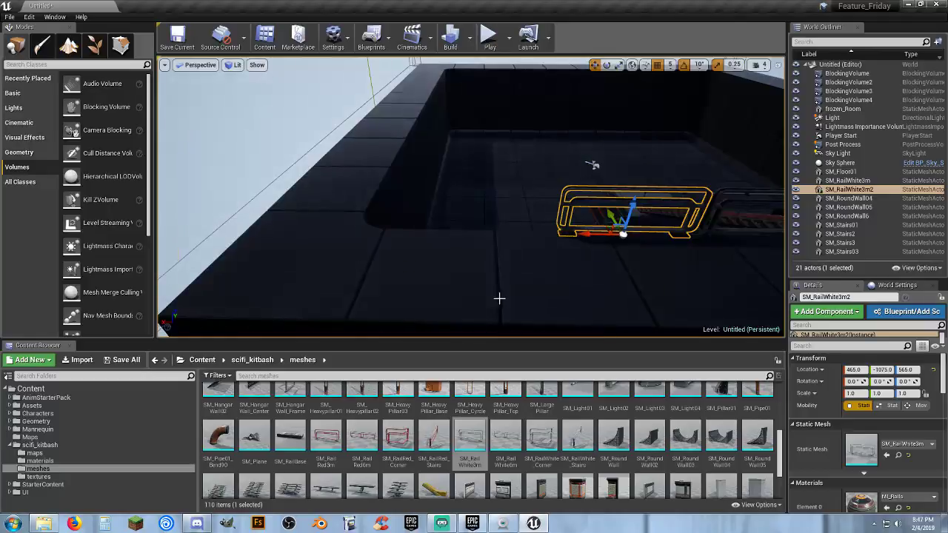
{"action": "key", "text": "ctrl+v"}
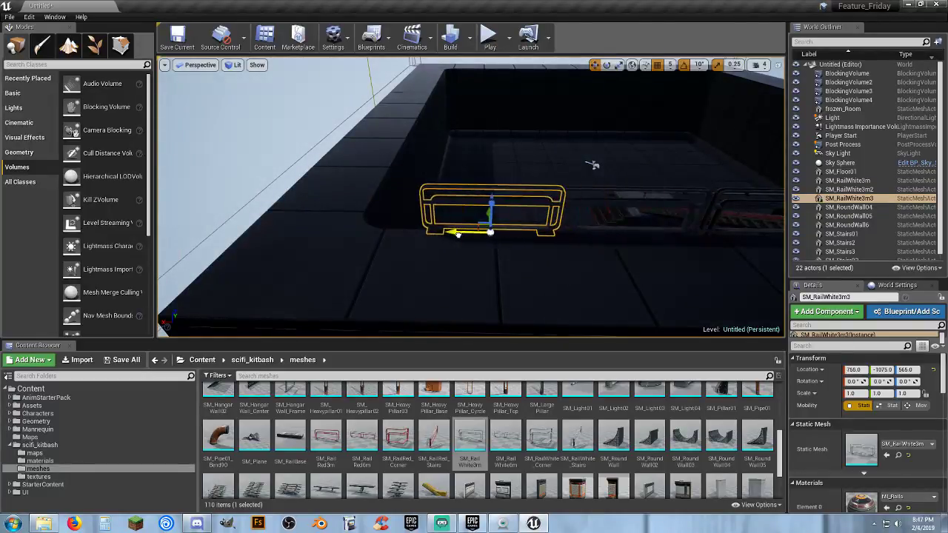
{"action": "right_click_drag", "start_coordinate": [450, 236], "coordinate": [581, 180]}
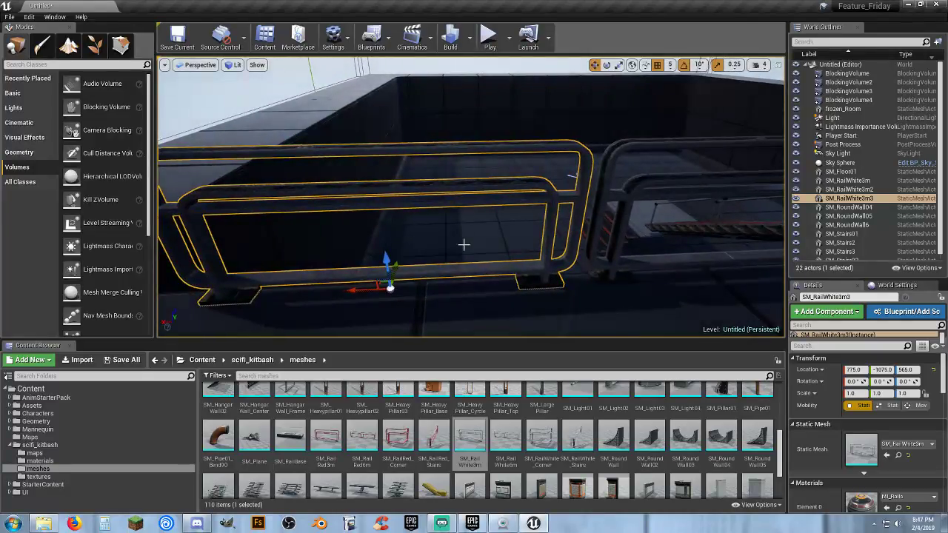
{"action": "right_click_drag", "start_coordinate": [463, 244], "coordinate": [541, 260]}
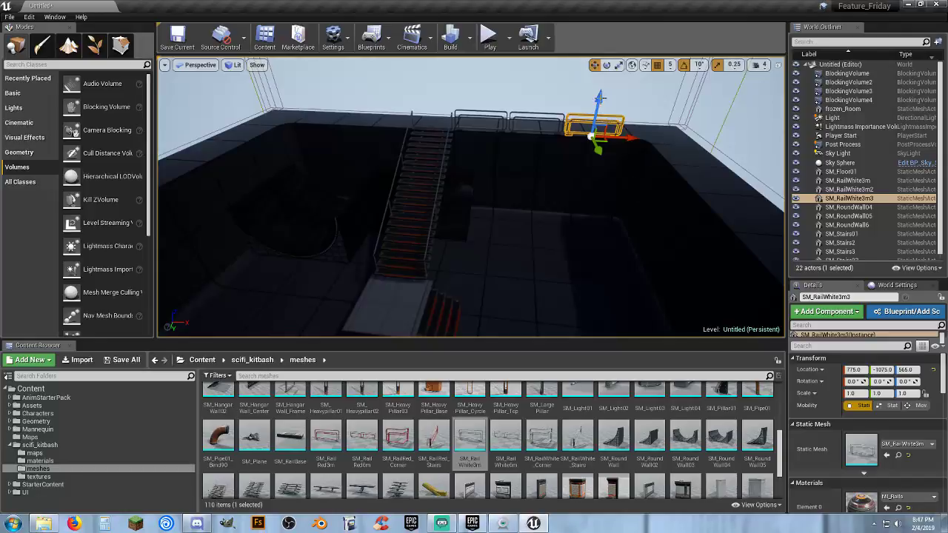
- Play-test the new railings by running the character up the stairs to the wall top and back down, and end the session
{"action": "left_click", "coordinate": [571, 78]}
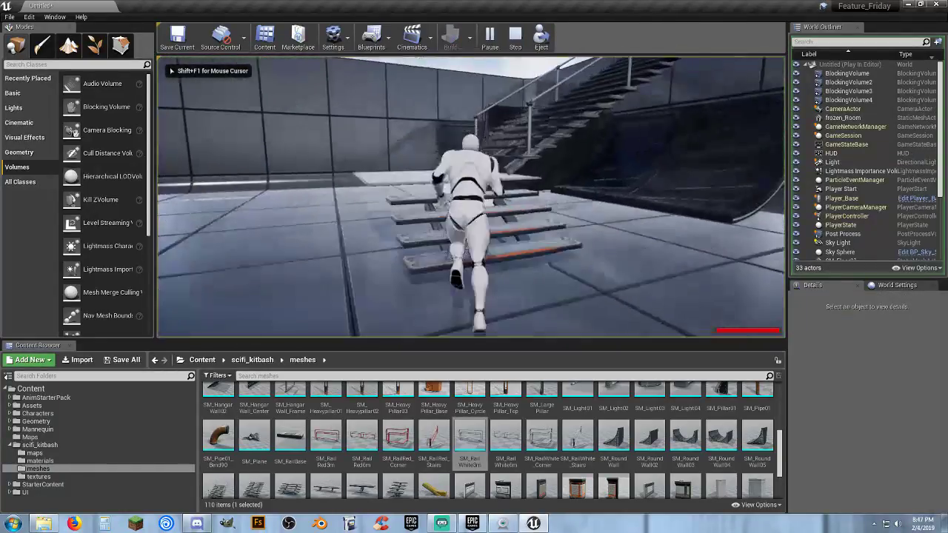
{"action": "key", "text": "w"}
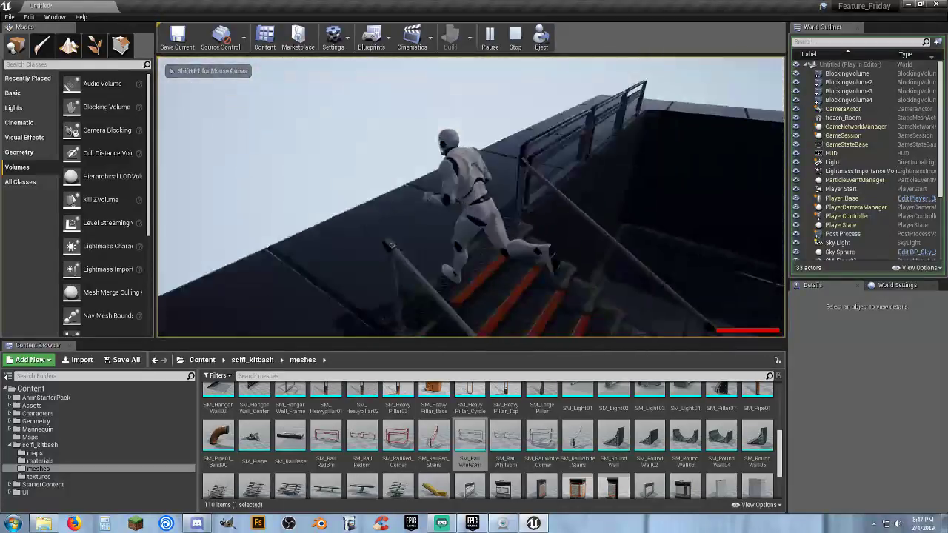
{"action": "key", "text": "w"}
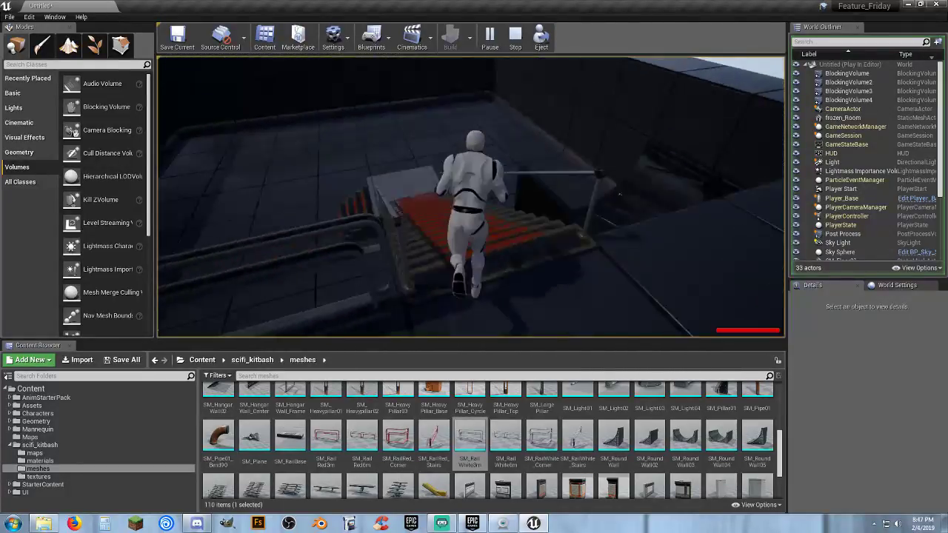
{"action": "key", "text": "w"}
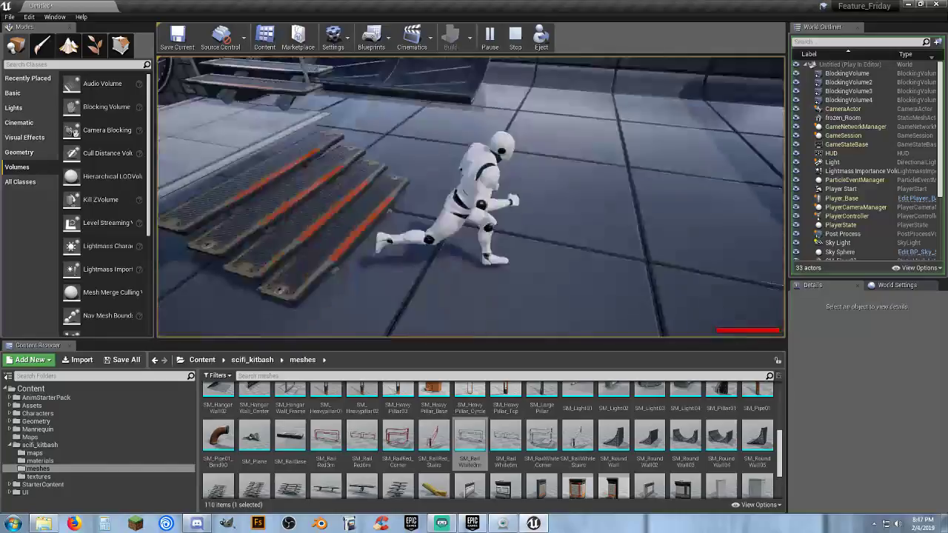
{"action": "key", "text": "w"}
{"action": "key", "text": "Escape"}
- Place an SM_RailWhite_Corner mesh on the stair landing, rotate it 90 degrees about Z and move it to X -260
{"action": "right_click_drag", "start_coordinate": [207, 165], "coordinate": [287, 176]}
{"action": "left_click_drag", "start_coordinate": [539, 431], "coordinate": [450, 242]}
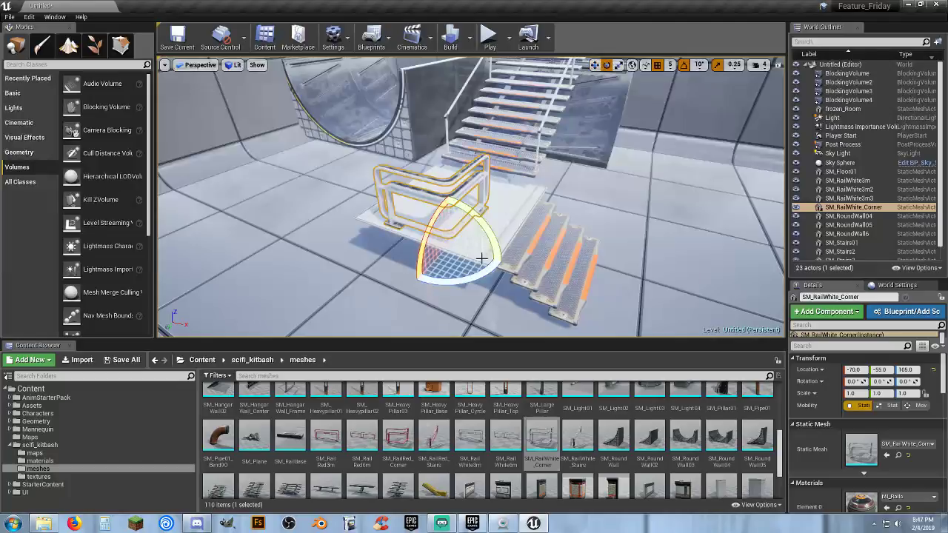
{"action": "left_click_drag", "start_coordinate": [485, 271], "coordinate": [483, 280]}
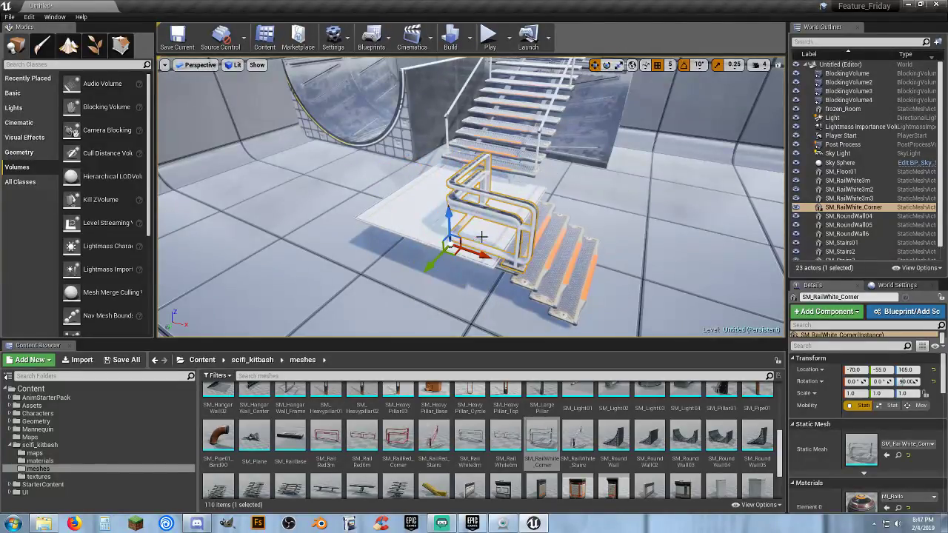
{"action": "left_click_drag", "start_coordinate": [482, 257], "coordinate": [443, 250]}
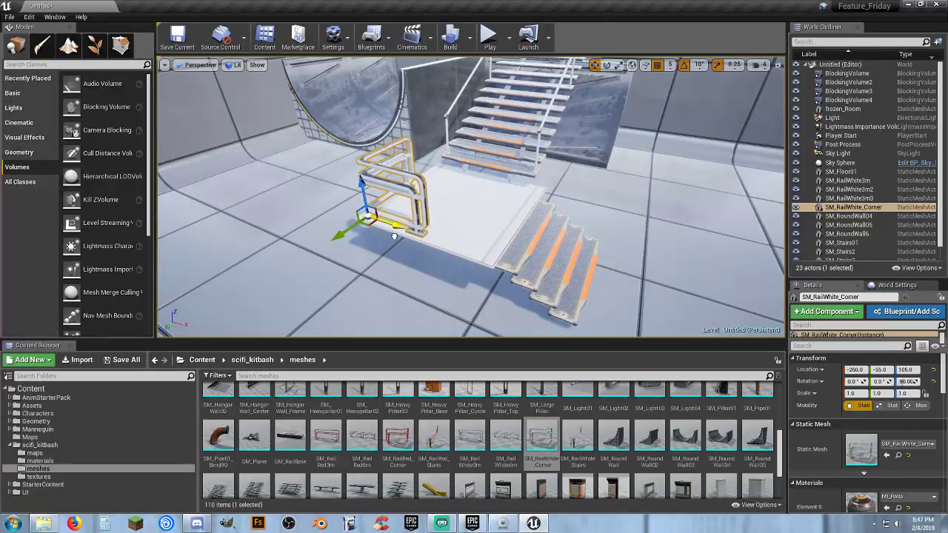
- Align the corner rail with the landing's outer corner by moving it to Y -50
{"action": "right_click_drag", "start_coordinate": [389, 236], "coordinate": [488, 219]}
{"action": "right_click_drag", "start_coordinate": [448, 252], "coordinate": [386, 254]}
{"action": "left_click_drag", "start_coordinate": [521, 201], "coordinate": [541, 200]}
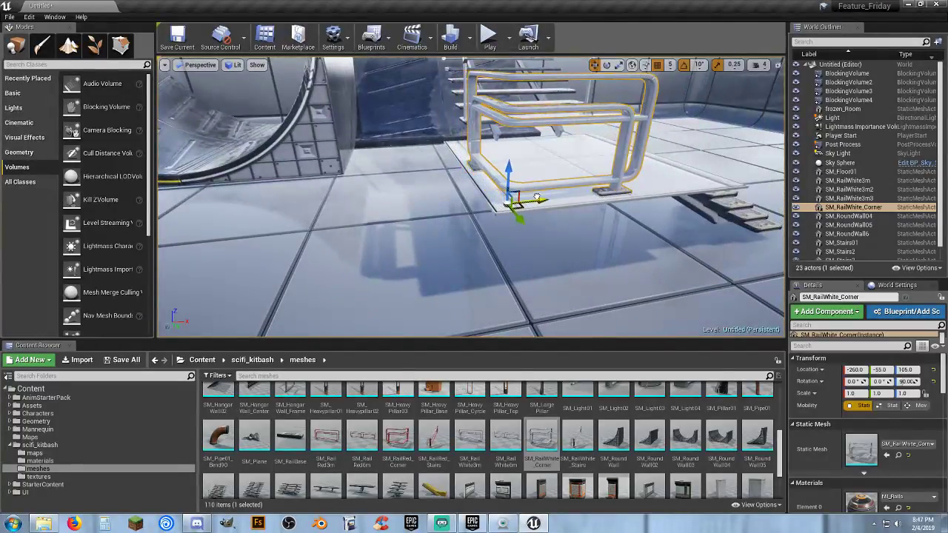
{"action": "right_click_drag", "start_coordinate": [536, 205], "coordinate": [666, 204]}
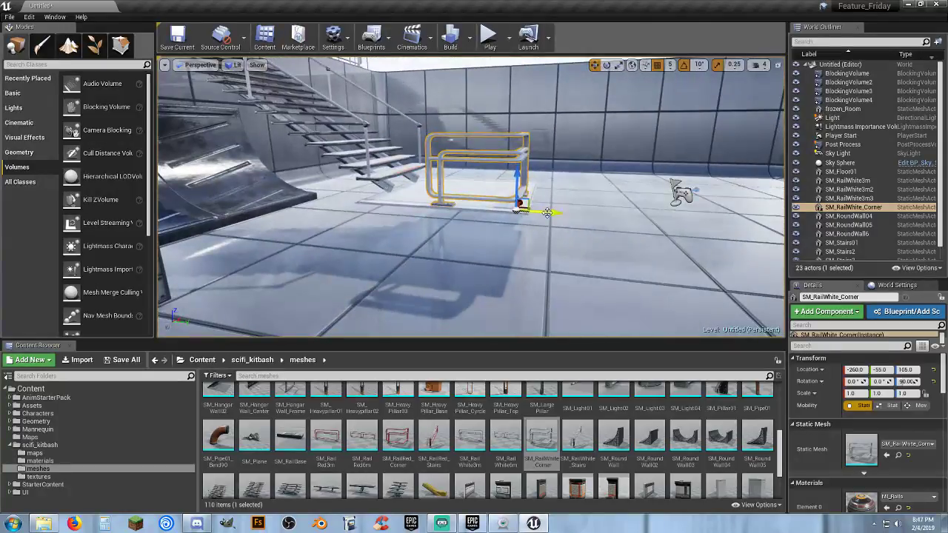
{"action": "mouse_move", "coordinate": [557, 220]}
{"action": "right_mouse_down"}
{"action": "mouse_move", "coordinate": [503, 214]}
{"action": "mouse_move", "coordinate": [563, 224]}
{"action": "right_mouse_up"}
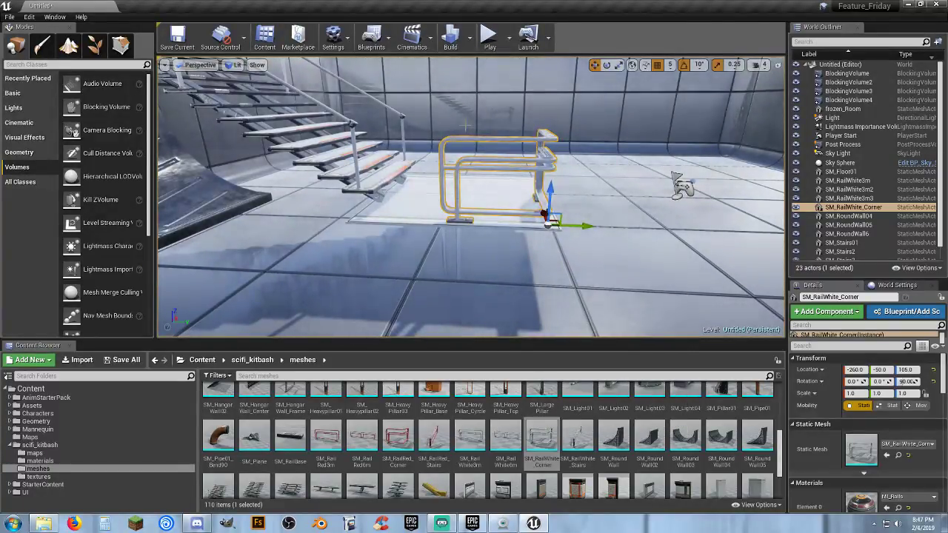
- Play-test the corner rail, stairs and round walls by running and jumping the character through them, and end the play session
{"action": "left_click", "coordinate": [490, 37]}
{"action": "key", "text": "w"}
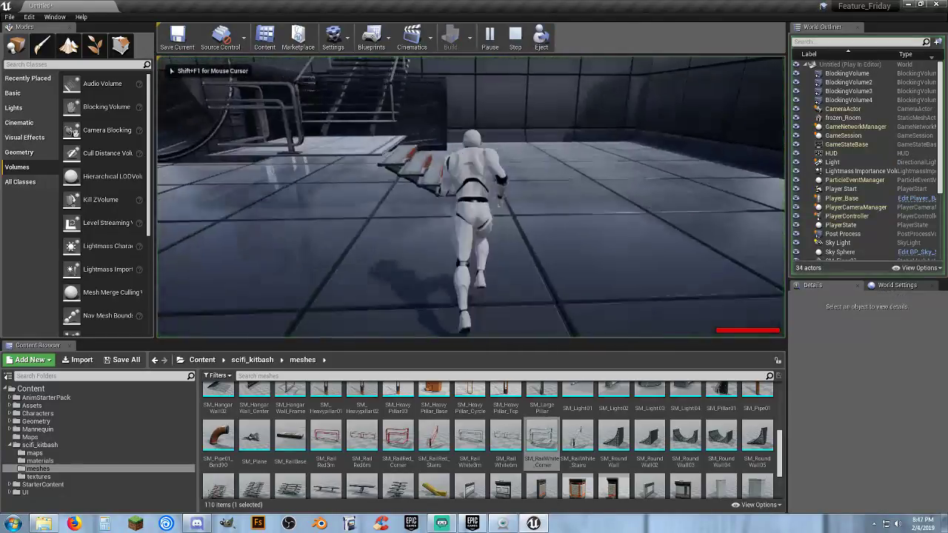
{"action": "key", "text": "w"}
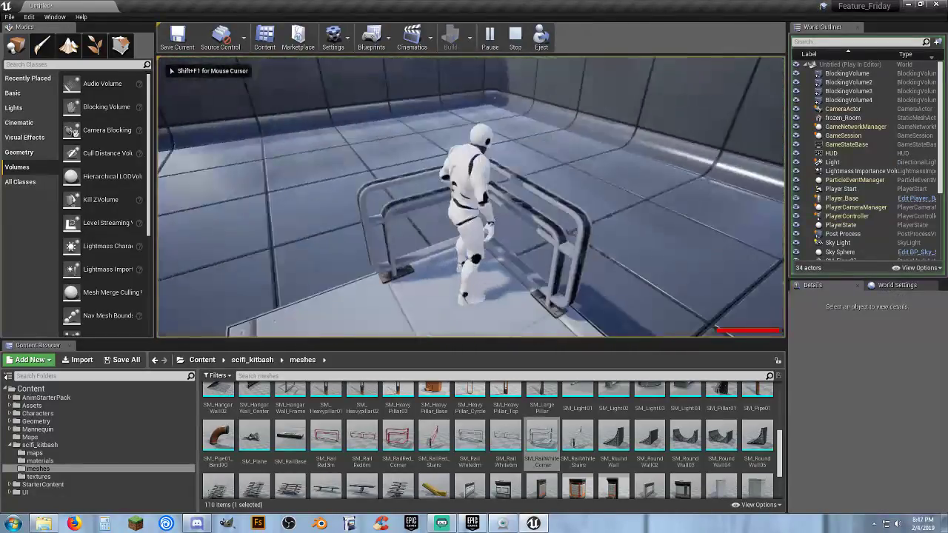
{"action": "key", "text": "w"}
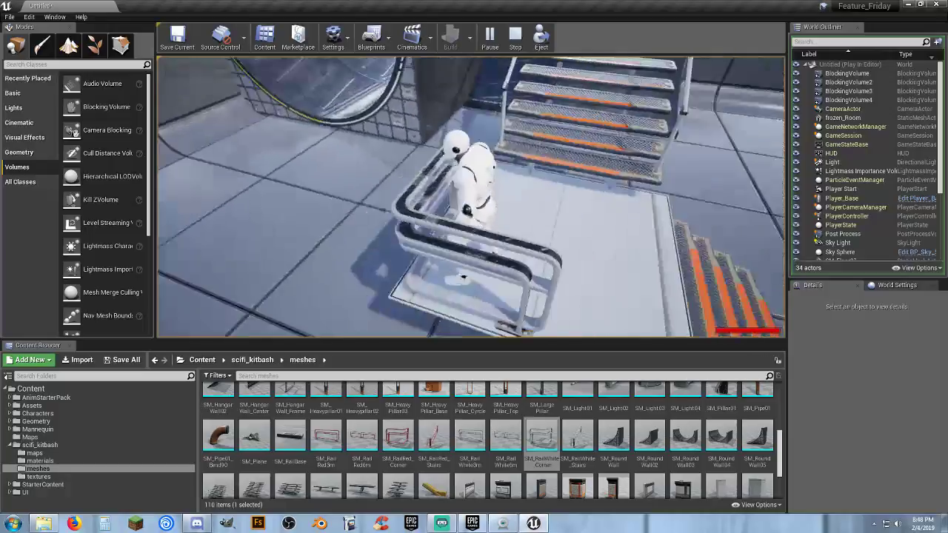
{"action": "key", "text": "w"}
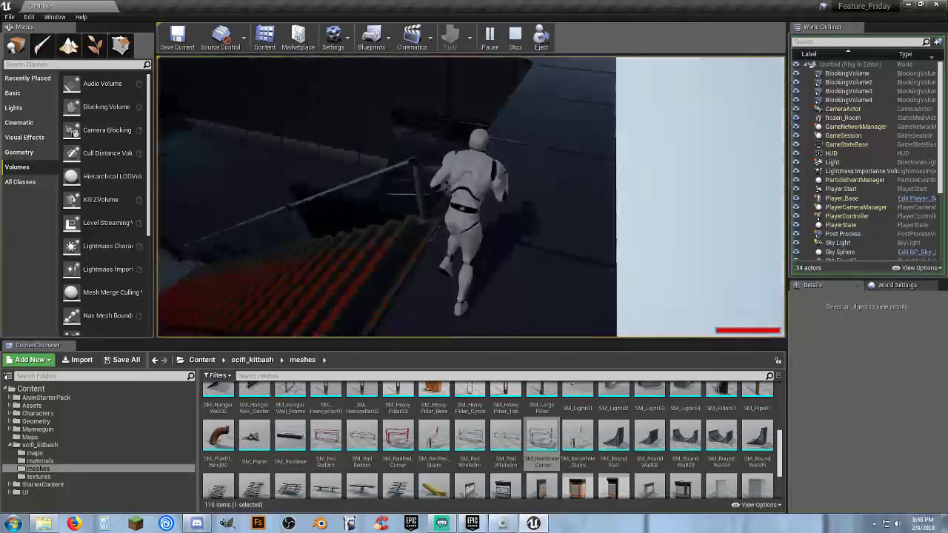
{"action": "key", "text": "space"}
{"action": "key", "text": "w"}
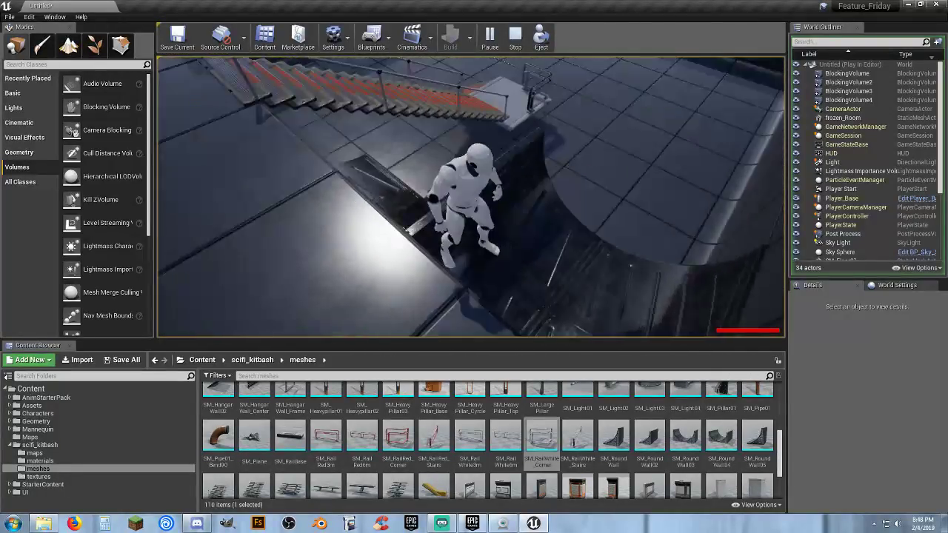
{"action": "key", "text": "w"}
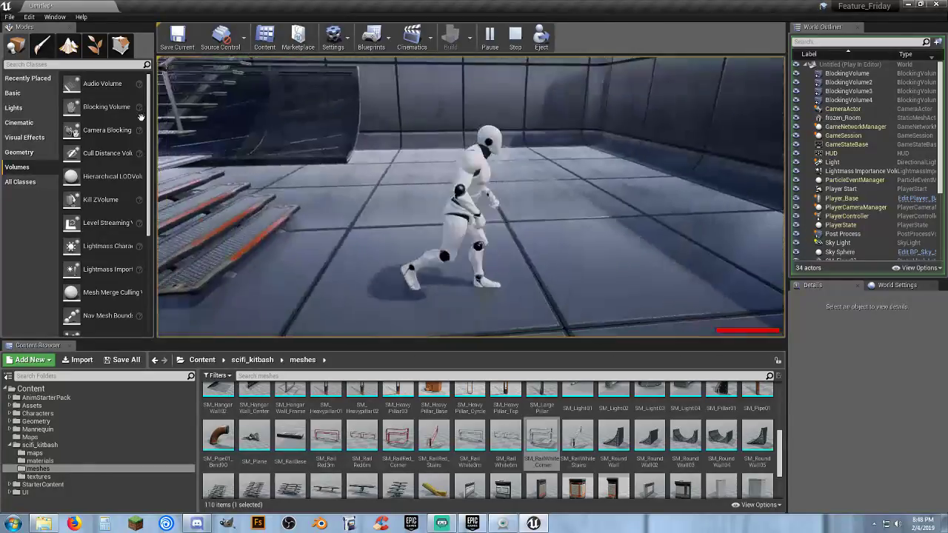
{"action": "key", "text": "Escape"}
- Save the level as crapmap in the scifi_kitbash maps folder, together with its built data
{"action": "left_click", "coordinate": [119, 362]}
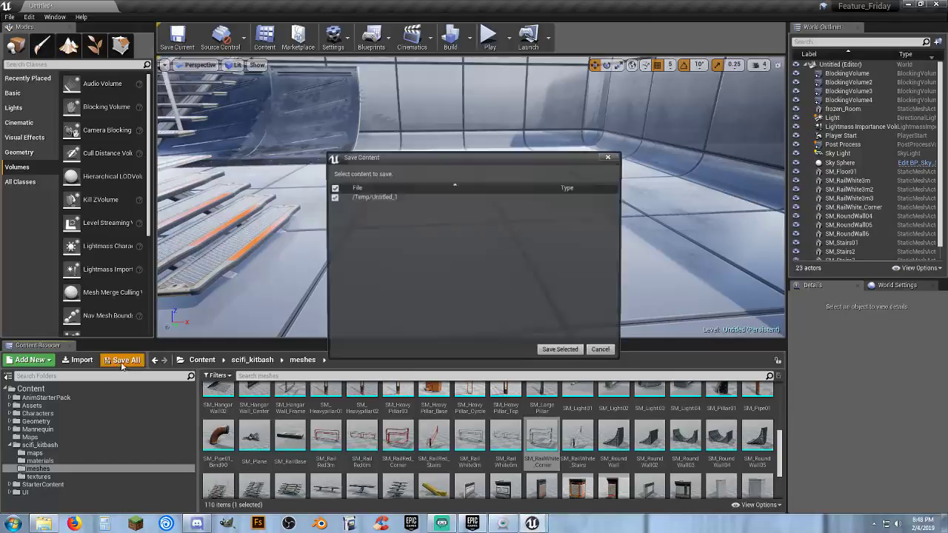
{"action": "left_click", "coordinate": [569, 350]}
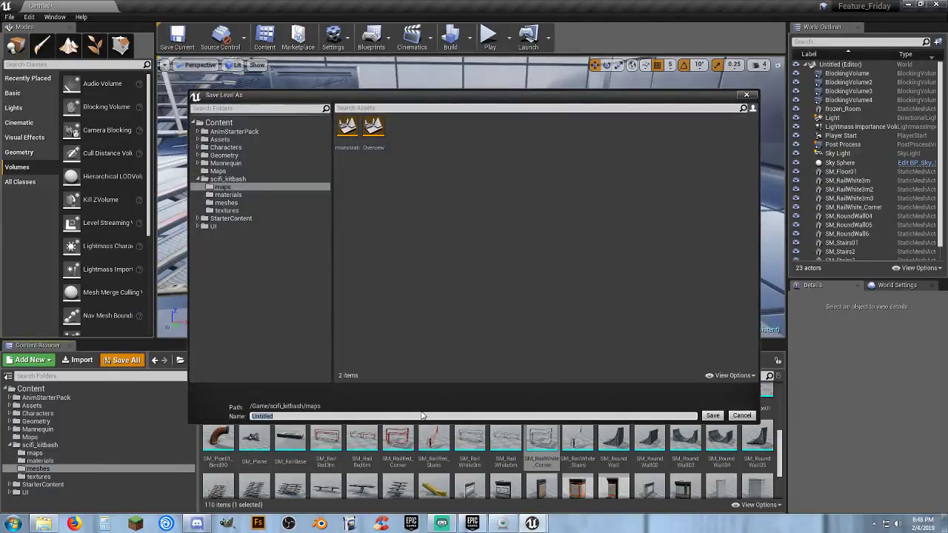
{"action": "type", "text": "crad"}
{"action": "type", "text": "map"}
{"action": "key", "text": "Return"}
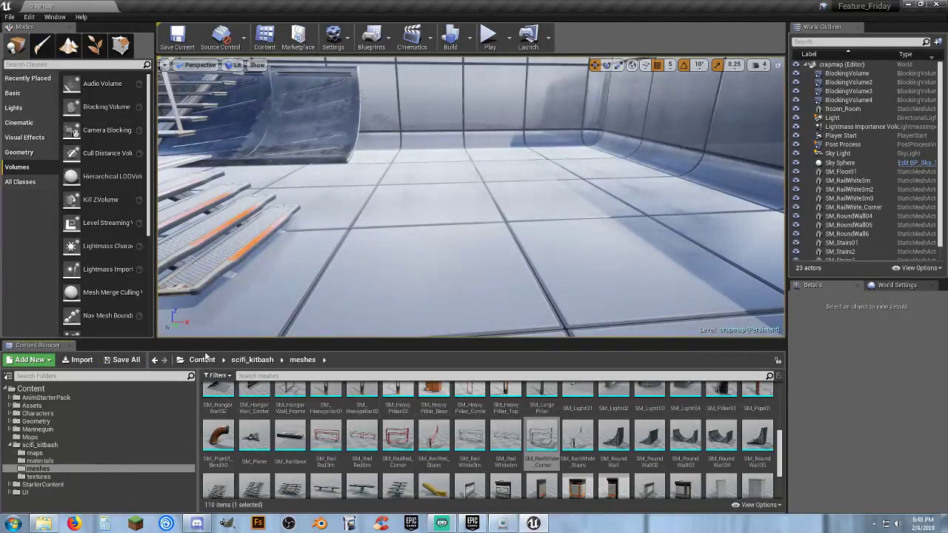
{"action": "left_click", "coordinate": [124, 359]}
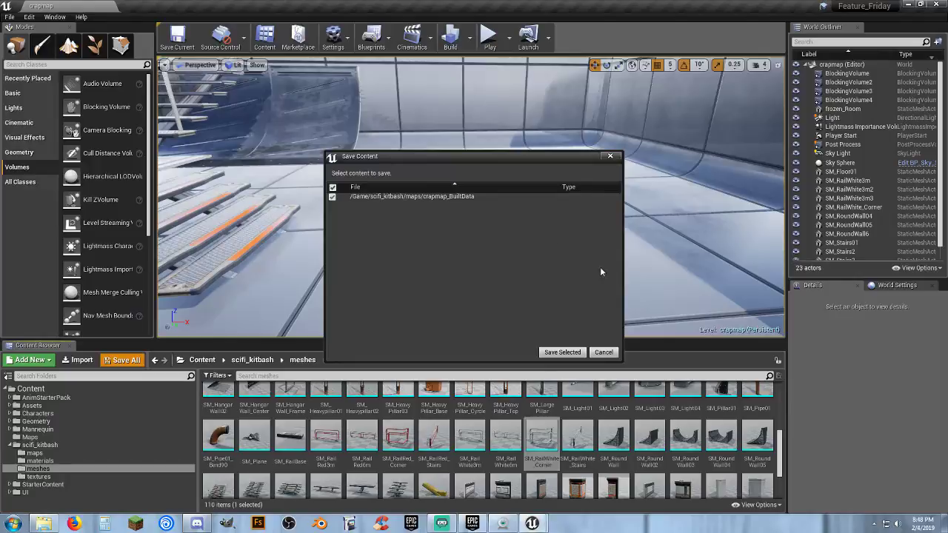
{"action": "left_click", "coordinate": [562, 352]}
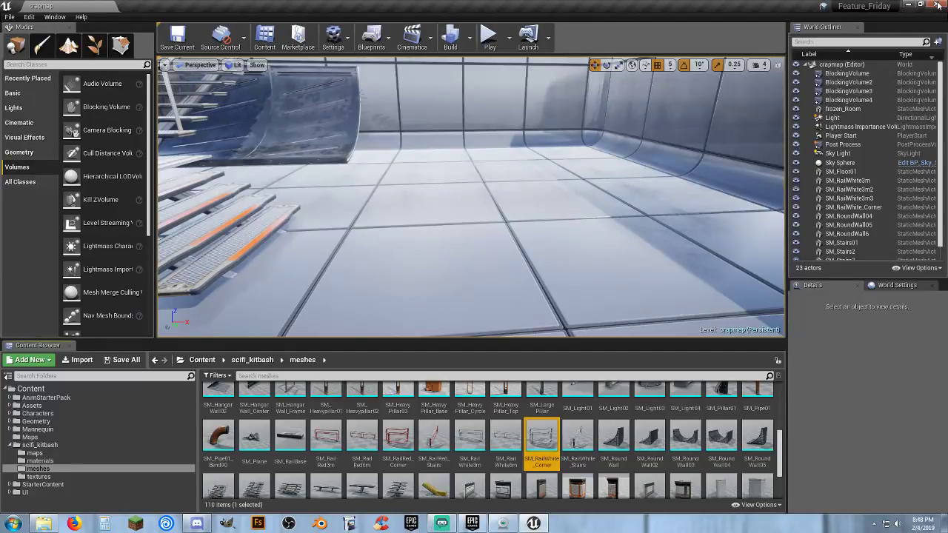
{"action": "left_click", "coordinate": [874, 376]}
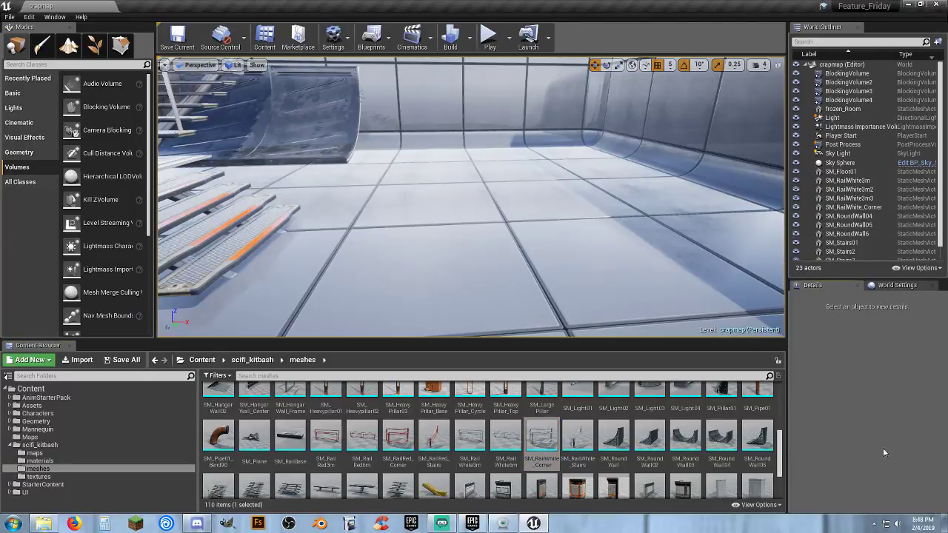
{"action": "left_click", "coordinate": [911, 518]}
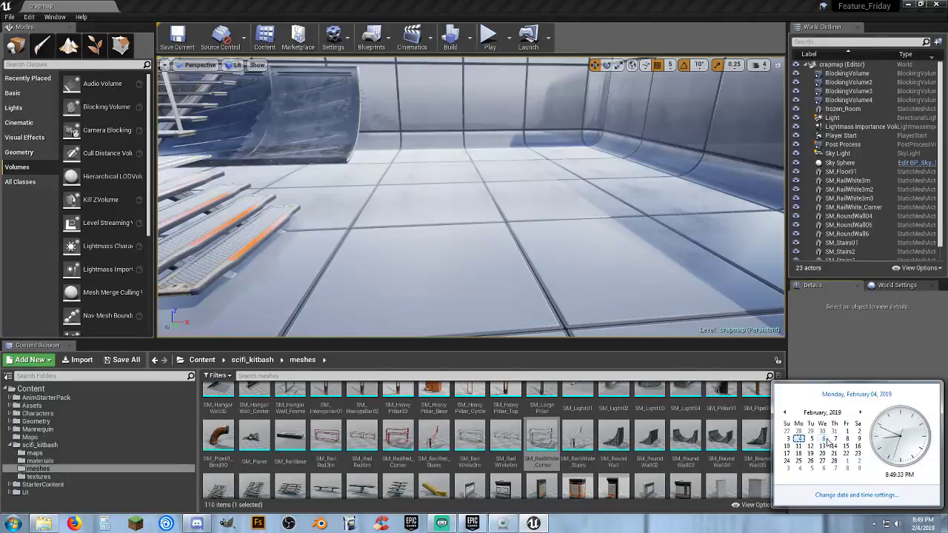
{"action": "left_click", "coordinate": [675, 26]}
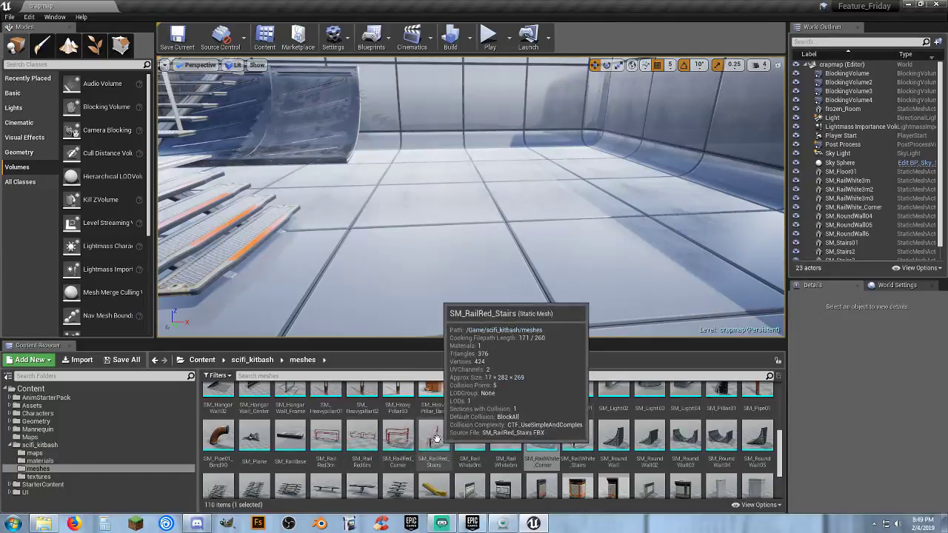
- Place an SM_Plane mesh on the open floor near the lower stairs and raise it to Z 60
{"action": "scroll", "coordinate": [444, 437], "scroll_direction": "down", "scroll_amount": 2}
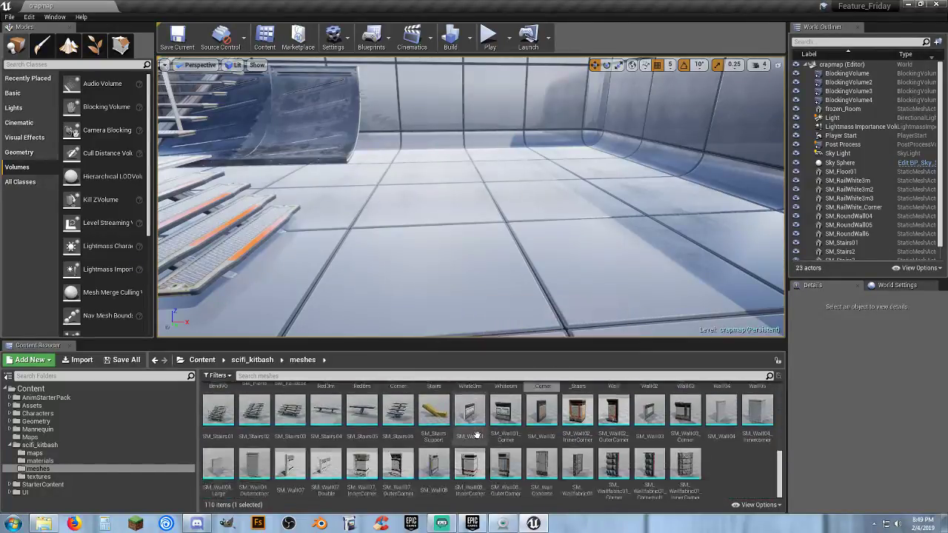
{"action": "scroll", "coordinate": [600, 431], "scroll_direction": "up", "scroll_amount": 1}
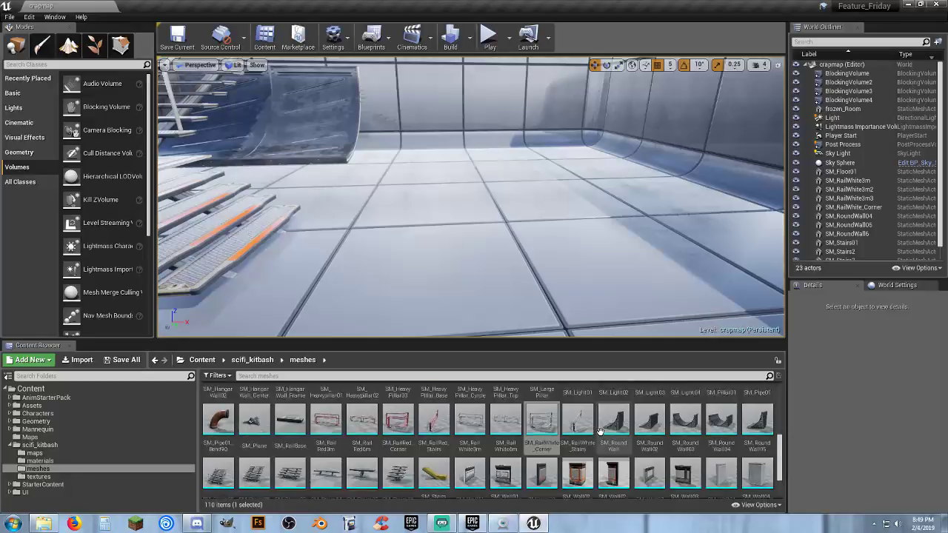
{"action": "scroll", "coordinate": [600, 431], "scroll_direction": "up", "scroll_amount": 1}
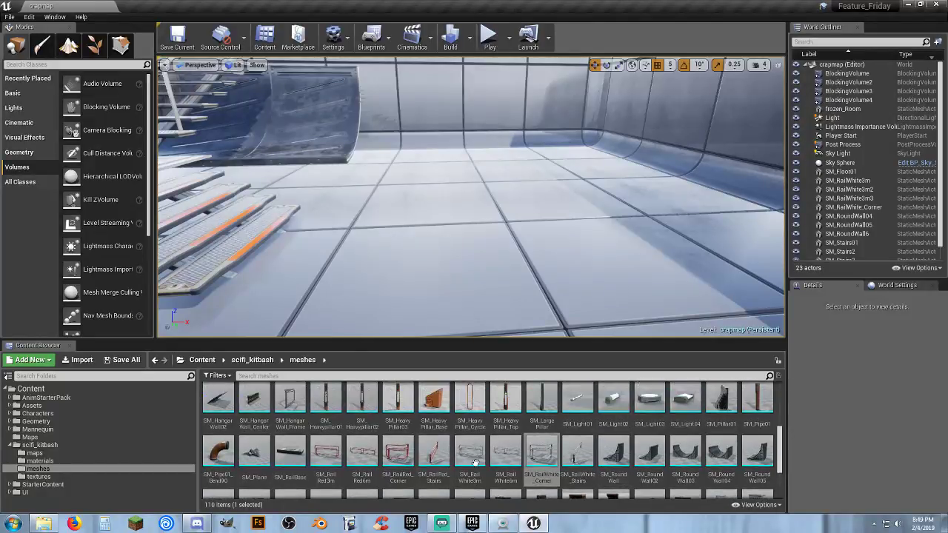
{"action": "left_click_drag", "start_coordinate": [254, 449], "coordinate": [592, 231]}
{"action": "right_click_drag", "start_coordinate": [592, 231], "coordinate": [729, 252]}
{"action": "key", "text": "s"}
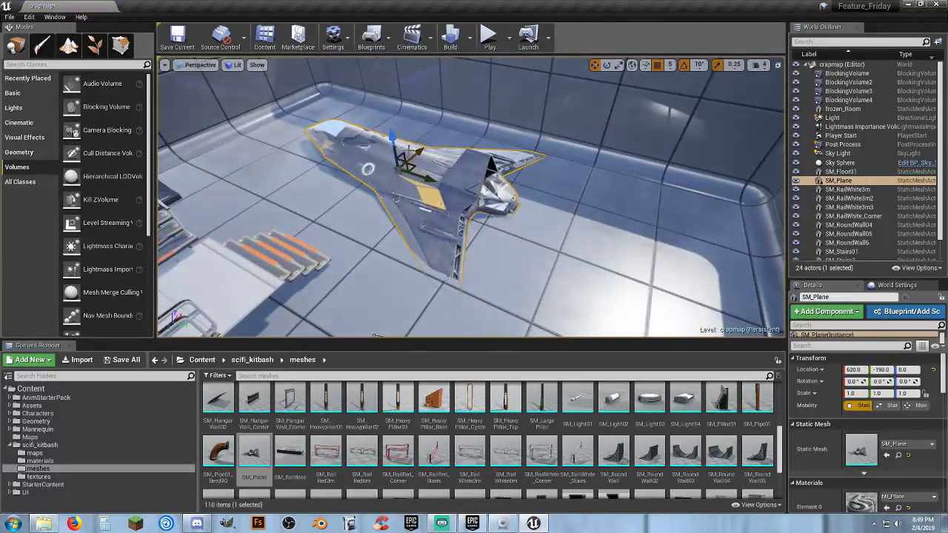
{"action": "left_click_drag", "start_coordinate": [394, 139], "coordinate": [393, 133]}
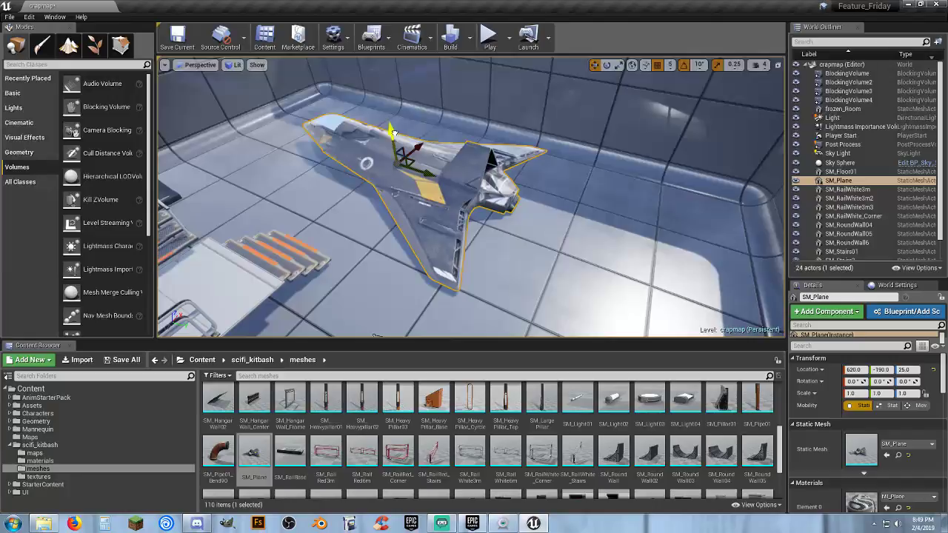
- Play-test the plane by running and jumping the character onto and around its fuselage and wings, and end the play session
{"action": "left_click", "coordinate": [488, 35]}
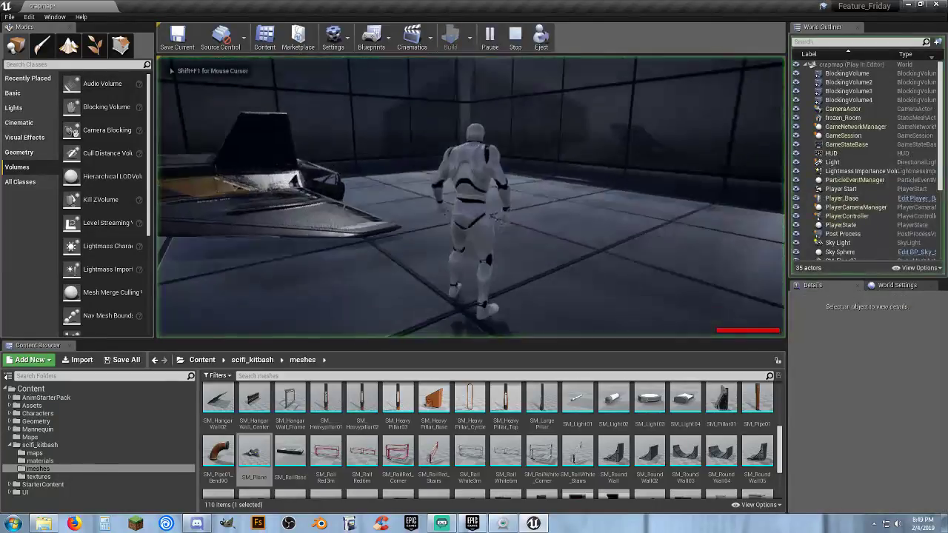
{"action": "key", "text": "w"}
{"action": "key", "text": "space"}
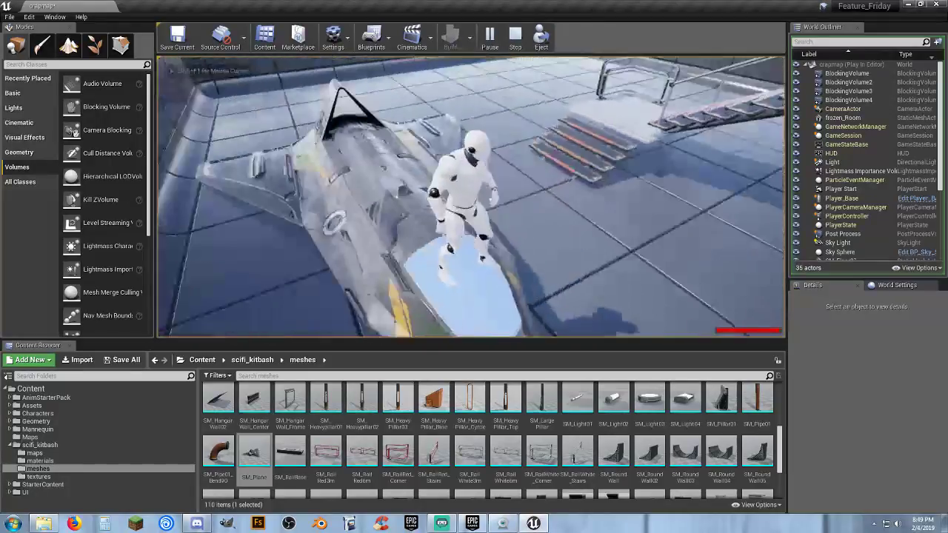
{"action": "key", "text": "d"}
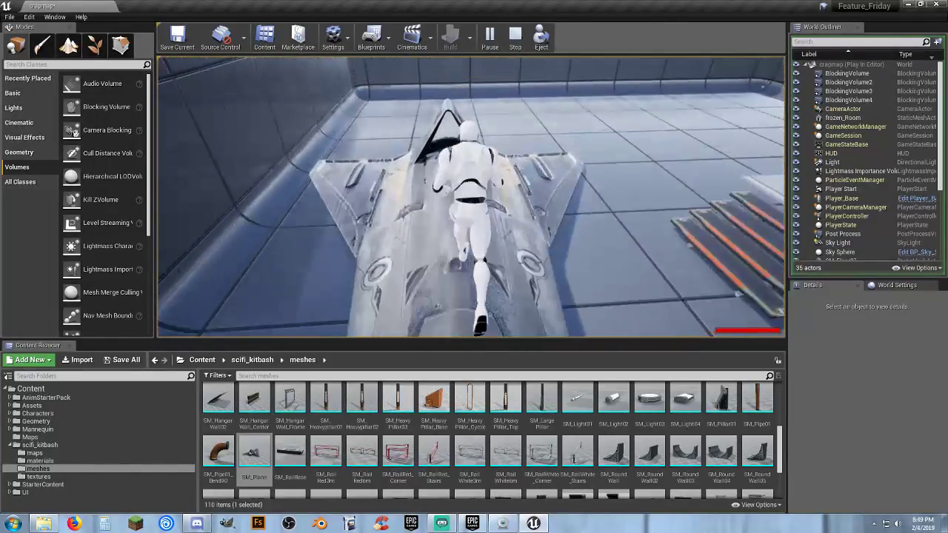
{"action": "key", "text": "w"}
{"action": "key", "text": "w"}
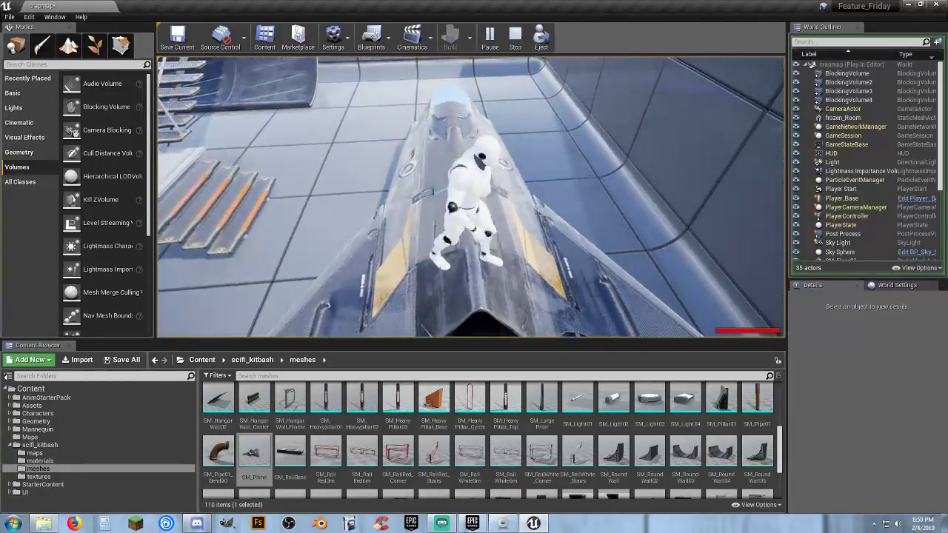
{"action": "key", "text": "w"}
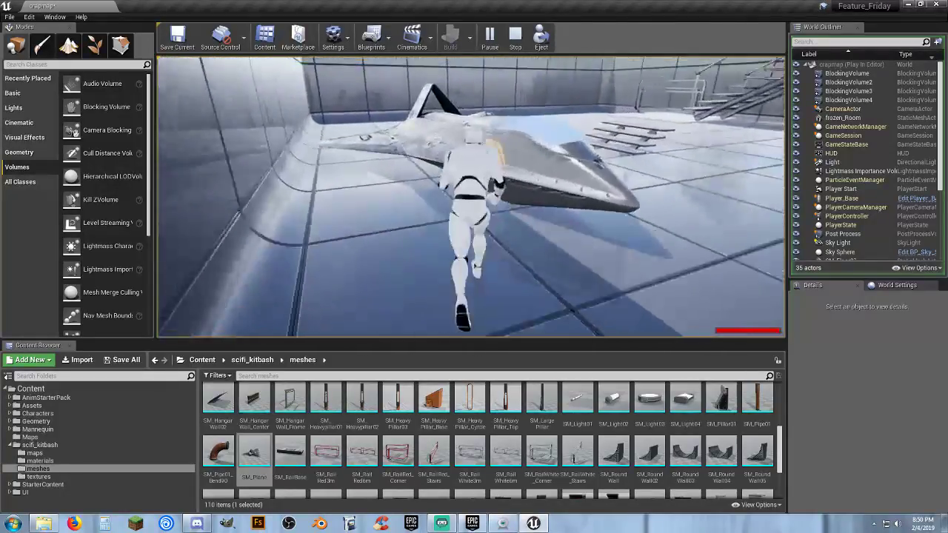
{"action": "key", "text": "space"}
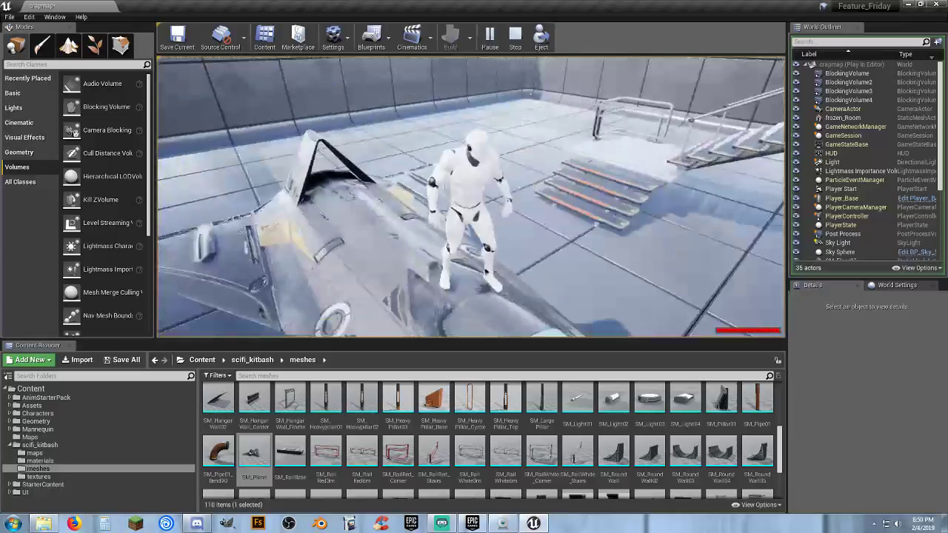
{"action": "key", "text": "d"}
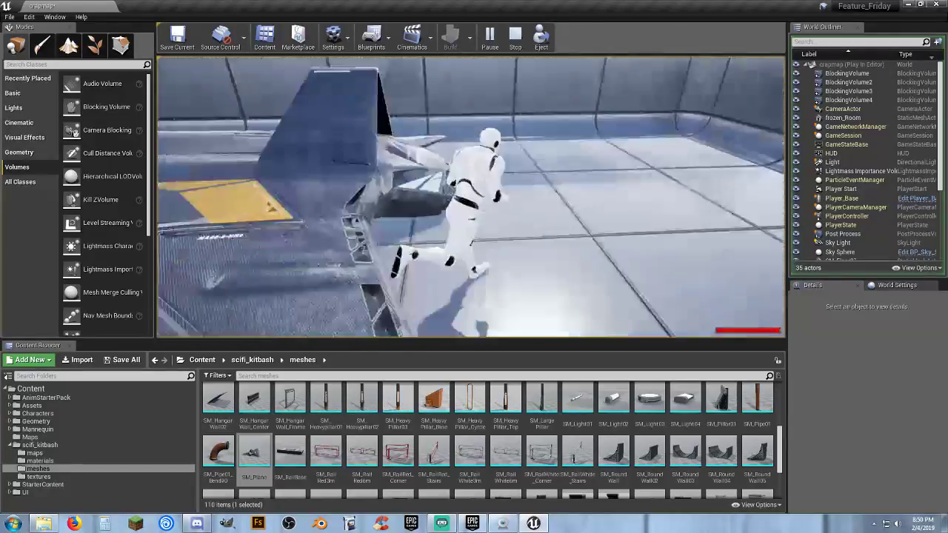
{"action": "key", "text": "Escape"}
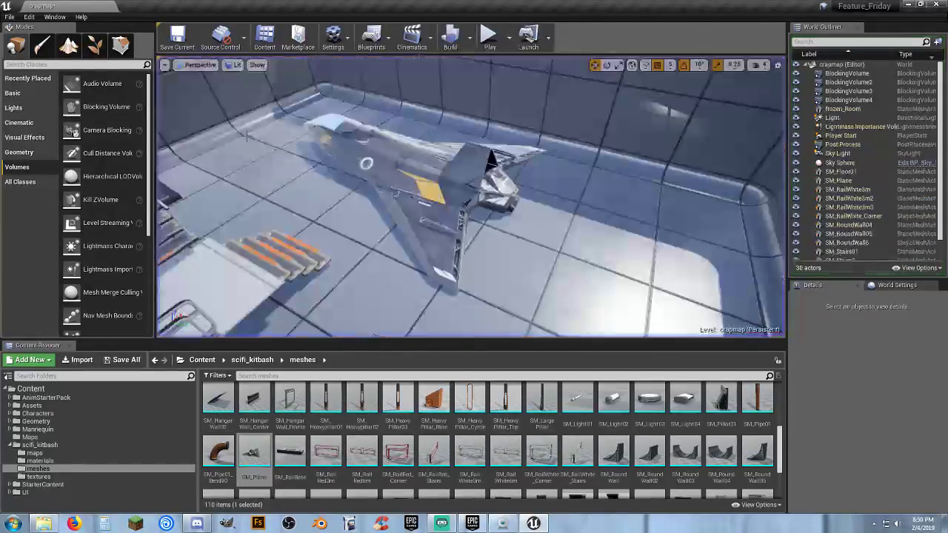
- Inspect the plane from behind and start another play session, running and jumping the character over its fuselage, tail and canopy
{"action": "right_click_drag", "start_coordinate": [474, 200], "coordinate": [518, 163]}
{"action": "left_click", "coordinate": [566, 191]}
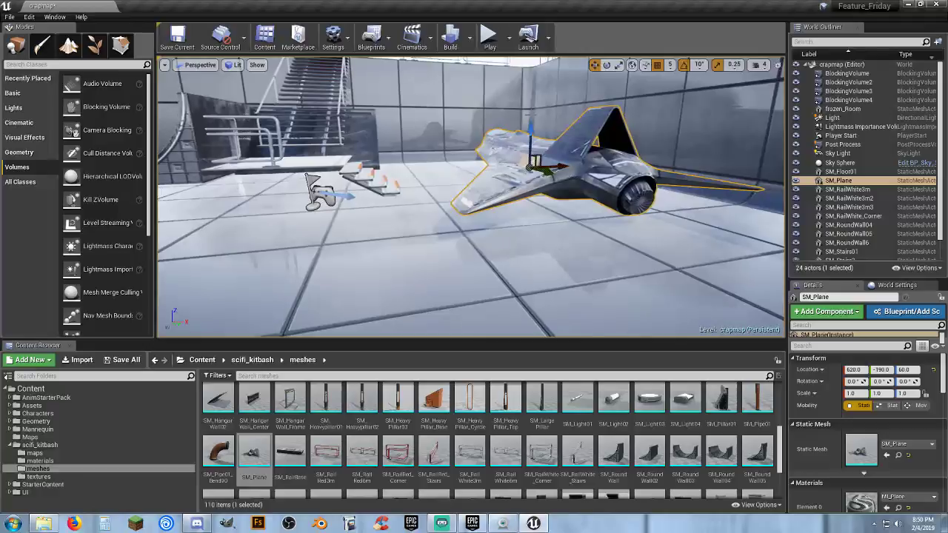
{"action": "left_click", "coordinate": [489, 35]}
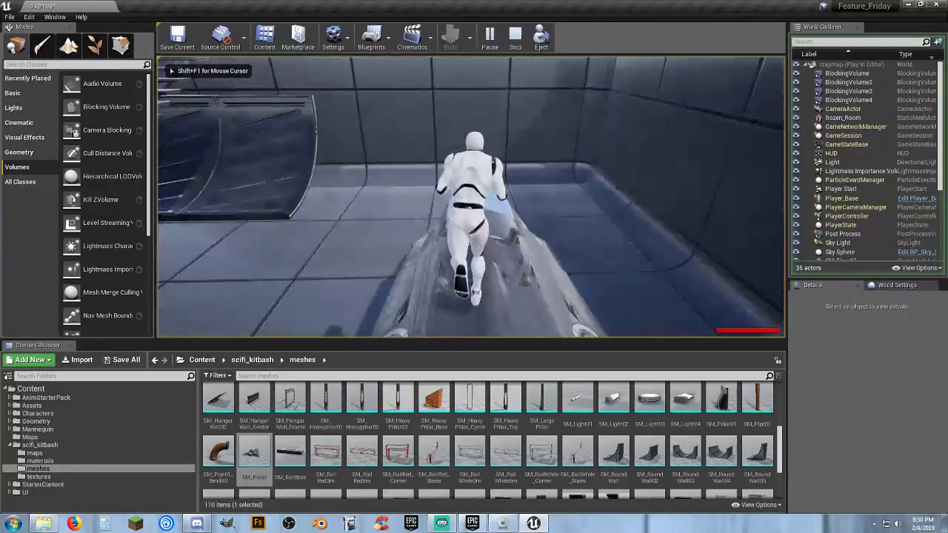
{"action": "key", "text": "w"}
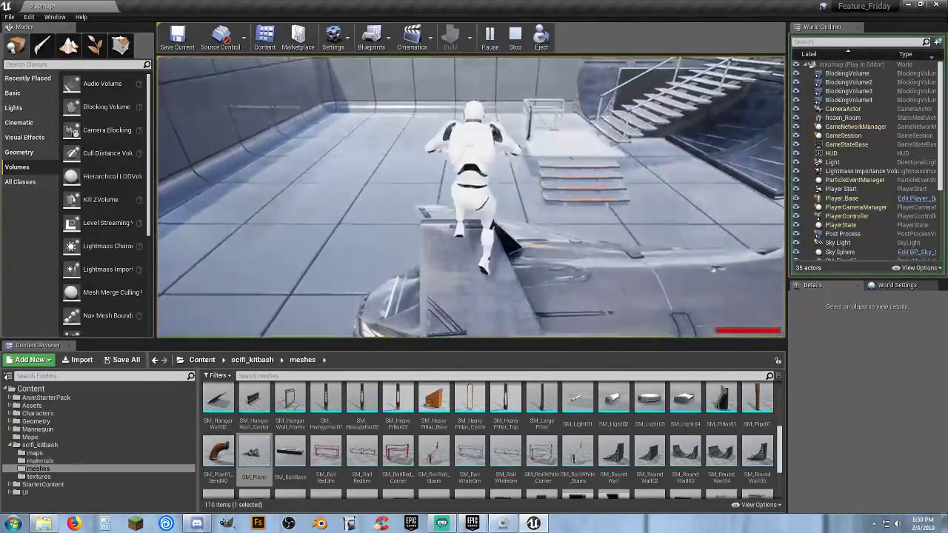
{"action": "key", "text": "w"}
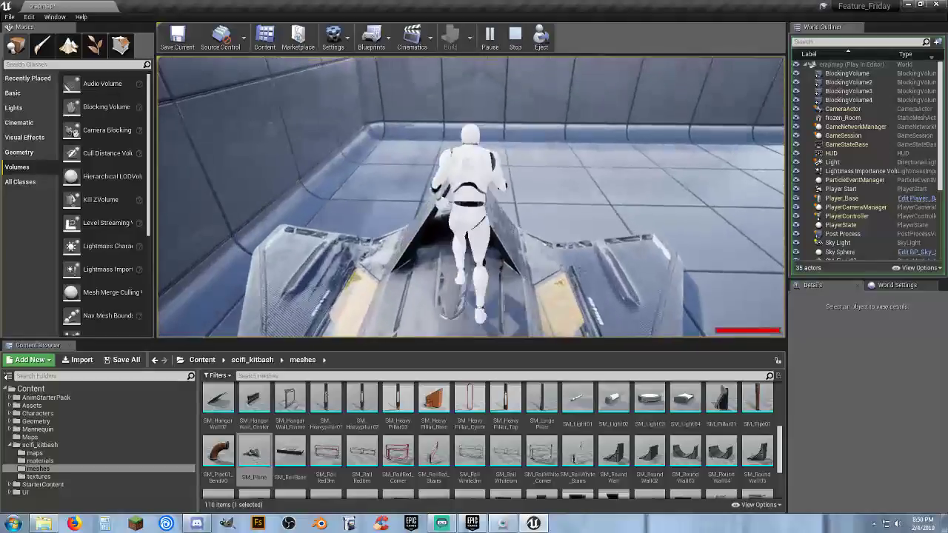
{"action": "key", "text": "space"}
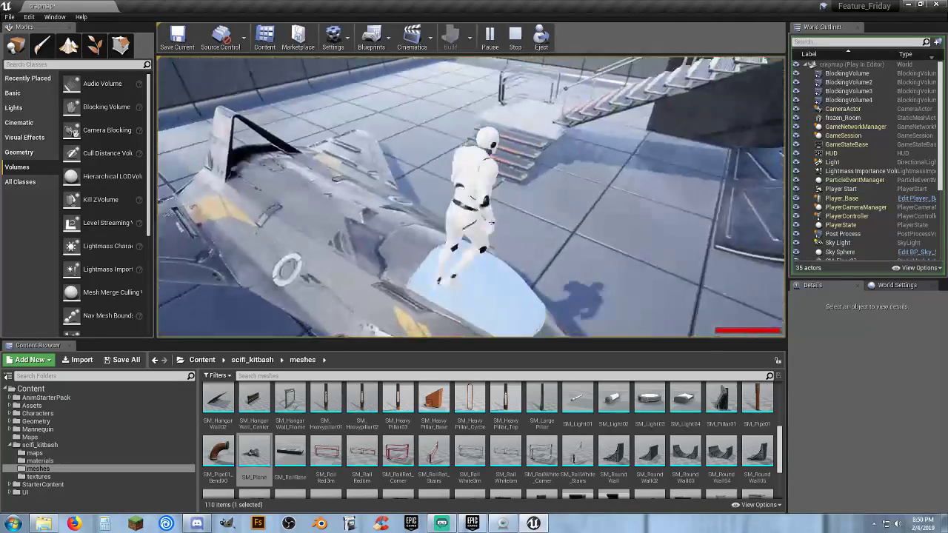
- Run the character up the stairs to the wall top, jump down onto the plane and run along its fuselage
{"action": "key", "text": "w"}
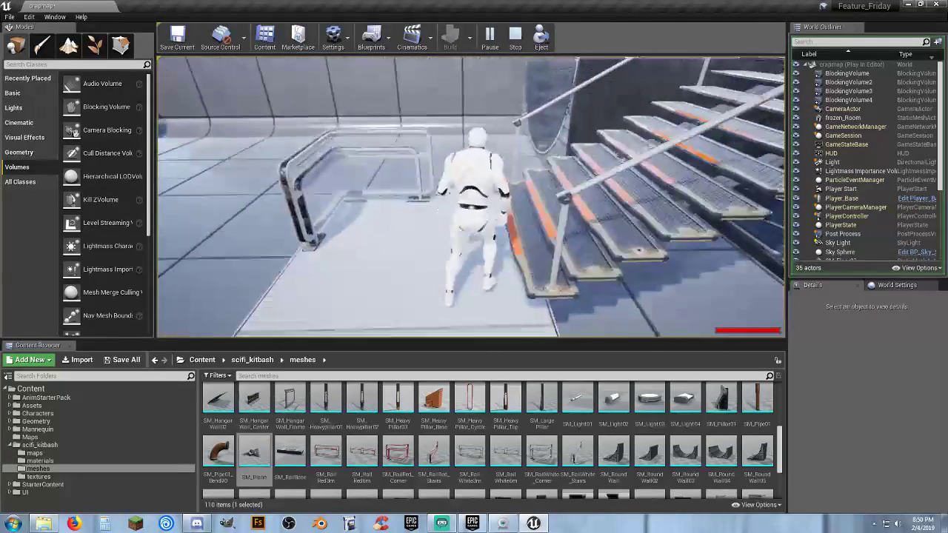
{"action": "key", "text": "w"}
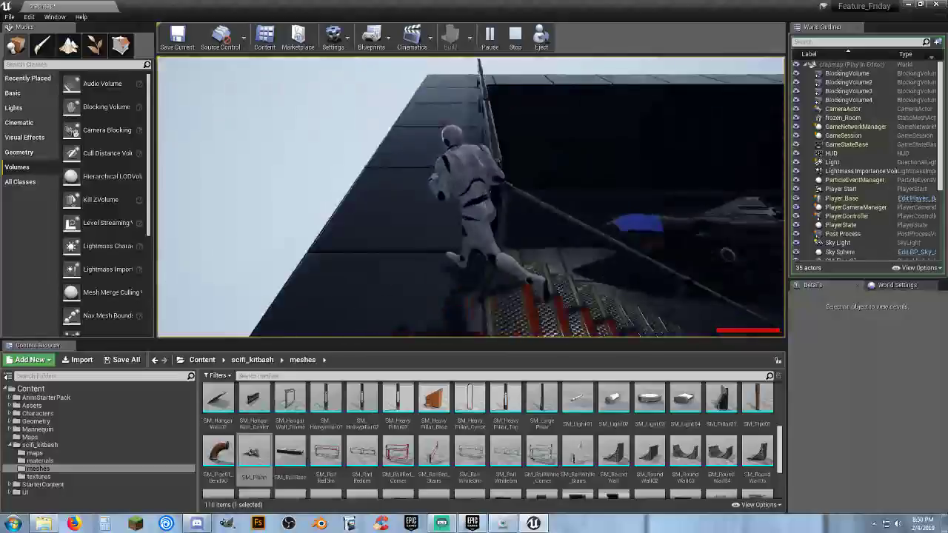
{"action": "key", "text": "w"}
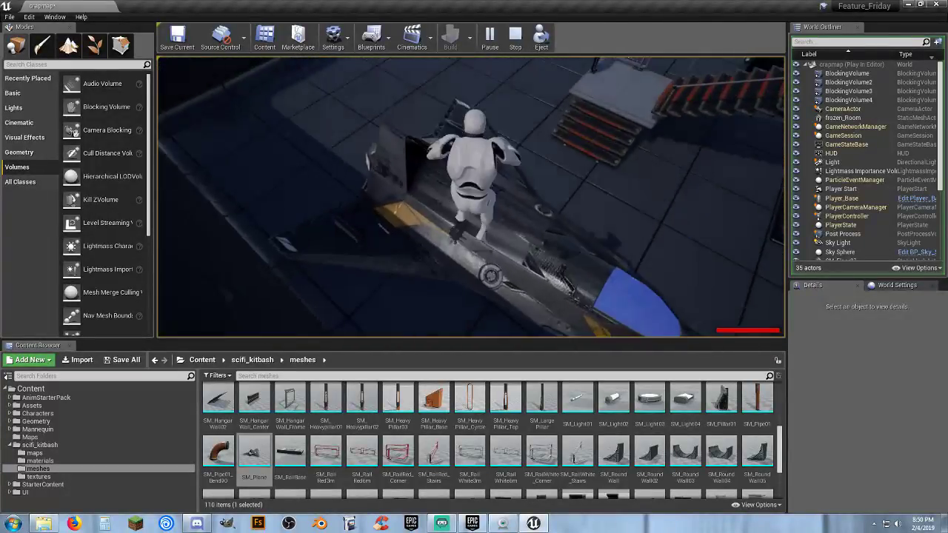
{"action": "key", "text": "d"}
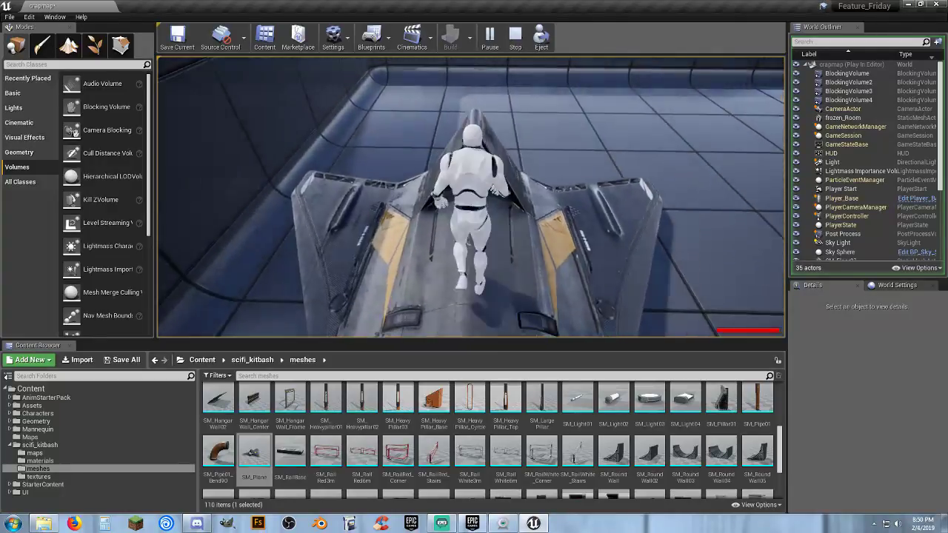
{"action": "key", "text": "w"}
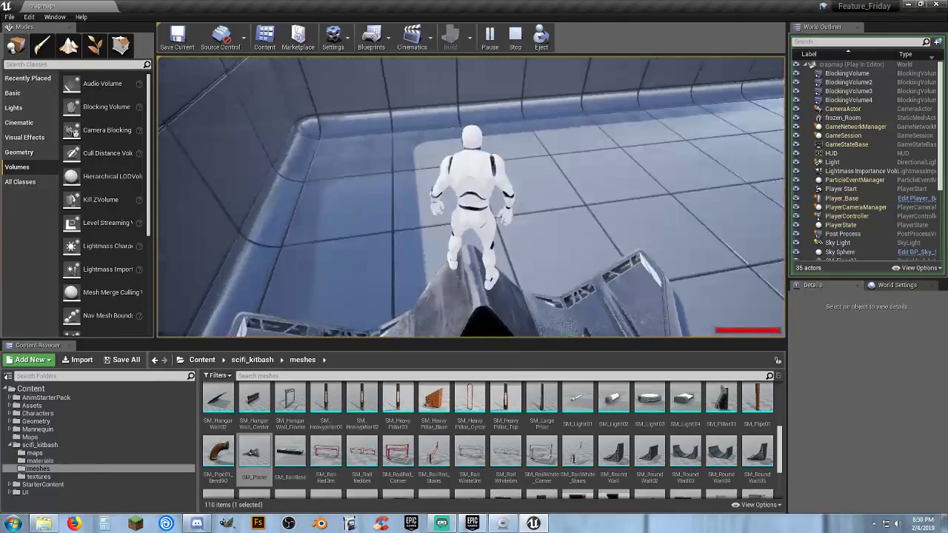
{"action": "key", "text": "w"}
{"action": "key", "text": "w"}
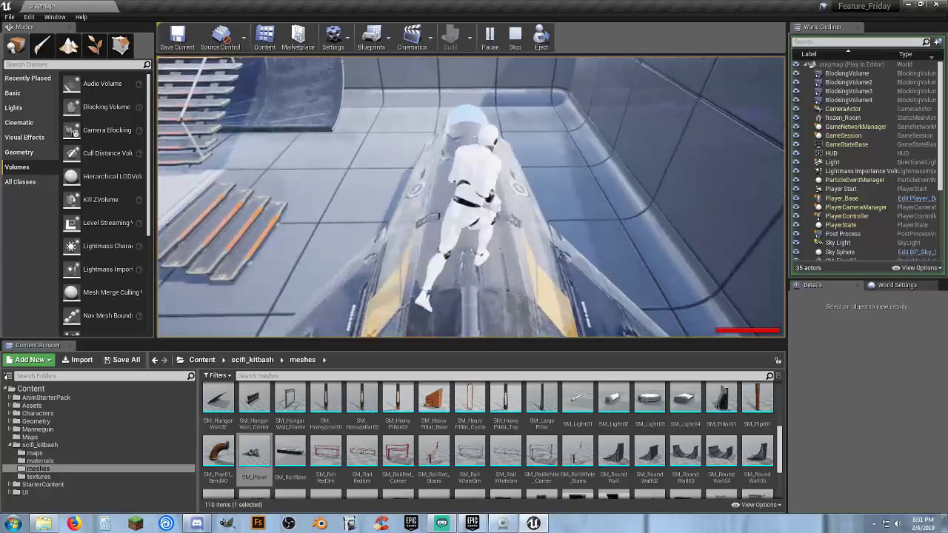
- Run the character off the plane, up the stairs and along the railed wall top, and drop back onto the fuselage
{"action": "key", "text": "w"}
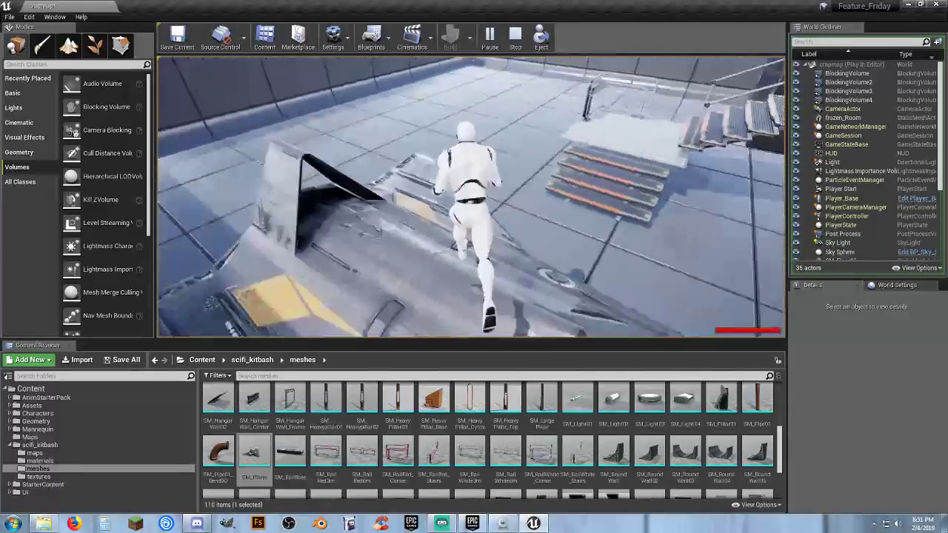
{"action": "key", "text": "w"}
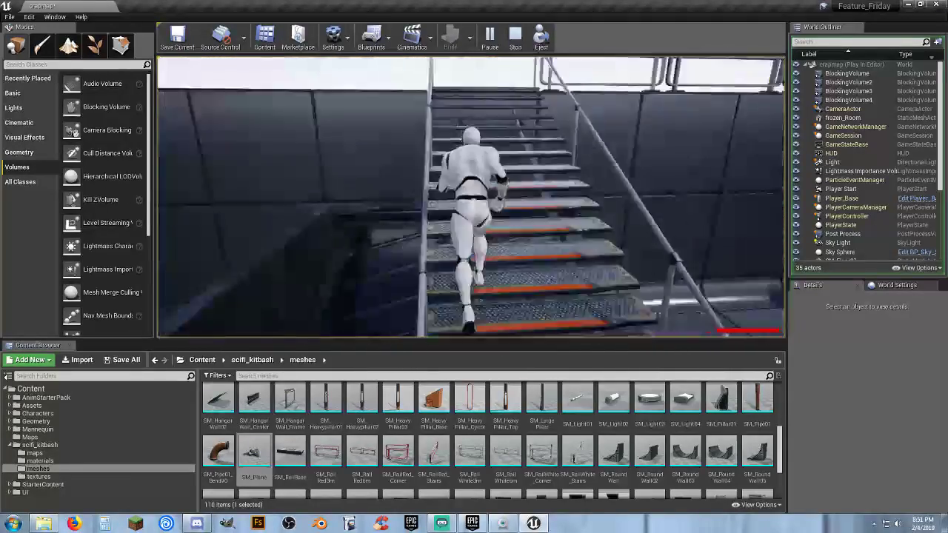
{"action": "key", "text": "w"}
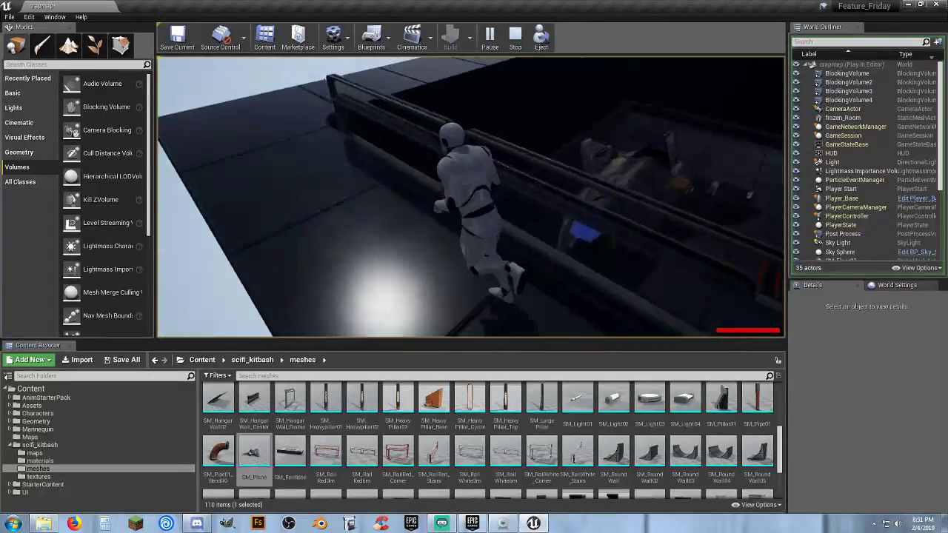
{"action": "key", "text": "w"}
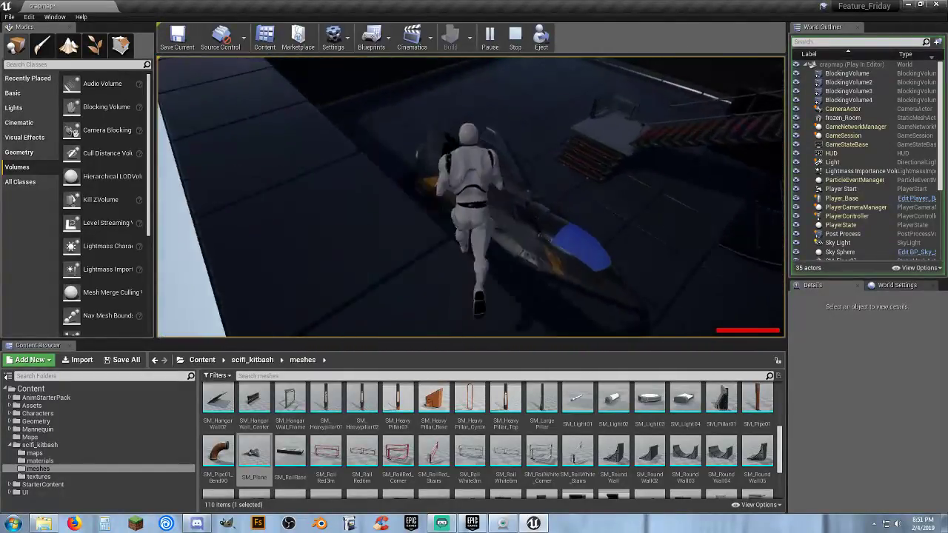
{"action": "key", "text": "w"}
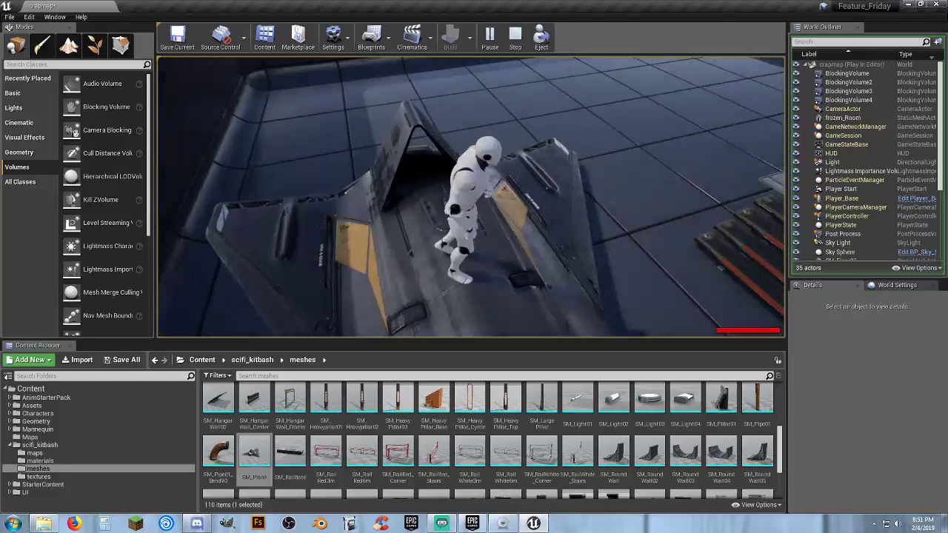
- End the play session and close the Unreal Editor, saving the crapmap level
{"action": "key", "text": "Escape"}
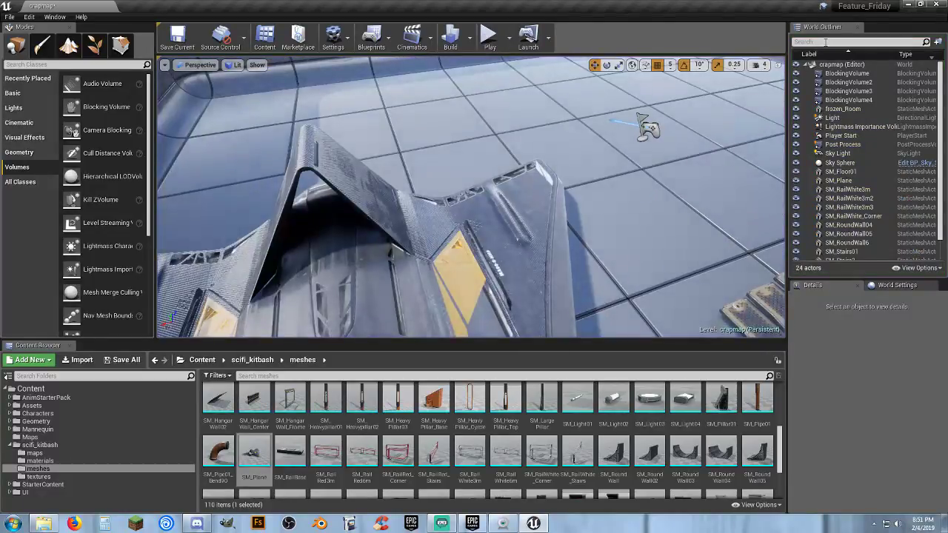
{"action": "left_click", "coordinate": [937, 5]}
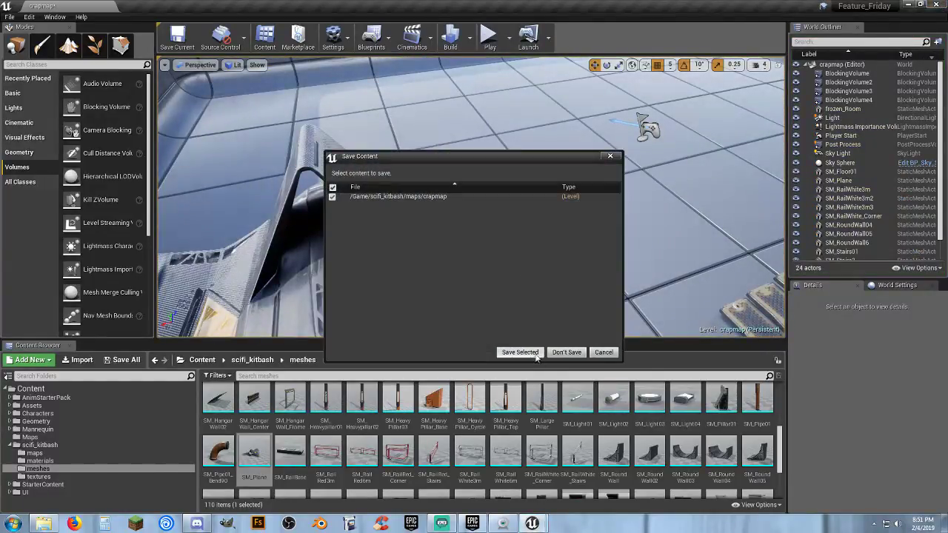
{"action": "left_click", "coordinate": [529, 352]}
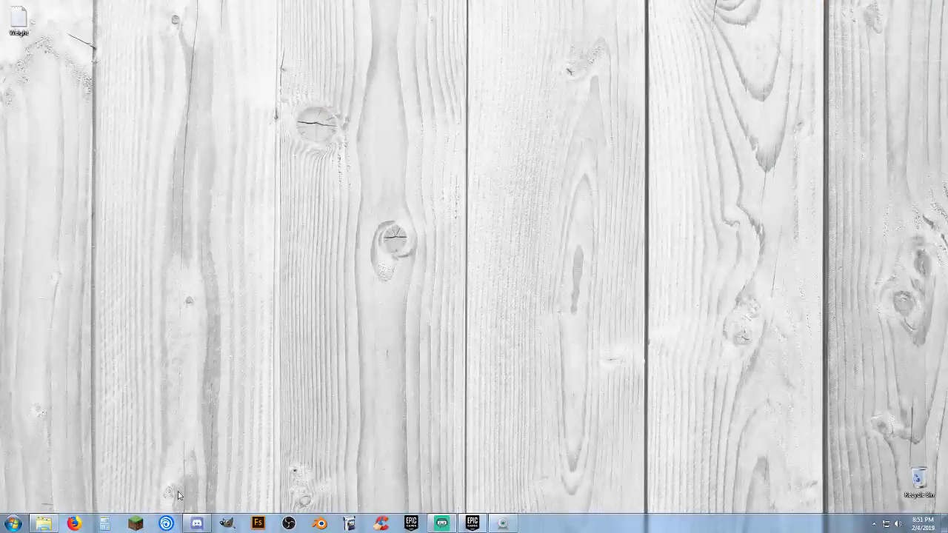
- Switch to Firefox and open the bookmarked Green Man Gaming store
{"action": "left_click", "coordinate": [72, 525]}
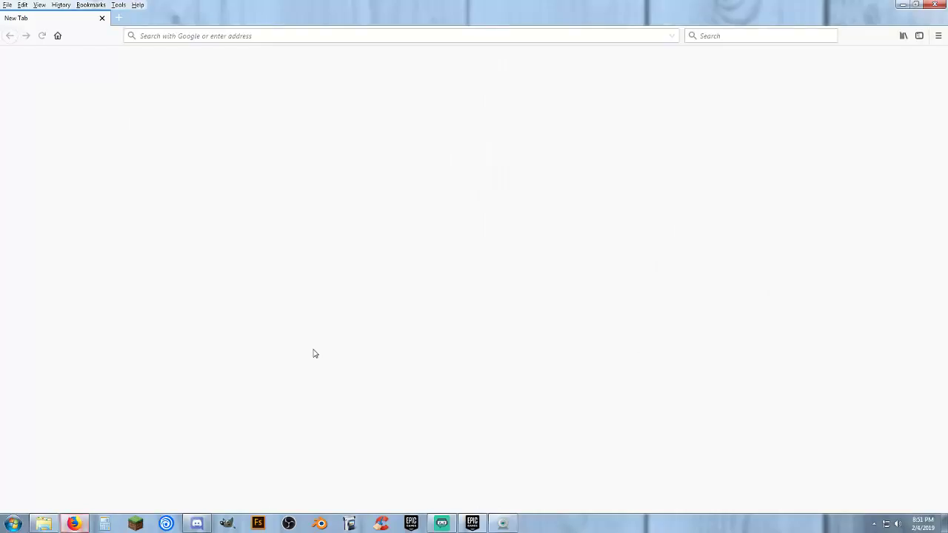
{"action": "left_click", "coordinate": [90, 5]}
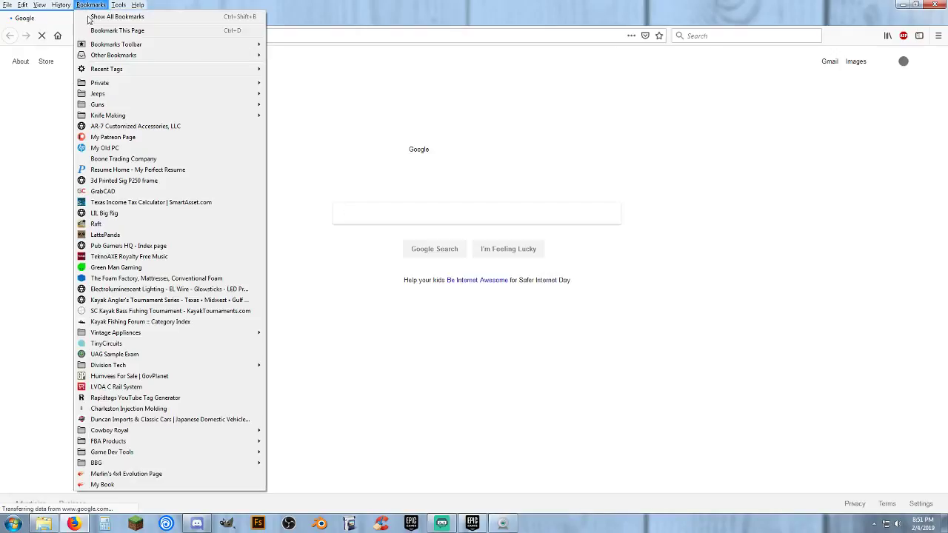
{"action": "left_click", "coordinate": [133, 267]}
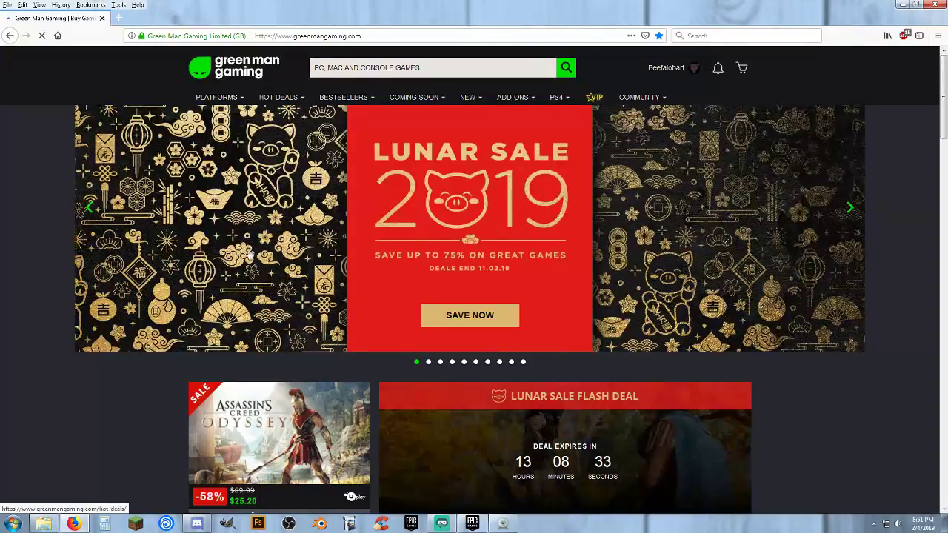
- Browse the store's PC games and open the product page of Tom Clancy's The Division 2
{"action": "mouse_move", "coordinate": [654, 69]}
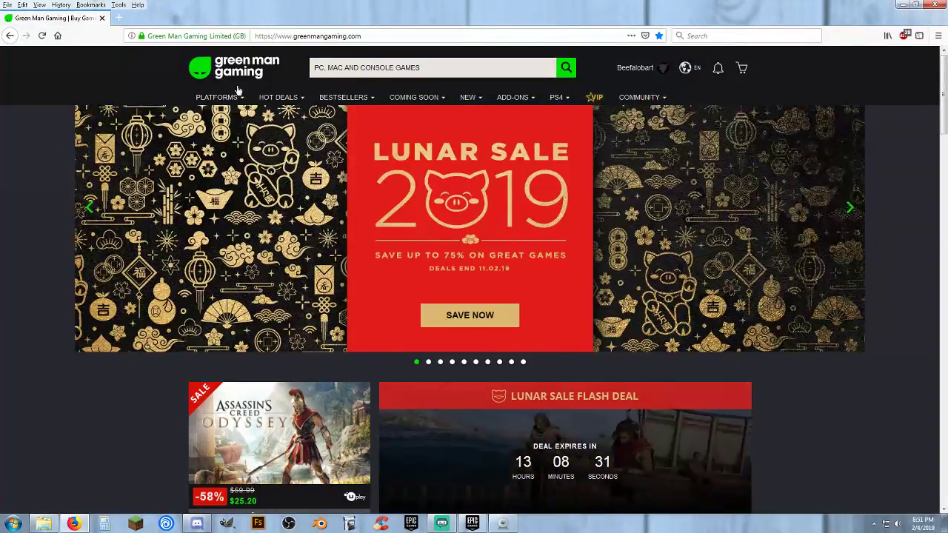
{"action": "mouse_move", "coordinate": [215, 97]}
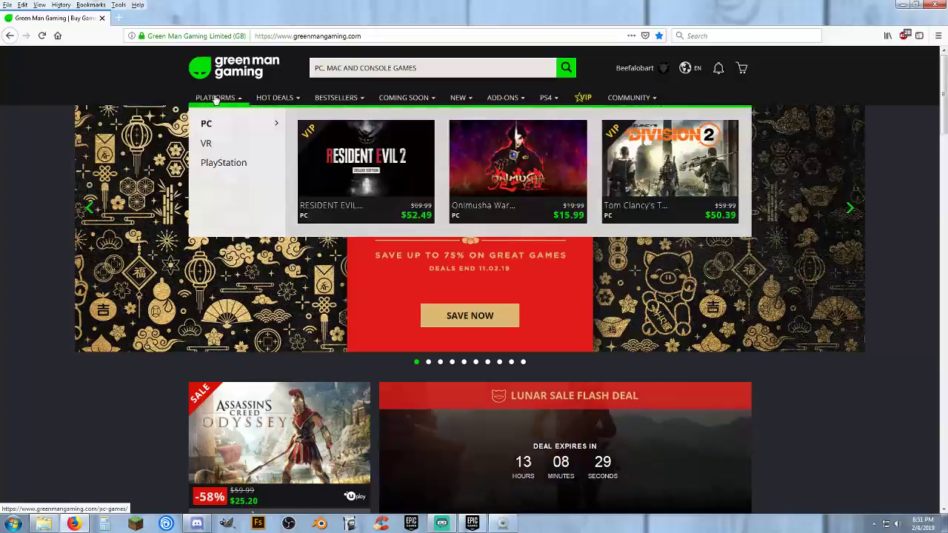
{"action": "left_click", "coordinate": [210, 125]}
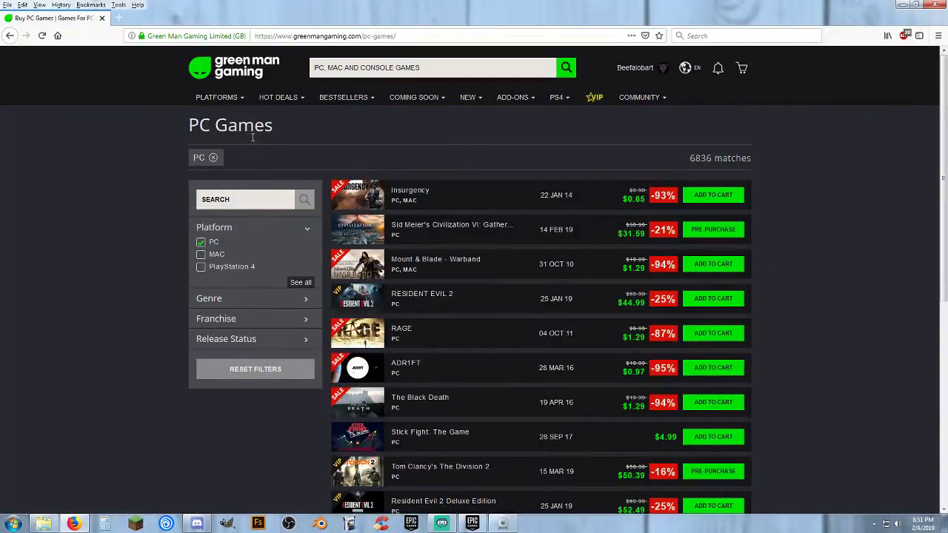
{"action": "scroll", "coordinate": [422, 404], "scroll_direction": "down", "scroll_amount": 1}
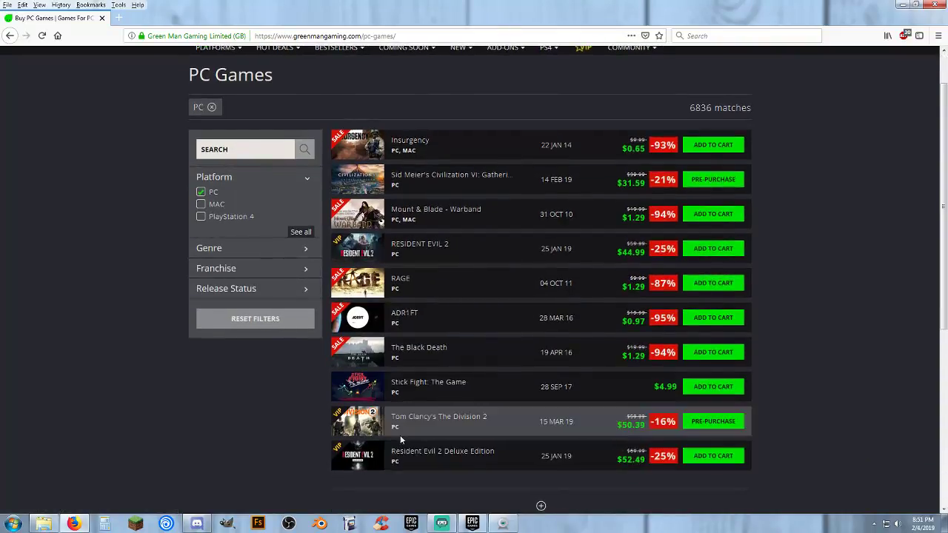
{"action": "left_click", "coordinate": [354, 426]}
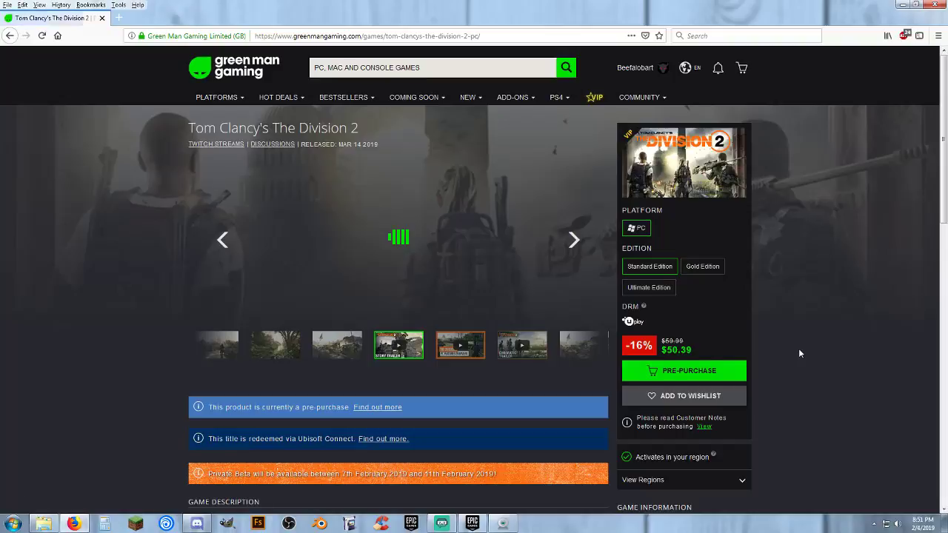
- Examine The Division 2's price, editions, pre-purchase and beta notices, description and system requirements on its product page
{"action": "scroll", "coordinate": [800, 353], "scroll_direction": "down", "scroll_amount": 2}
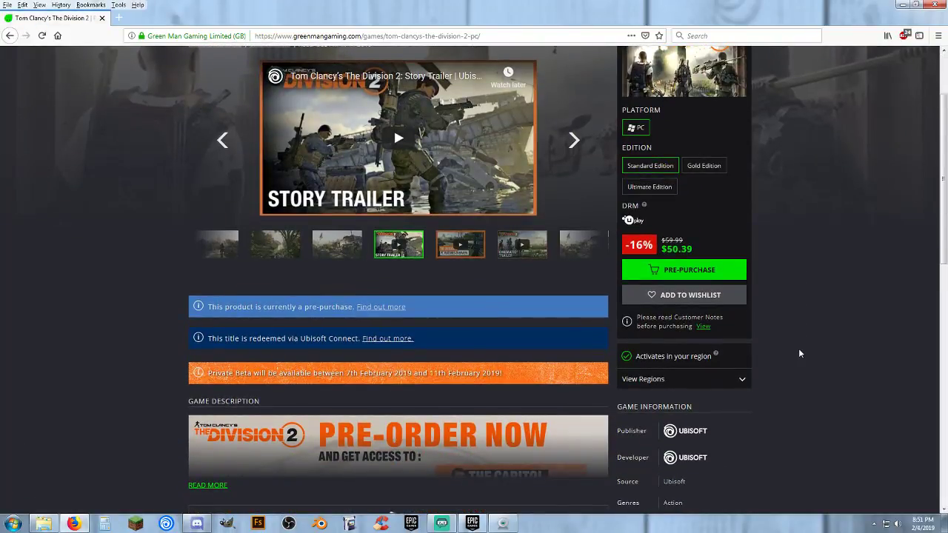
{"action": "scroll", "coordinate": [809, 283], "scroll_direction": "up", "scroll_amount": 2}
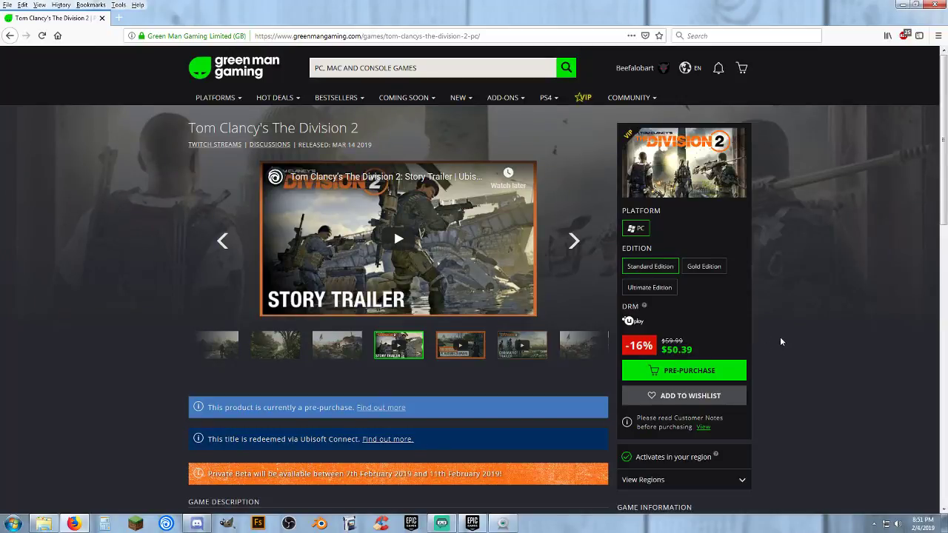
{"action": "scroll", "coordinate": [781, 342], "scroll_direction": "down", "scroll_amount": 3}
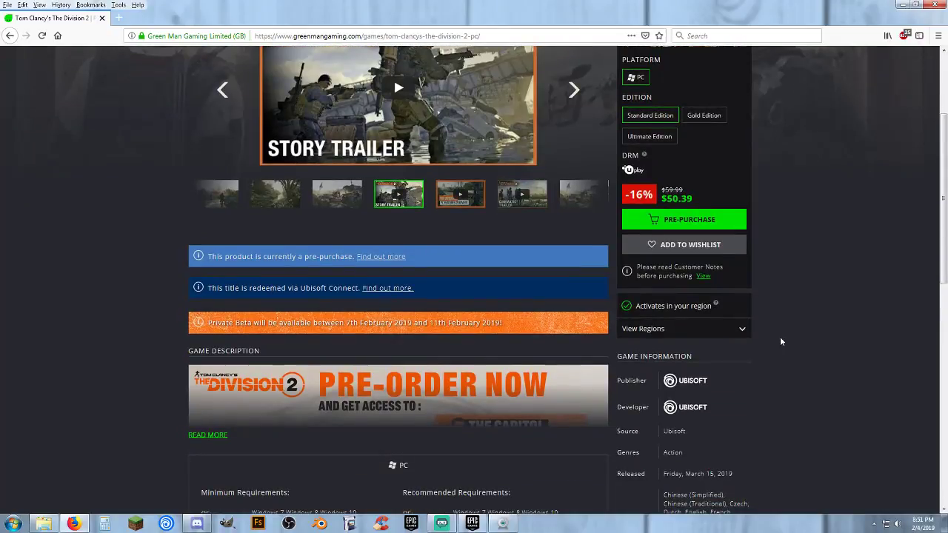
{"action": "scroll", "coordinate": [781, 341], "scroll_direction": "up", "scroll_amount": 2}
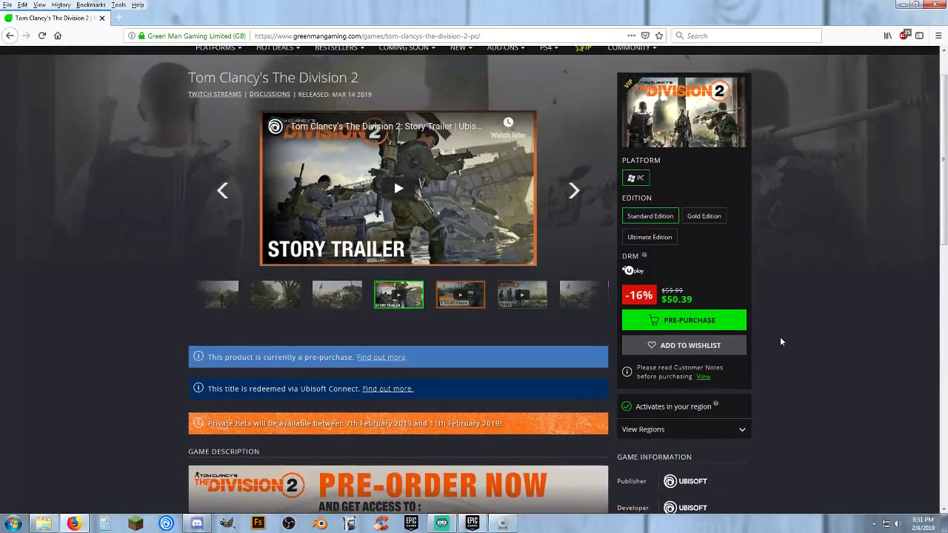
{"action": "scroll", "coordinate": [781, 342], "scroll_direction": "up", "scroll_amount": 1}
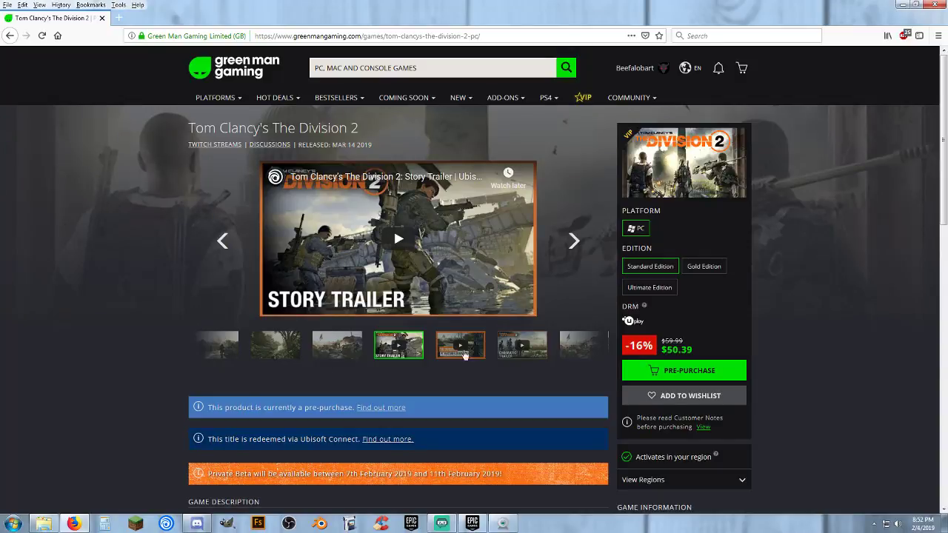
{"action": "scroll", "coordinate": [96, 341], "scroll_direction": "down", "scroll_amount": 3}
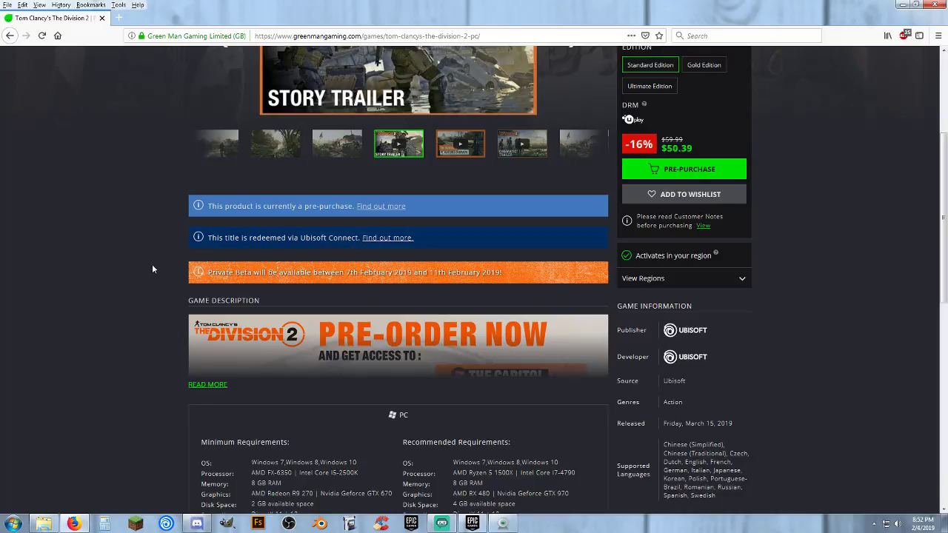
{"action": "scroll", "coordinate": [143, 271], "scroll_direction": "up", "scroll_amount": 3}
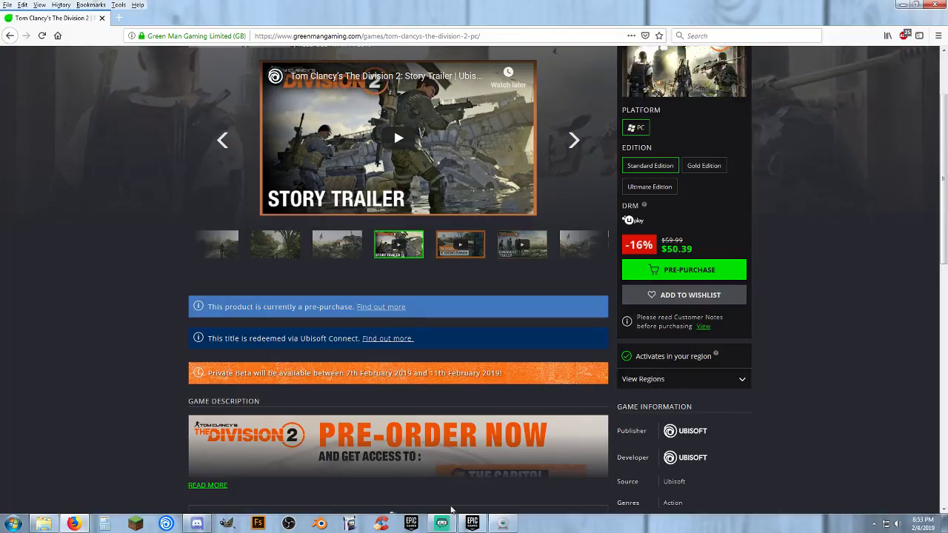
- Switch to the Epic Games Launcher, view the game library and close the Firefox window behind it
{"action": "left_click", "coordinate": [472, 523]}
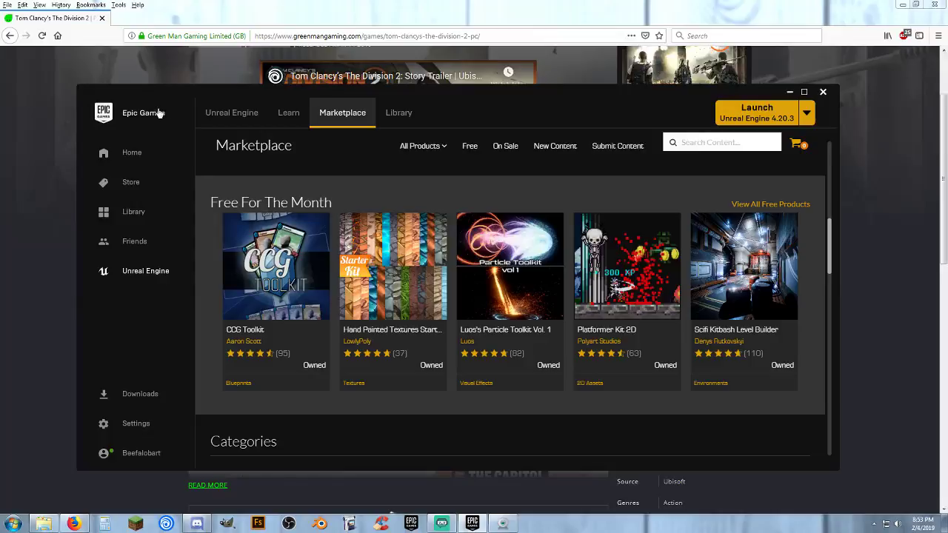
{"action": "left_click", "coordinate": [141, 215]}
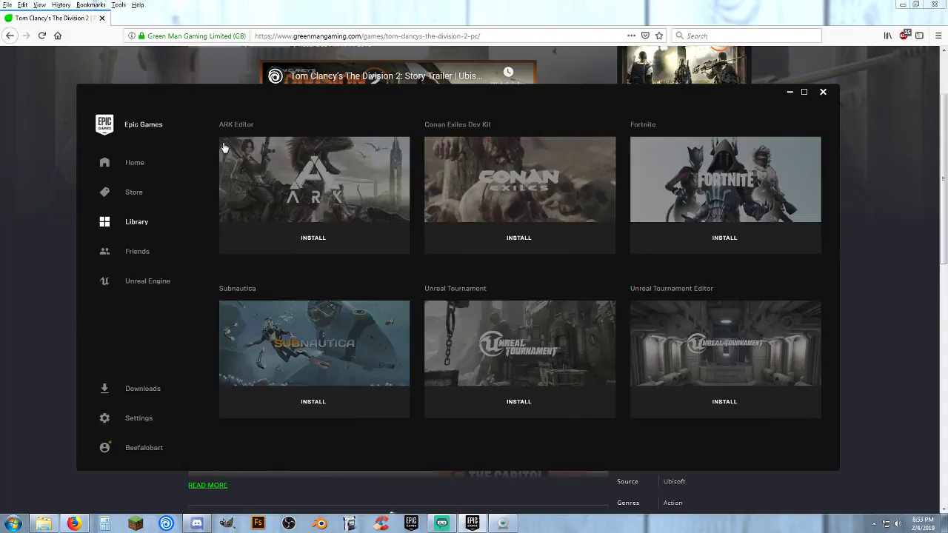
{"action": "left_click", "coordinate": [935, 6]}
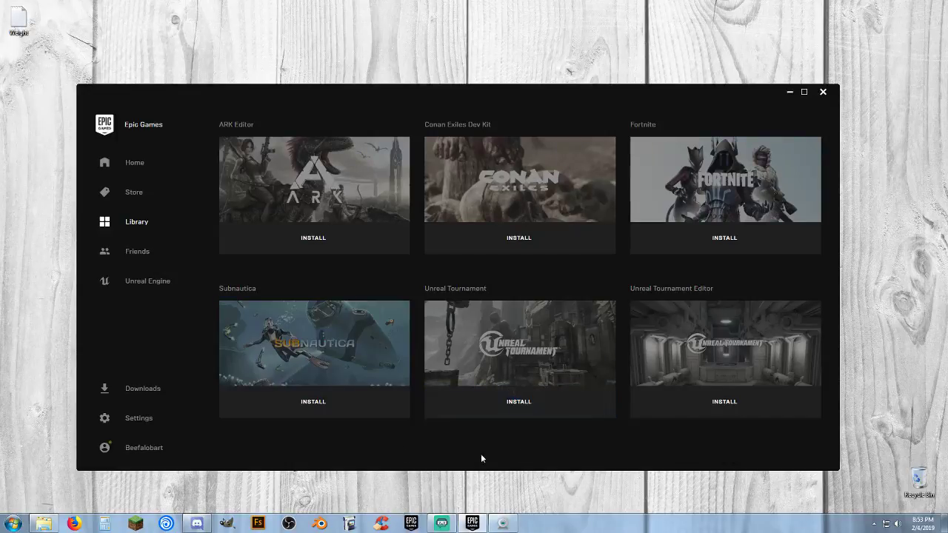
- Open the Epic Games store and look through its free games and the featured titles with their prices
{"action": "left_click", "coordinate": [147, 199]}
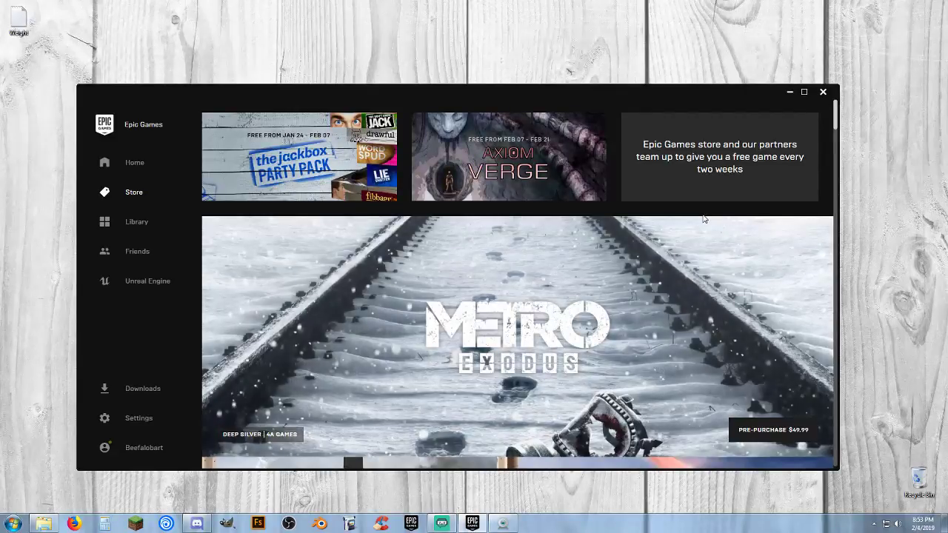
{"action": "scroll", "coordinate": [677, 210], "scroll_direction": "down", "scroll_amount": 2}
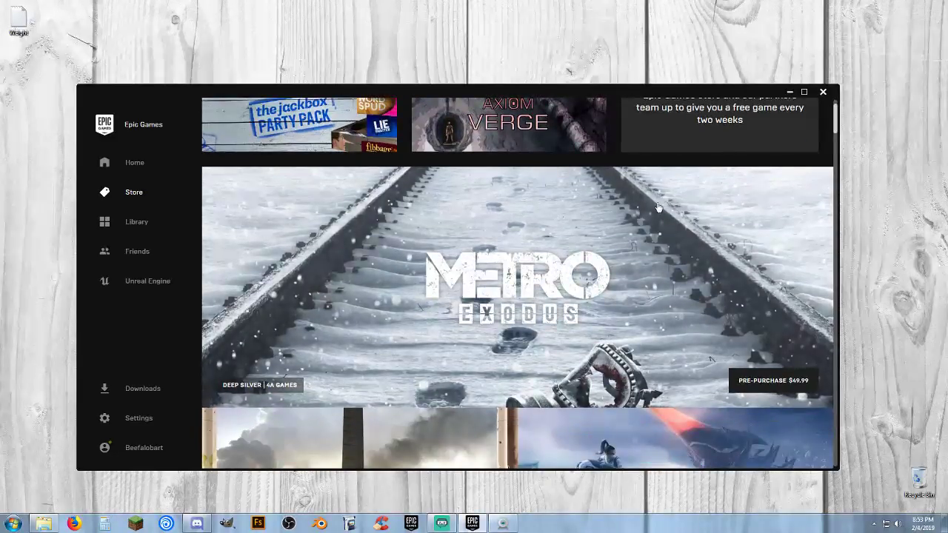
{"action": "scroll", "coordinate": [659, 208], "scroll_direction": "down", "scroll_amount": 2}
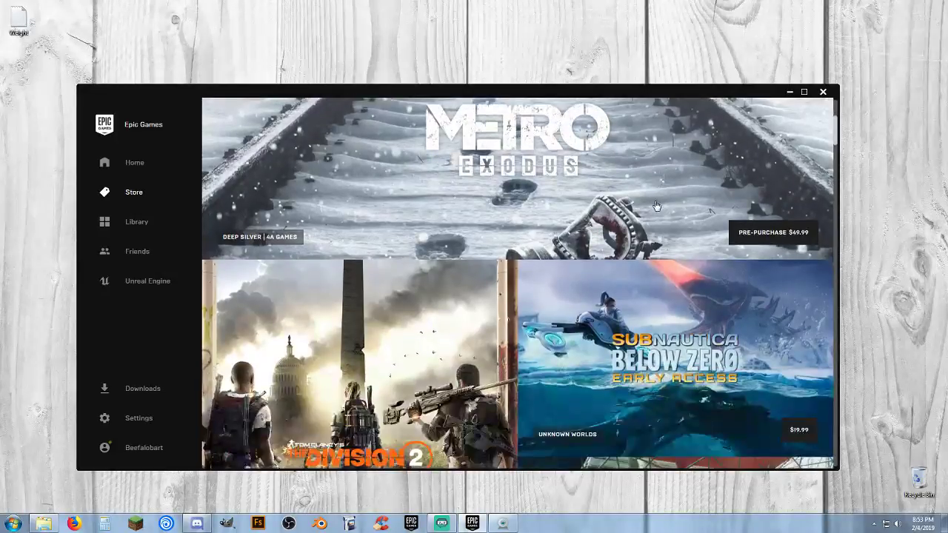
{"action": "scroll", "coordinate": [657, 206], "scroll_direction": "up", "scroll_amount": 2}
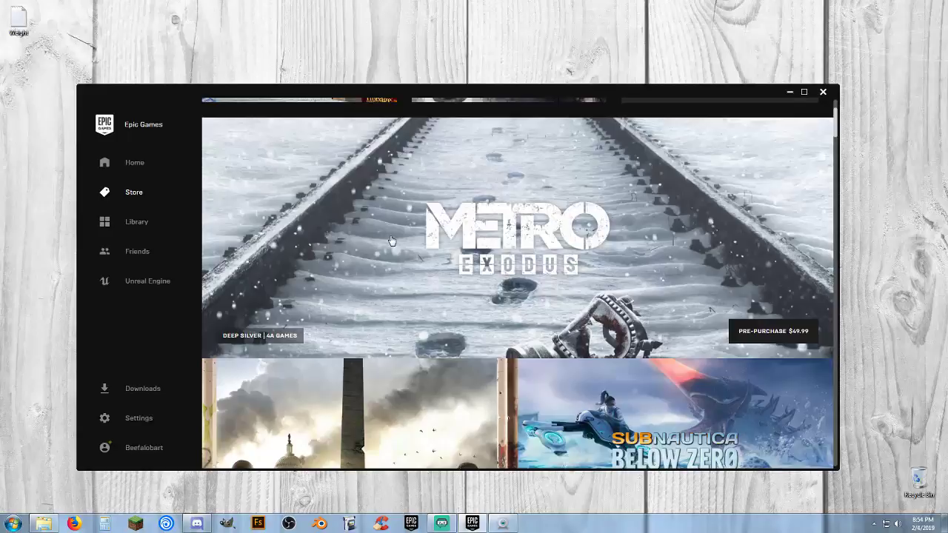
{"action": "scroll", "coordinate": [434, 268], "scroll_direction": "down", "scroll_amount": 1}
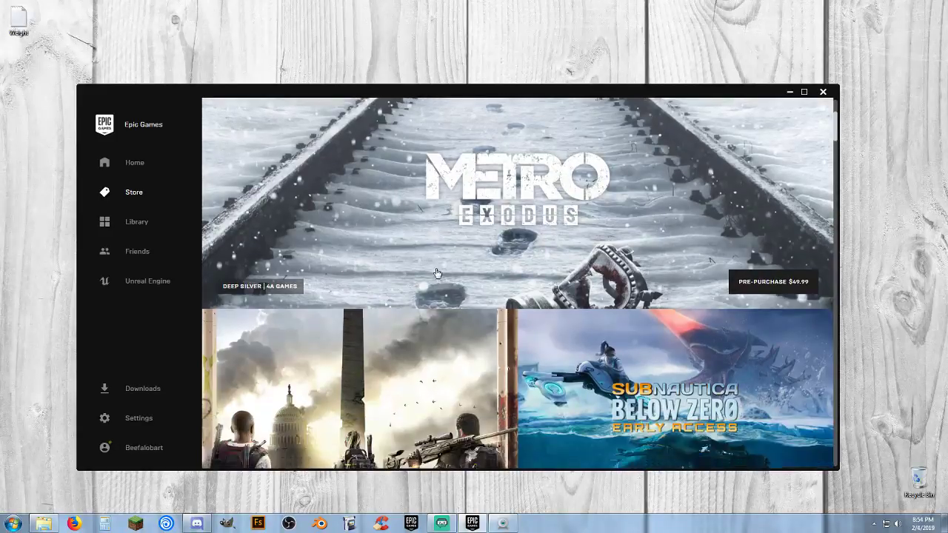
{"action": "scroll", "coordinate": [505, 274], "scroll_direction": "down", "scroll_amount": 3}
{"action": "scroll", "coordinate": [515, 282], "scroll_direction": "down", "scroll_amount": 1}
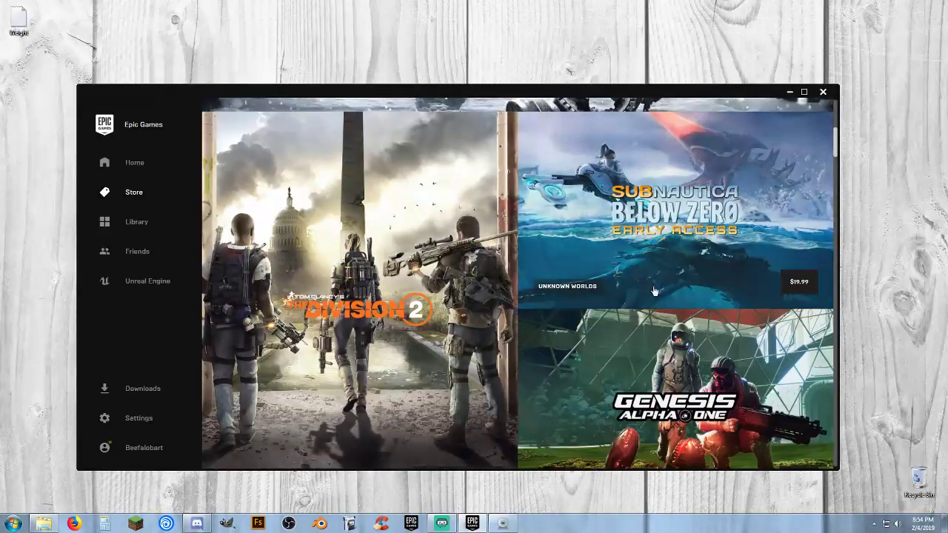
{"action": "scroll", "coordinate": [600, 257], "scroll_direction": "down", "scroll_amount": 2}
{"action": "scroll", "coordinate": [595, 257], "scroll_direction": "down", "scroll_amount": 1}
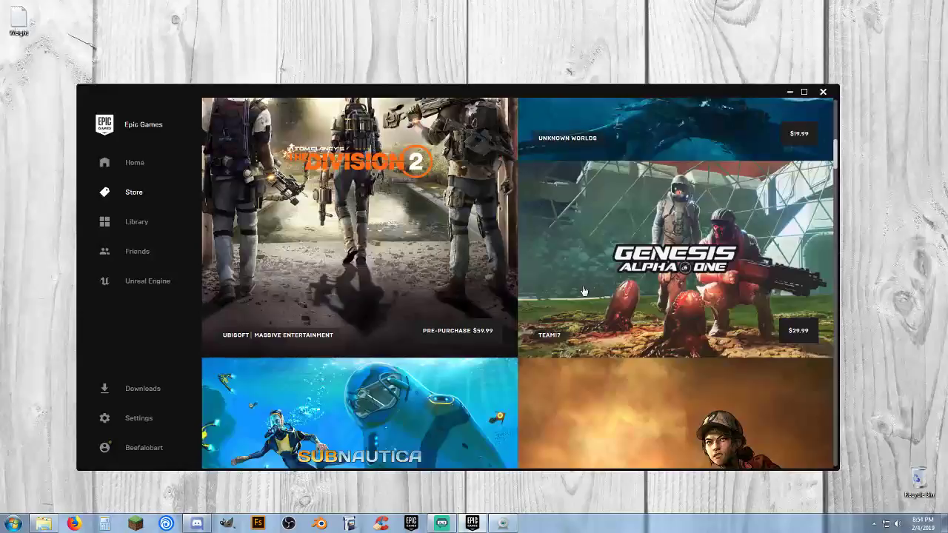
{"action": "scroll", "coordinate": [559, 290], "scroll_direction": "down", "scroll_amount": 3}
{"action": "scroll", "coordinate": [541, 288], "scroll_direction": "up", "scroll_amount": 1}
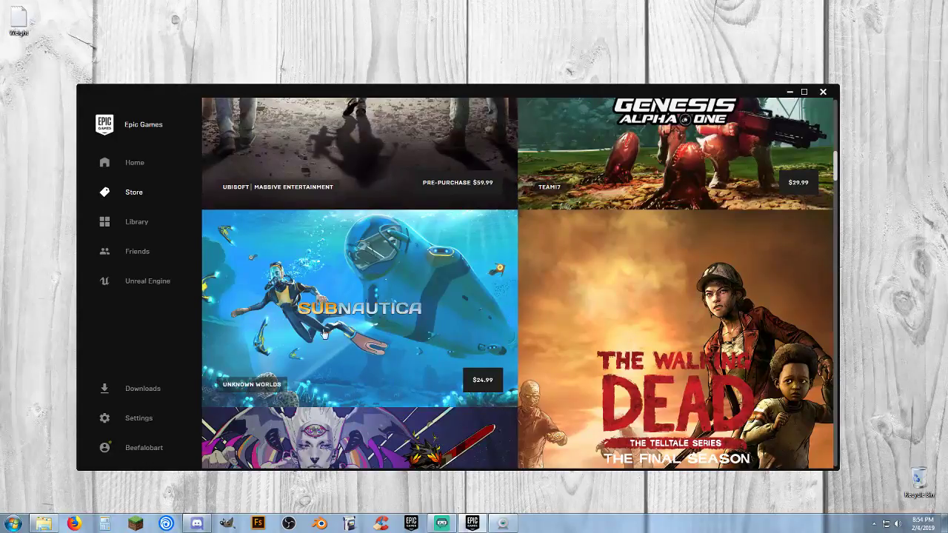
{"action": "scroll", "coordinate": [568, 265], "scroll_direction": "down", "scroll_amount": 1}
{"action": "scroll", "coordinate": [562, 263], "scroll_direction": "down", "scroll_amount": 2}
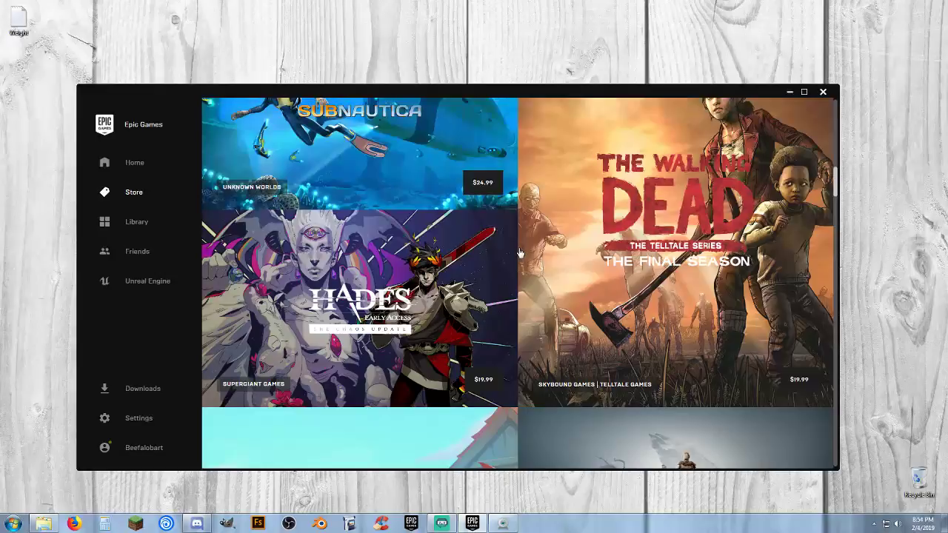
- Look through the store's priced games from Hades and My Time at Portia to Darksiders III and Super Meat Boy
{"action": "scroll", "coordinate": [516, 254], "scroll_direction": "down", "scroll_amount": 4}
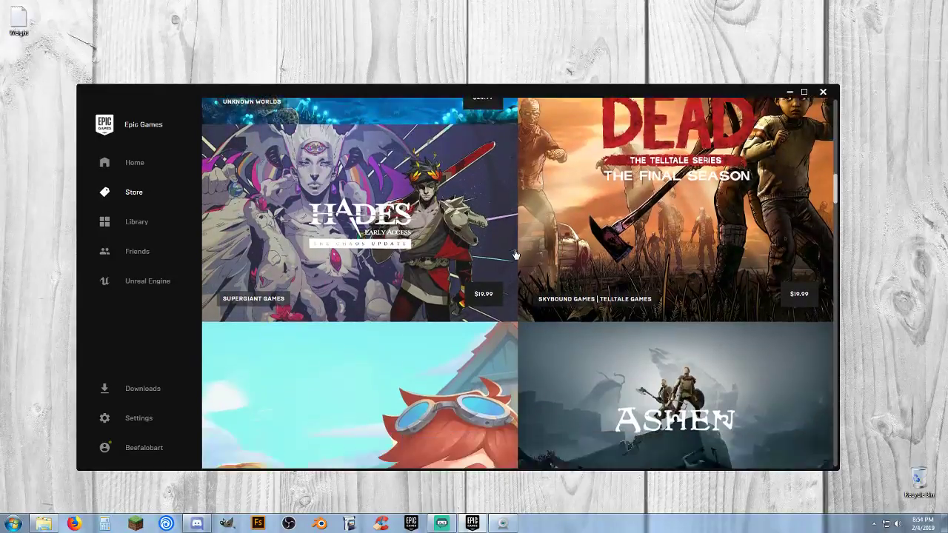
{"action": "scroll", "coordinate": [514, 254], "scroll_direction": "down", "scroll_amount": 2}
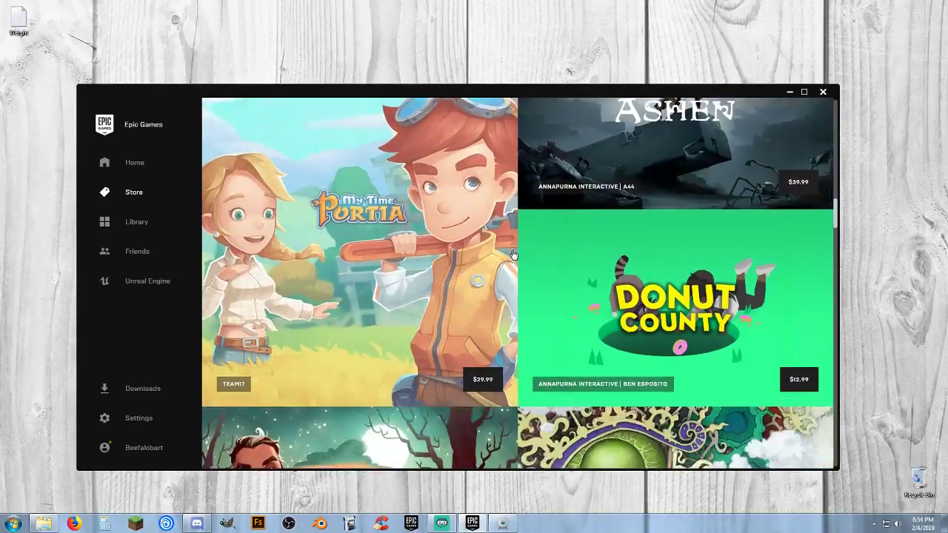
{"action": "scroll", "coordinate": [513, 254], "scroll_direction": "up", "scroll_amount": 1}
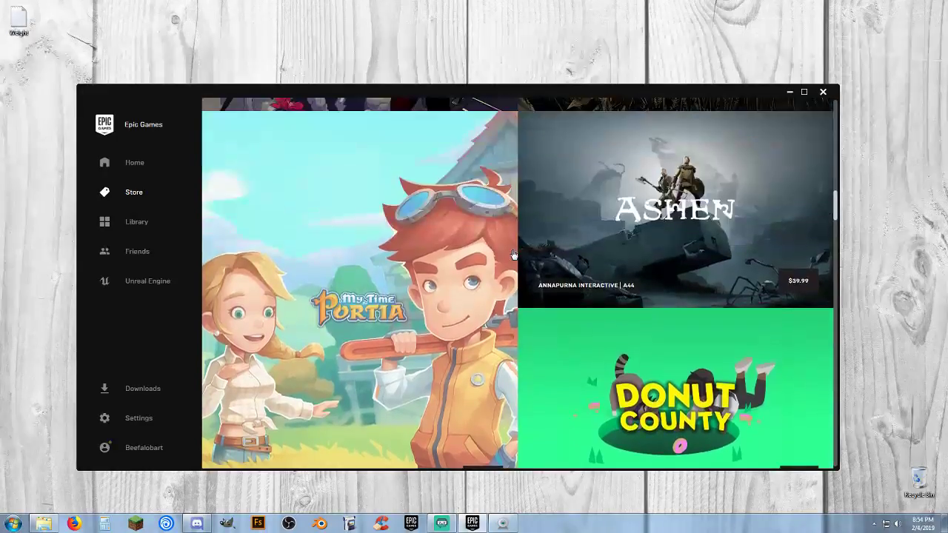
{"action": "scroll", "coordinate": [514, 254], "scroll_direction": "down", "scroll_amount": 4}
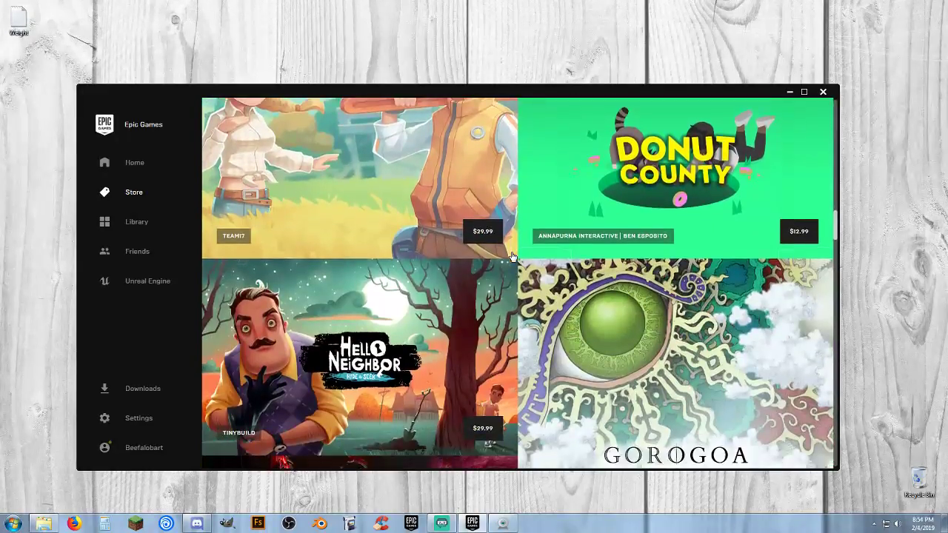
{"action": "scroll", "coordinate": [513, 255], "scroll_direction": "down", "scroll_amount": 3}
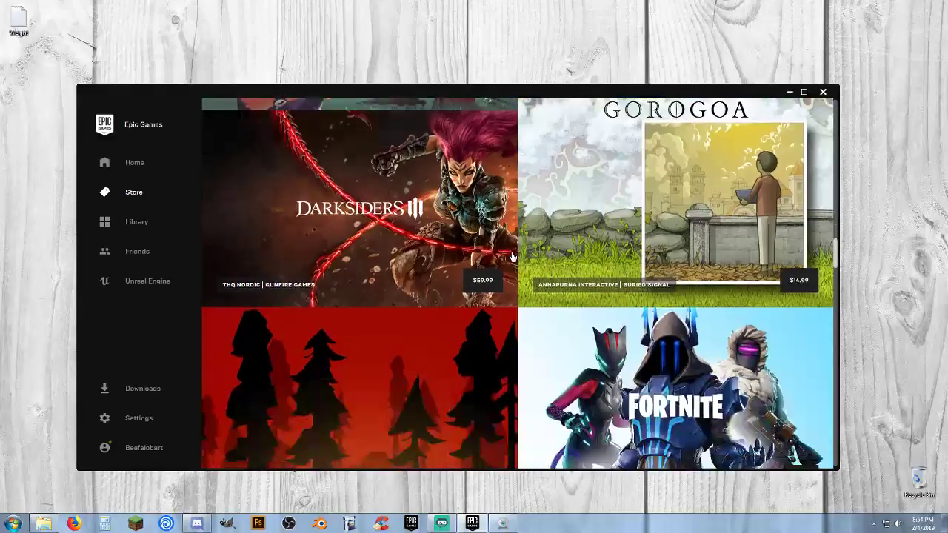
{"action": "scroll", "coordinate": [513, 256], "scroll_direction": "down", "scroll_amount": 2}
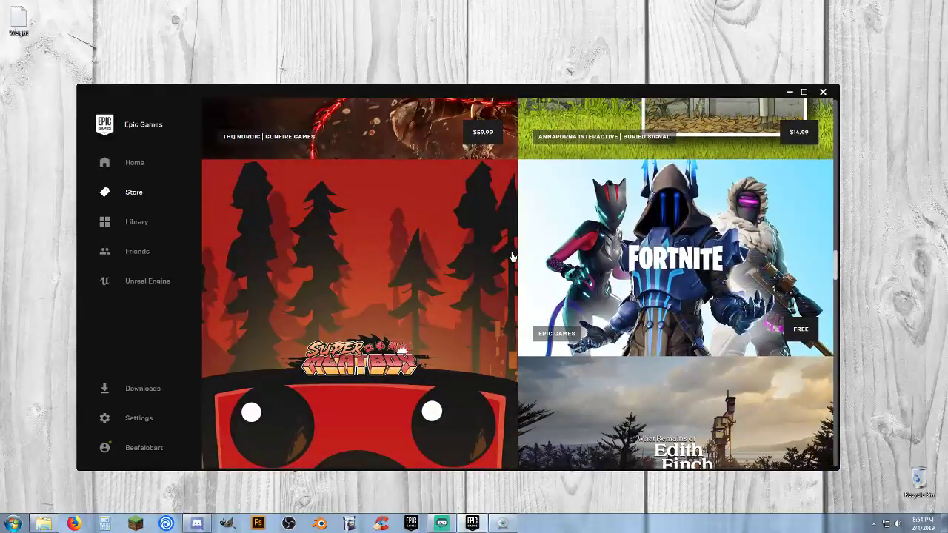
- Examine the store's upcoming titles, such as Satisfactory, Outer Wilds, Journey, Maneater, World War Z and Axiom Verge
{"action": "scroll", "coordinate": [512, 256], "scroll_direction": "down", "scroll_amount": 5}
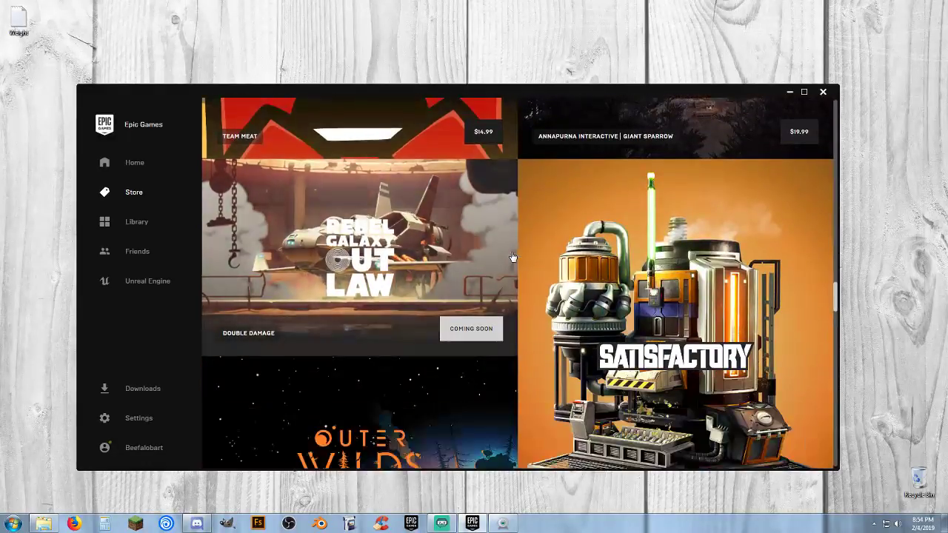
{"action": "scroll", "coordinate": [512, 257], "scroll_direction": "down", "scroll_amount": 2}
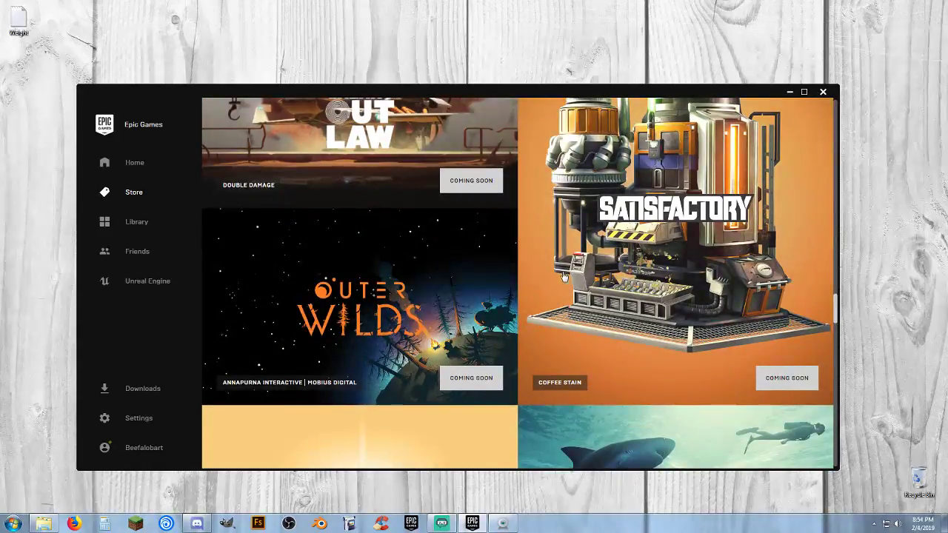
{"action": "scroll", "coordinate": [563, 277], "scroll_direction": "up", "scroll_amount": 1}
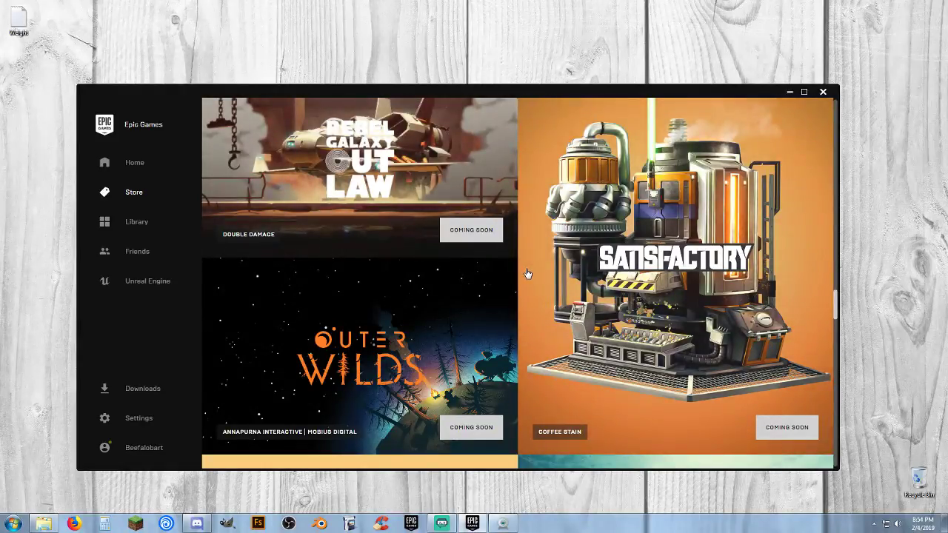
{"action": "scroll", "coordinate": [526, 273], "scroll_direction": "down", "scroll_amount": 1}
{"action": "scroll", "coordinate": [527, 271], "scroll_direction": "up", "scroll_amount": 1}
{"action": "scroll", "coordinate": [515, 295], "scroll_direction": "down", "scroll_amount": 5}
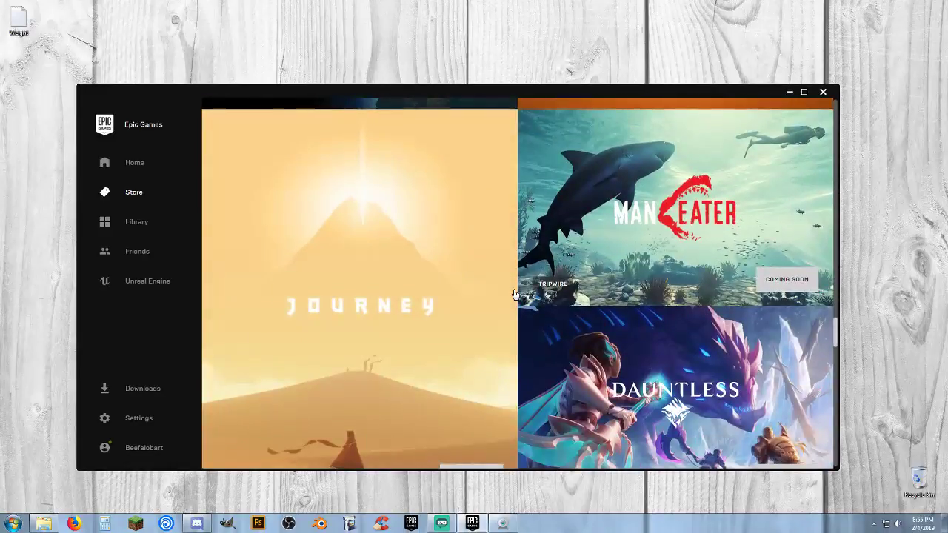
{"action": "scroll", "coordinate": [515, 295], "scroll_direction": "down", "scroll_amount": 5}
{"action": "scroll", "coordinate": [511, 295], "scroll_direction": "down", "scroll_amount": 4}
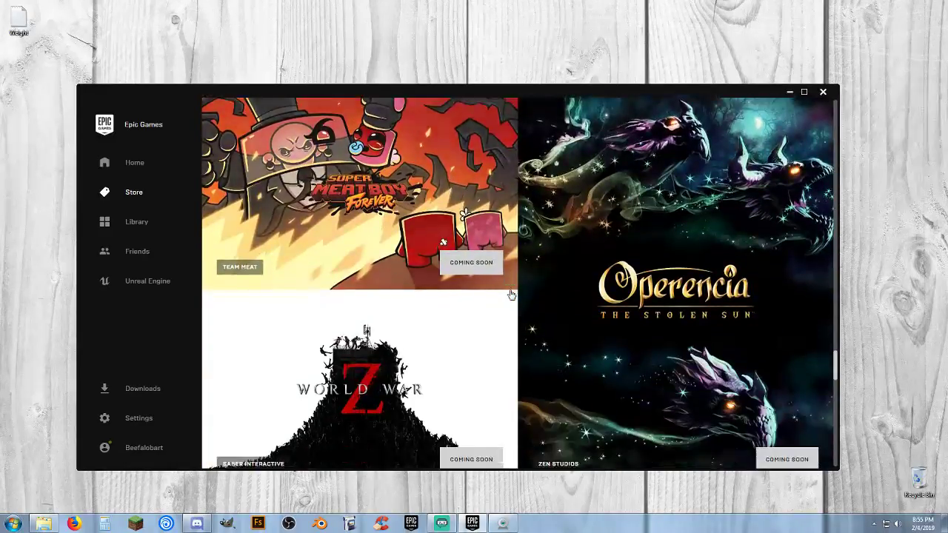
{"action": "scroll", "coordinate": [511, 295], "scroll_direction": "down", "scroll_amount": 5}
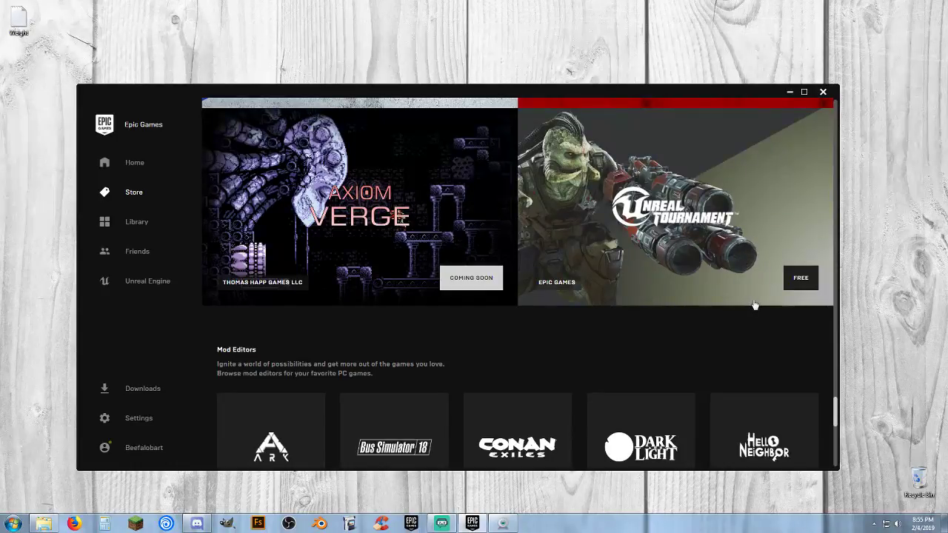
- Review the last game offers around Unreal Tournament and the full list of Mod Editors below them
{"action": "scroll", "coordinate": [691, 288], "scroll_direction": "up", "scroll_amount": 2}
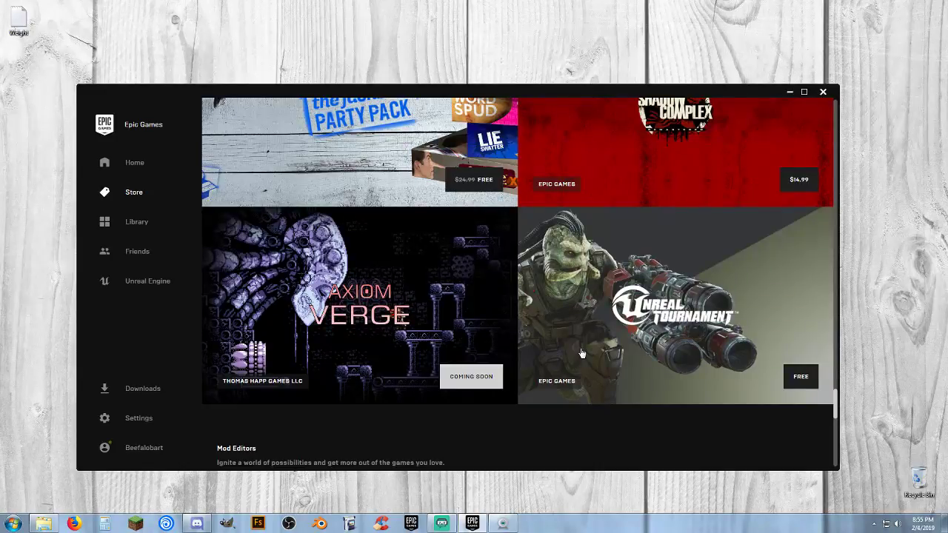
{"action": "scroll", "coordinate": [581, 353], "scroll_direction": "down", "scroll_amount": 5}
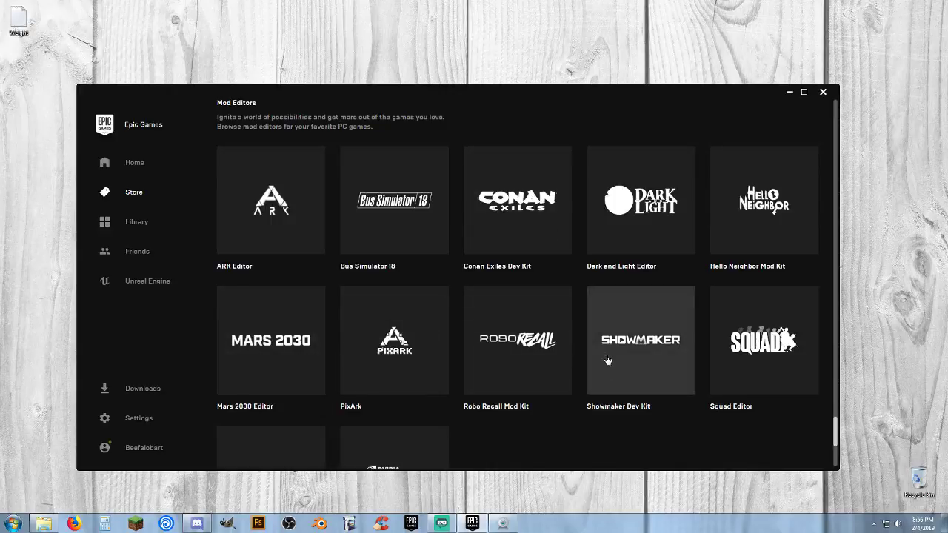
{"action": "scroll", "coordinate": [609, 362], "scroll_direction": "down", "scroll_amount": 2}
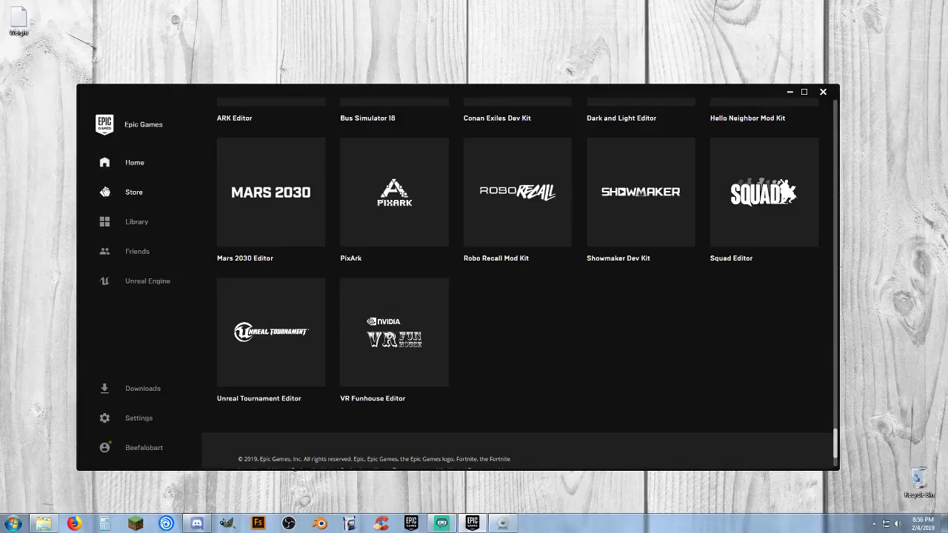
- Open the Unreal Engine section's library with the engine versions and own projects
{"action": "left_click", "coordinate": [137, 225]}
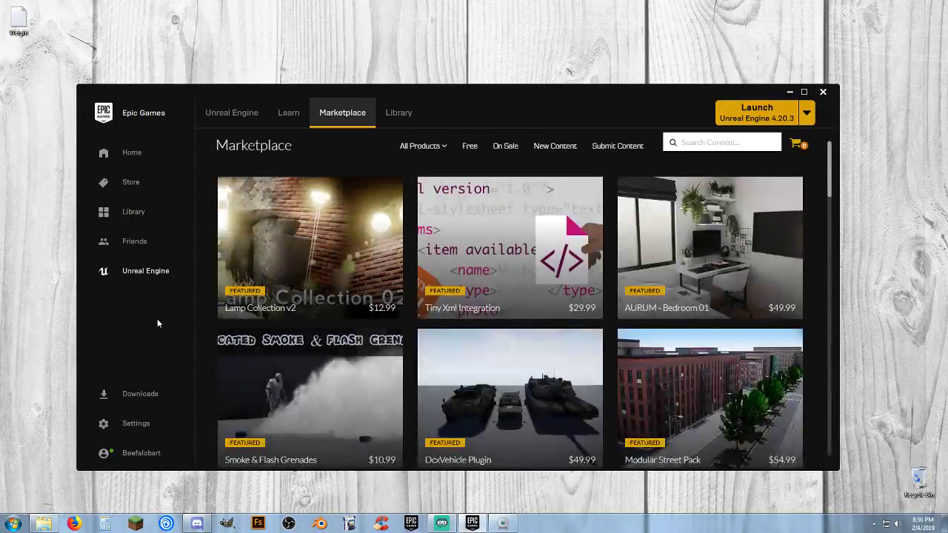
{"action": "left_click", "coordinate": [389, 121]}
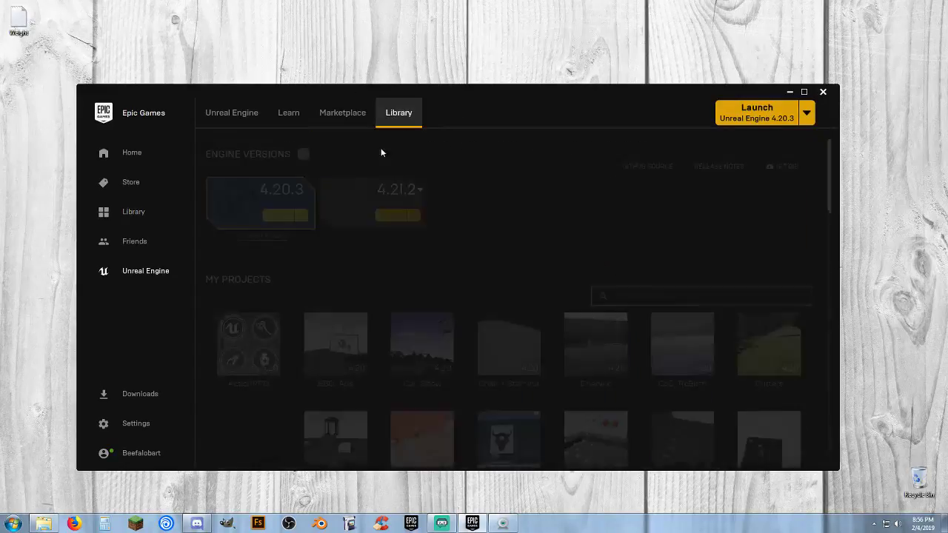